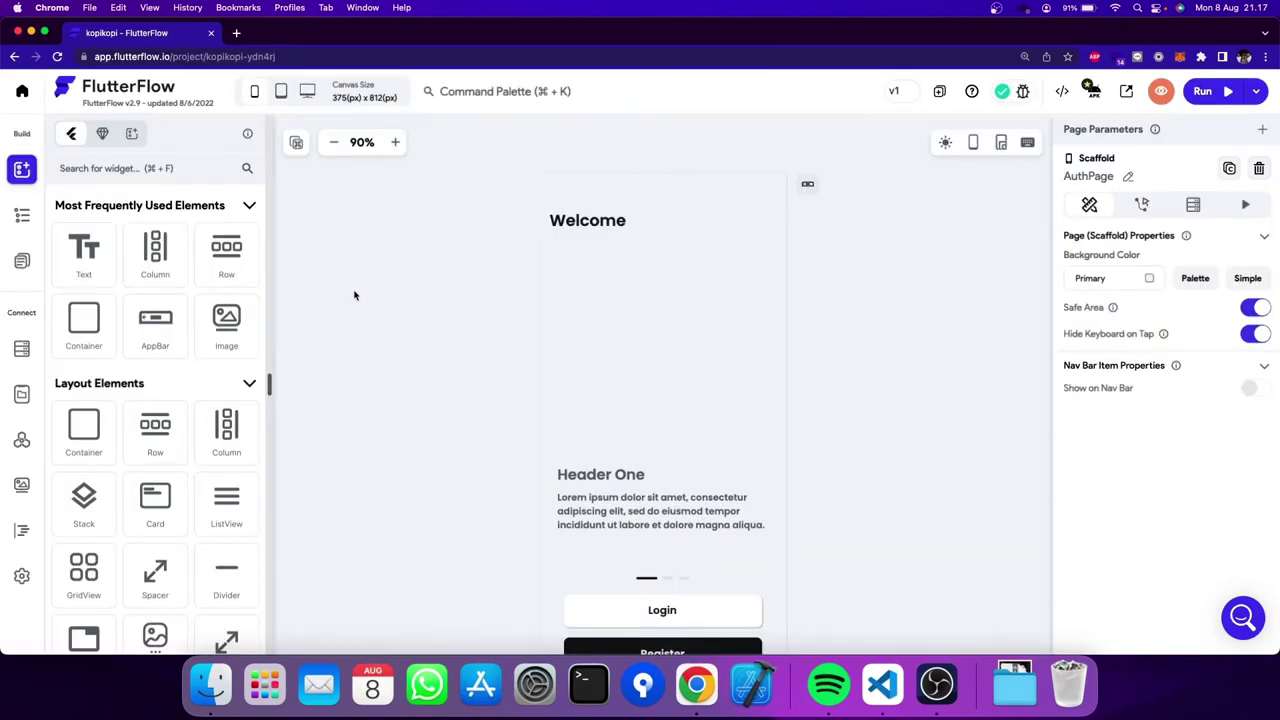
Launch the kopikopi app in run preview mode
{"action": "scroll", "coordinate": [504, 266], "scroll_direction": "down", "scroll_amount": 2}
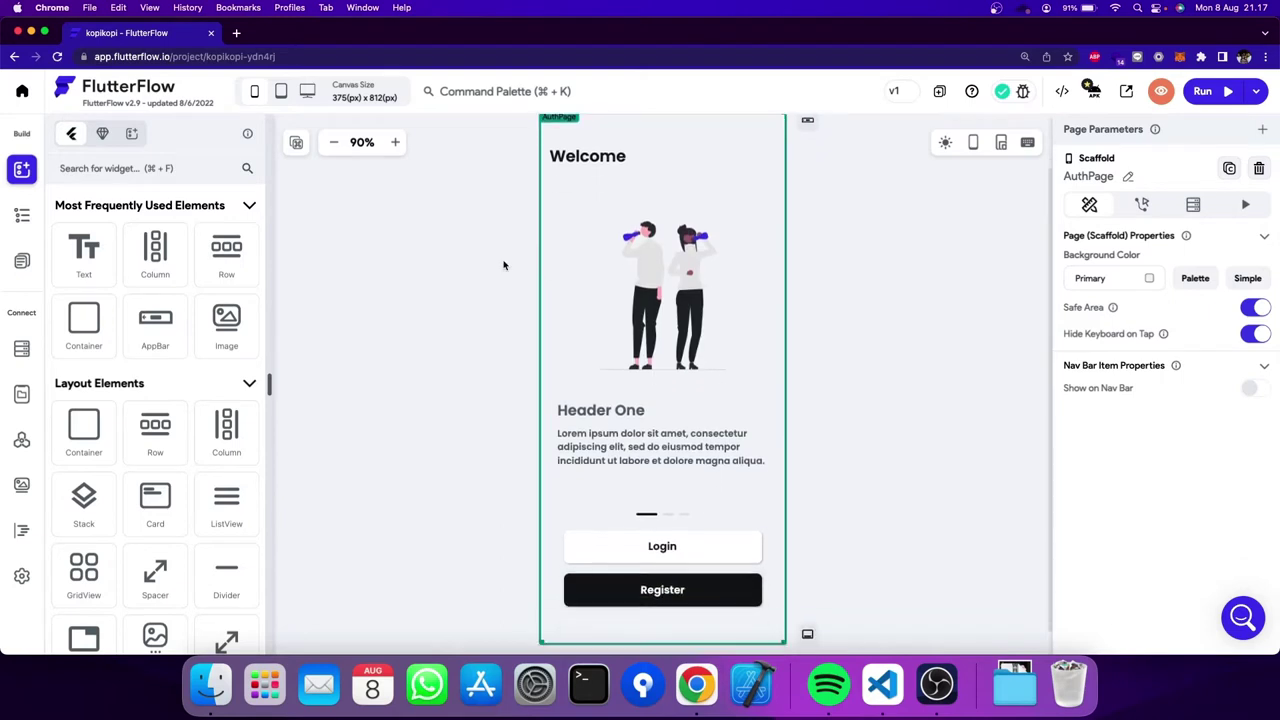
{"action": "scroll", "coordinate": [503, 263], "scroll_direction": "down", "scroll_amount": 1}
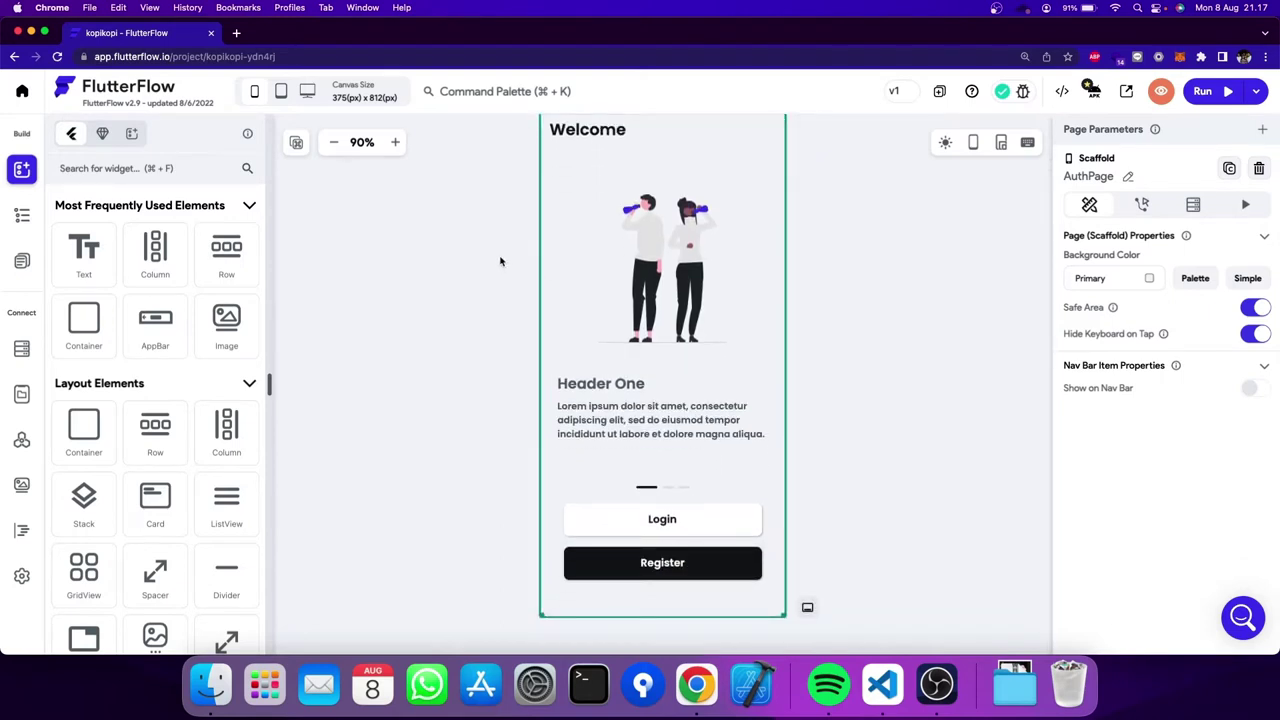
{"action": "scroll", "coordinate": [501, 260], "scroll_direction": "up", "scroll_amount": 2}
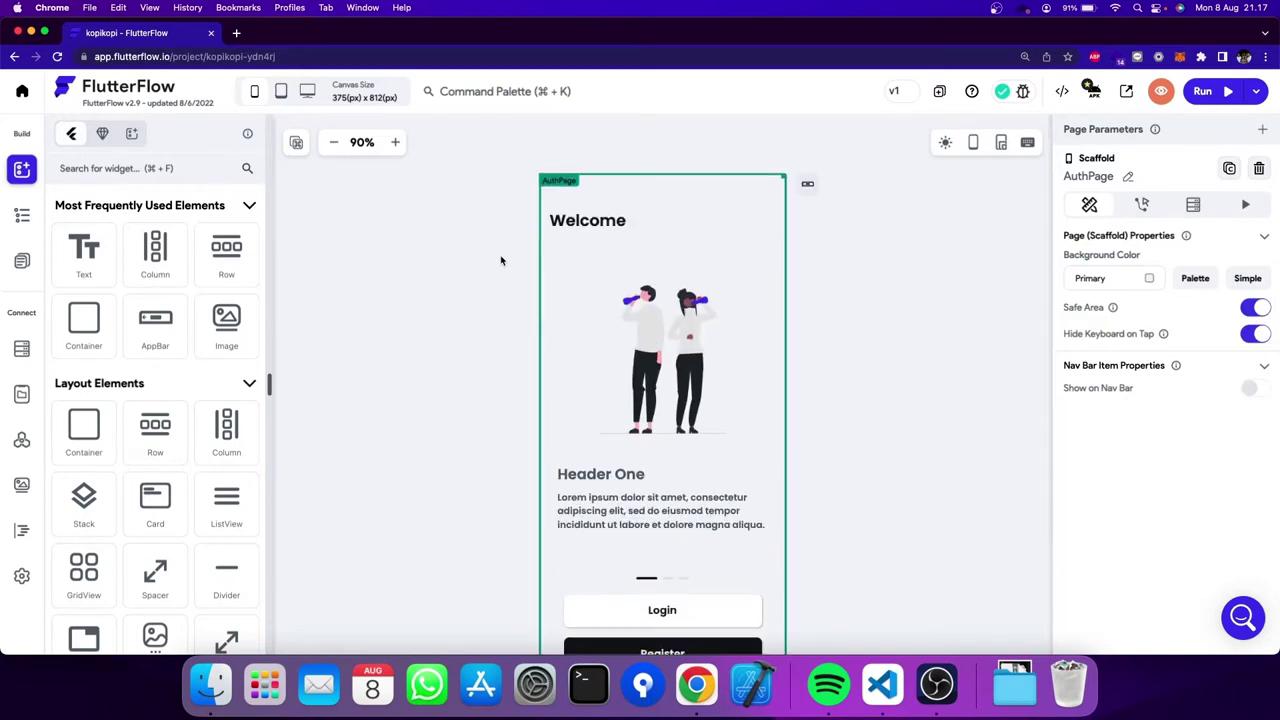
{"action": "scroll", "coordinate": [501, 260], "scroll_direction": "down", "scroll_amount": 2}
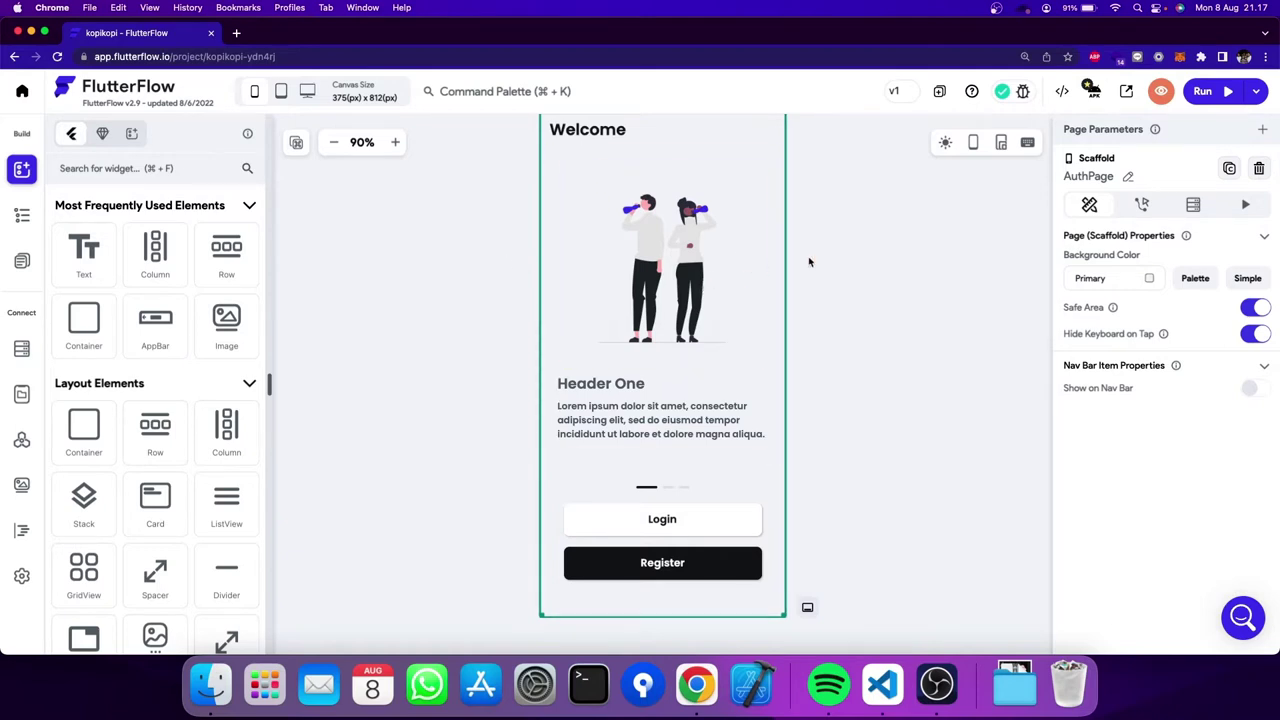
{"action": "left_click", "coordinate": [1160, 91]}
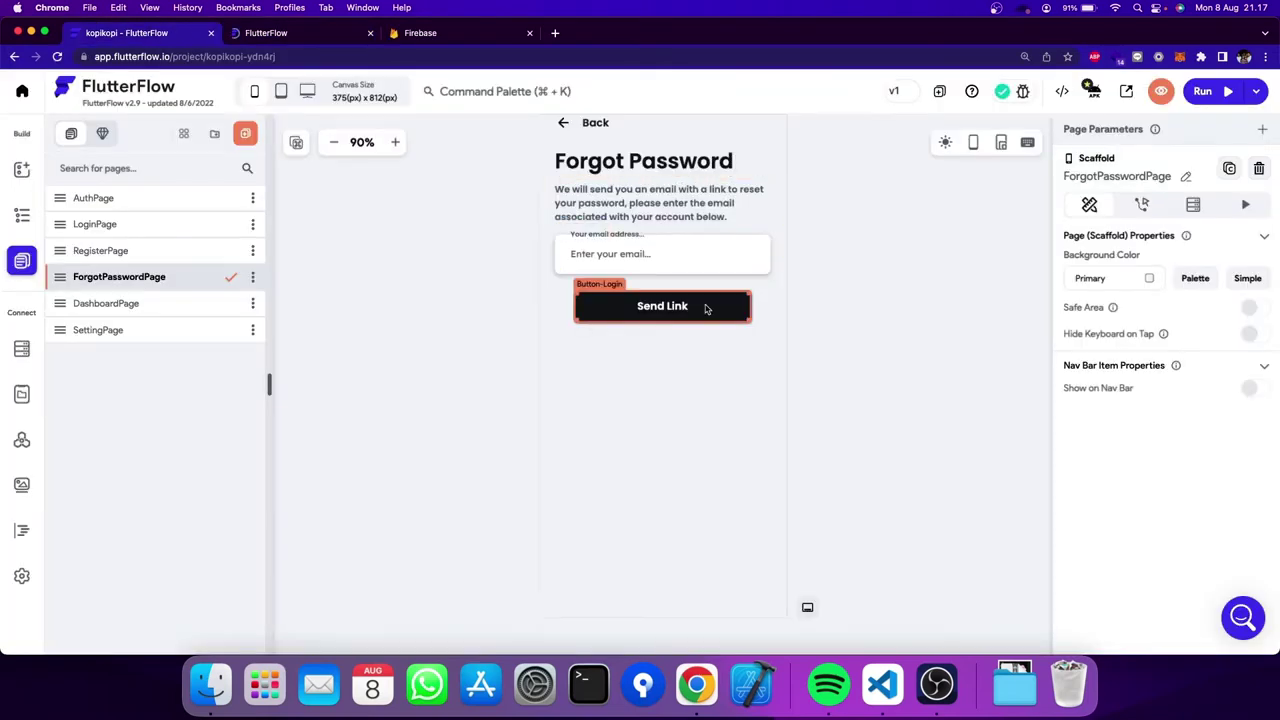
Confirm the Send Link button's action is Auth Reset Password using the emailAddress field
{"action": "left_click", "coordinate": [718, 308]}
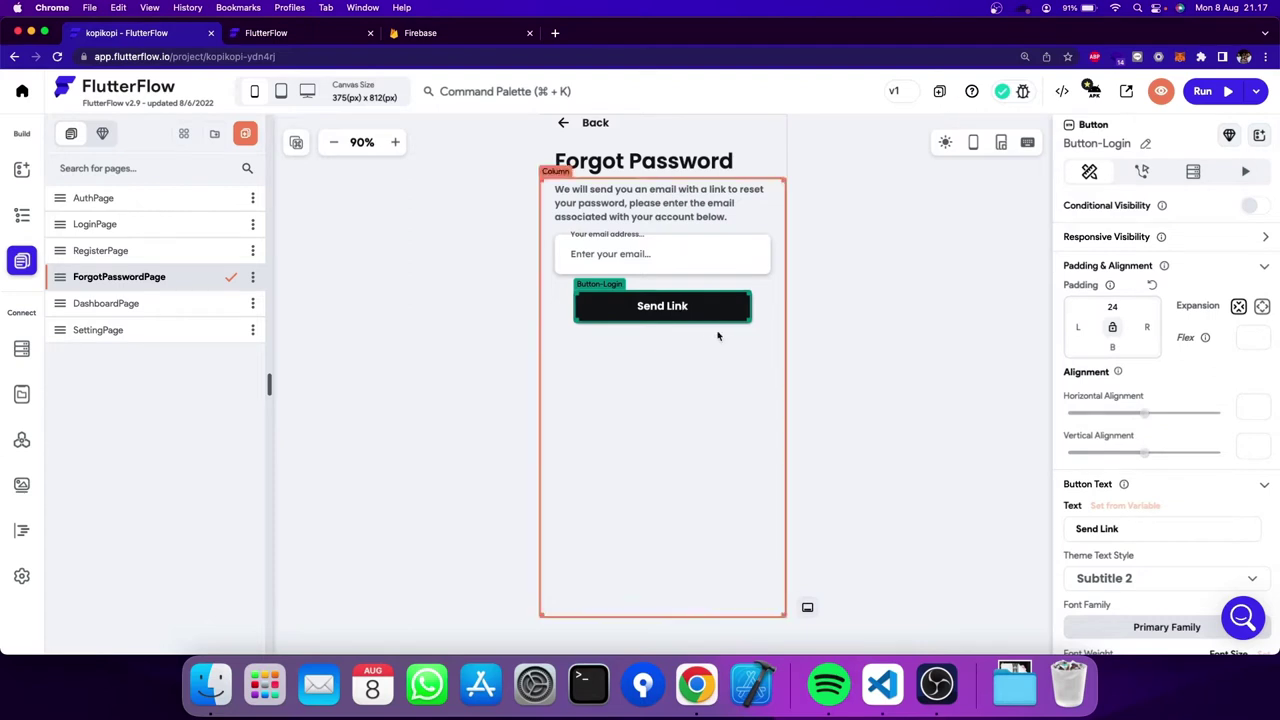
{"action": "left_click", "coordinate": [1141, 173]}
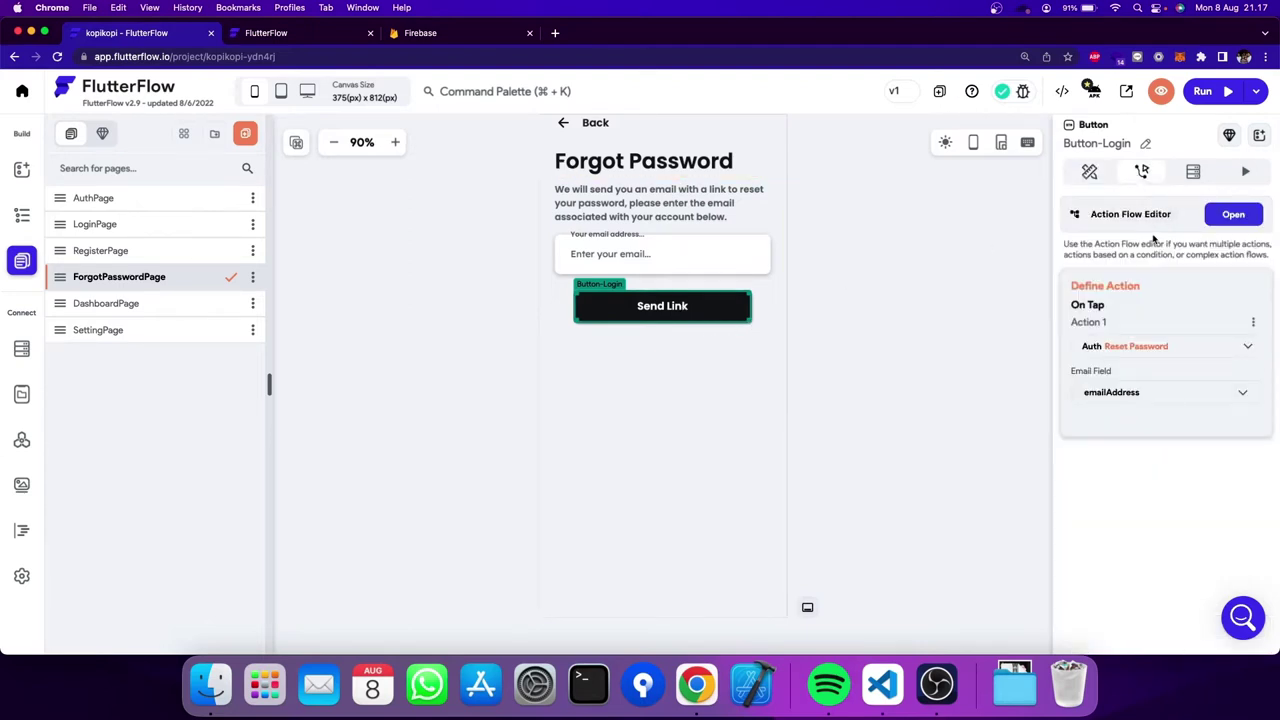
{"action": "left_click", "coordinate": [1166, 347]}
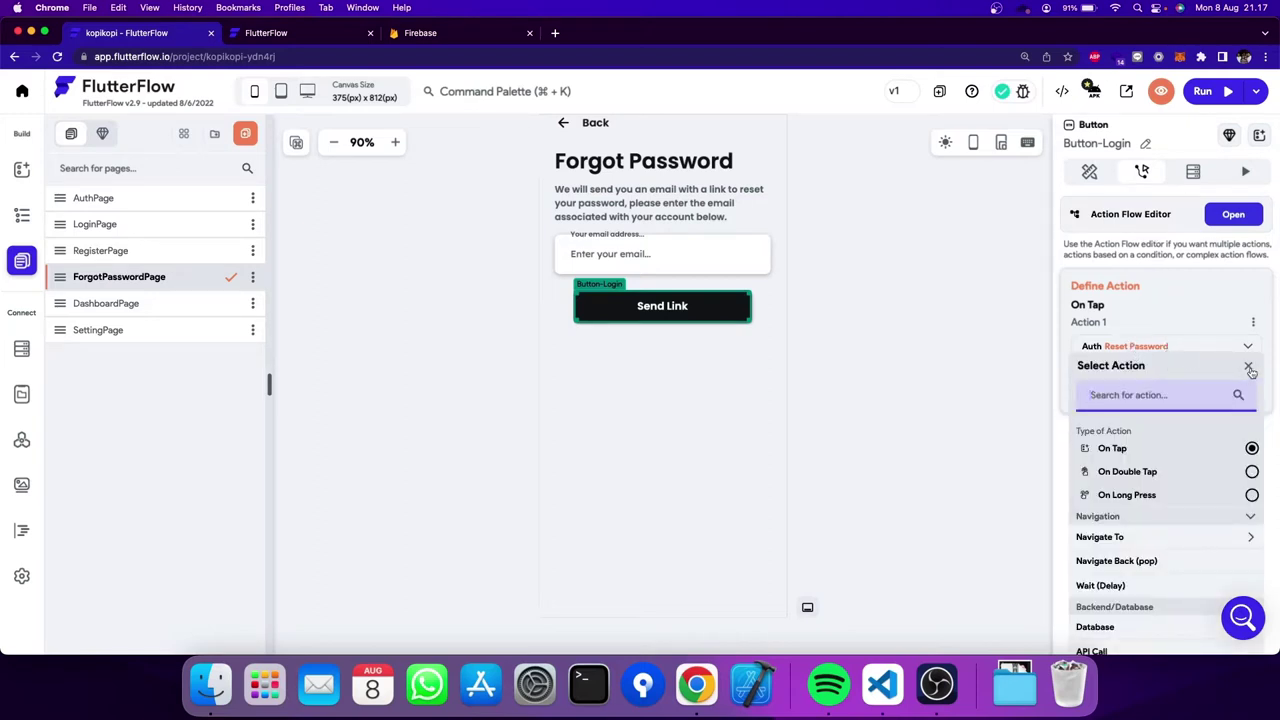
{"action": "left_click", "coordinate": [1248, 366]}
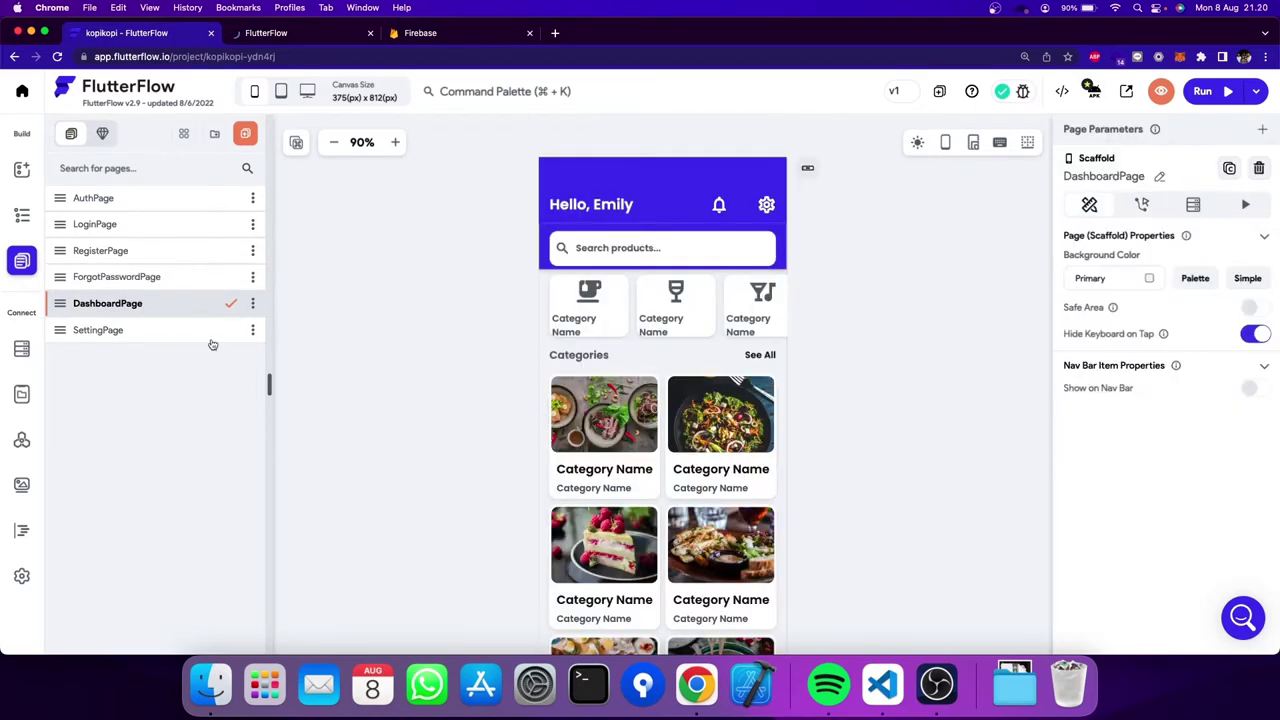
Delete the existing DashboardPage
{"action": "left_click", "coordinate": [252, 303]}
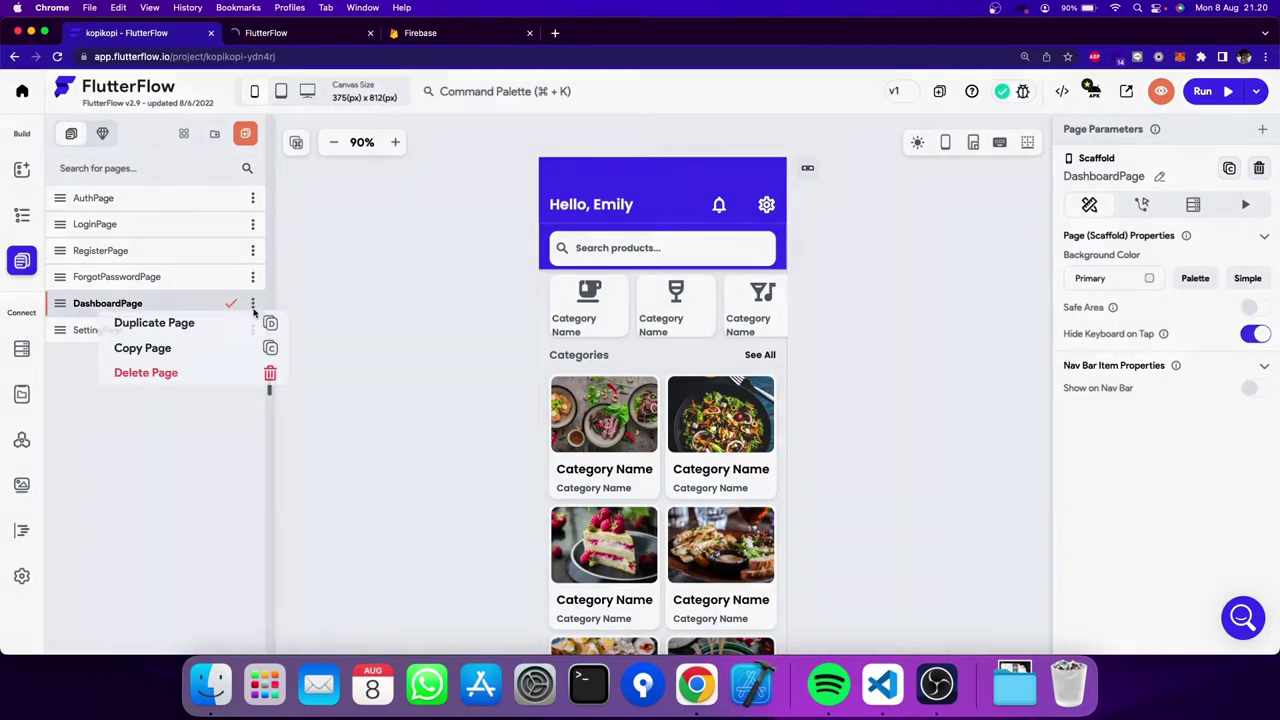
{"action": "left_click", "coordinate": [238, 372]}
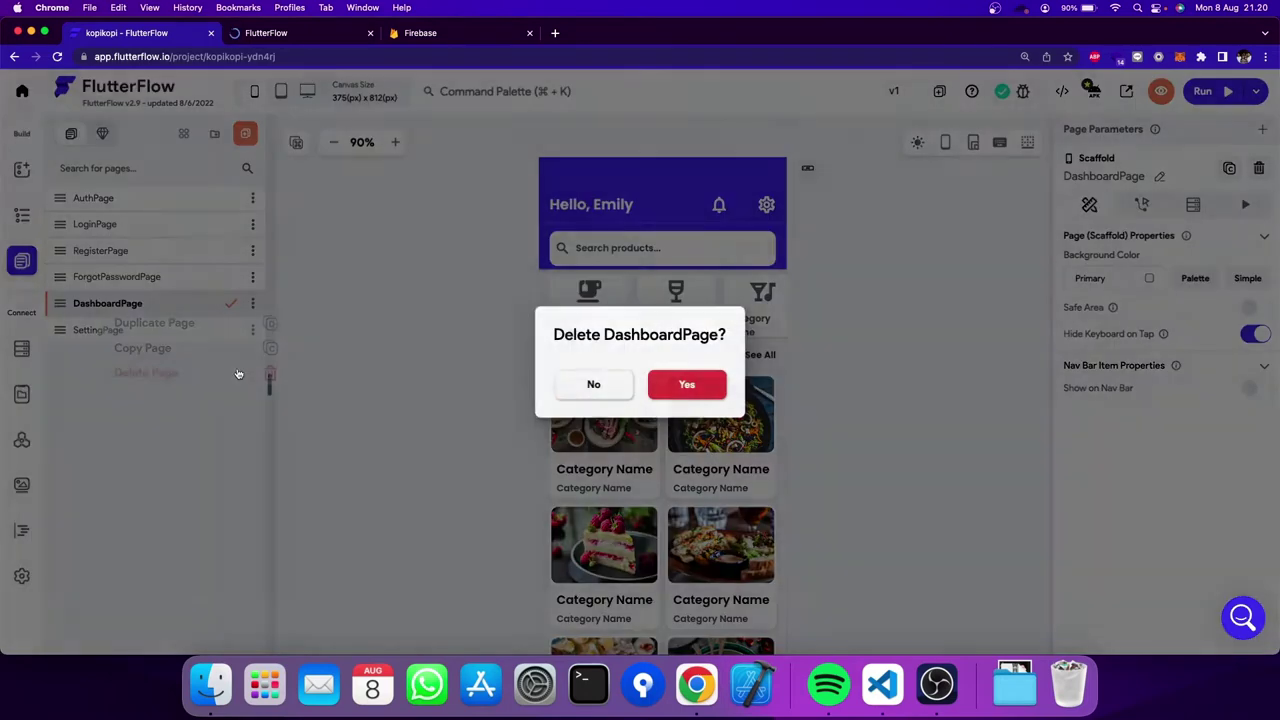
{"action": "left_click", "coordinate": [686, 384]}
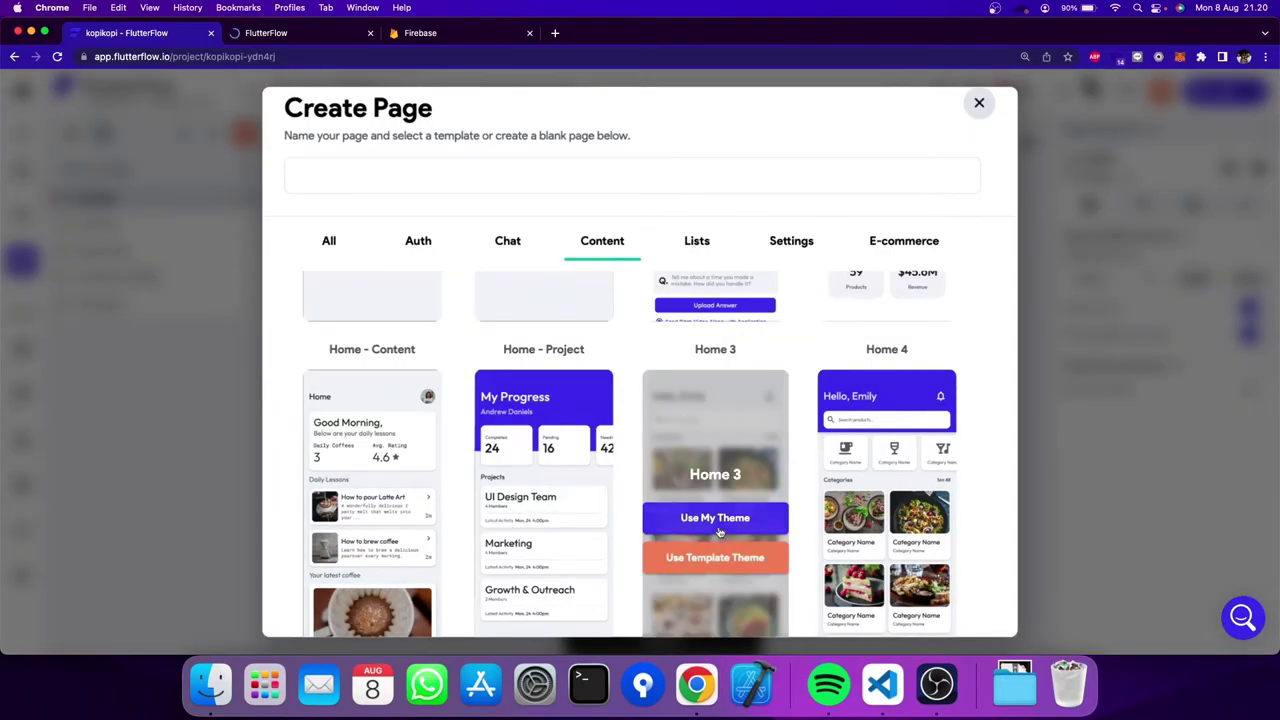
Create a new page named DashboardPage from the Home 3 template with the app's theme
{"action": "left_click", "coordinate": [557, 184]}
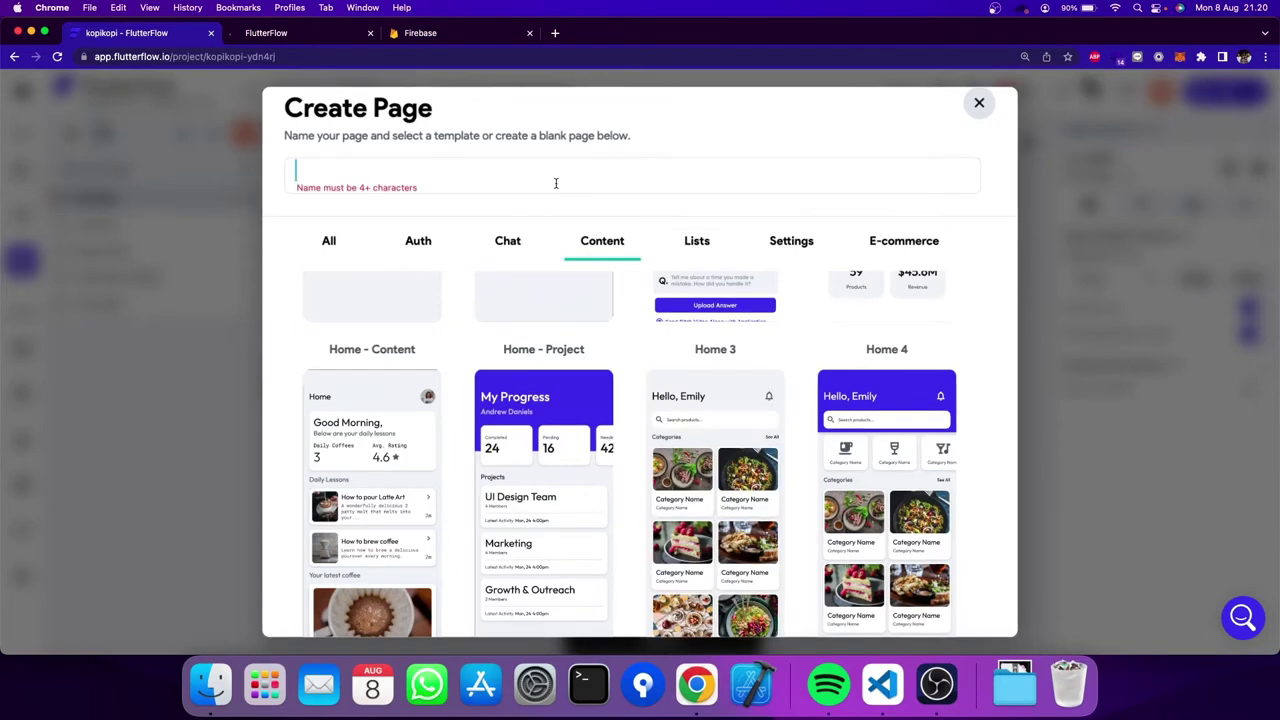
{"action": "type", "text": "DashboardP"}
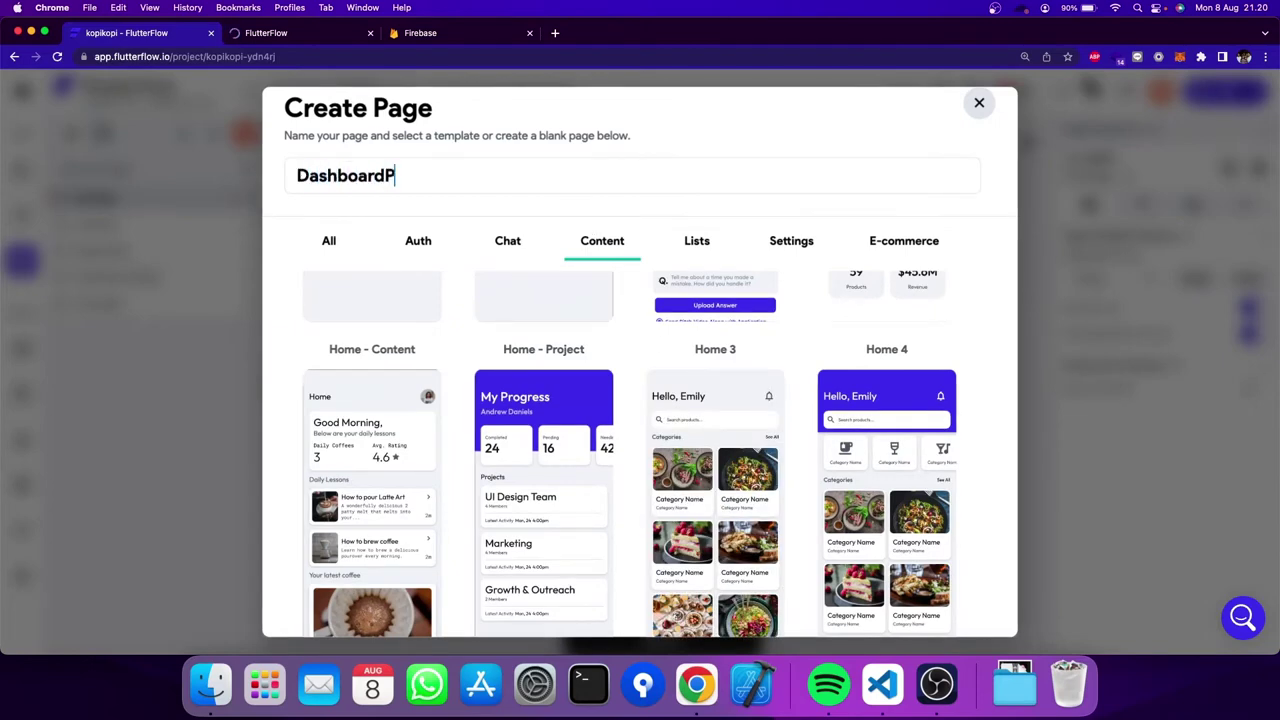
{"action": "type", "text": "age"}
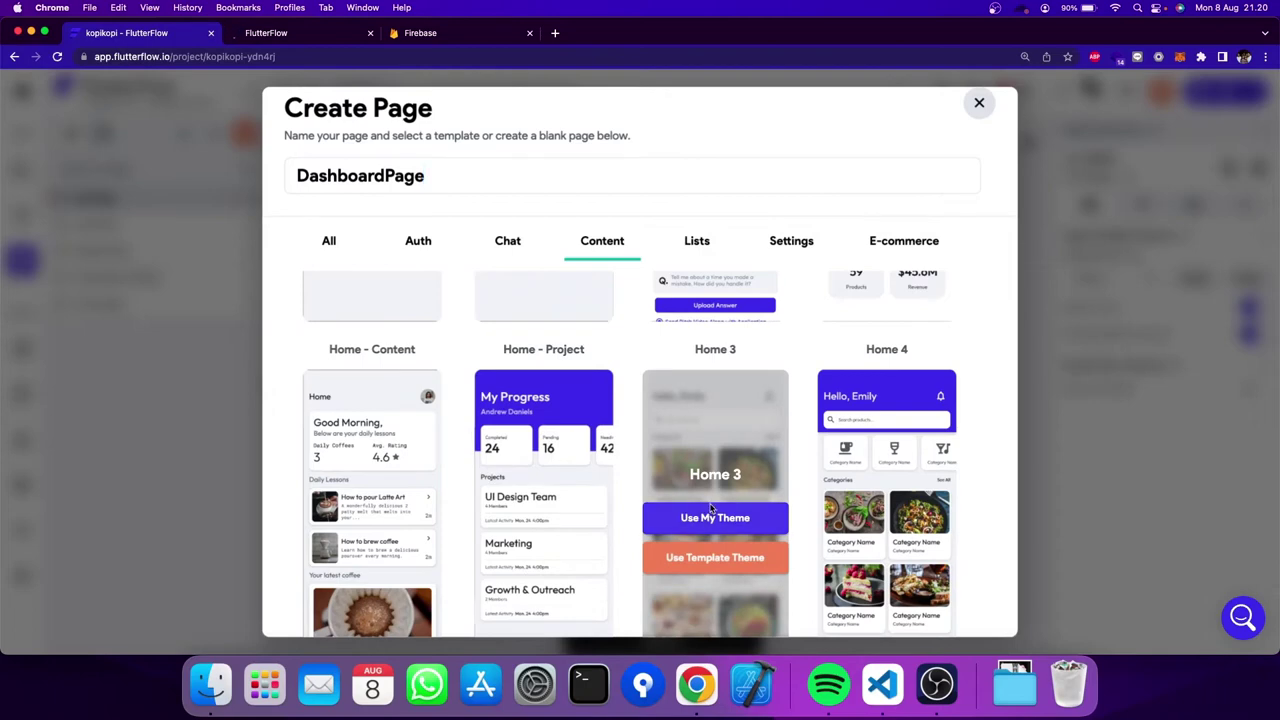
{"action": "left_click", "coordinate": [710, 509]}
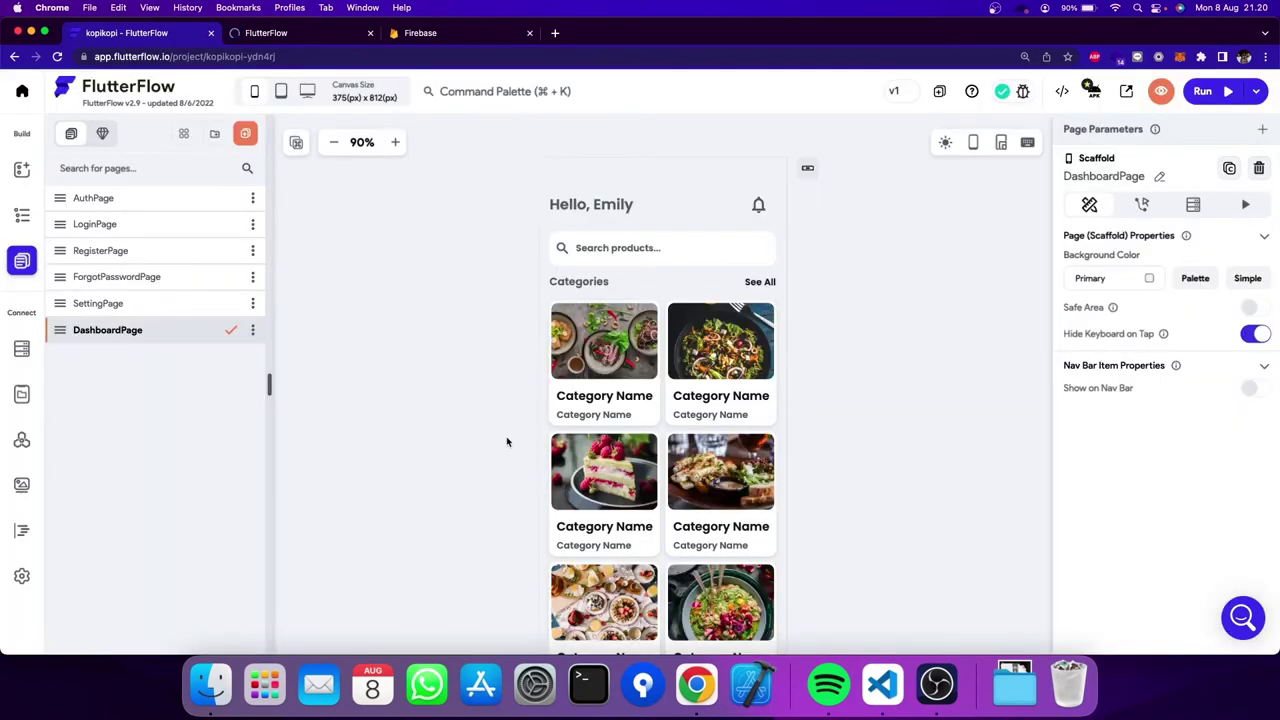
Show the widget tree and collapse all six category card Containers under the Wrap
{"action": "scroll", "coordinate": [789, 356], "scroll_direction": "down", "scroll_amount": 1}
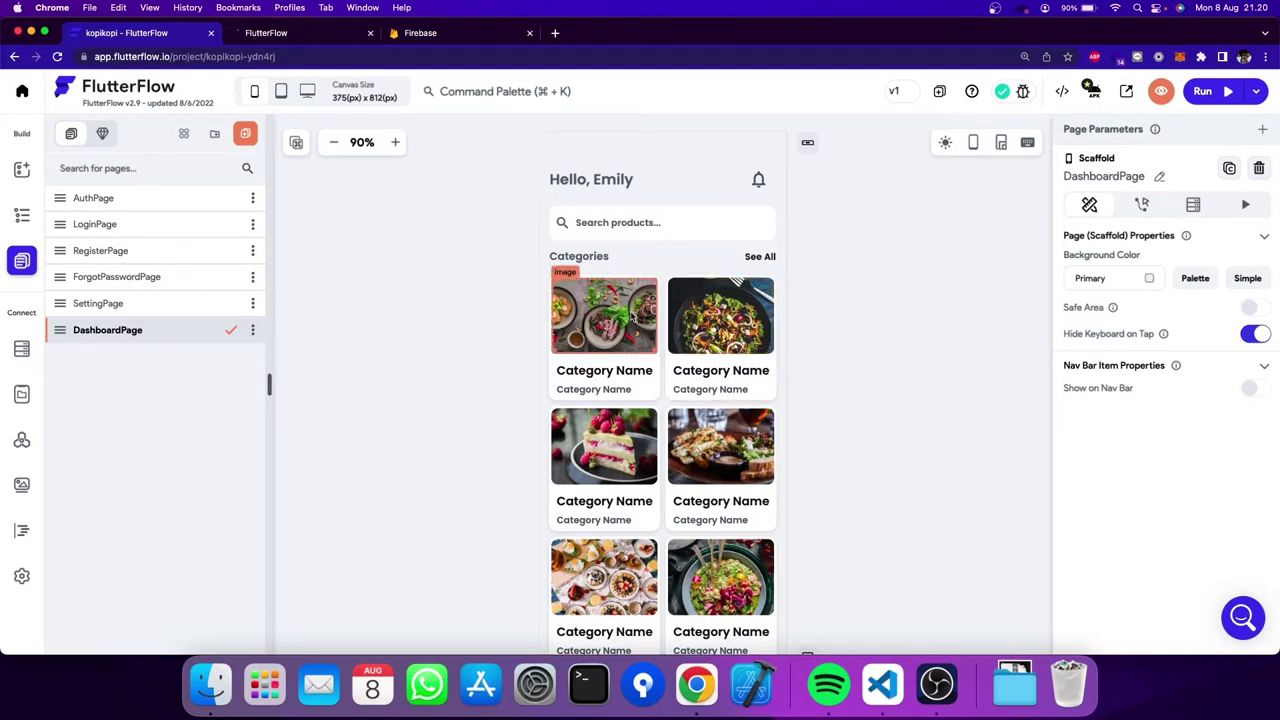
{"action": "left_click", "coordinate": [22, 214]}
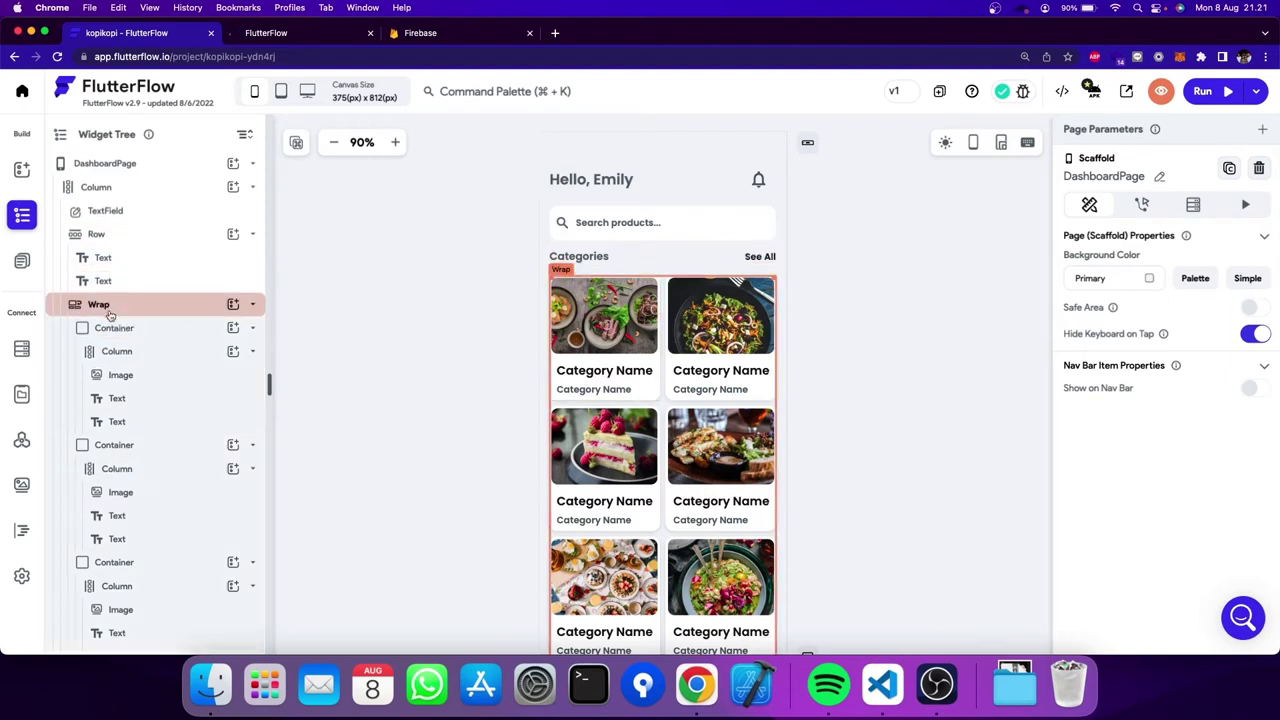
{"action": "left_click", "coordinate": [252, 328]}
{"action": "left_click", "coordinate": [252, 351]}
{"action": "left_click", "coordinate": [248, 374]}
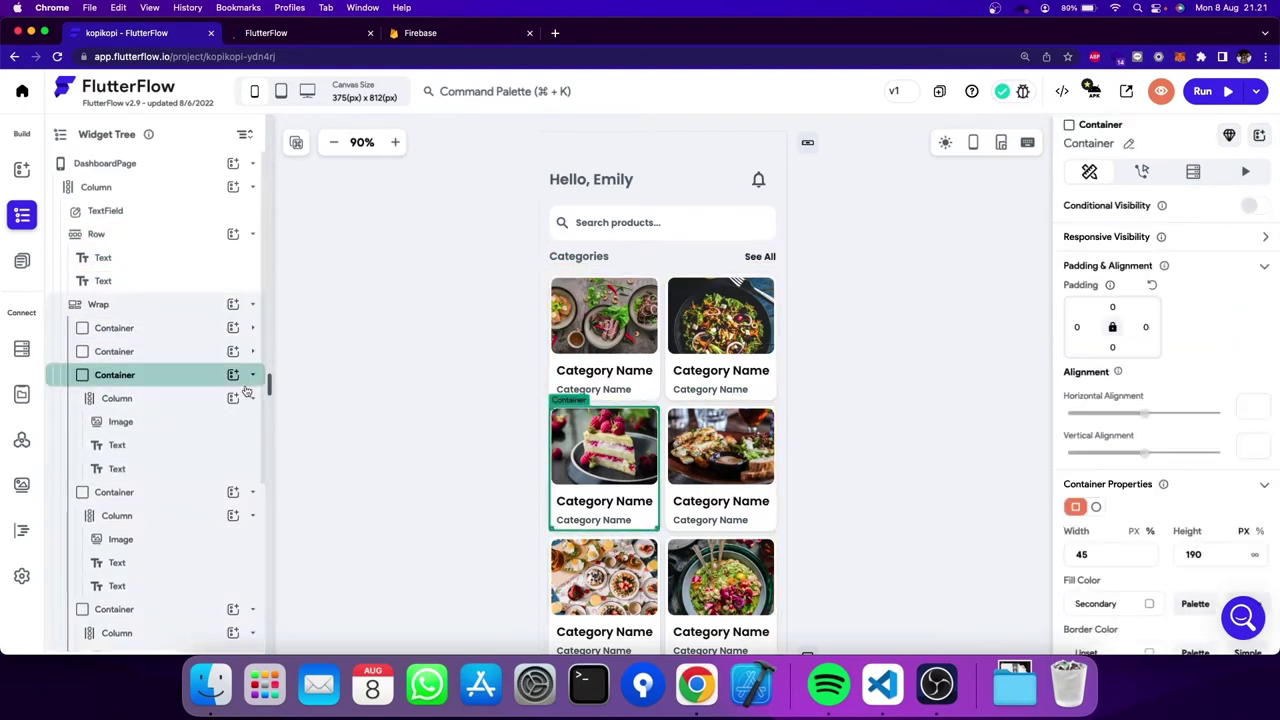
{"action": "left_click", "coordinate": [253, 376]}
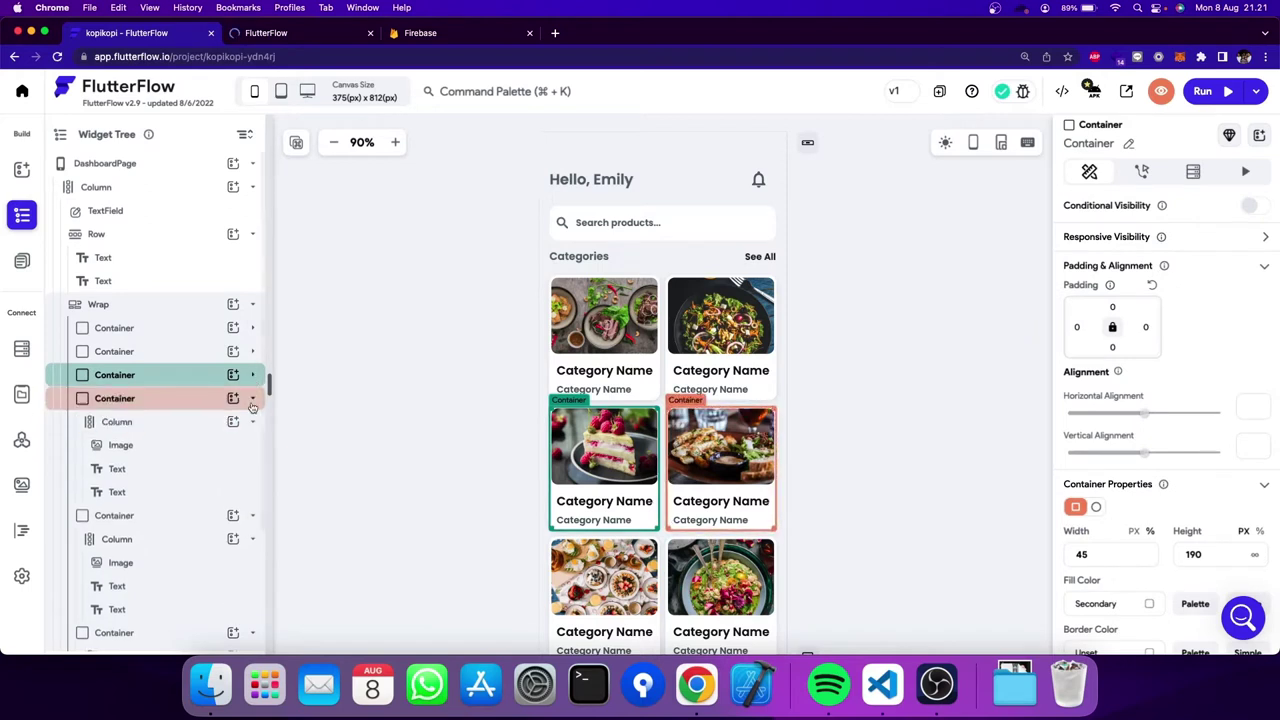
{"action": "left_click", "coordinate": [252, 398]}
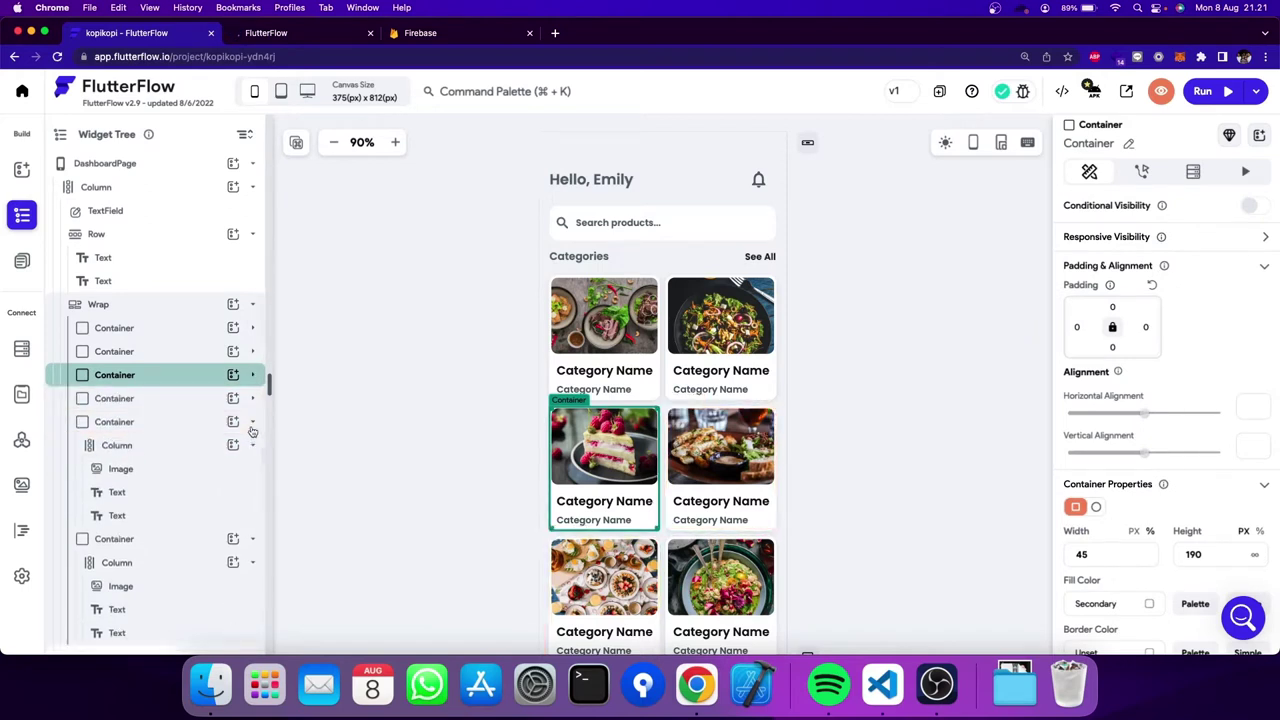
{"action": "left_click", "coordinate": [250, 422]}
{"action": "left_click", "coordinate": [254, 422]}
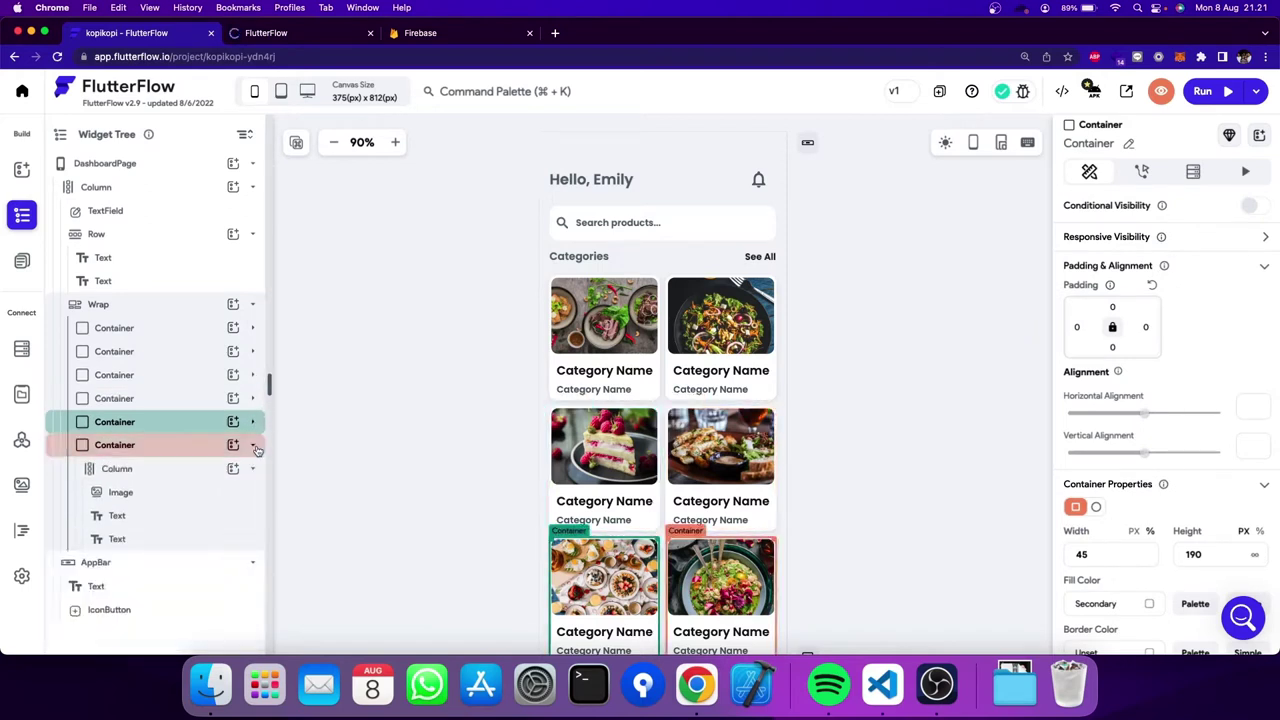
{"action": "left_click", "coordinate": [254, 446]}
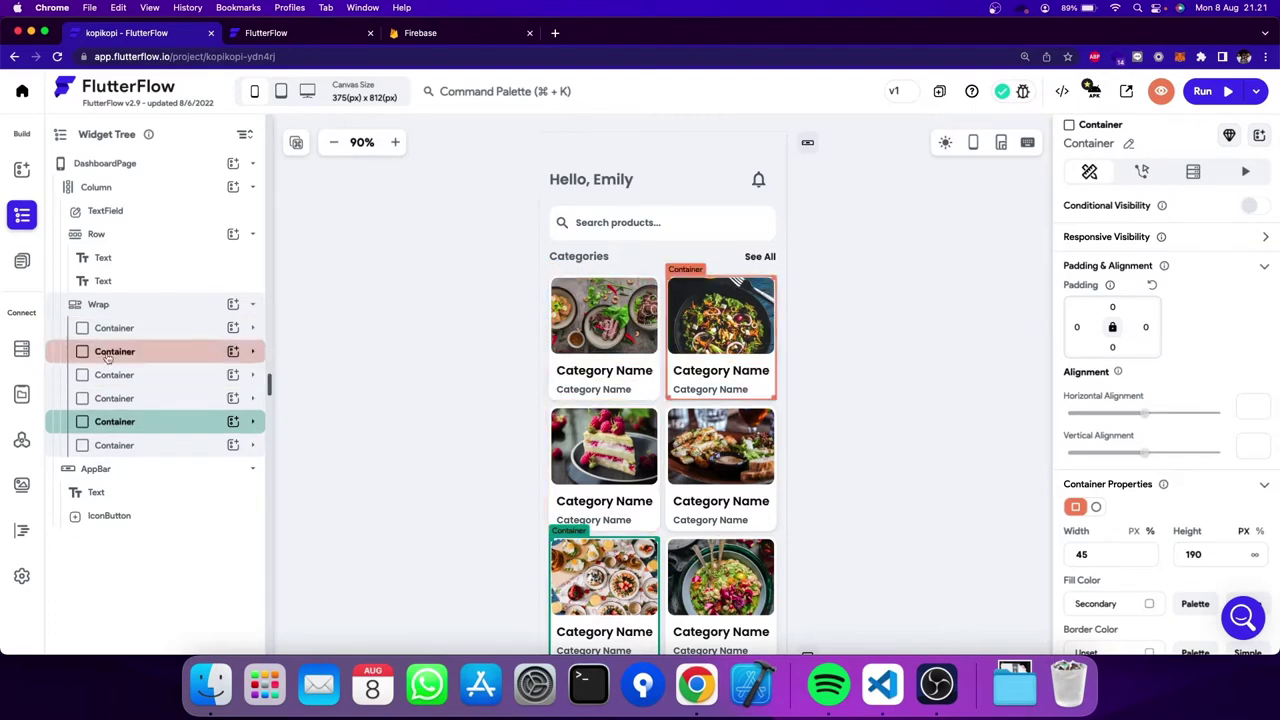
Select the first category card Container and expand its children
{"action": "left_click", "coordinate": [115, 328]}
{"action": "left_click", "coordinate": [252, 329]}
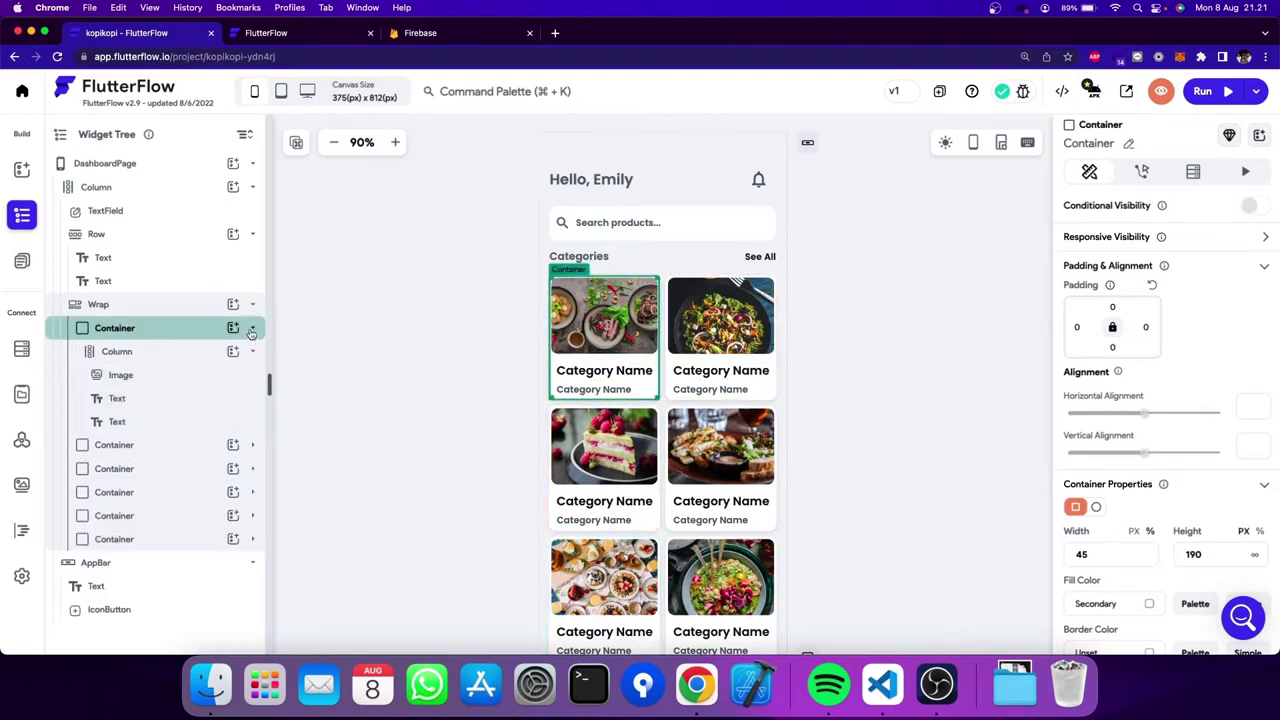
{"action": "left_click", "coordinate": [176, 331]}
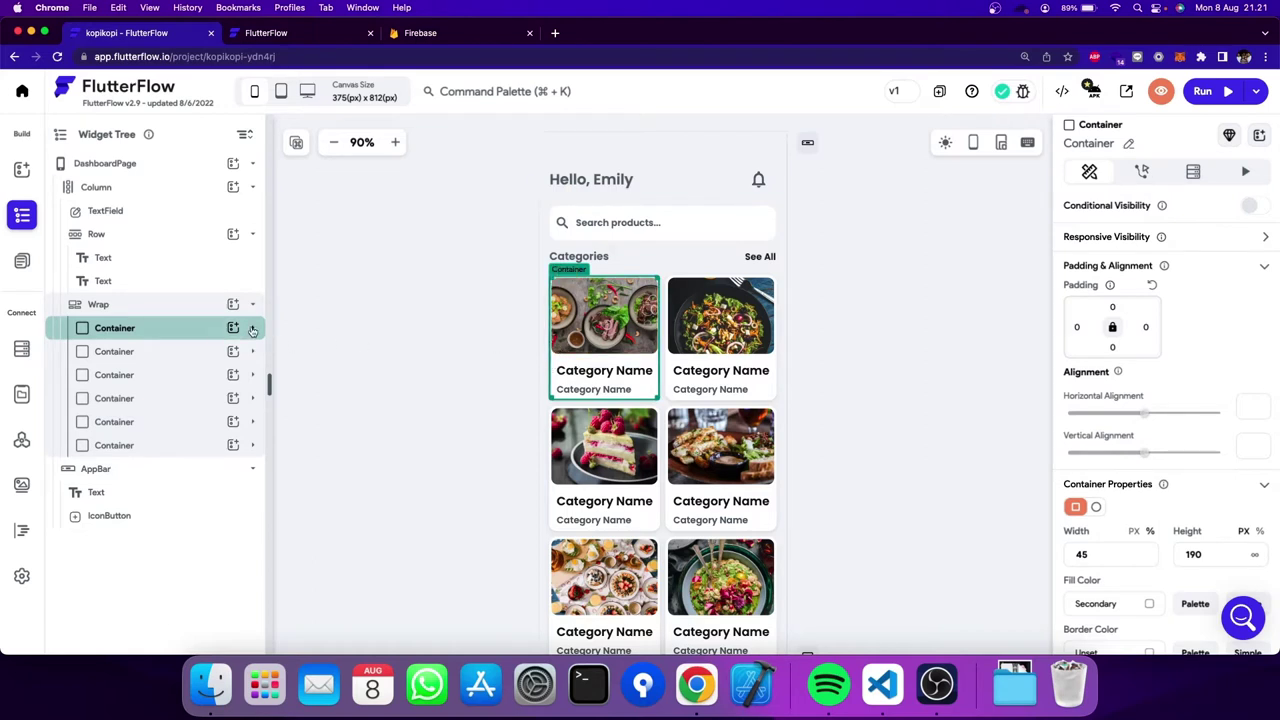
{"action": "left_click", "coordinate": [252, 331]}
{"action": "left_click", "coordinate": [160, 329]}
{"action": "left_click", "coordinate": [160, 329]}
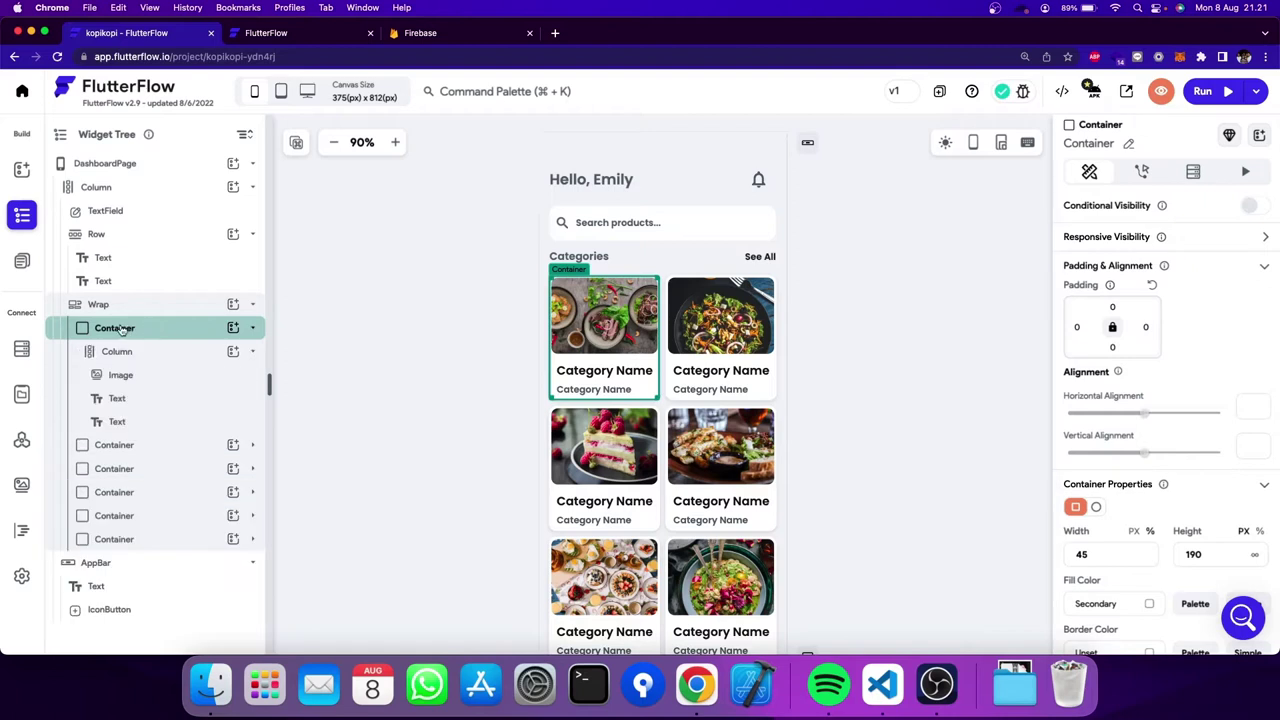
{"action": "left_click", "coordinate": [122, 332]}
{"action": "left_click", "coordinate": [110, 333]}
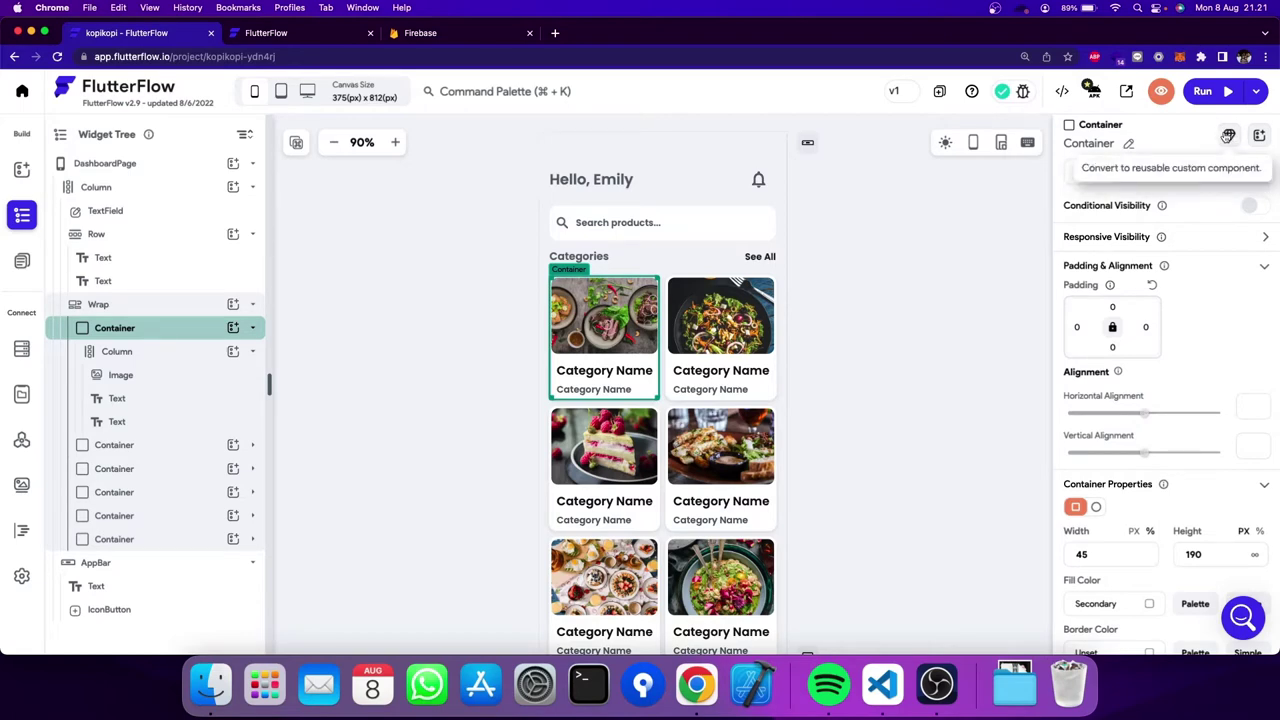
Convert the category card Container into a reusable component named ListItem
{"action": "left_click", "coordinate": [1228, 136]}
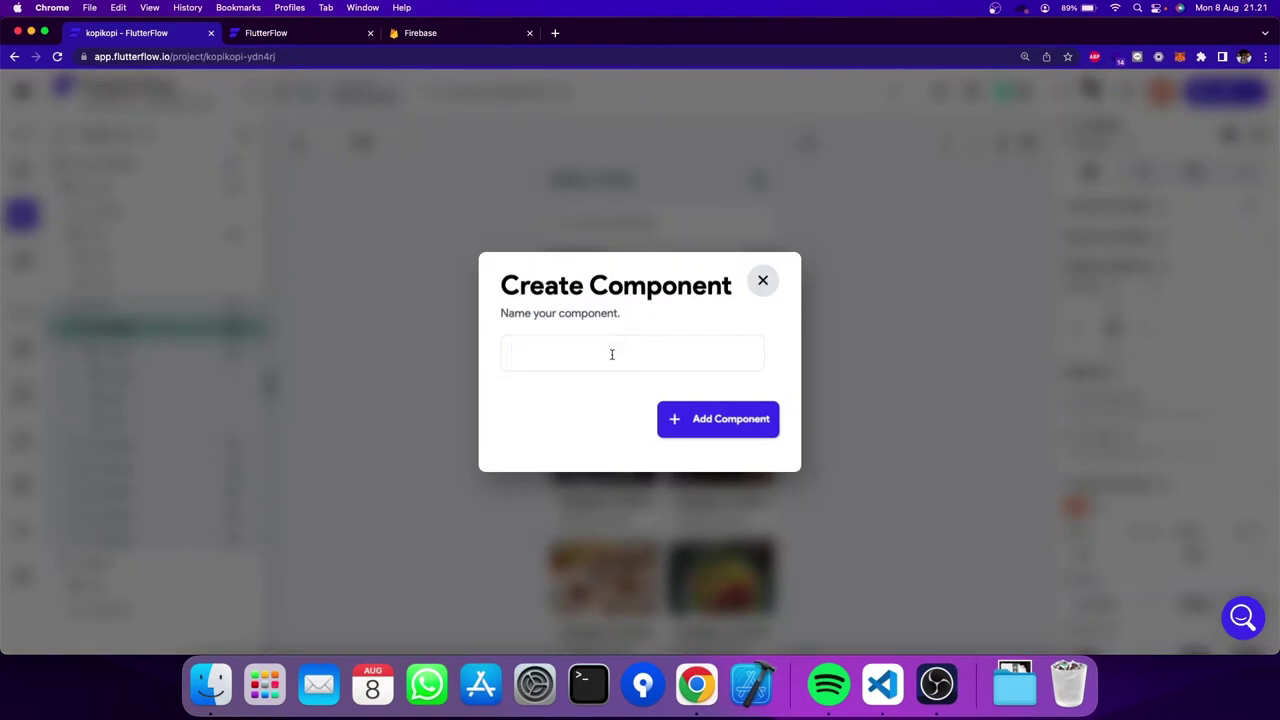
{"action": "type", "text": "It"}
{"action": "type", "text": "em"}
{"action": "key", "text": "BackSpace"}
{"action": "key", "text": "BackSpace"}
{"action": "key", "text": "BackSpace"}
{"action": "key", "text": "BackSpace"}
{"action": "type", "text": "List"}
{"action": "type", "text": "Item"}
{"action": "left_click", "coordinate": [712, 408]}
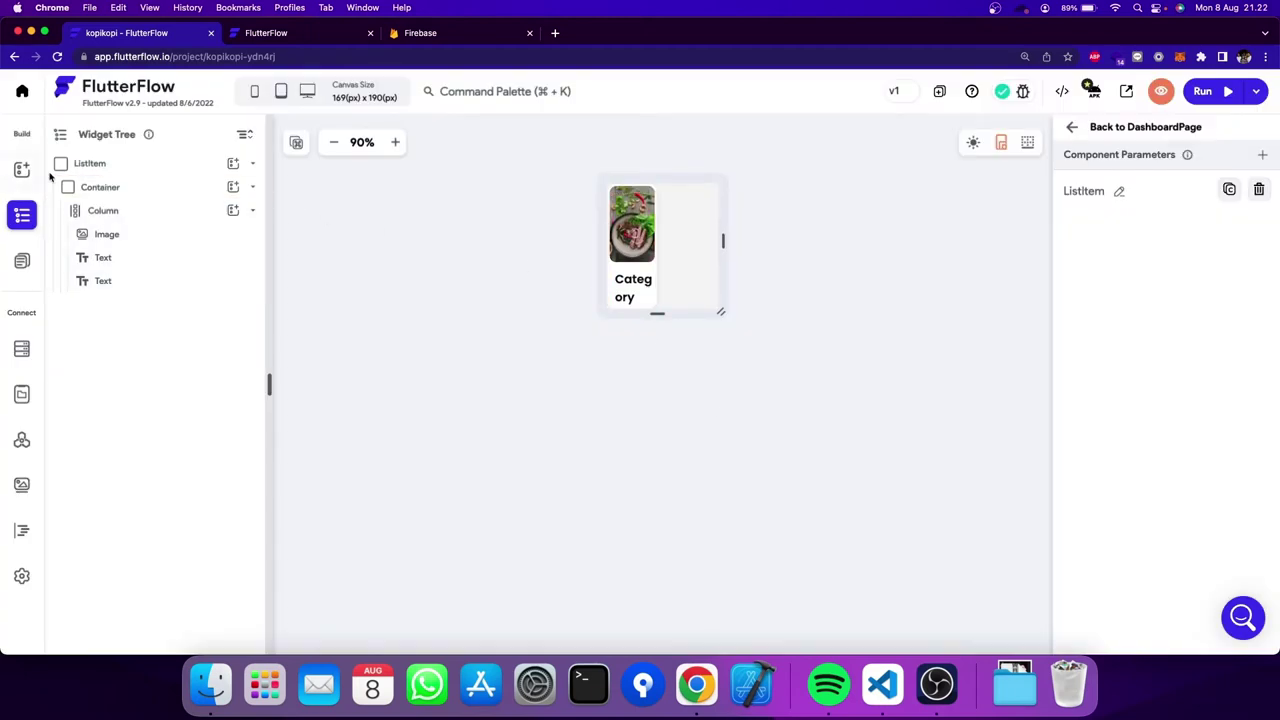
Clear the ListItem Container's fixed width of 45 so it fills the available width
{"action": "left_click", "coordinate": [149, 194]}
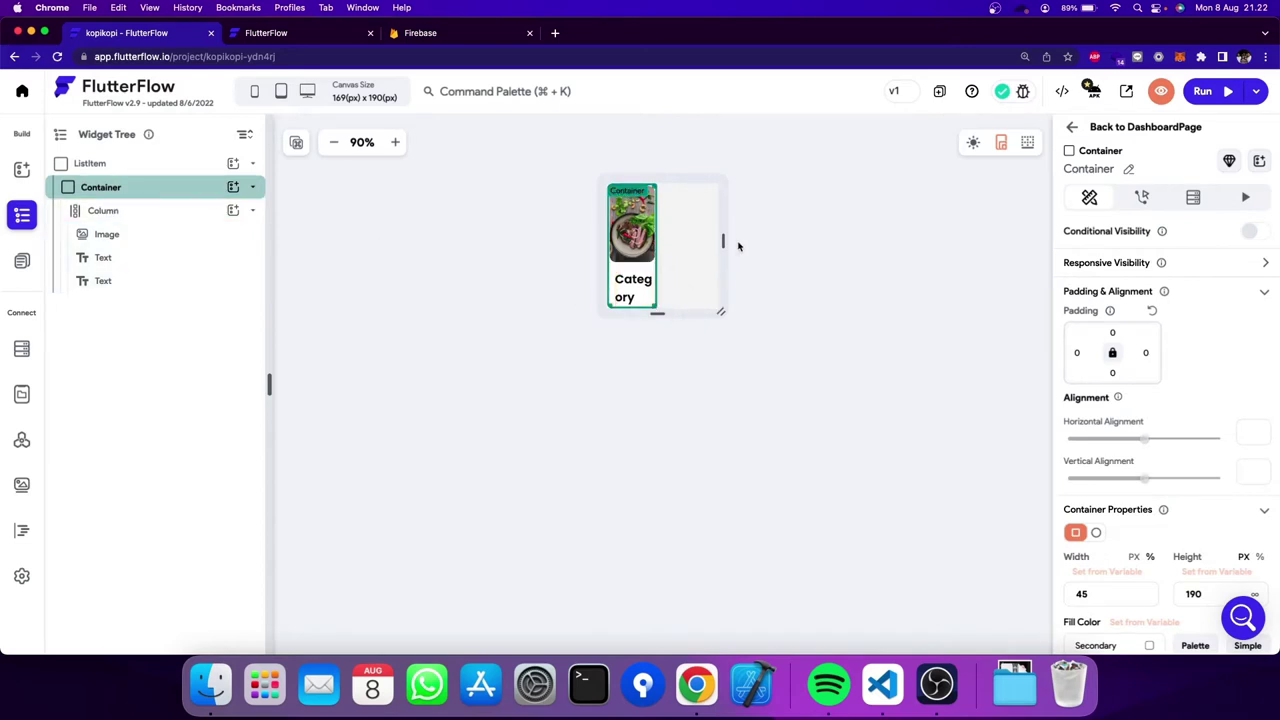
{"action": "scroll", "coordinate": [1152, 433], "scroll_direction": "down", "scroll_amount": 1}
{"action": "scroll", "coordinate": [1181, 345], "scroll_direction": "up", "scroll_amount": 1}
{"action": "scroll", "coordinate": [1181, 335], "scroll_direction": "down", "scroll_amount": 3}
{"action": "scroll", "coordinate": [1181, 335], "scroll_direction": "down", "scroll_amount": 1}
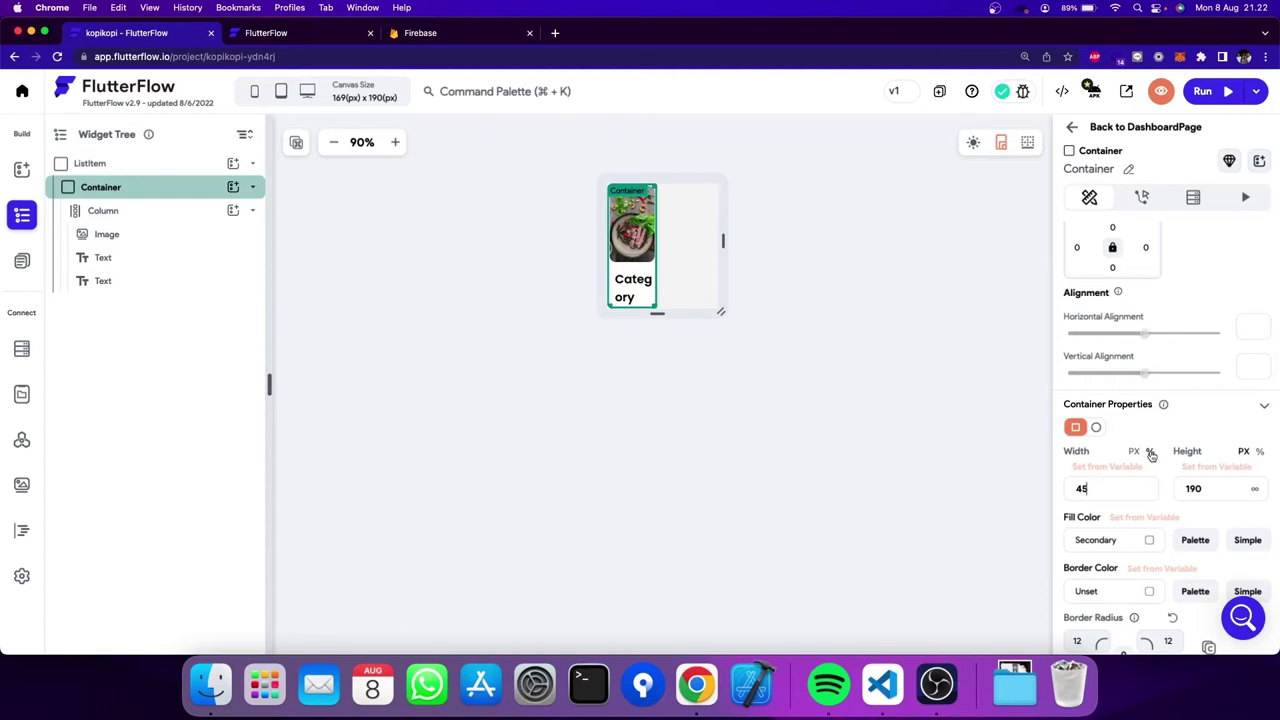
{"action": "double_click", "coordinate": [1093, 485]}
{"action": "key", "text": "BackSpace"}
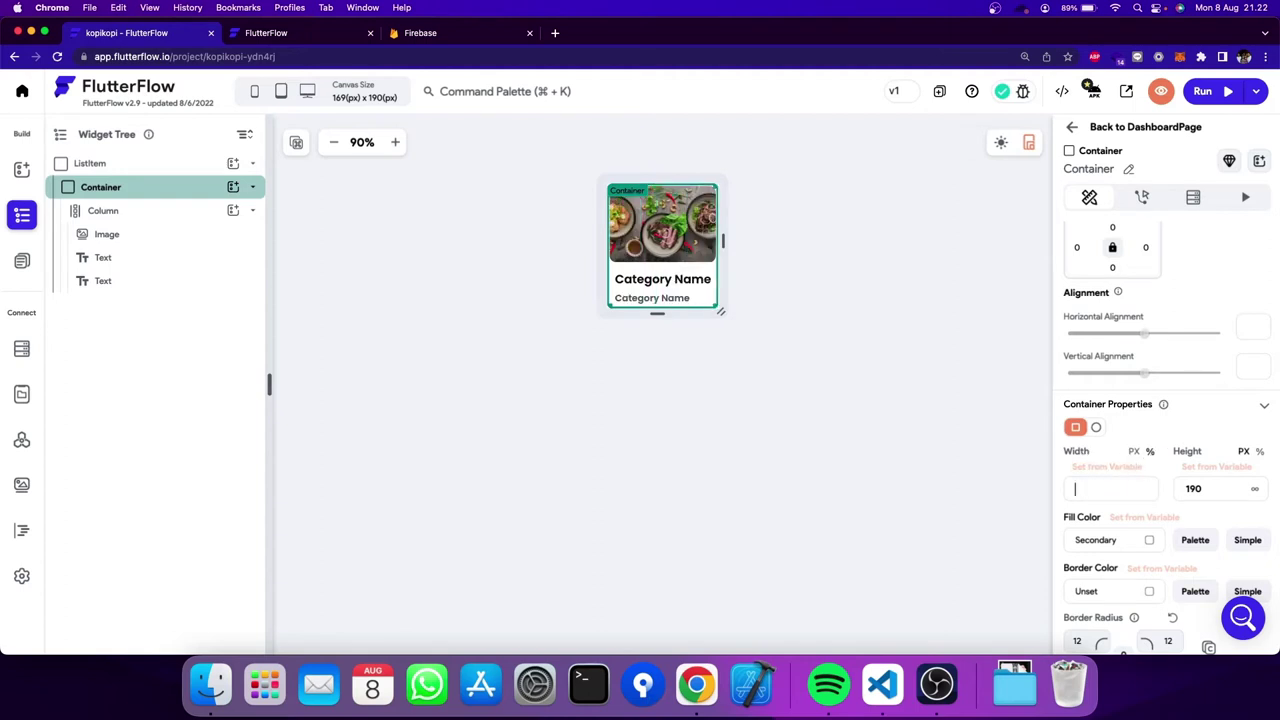
{"action": "left_click", "coordinate": [879, 453]}
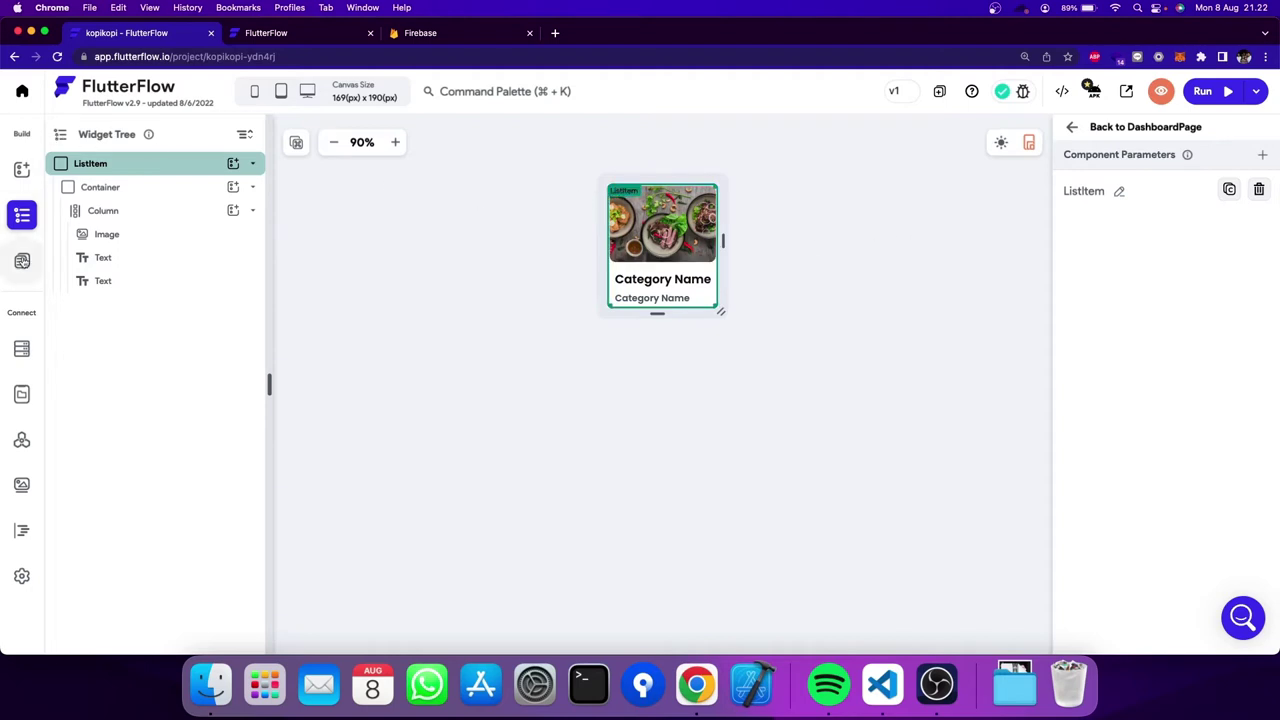
{"action": "left_click", "coordinate": [22, 260]}
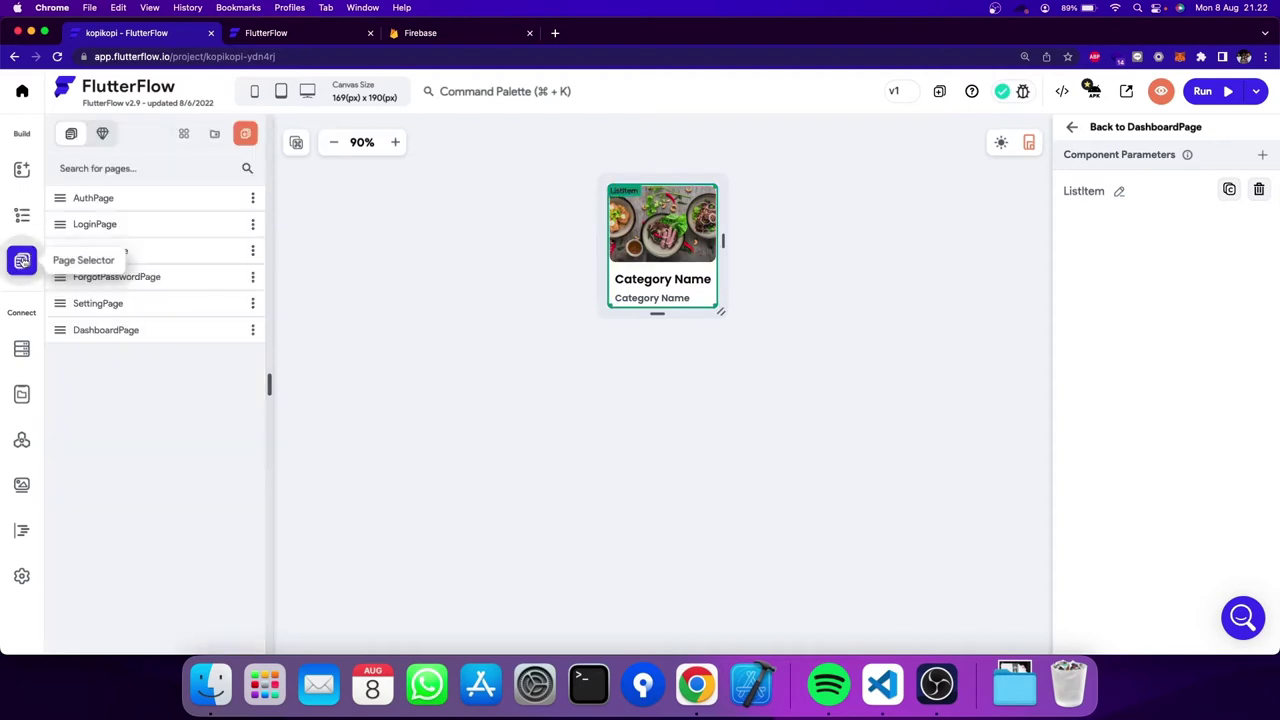
On DashboardPage, delete the Wrap holding the category cards
{"action": "left_click", "coordinate": [126, 330]}
{"action": "left_click", "coordinate": [22, 215]}
{"action": "left_click", "coordinate": [126, 329]}
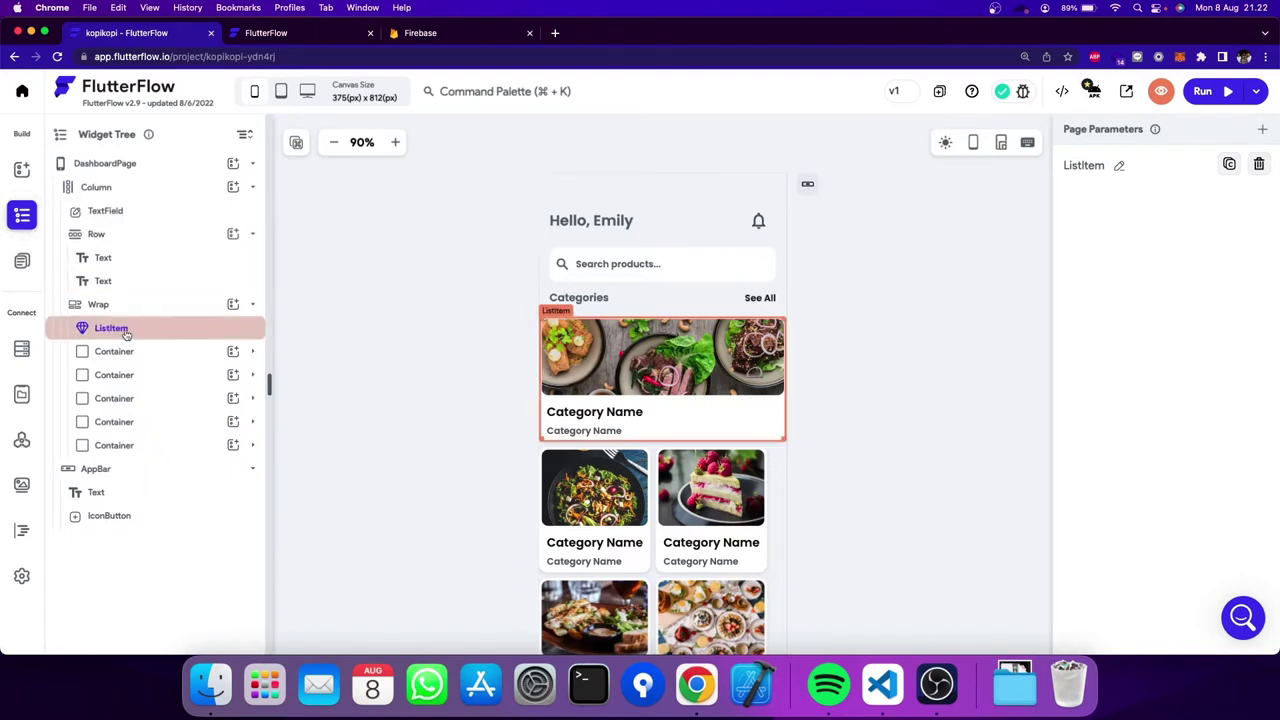
{"action": "left_click", "coordinate": [100, 305]}
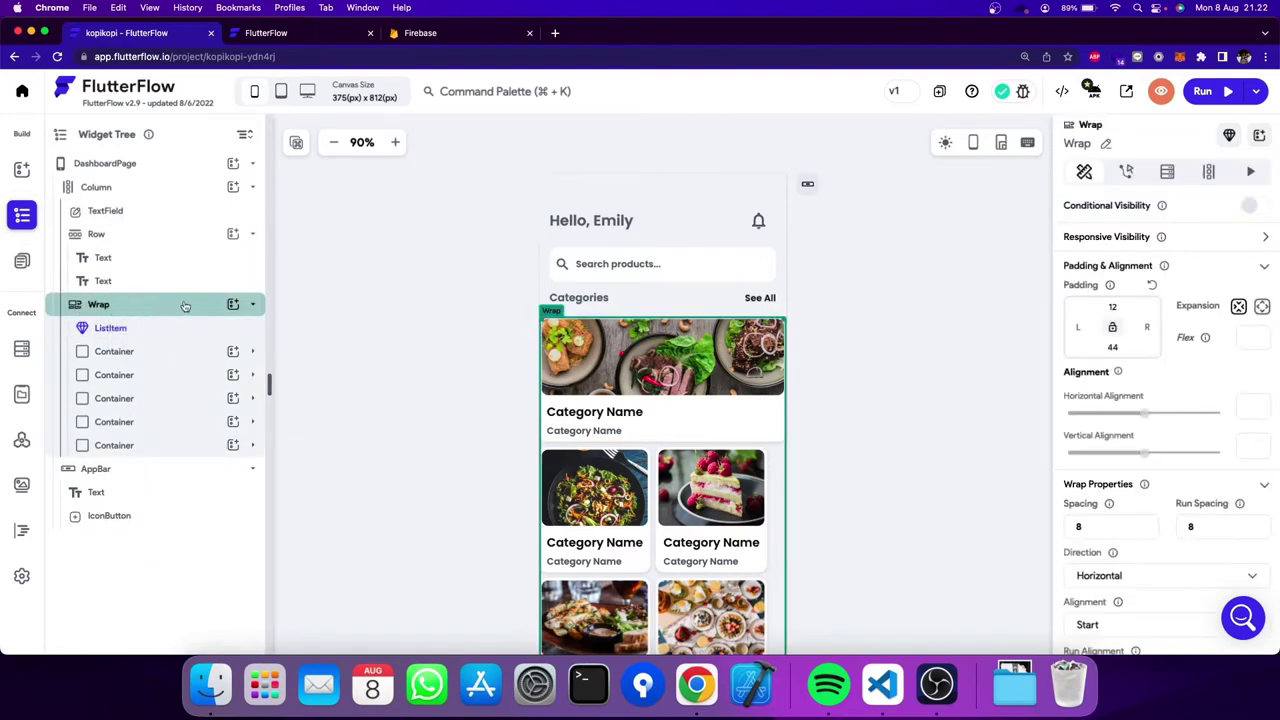
{"action": "scroll", "coordinate": [883, 351], "scroll_direction": "down", "scroll_amount": 2}
{"action": "scroll", "coordinate": [883, 351], "scroll_direction": "down", "scroll_amount": 2}
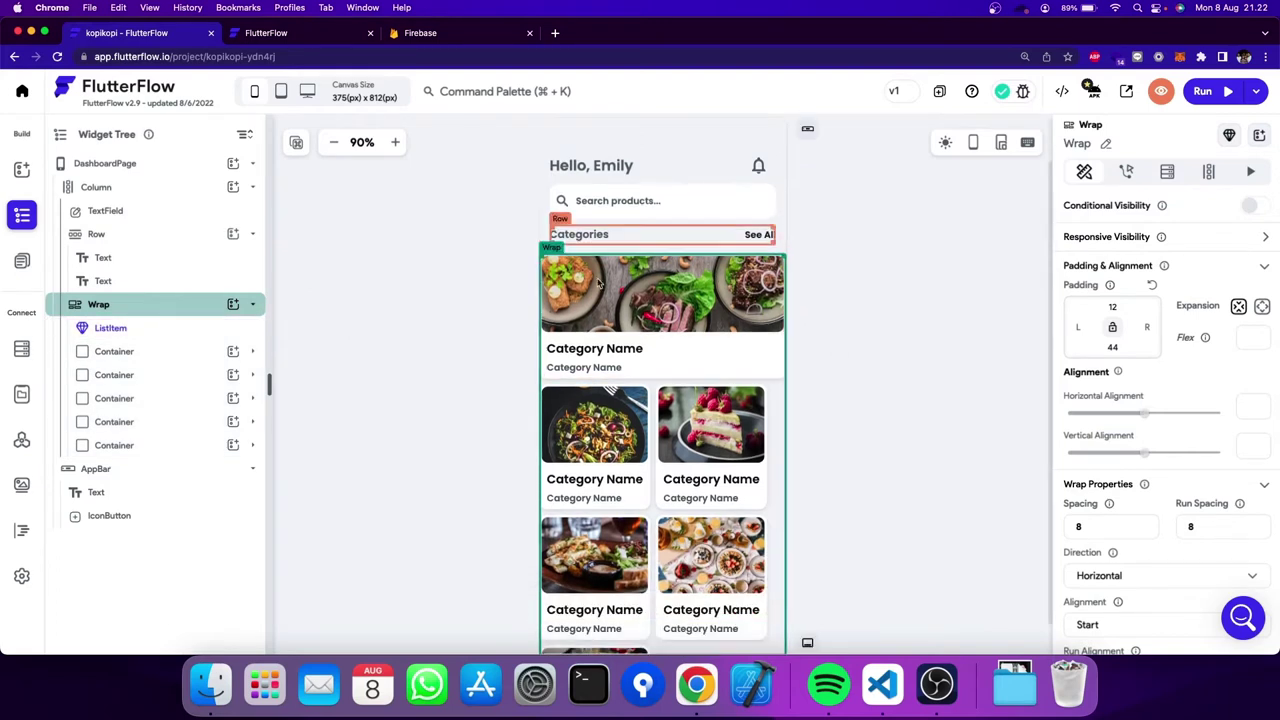
{"action": "double_click", "coordinate": [127, 303]}
{"action": "key", "text": "BackSpace"}
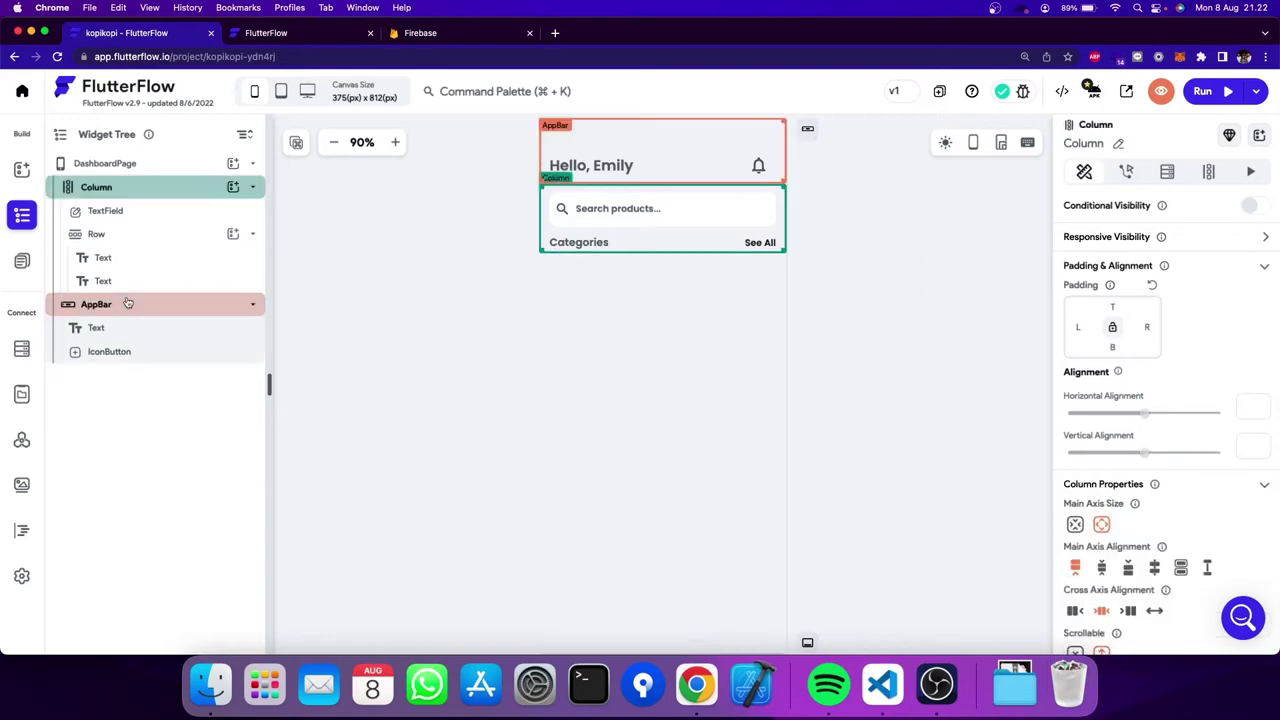
Add a Container to the Column and place a GridView inside it
{"action": "left_click", "coordinate": [639, 290]}
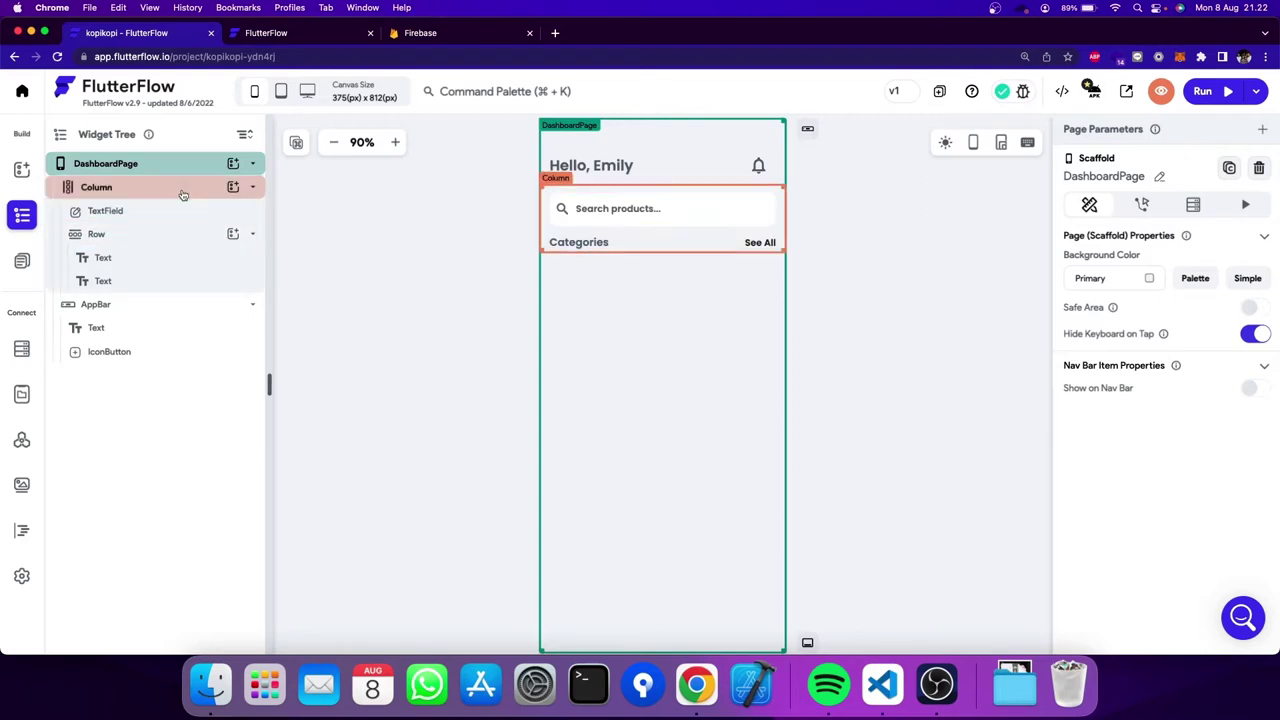
{"action": "left_click", "coordinate": [233, 187]}
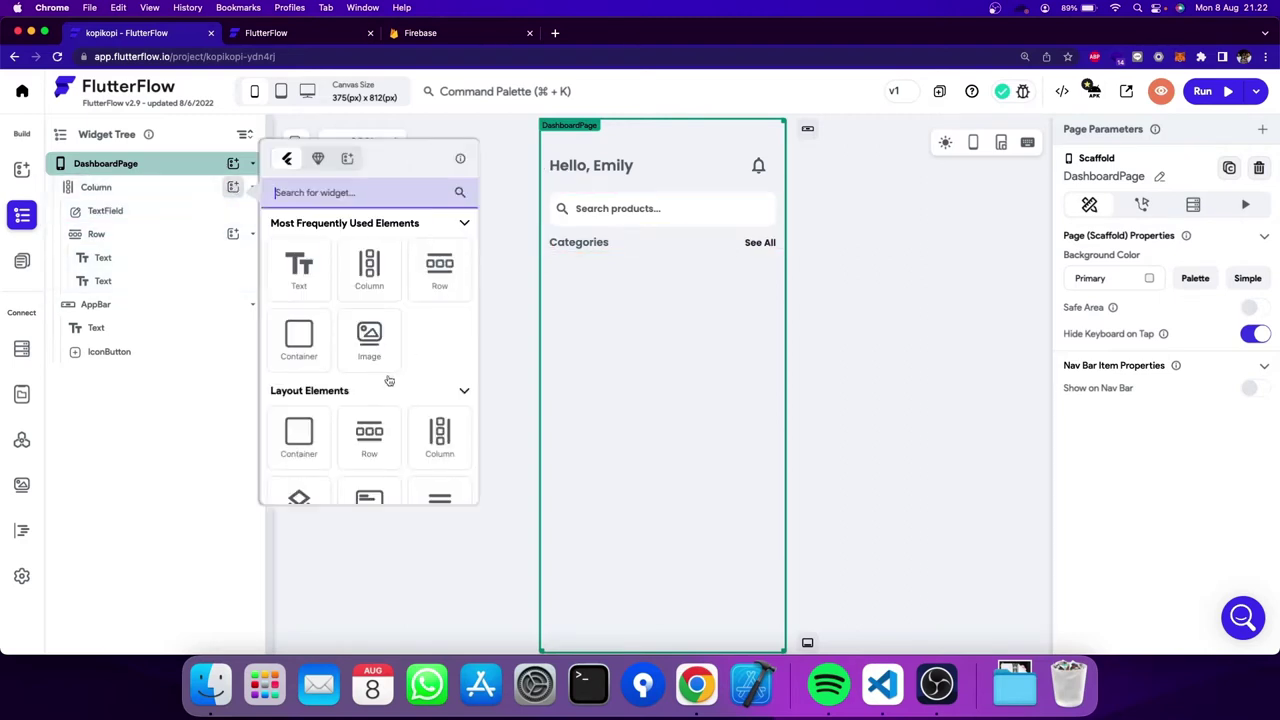
{"action": "left_click", "coordinate": [305, 351]}
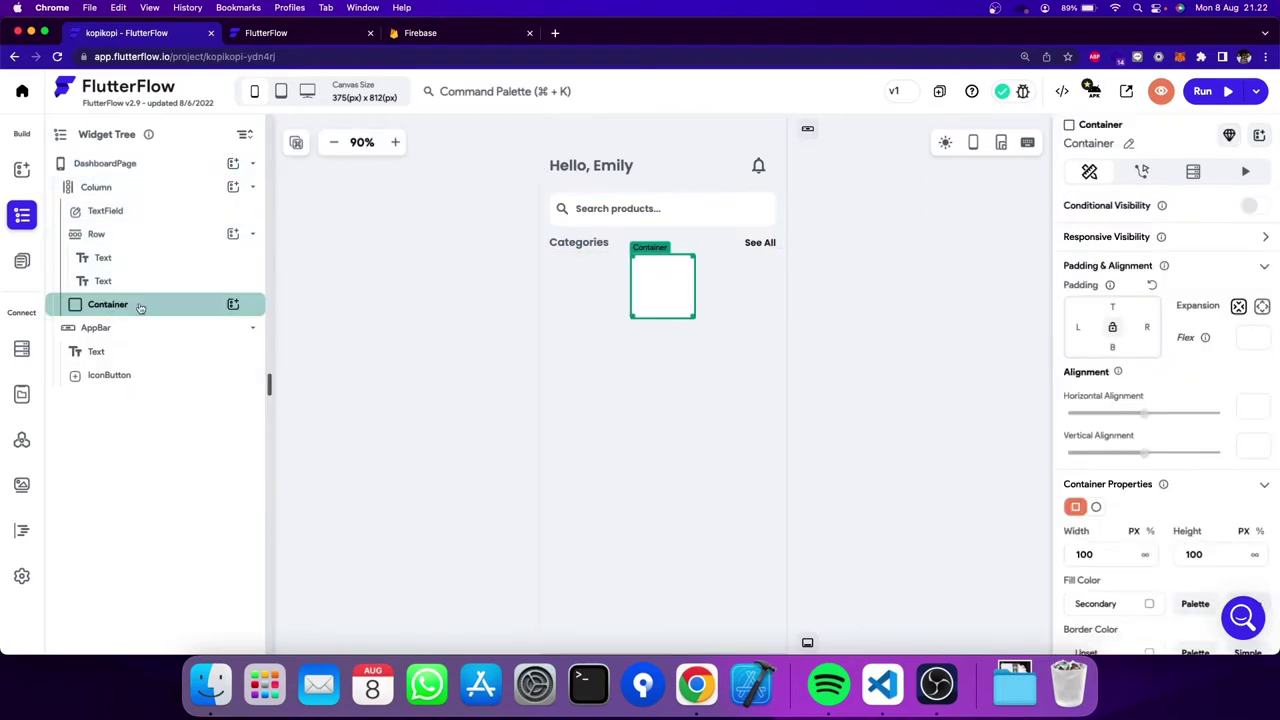
{"action": "left_click", "coordinate": [235, 304]}
{"action": "left_click", "coordinate": [334, 309]}
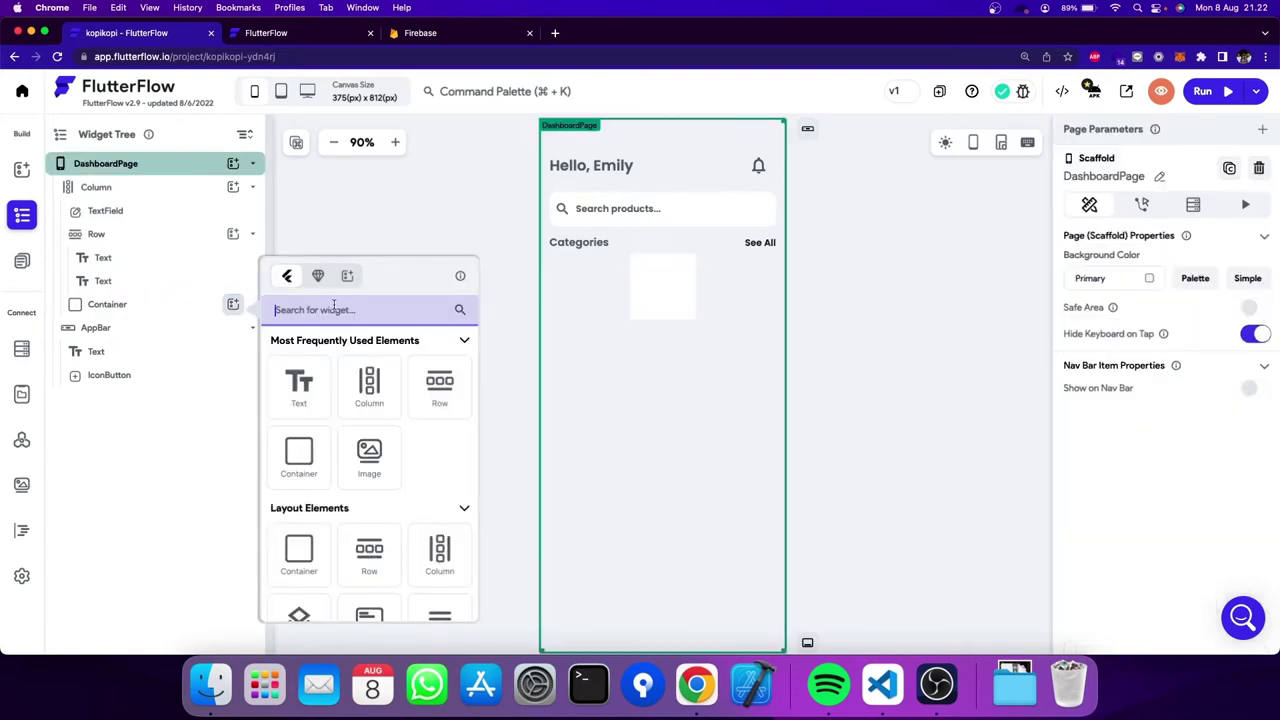
{"action": "type", "text": "gr"}
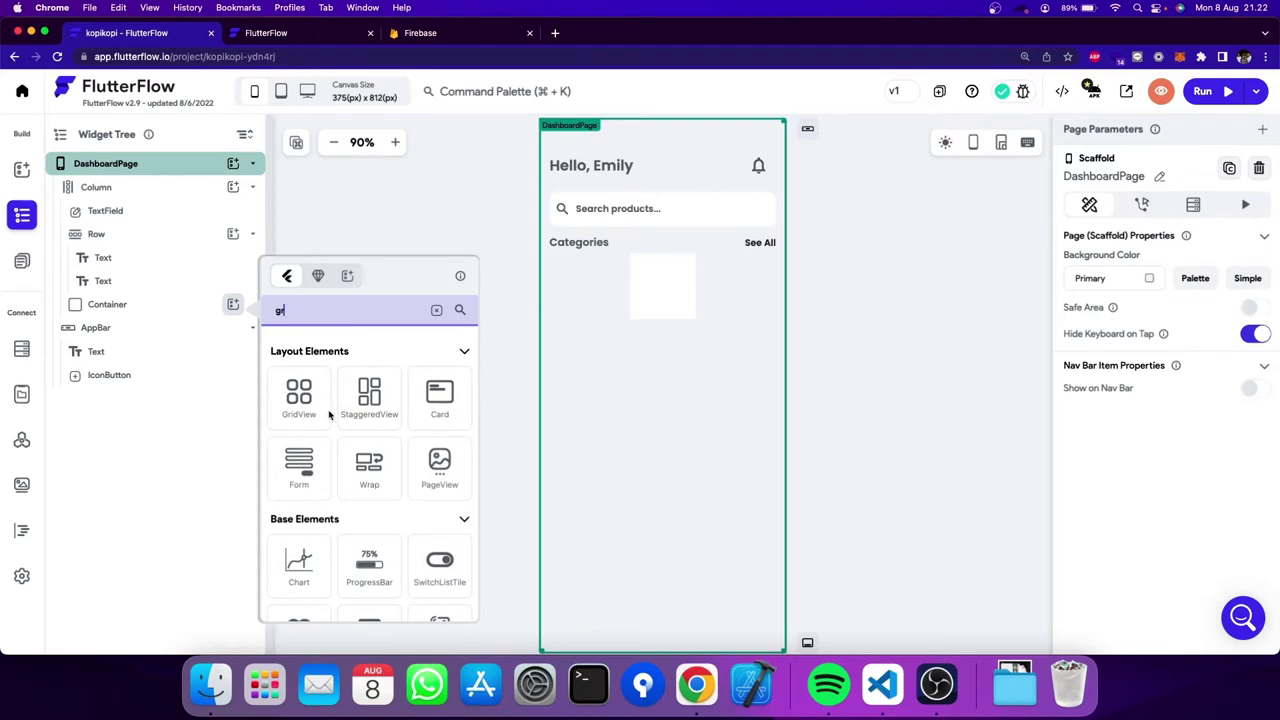
{"action": "left_click", "coordinate": [326, 409]}
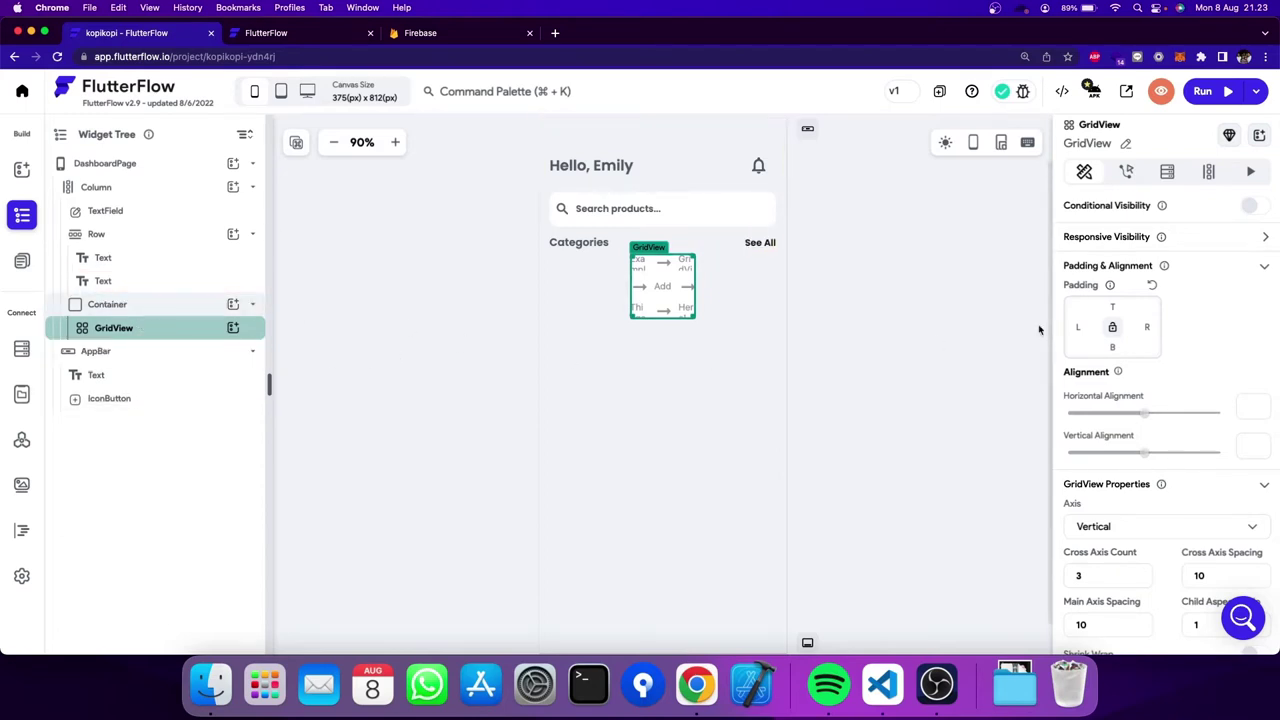
Stretch the GridView's Container to full width (inf)
{"action": "scroll", "coordinate": [1080, 311], "scroll_direction": "down", "scroll_amount": 2}
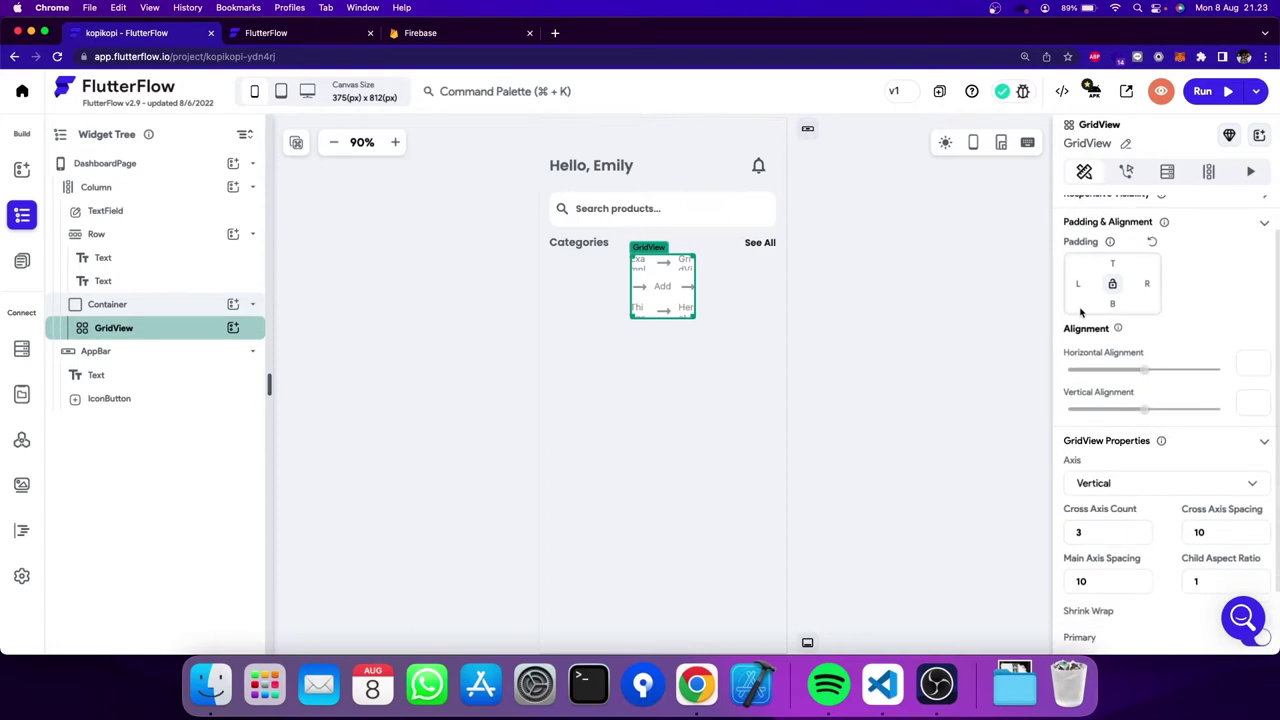
{"action": "left_click", "coordinate": [123, 307]}
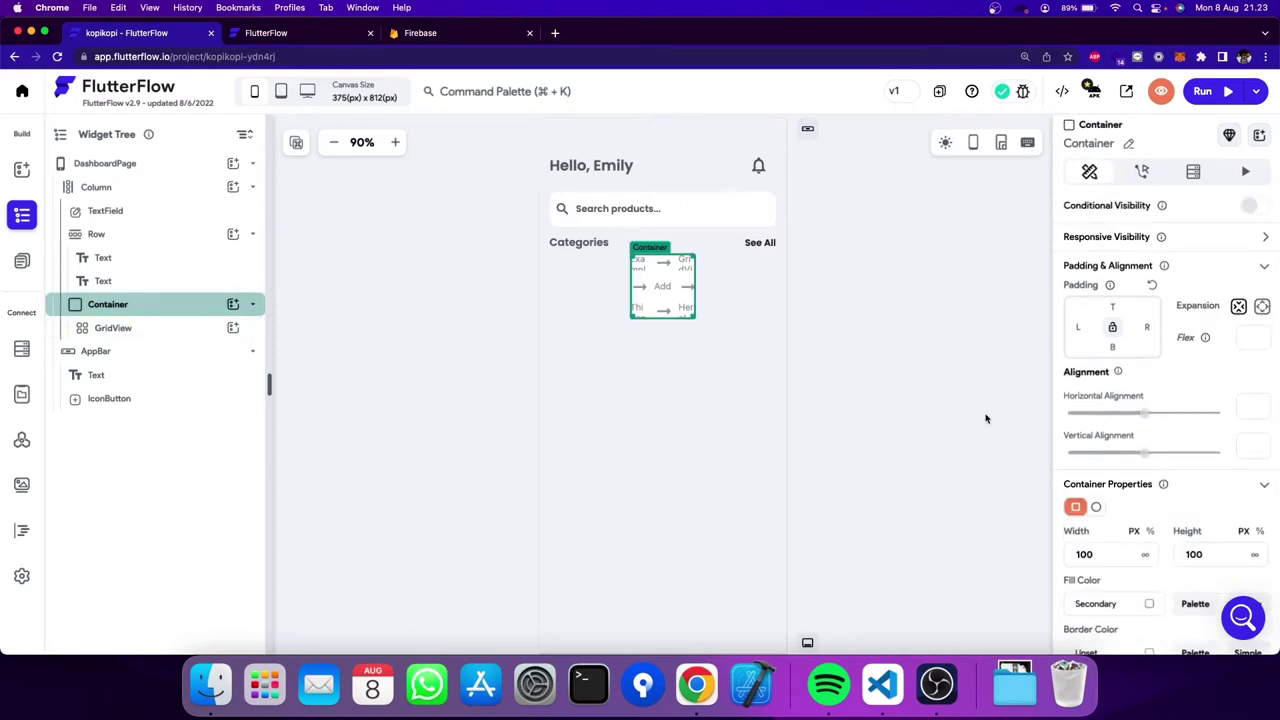
{"action": "scroll", "coordinate": [1090, 500], "scroll_direction": "down", "scroll_amount": 1}
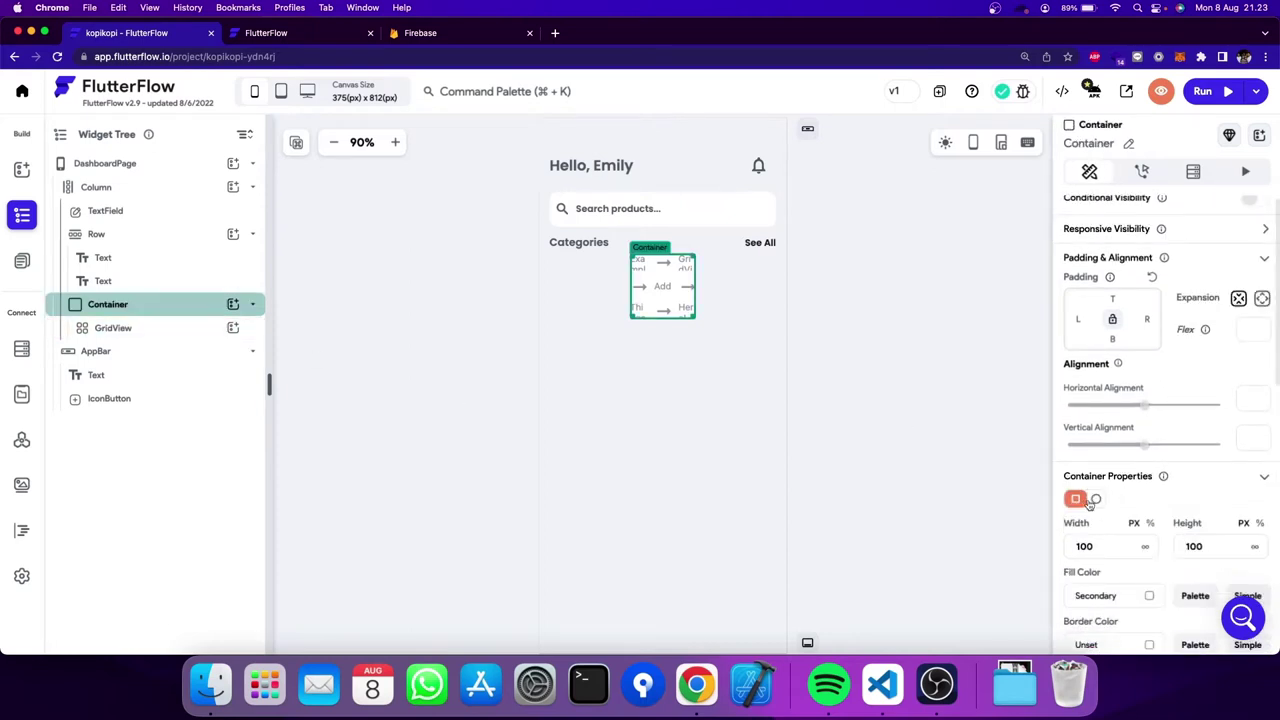
{"action": "left_click", "coordinate": [1146, 546]}
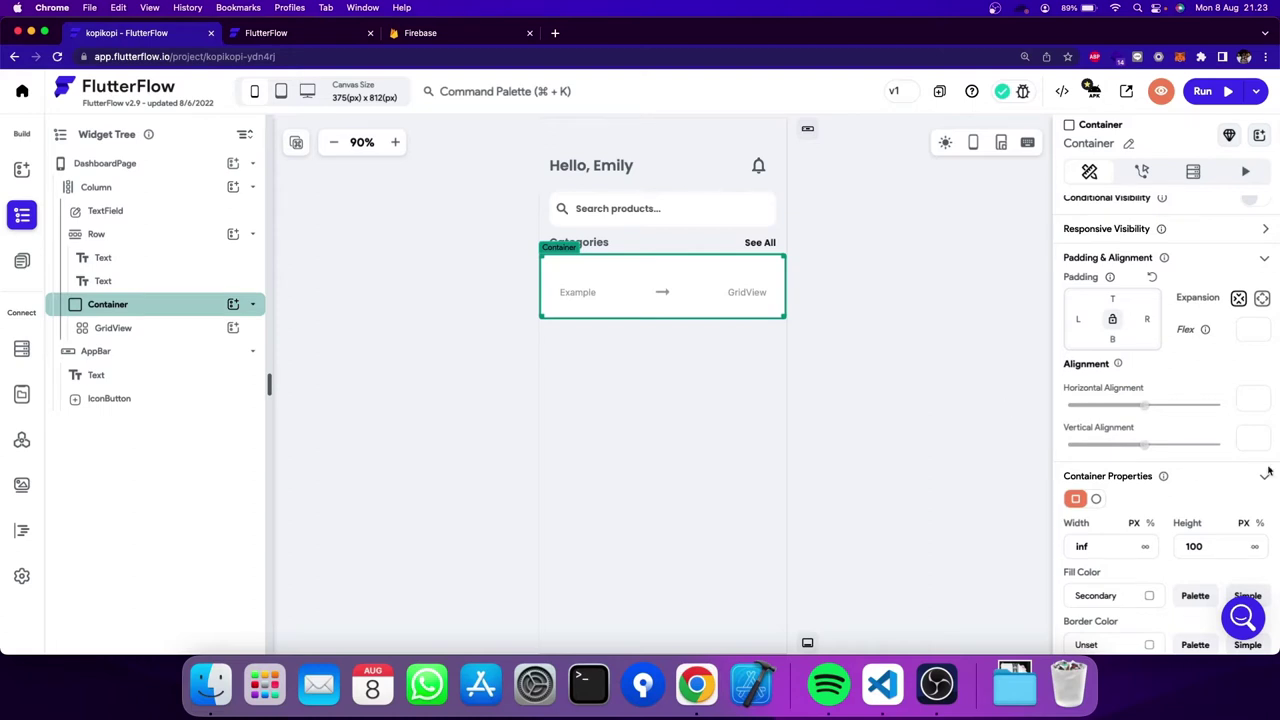
{"action": "scroll", "coordinate": [1200, 450], "scroll_direction": "down", "scroll_amount": 3}
{"action": "left_click", "coordinate": [1254, 386]}
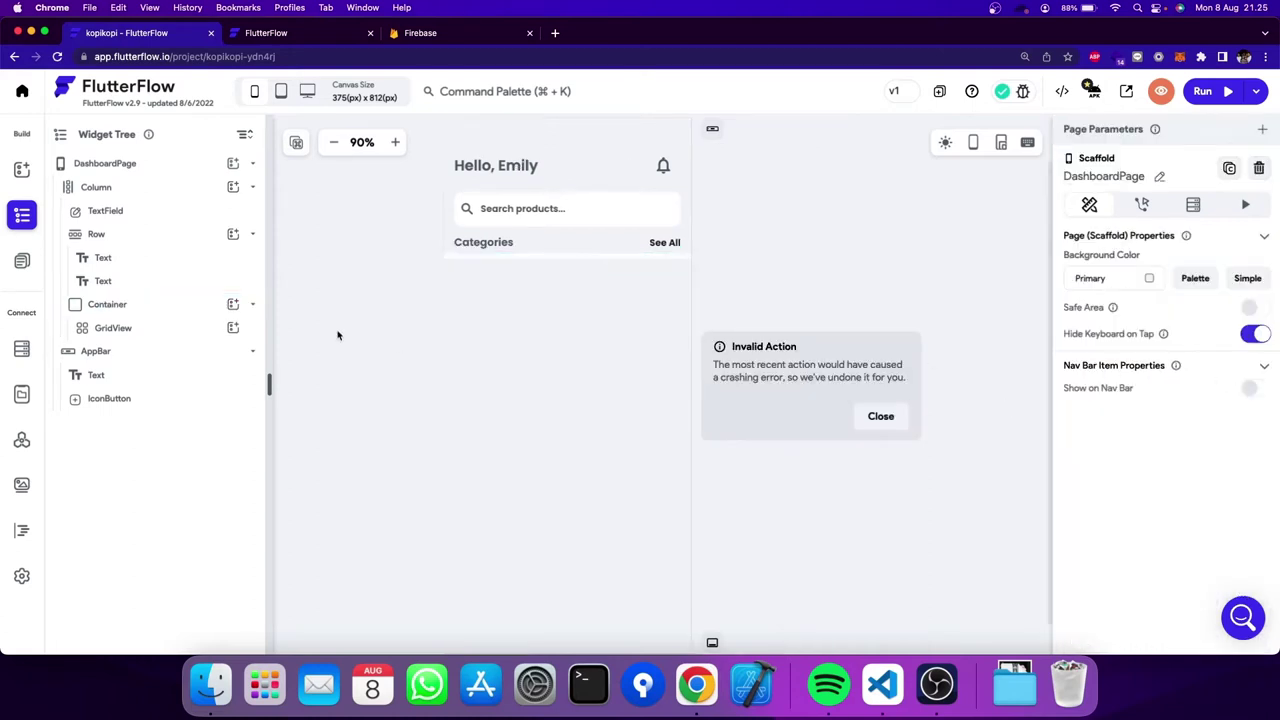
Set the GridView's Container height to 100
{"action": "left_click", "coordinate": [158, 307]}
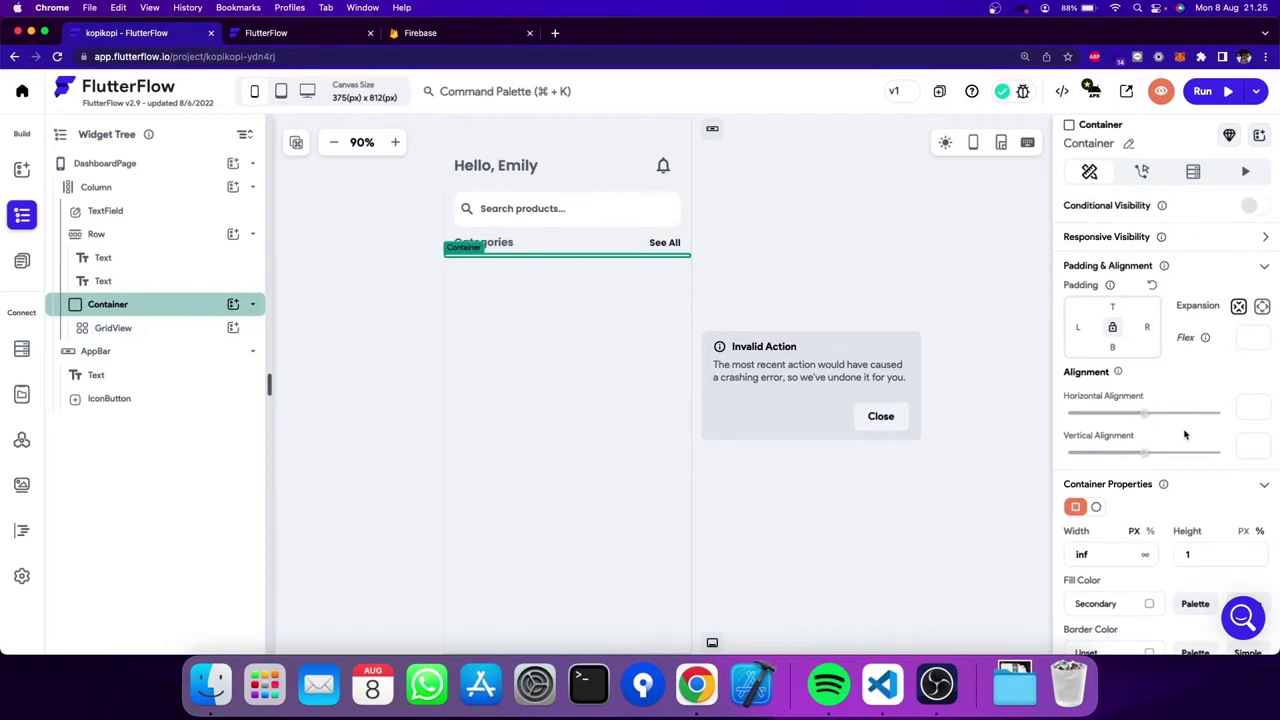
{"action": "scroll", "coordinate": [1187, 487], "scroll_direction": "down", "scroll_amount": 2}
{"action": "scroll", "coordinate": [1187, 487], "scroll_direction": "down", "scroll_amount": 1}
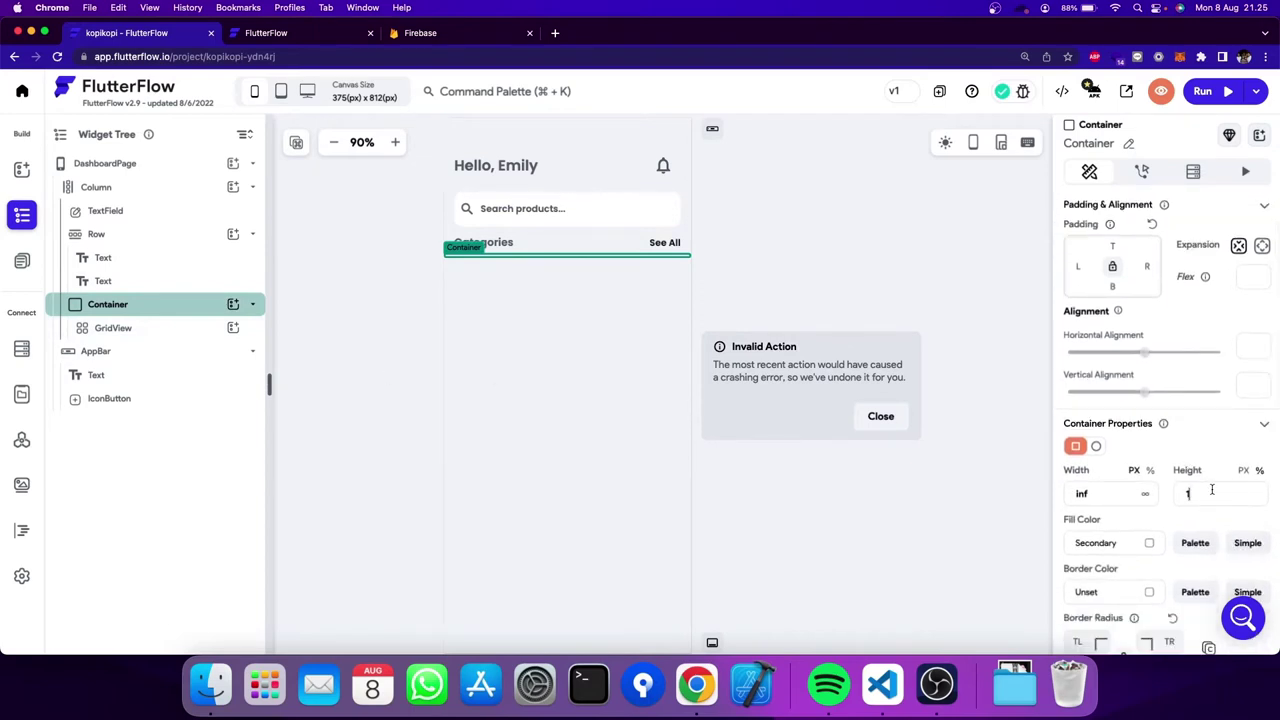
{"action": "type", "text": "00"}
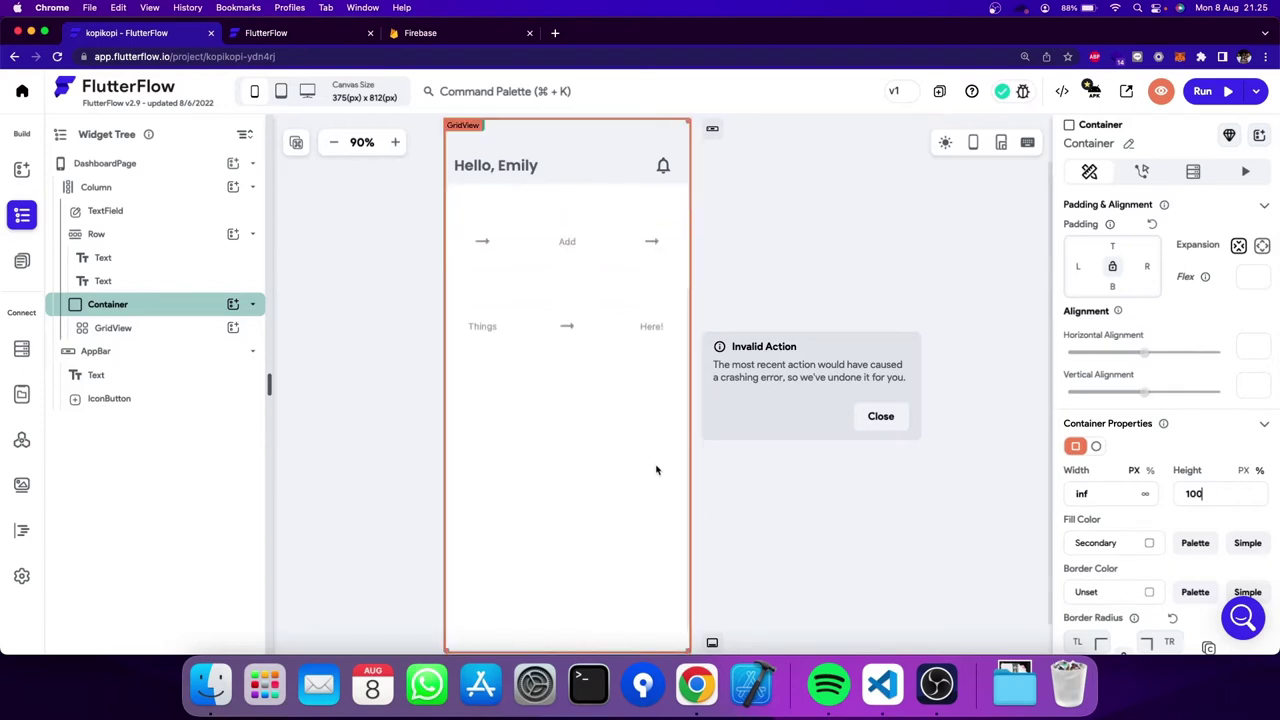
{"action": "scroll", "coordinate": [700, 495], "scroll_direction": "down", "scroll_amount": 1}
{"action": "scroll", "coordinate": [588, 476], "scroll_direction": "up", "scroll_amount": 1}
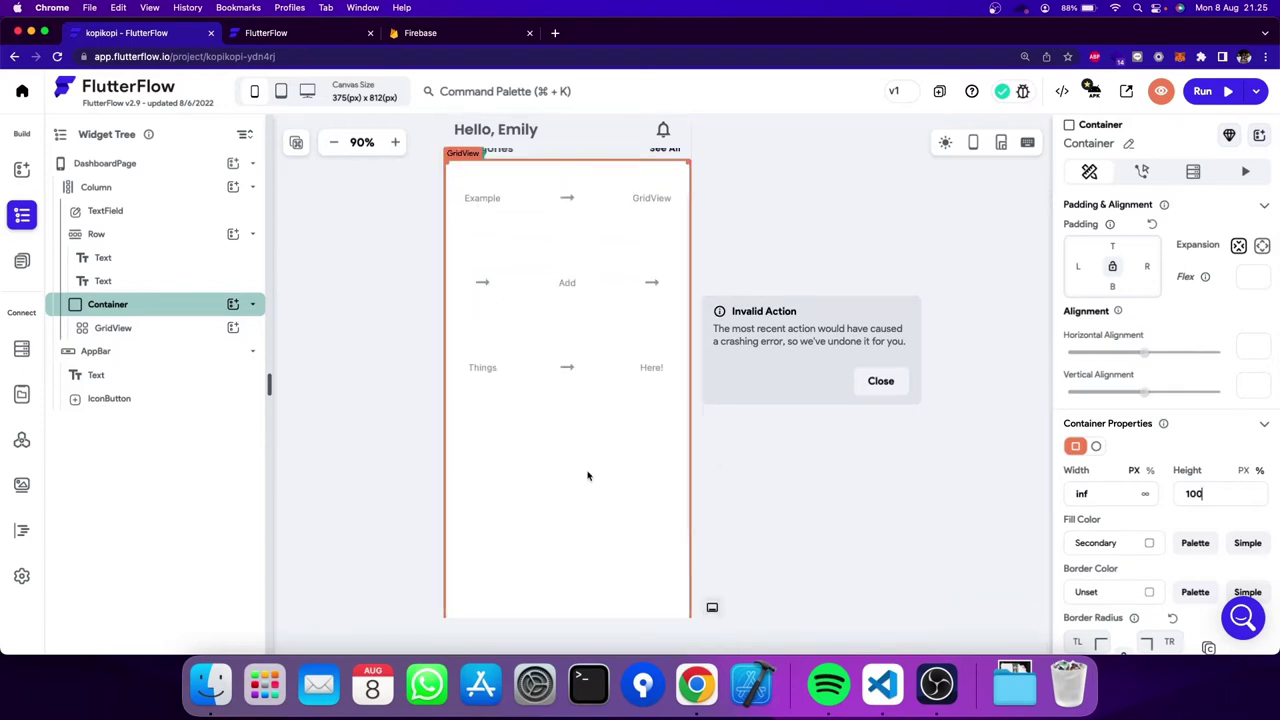
{"action": "scroll", "coordinate": [588, 476], "scroll_direction": "up", "scroll_amount": 1}
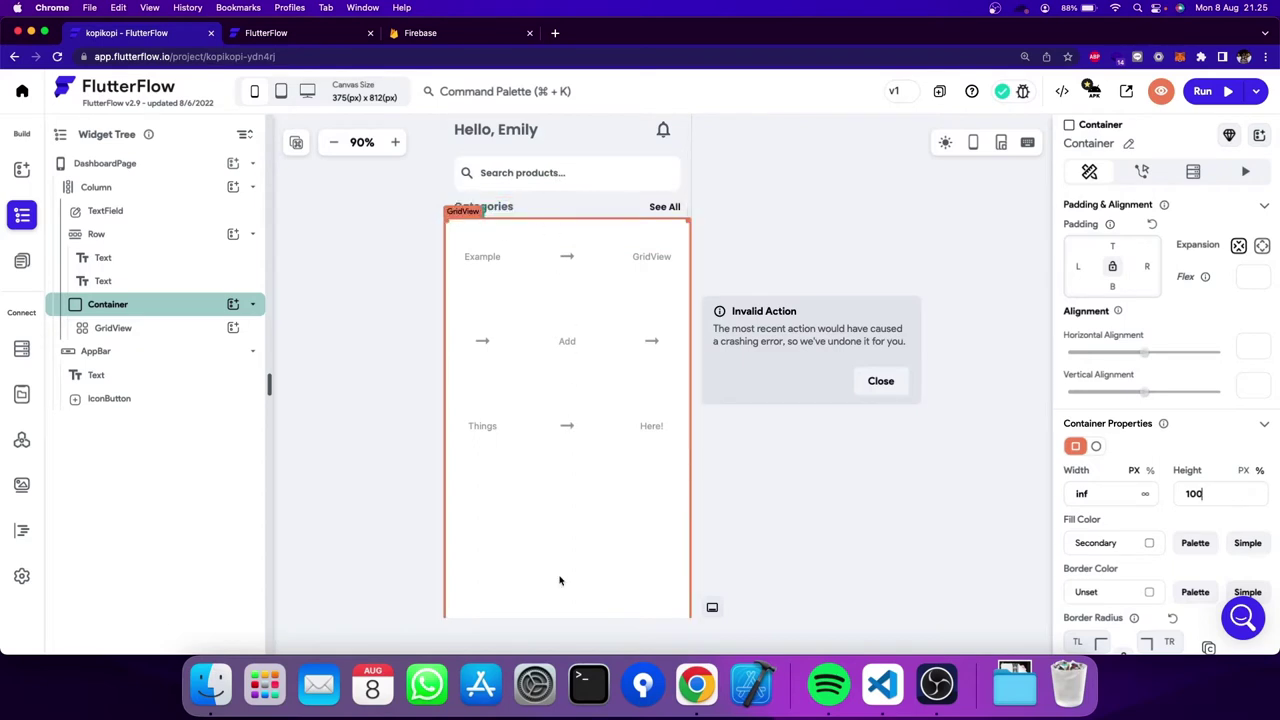
{"action": "left_click", "coordinate": [233, 329]}
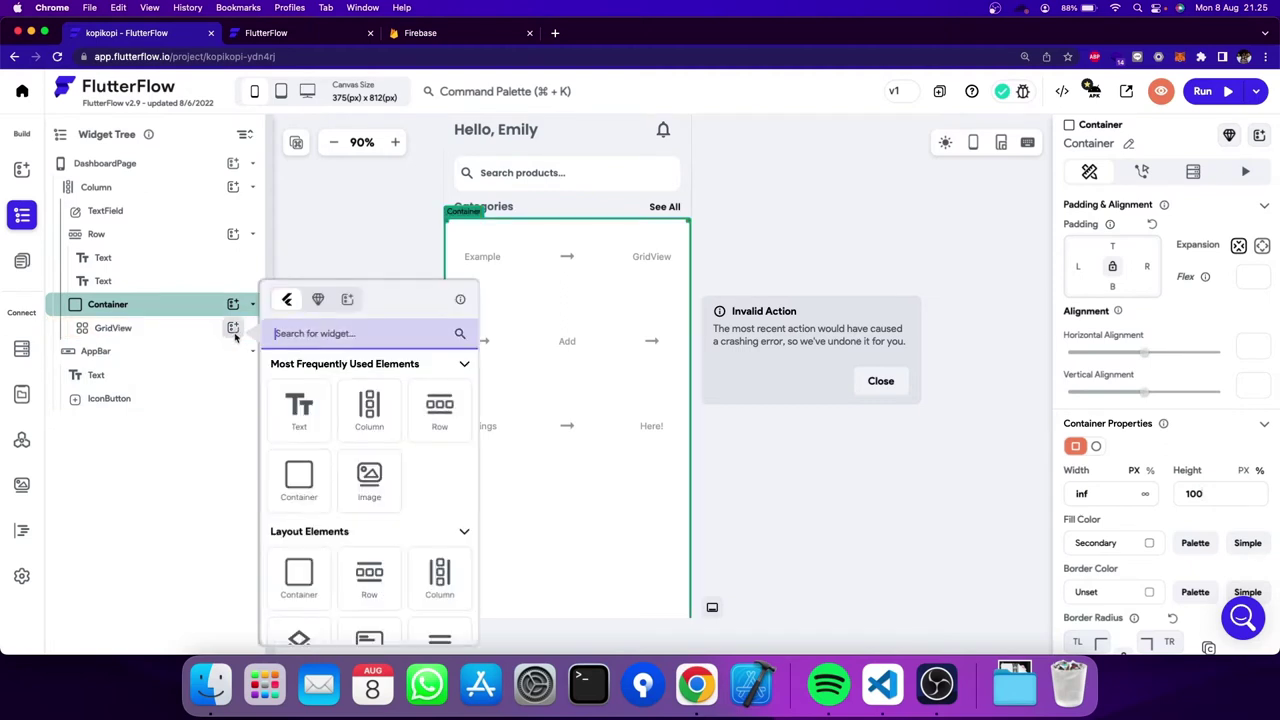
Insert the ListItem component from Components into the GridView as a category card
{"action": "left_click", "coordinate": [316, 299]}
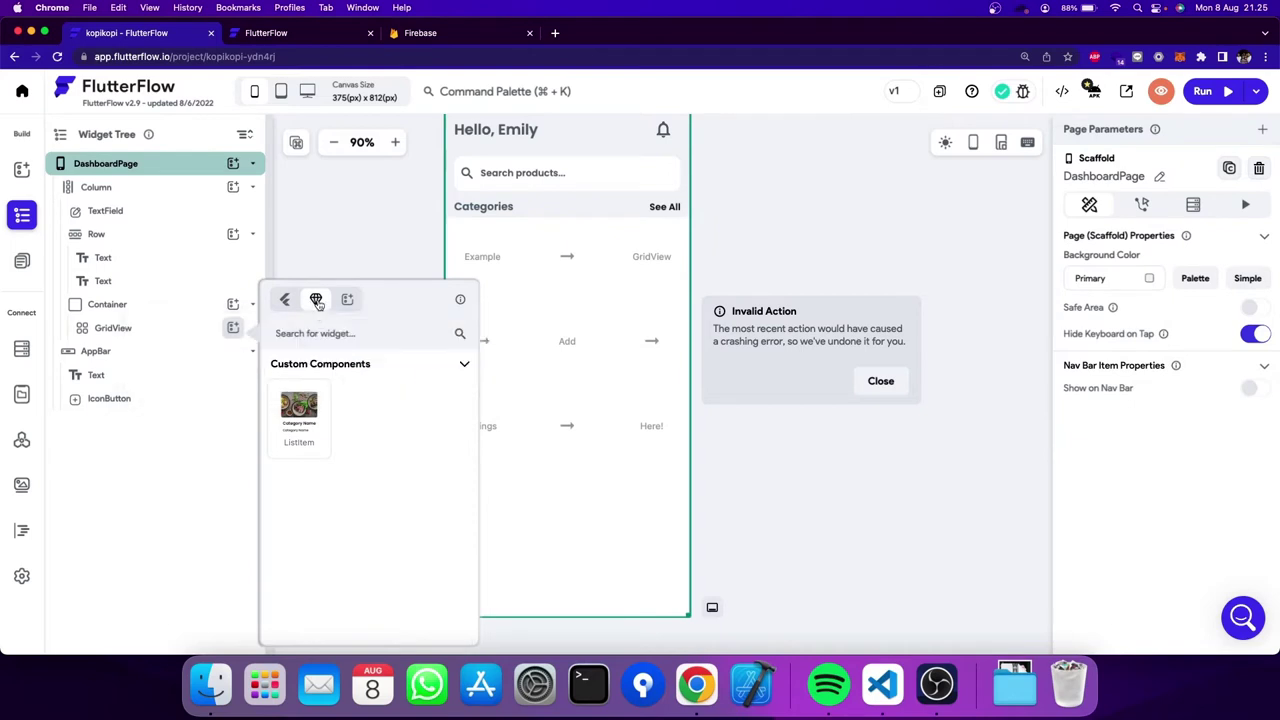
{"action": "left_click", "coordinate": [316, 299]}
{"action": "left_click", "coordinate": [317, 415]}
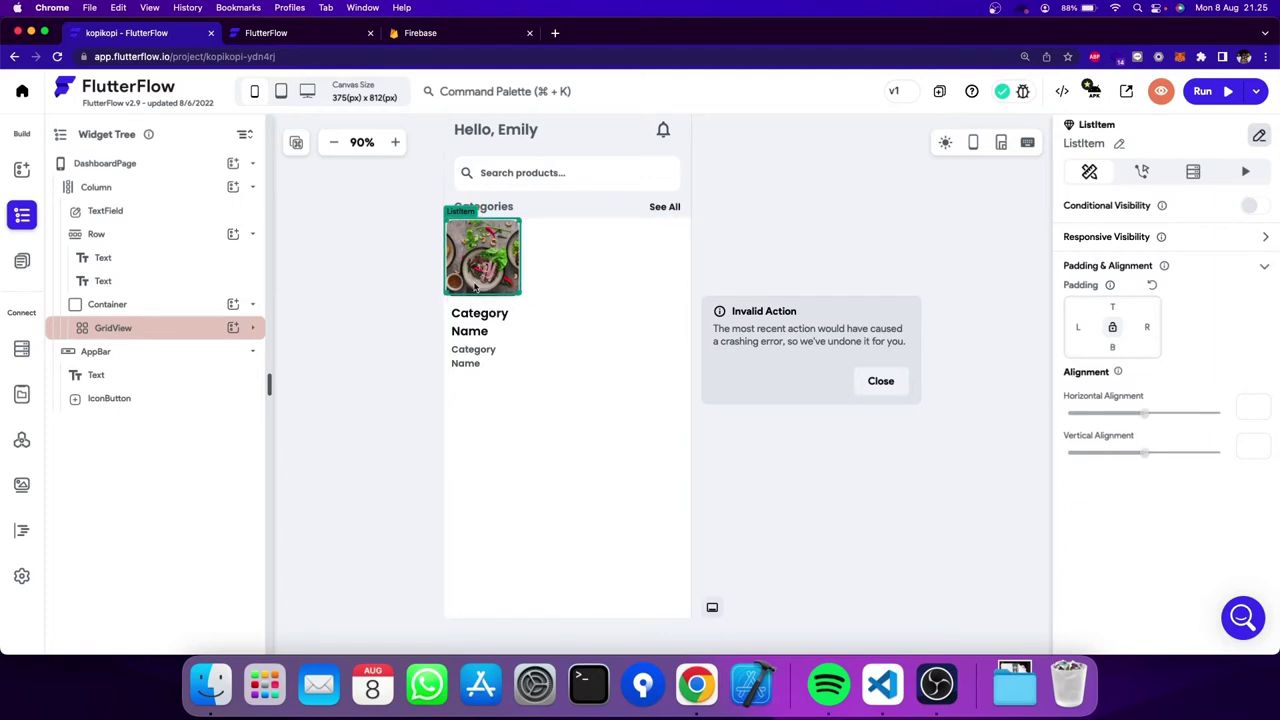
{"action": "left_click", "coordinate": [116, 332]}
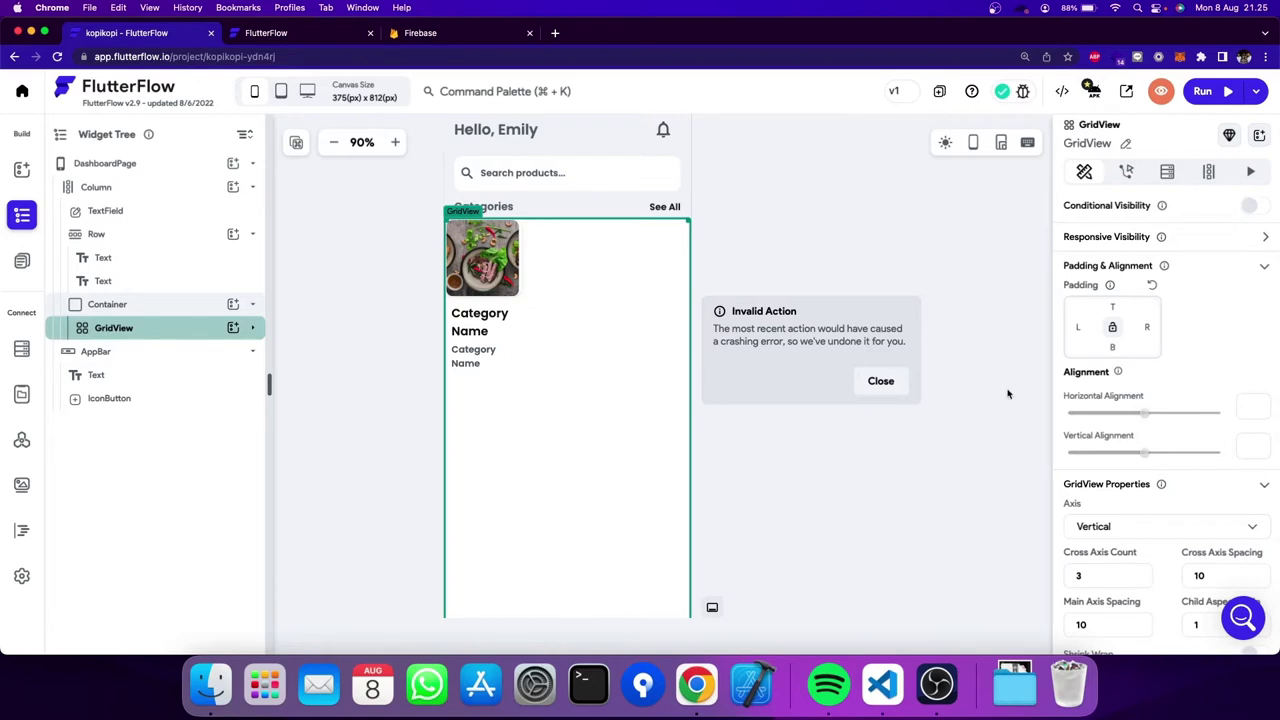
Change the category grid from 3 to 2 columns
{"action": "scroll", "coordinate": [1060, 443], "scroll_direction": "down", "scroll_amount": 2}
{"action": "scroll", "coordinate": [1062, 450], "scroll_direction": "down", "scroll_amount": 3}
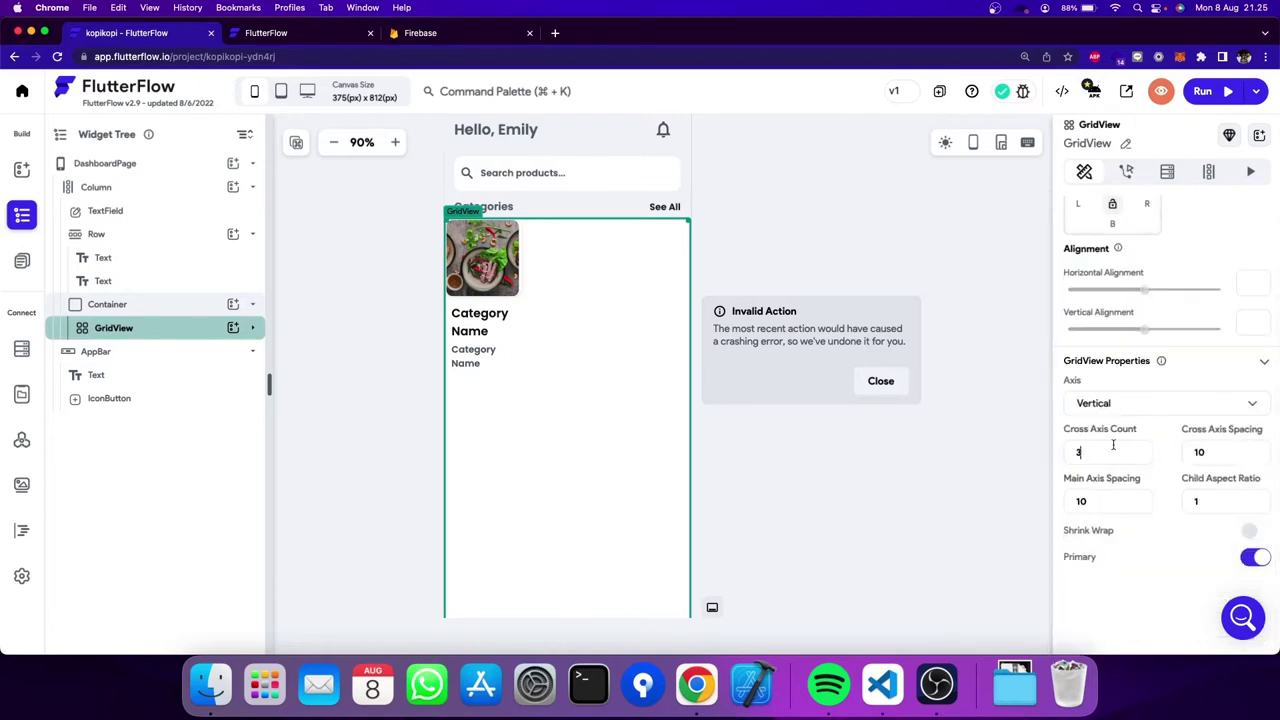
{"action": "key", "text": "BackSpace"}
{"action": "type", "text": "2"}
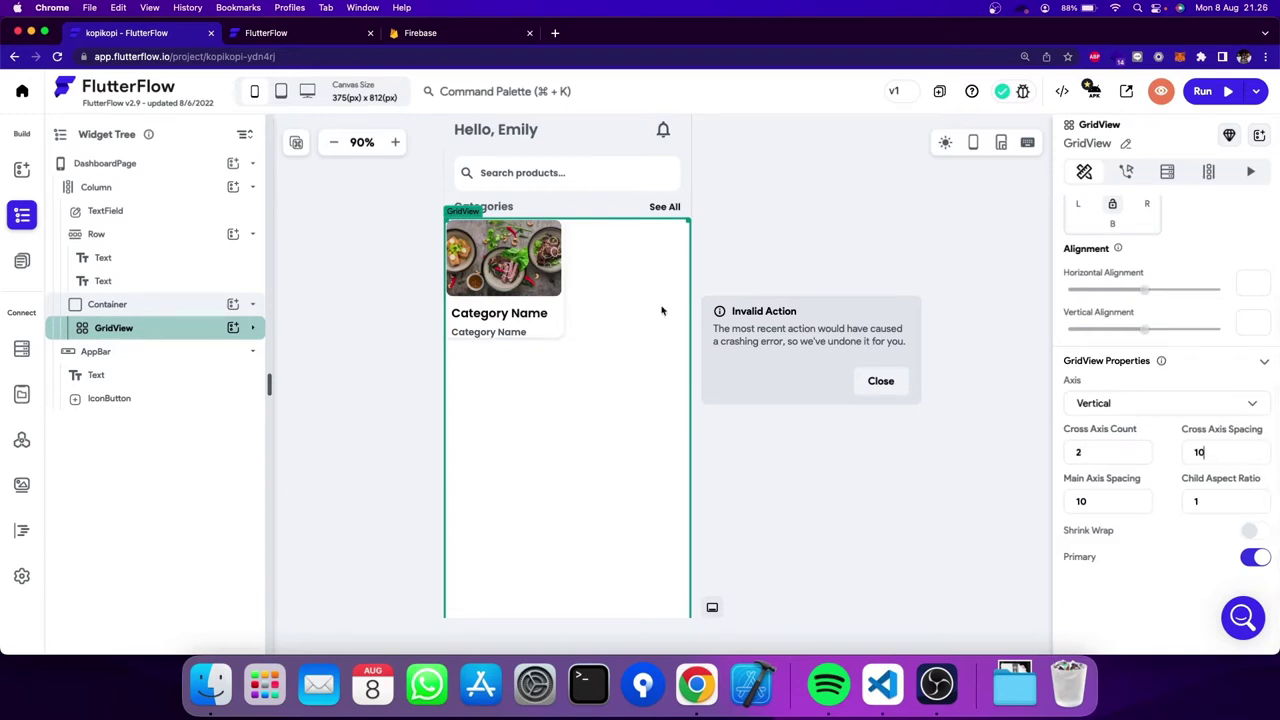
{"action": "left_click", "coordinate": [1105, 508]}
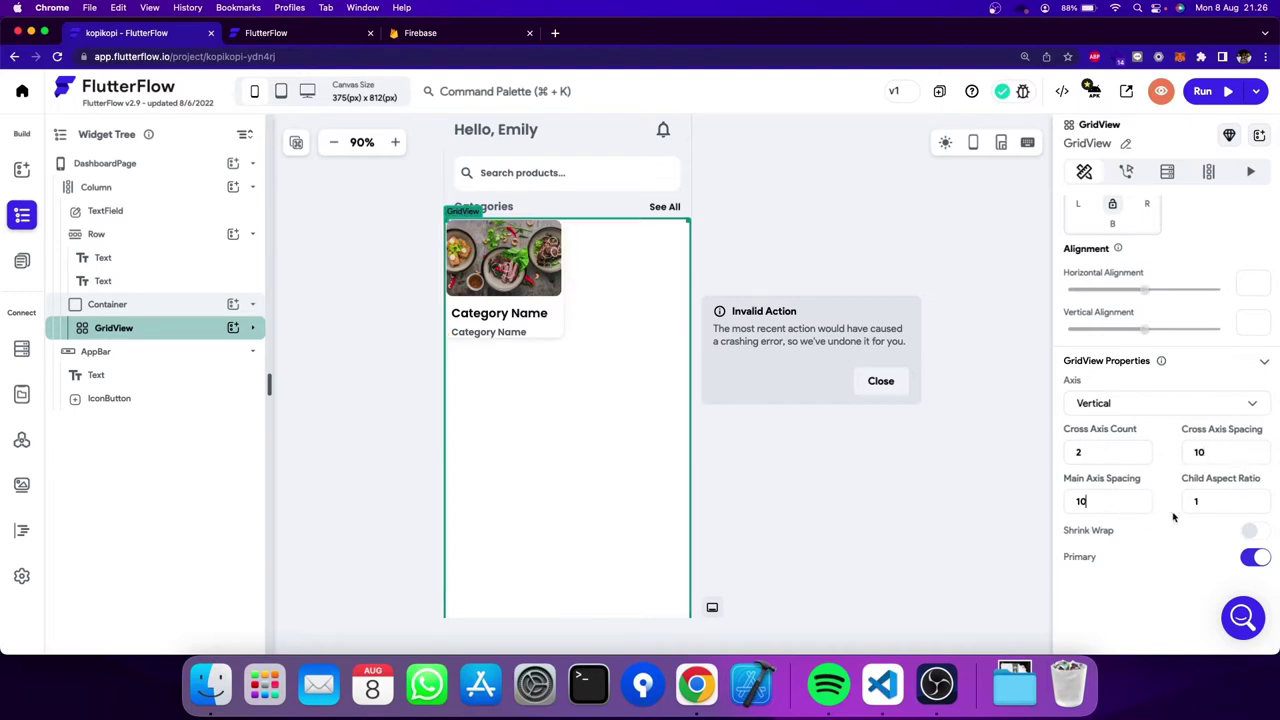
{"action": "left_click", "coordinate": [1246, 501]}
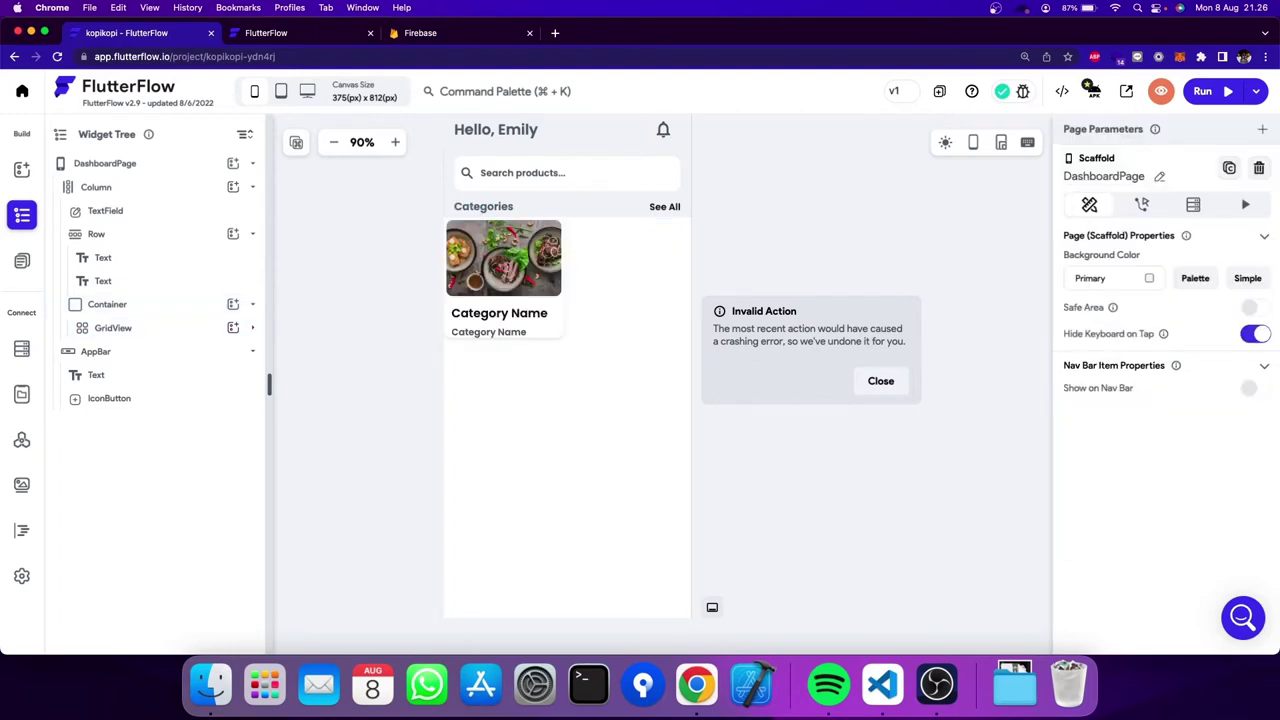
Set the grid's Child Aspect Ratio to 0.9 and dismiss the Invalid Action notice
{"action": "left_click", "coordinate": [113, 328]}
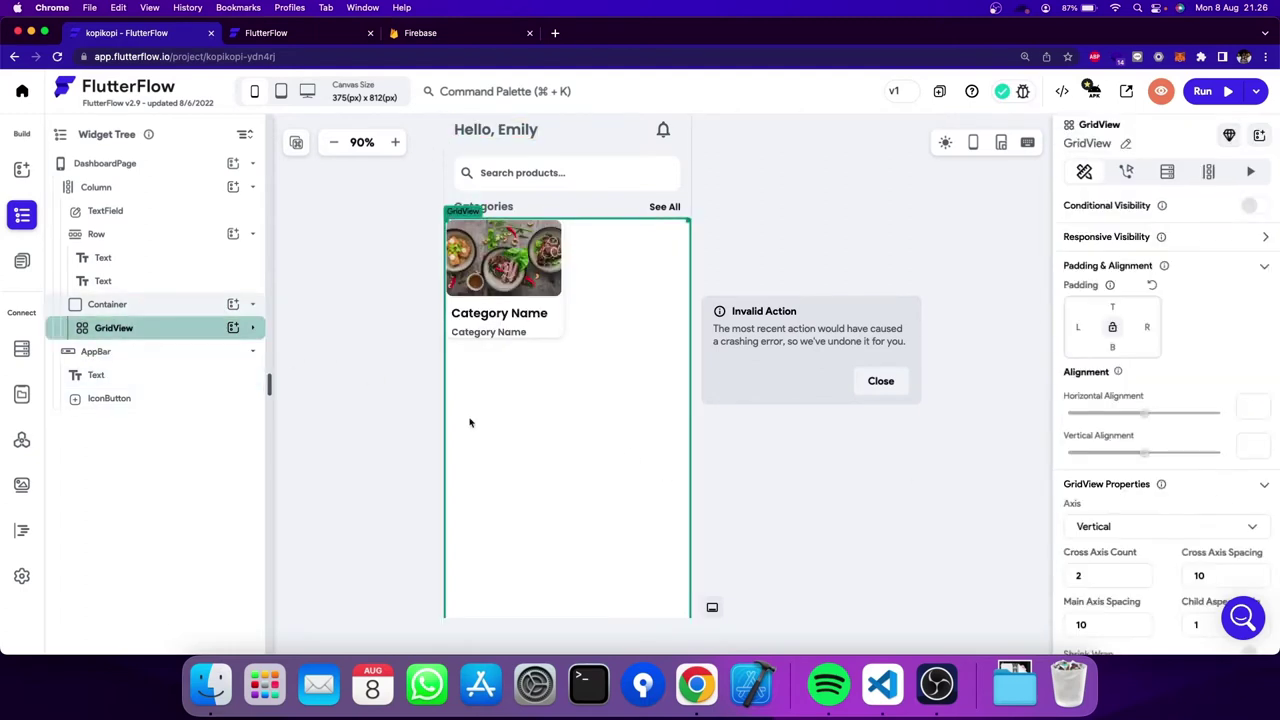
{"action": "scroll", "coordinate": [1173, 567], "scroll_direction": "down", "scroll_amount": 2}
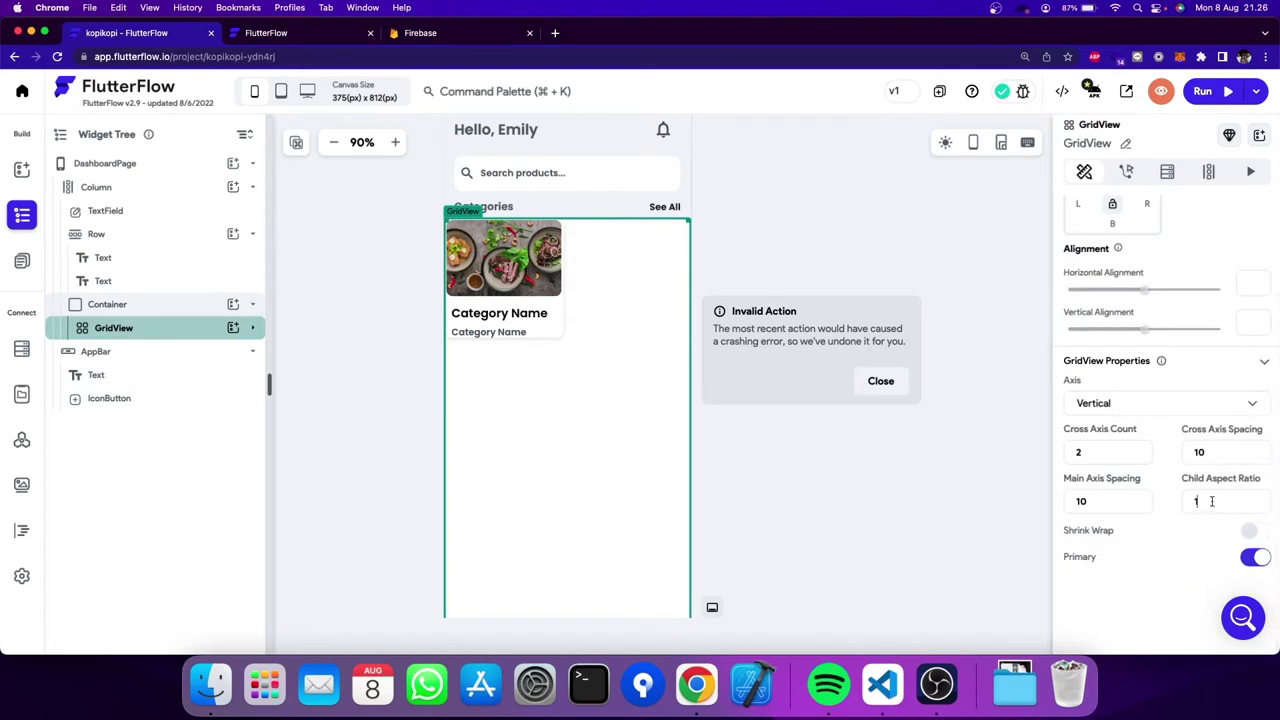
{"action": "type", "text": "2"}
{"action": "key", "text": "BackSpace"}
{"action": "type", "text": "."}
{"action": "type", "text": "5"}
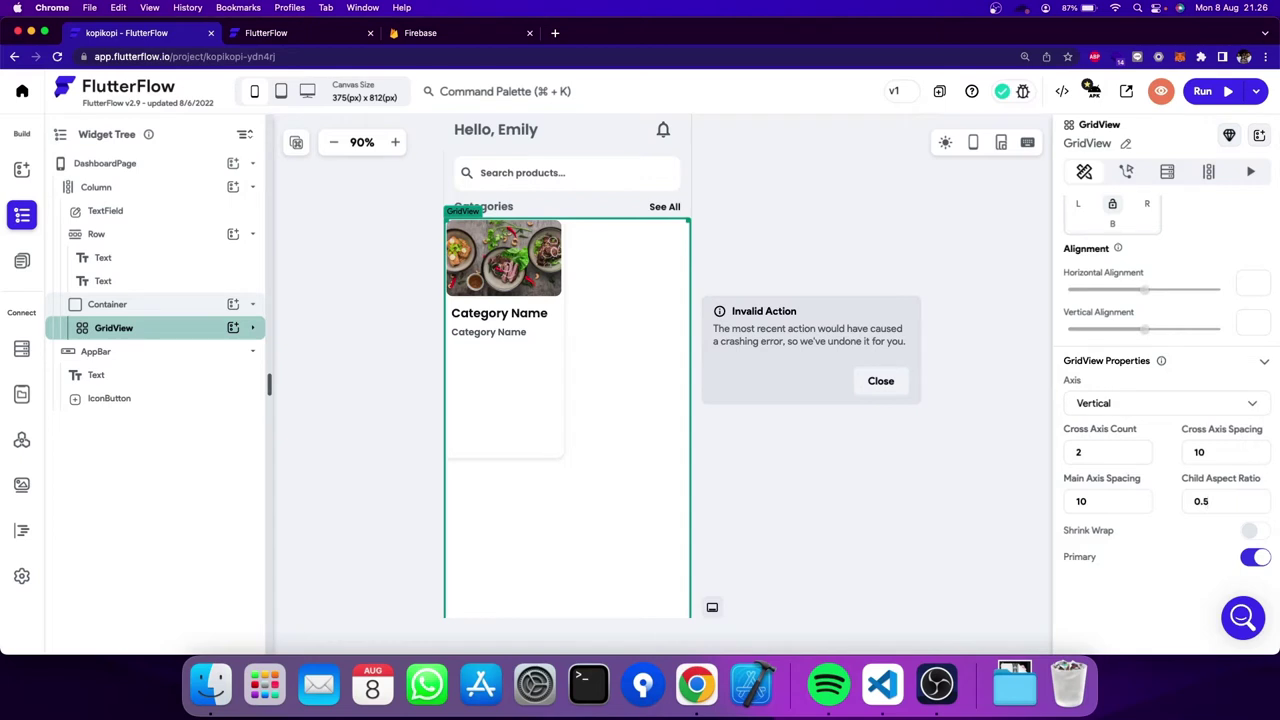
{"action": "type", "text": ".8"}
{"action": "type", "text": ".6"}
{"action": "type", "text": ".9"}
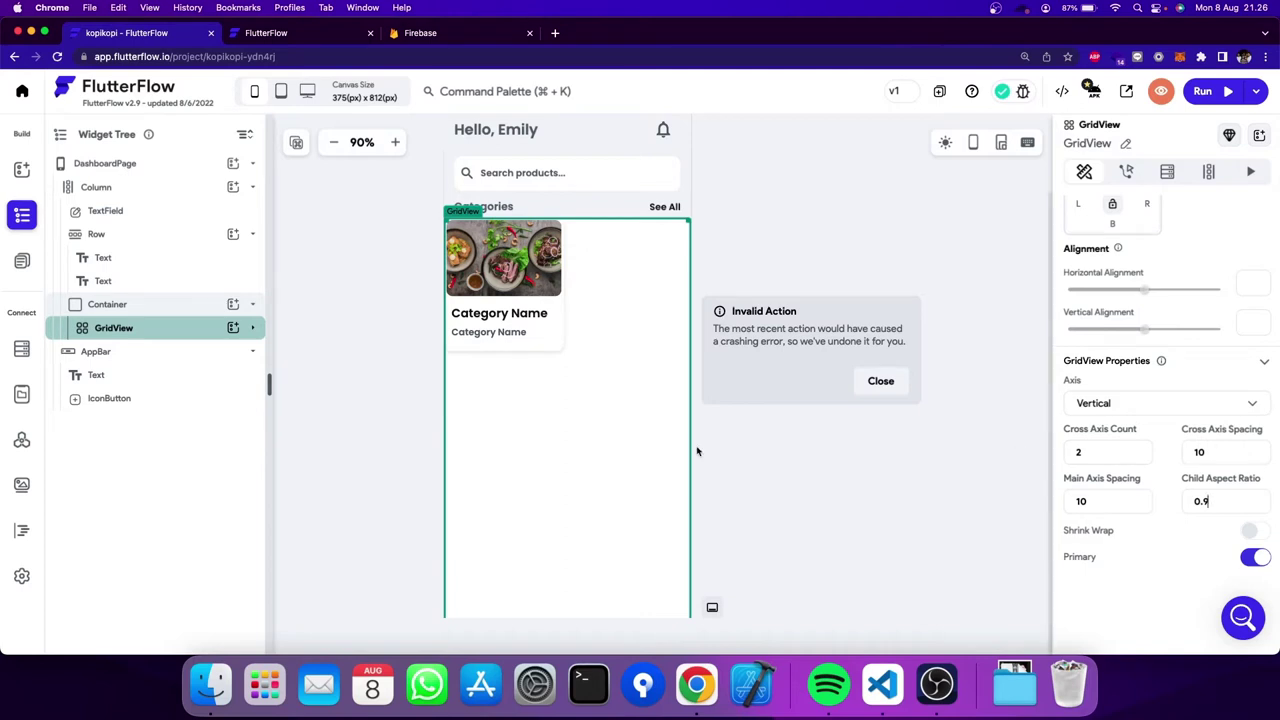
{"action": "left_click", "coordinate": [879, 381]}
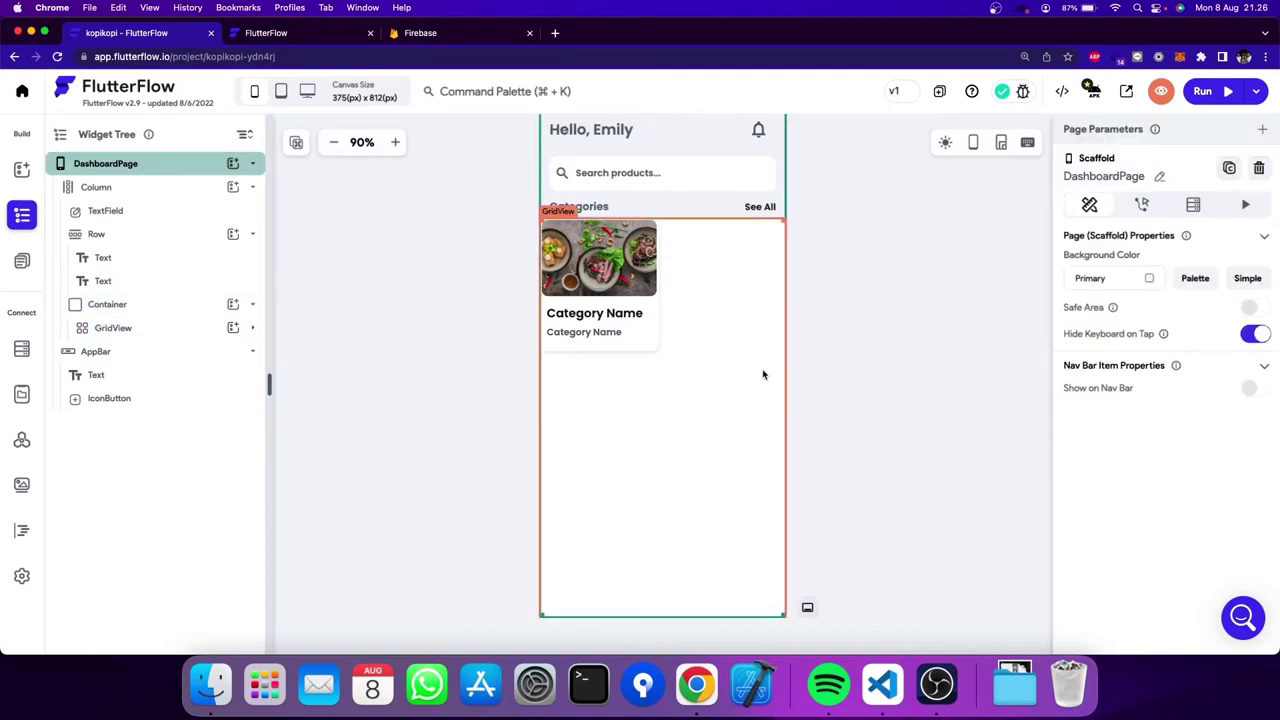
{"action": "left_click", "coordinate": [645, 297]}
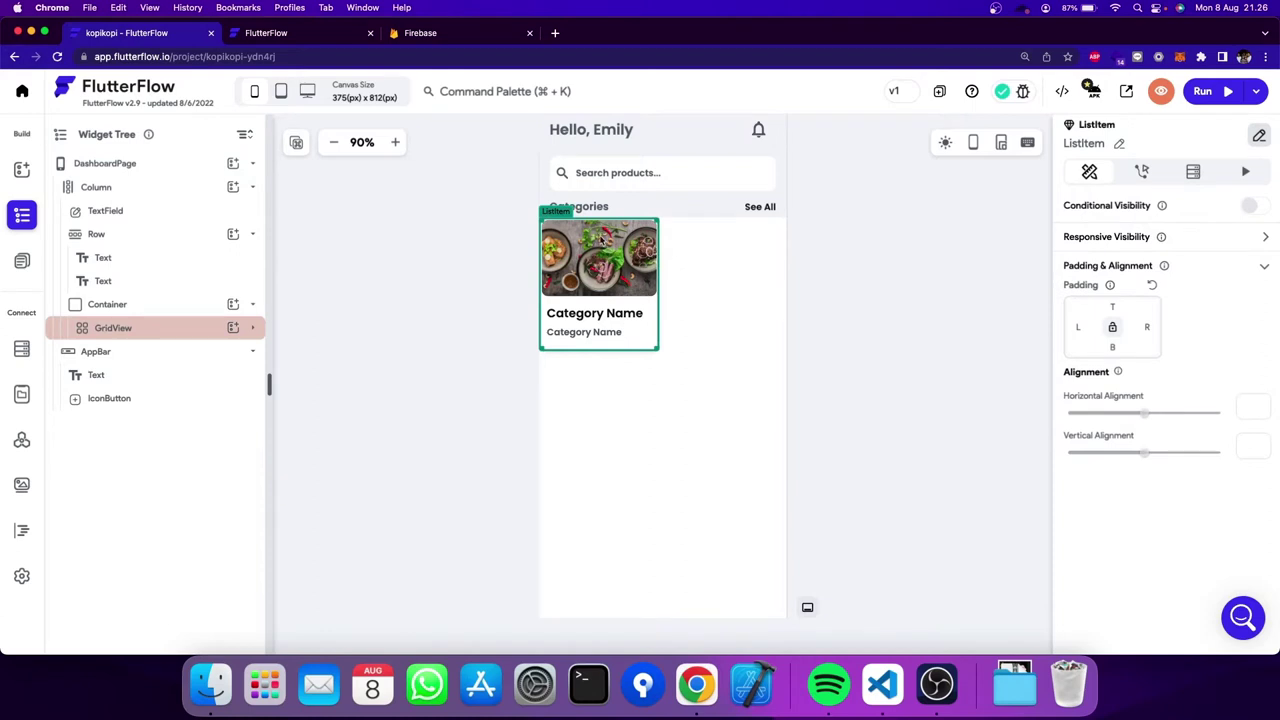
Open the kopikopi project's Firestore Database in the Firebase console, then return to FlutterFlow
{"action": "left_click", "coordinate": [418, 35]}
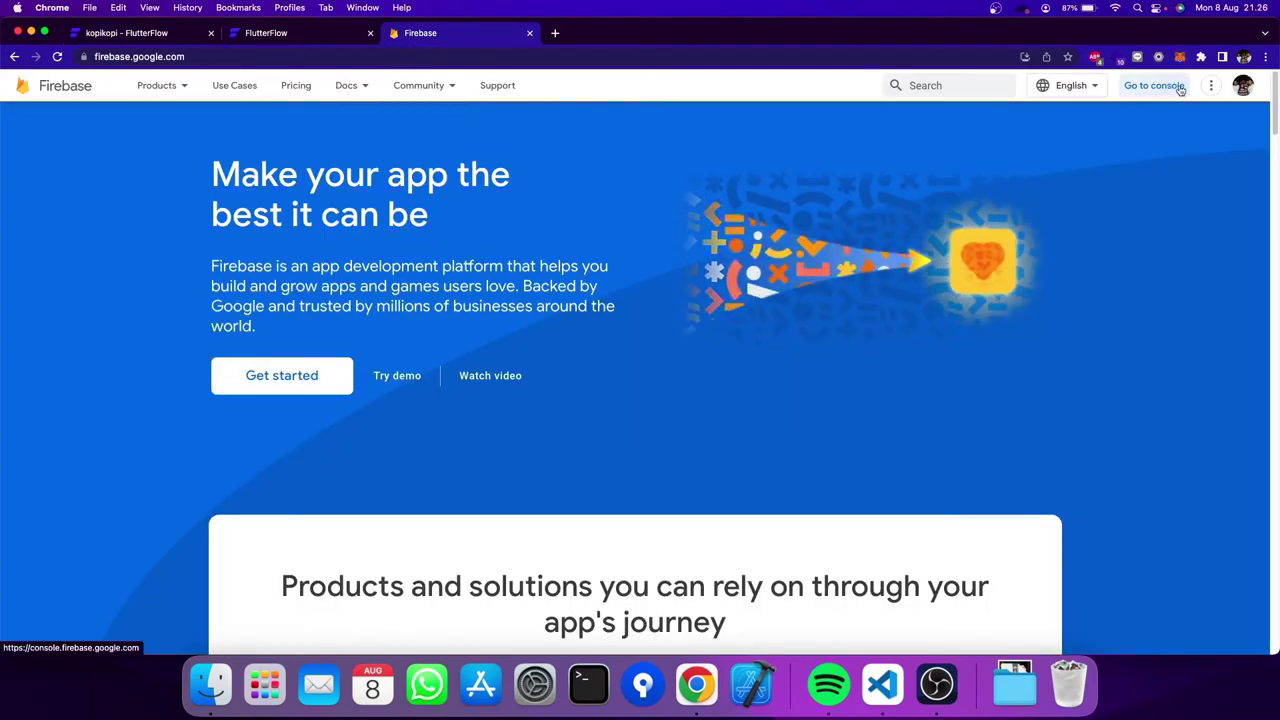
{"action": "left_click", "coordinate": [1145, 90]}
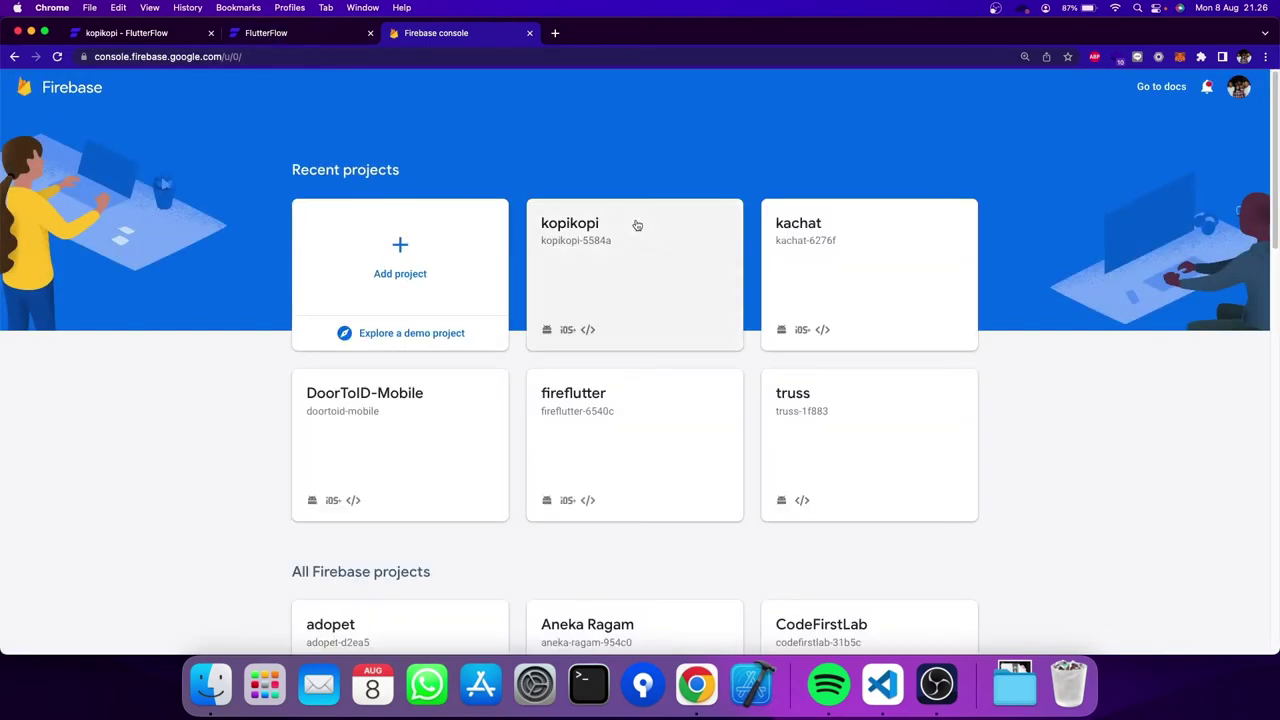
{"action": "left_click", "coordinate": [637, 225]}
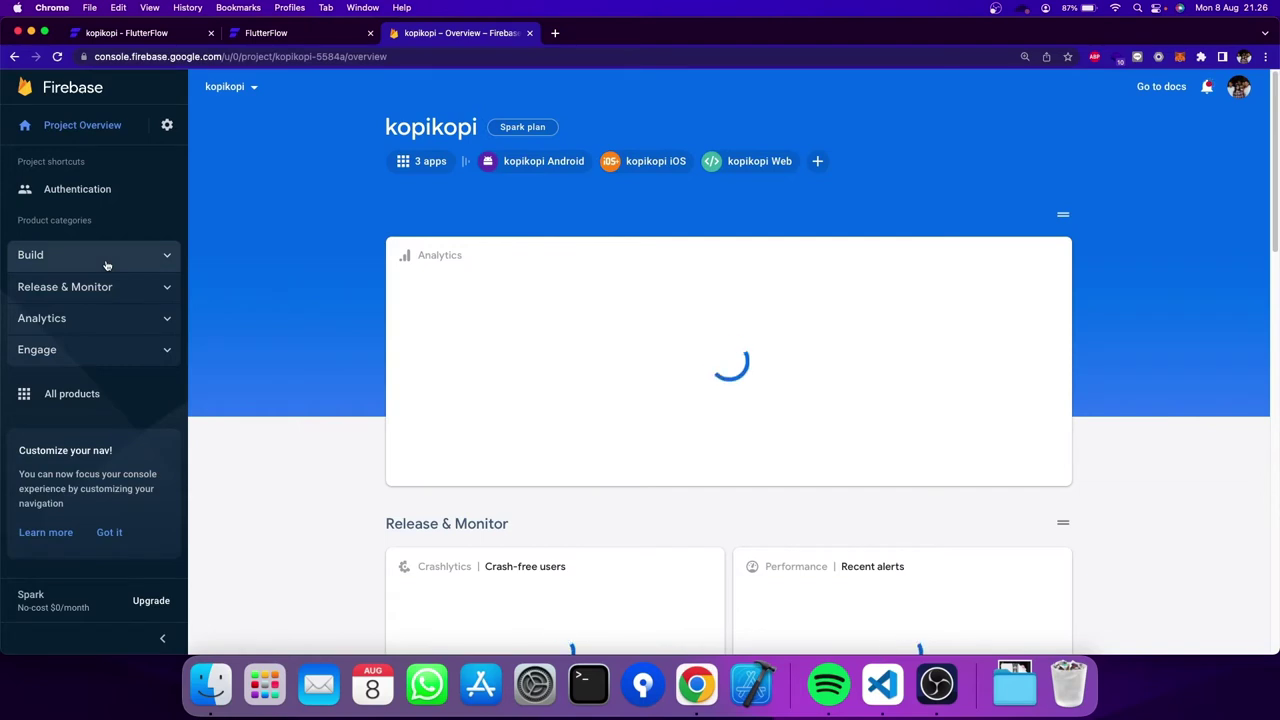
{"action": "left_click", "coordinate": [107, 263]}
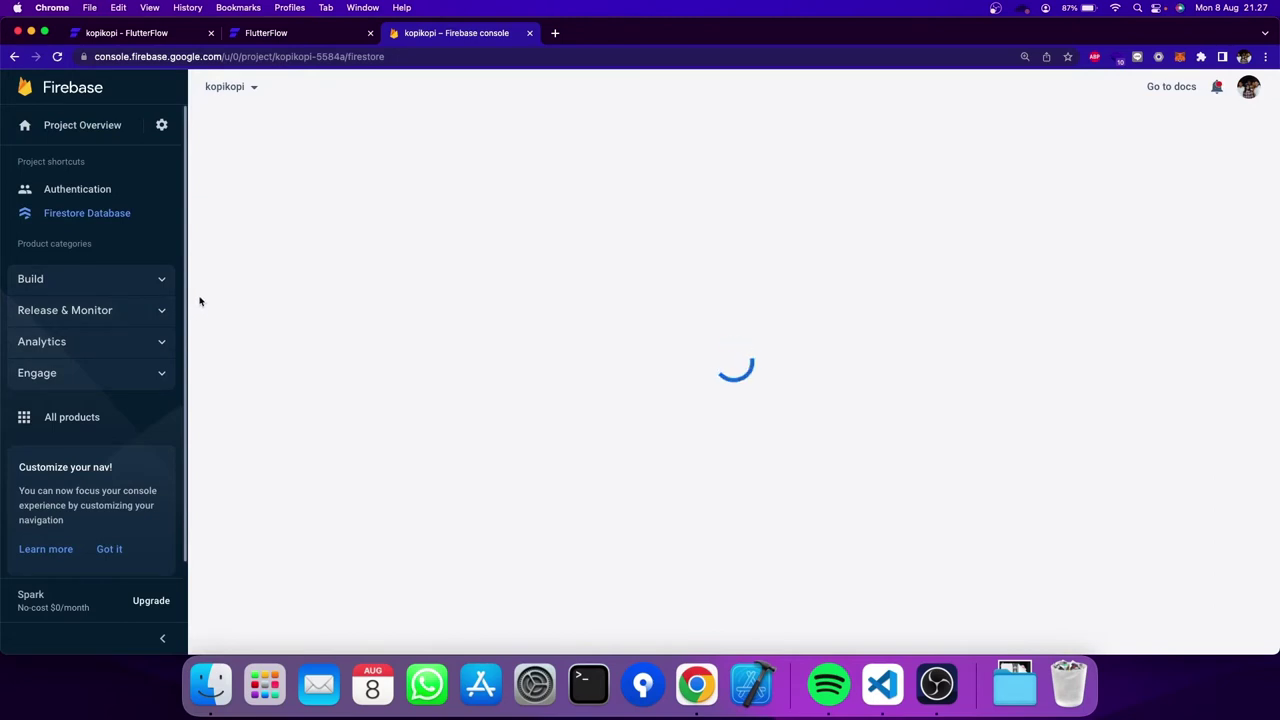
{"action": "left_click", "coordinate": [133, 36]}
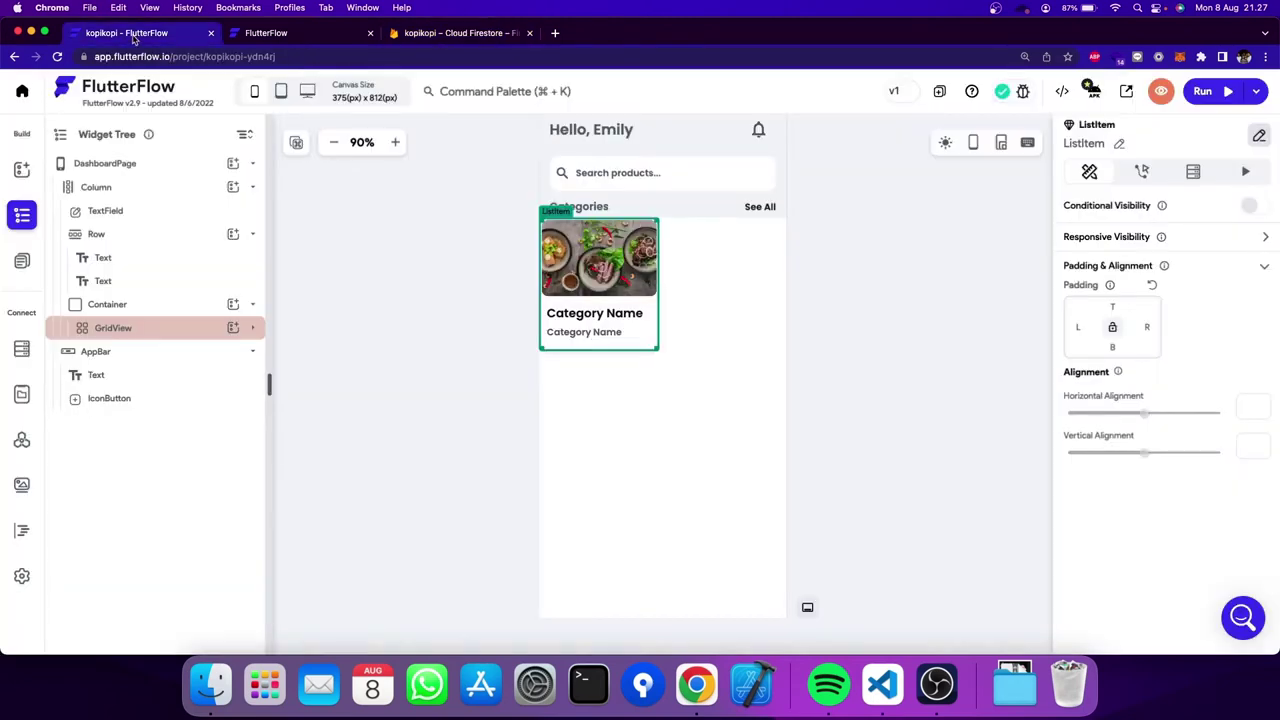
Run Firestore schema validation from the Firestore Settings tab, then view the empty Collections list
{"action": "left_click", "coordinate": [22, 576]}
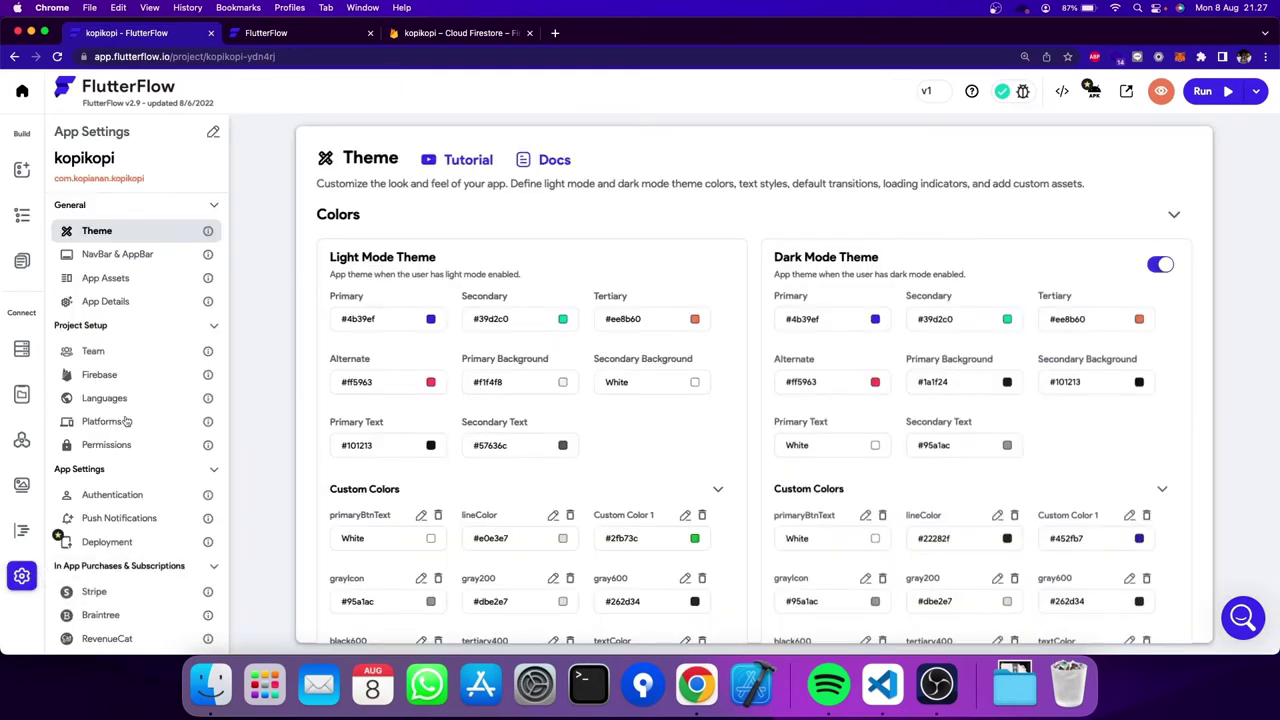
{"action": "left_click", "coordinate": [22, 350]}
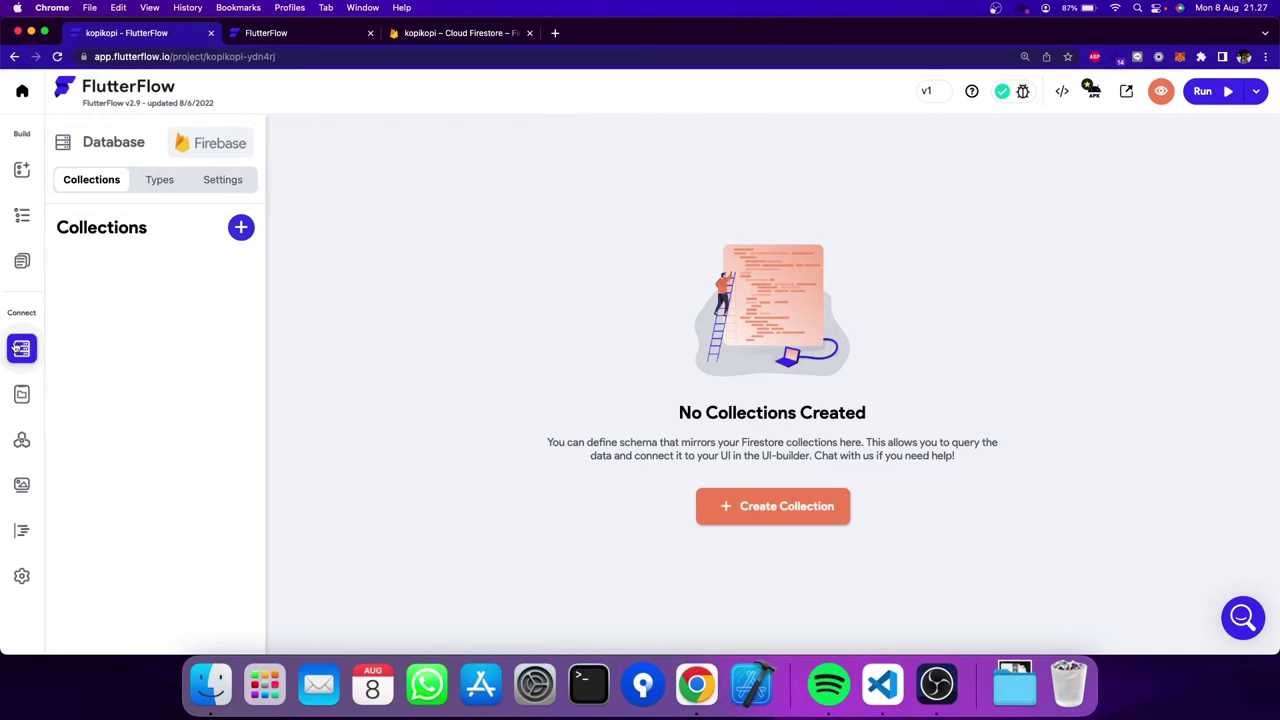
{"action": "left_click", "coordinate": [215, 188]}
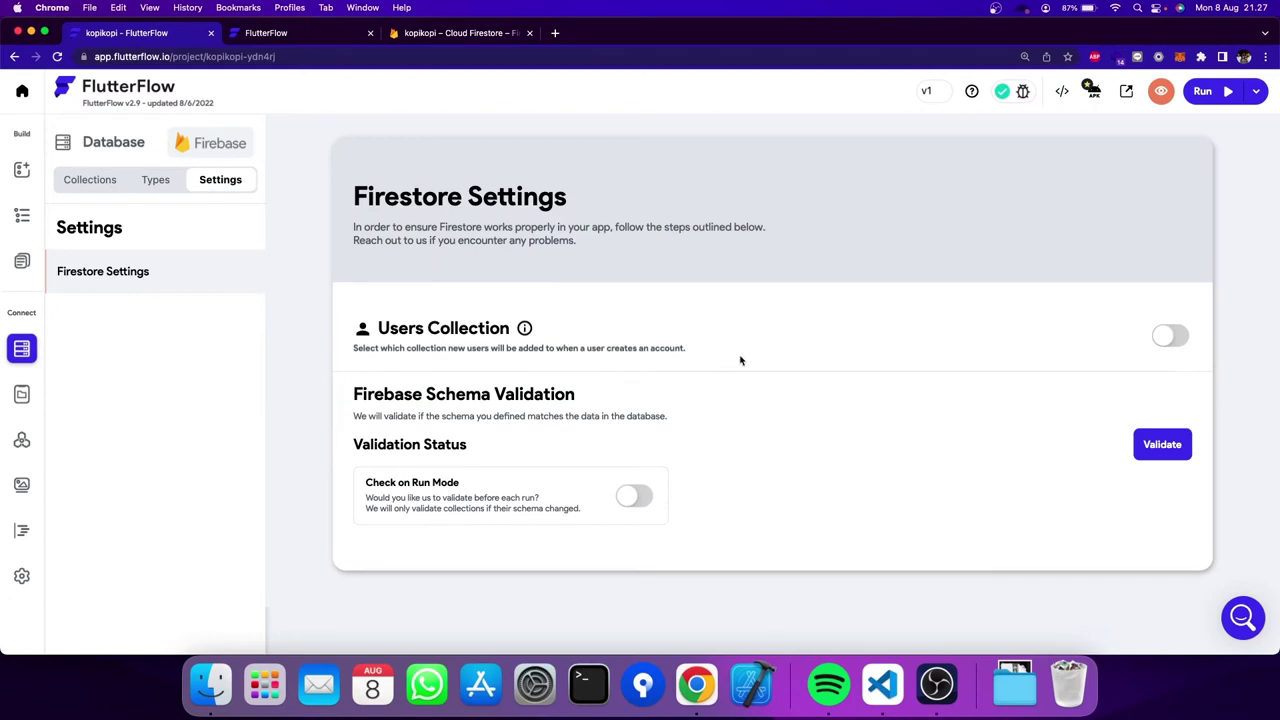
{"action": "left_click", "coordinate": [1155, 442]}
{"action": "left_click", "coordinate": [88, 182]}
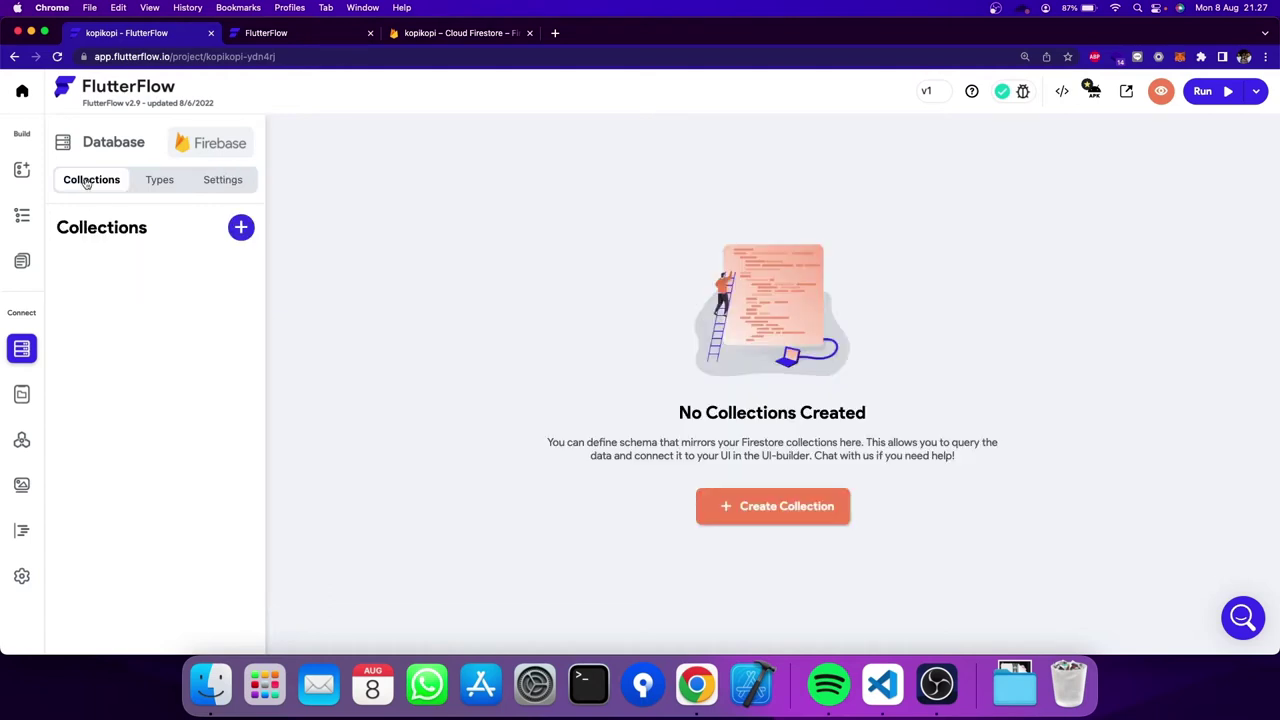
Create a Firestore collection named items with a String field called name
{"action": "left_click", "coordinate": [241, 229]}
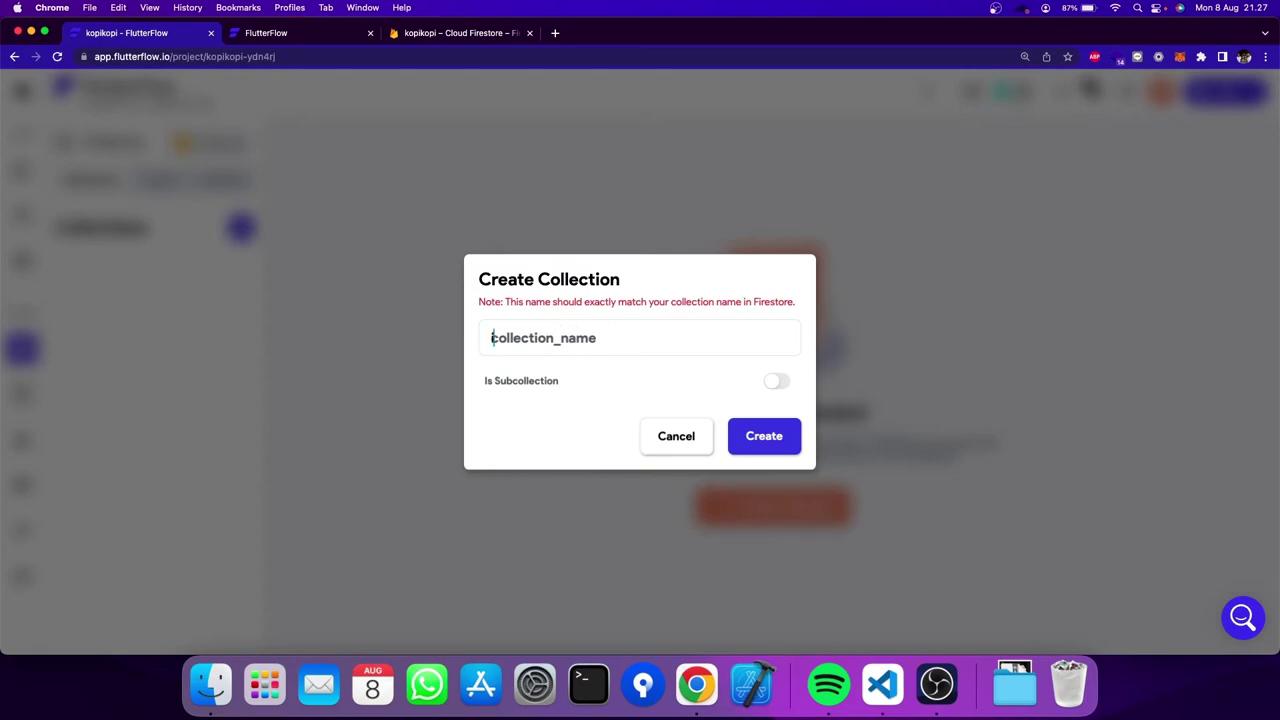
{"action": "type", "text": "items"}
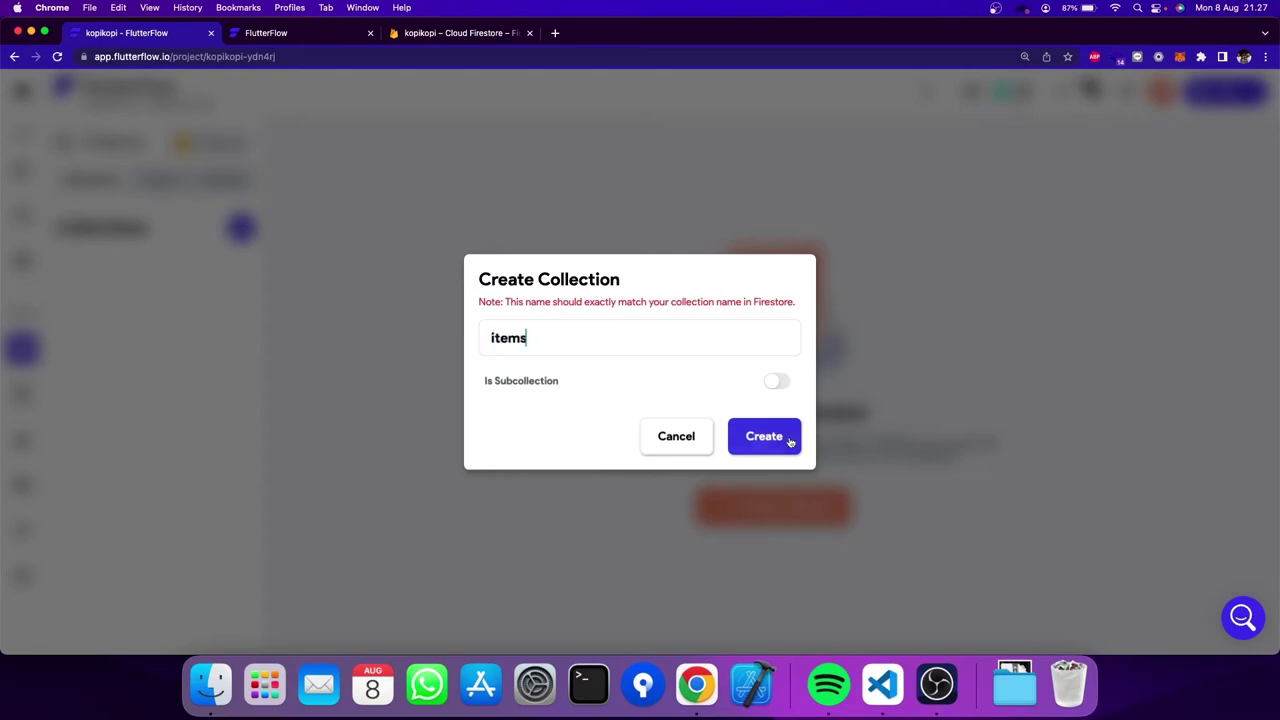
{"action": "left_click", "coordinate": [789, 440]}
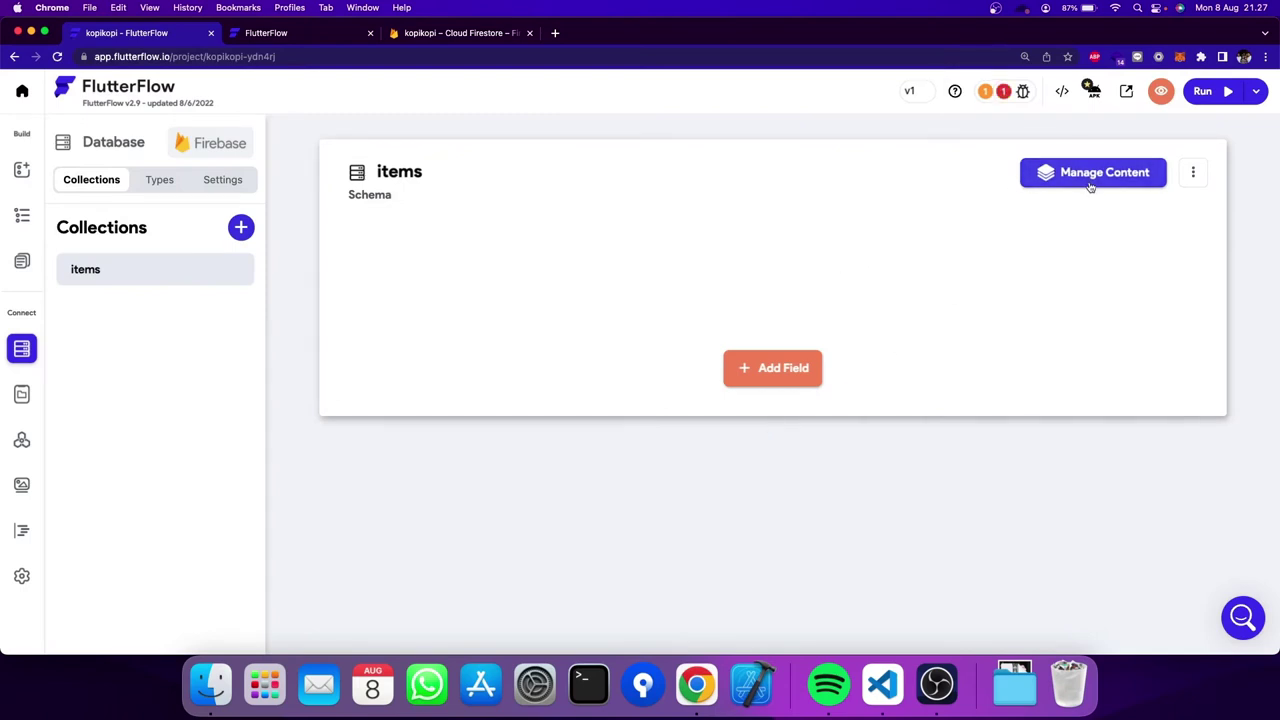
{"action": "left_click", "coordinate": [797, 380]}
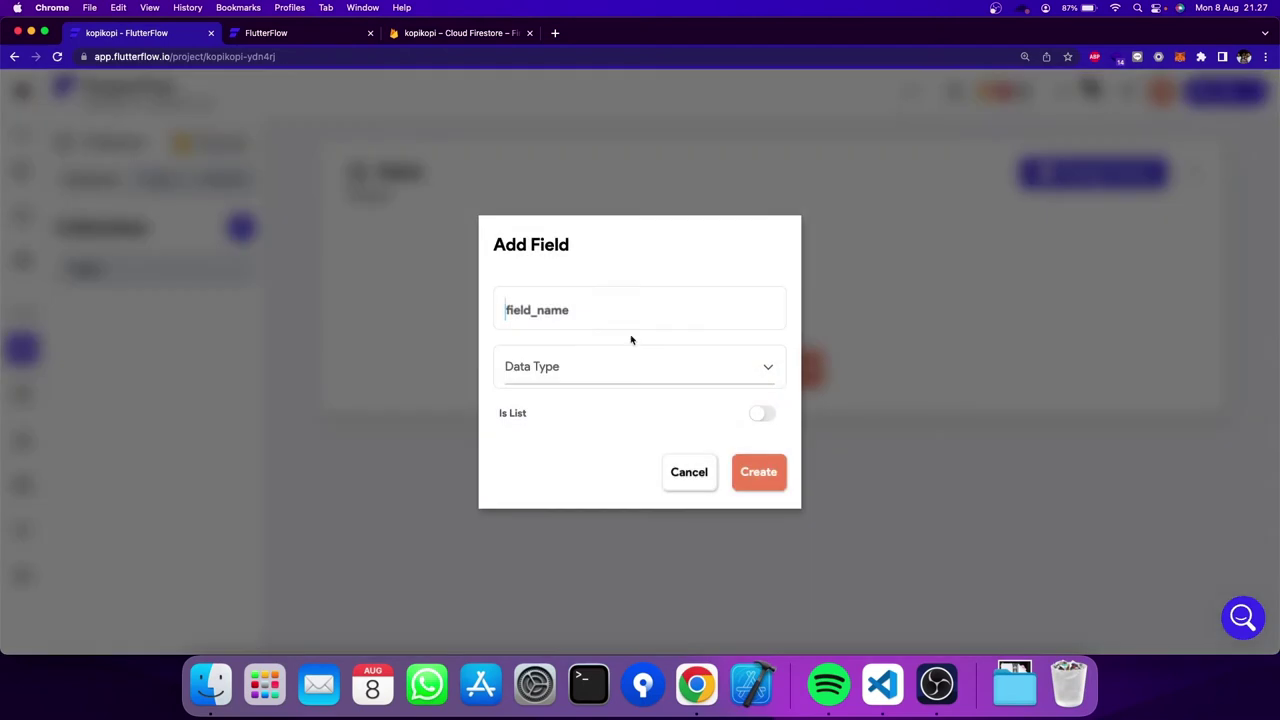
{"action": "type", "text": "name"}
{"action": "left_click", "coordinate": [619, 364]}
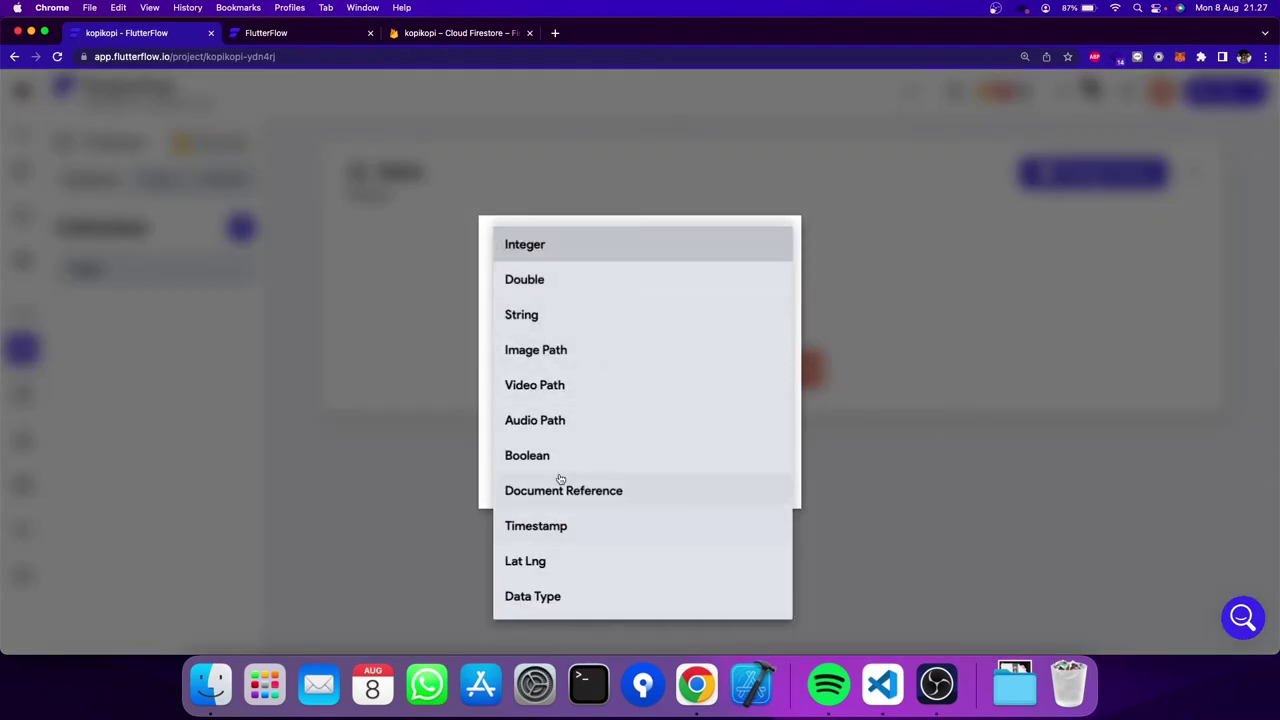
{"action": "left_click", "coordinate": [543, 315]}
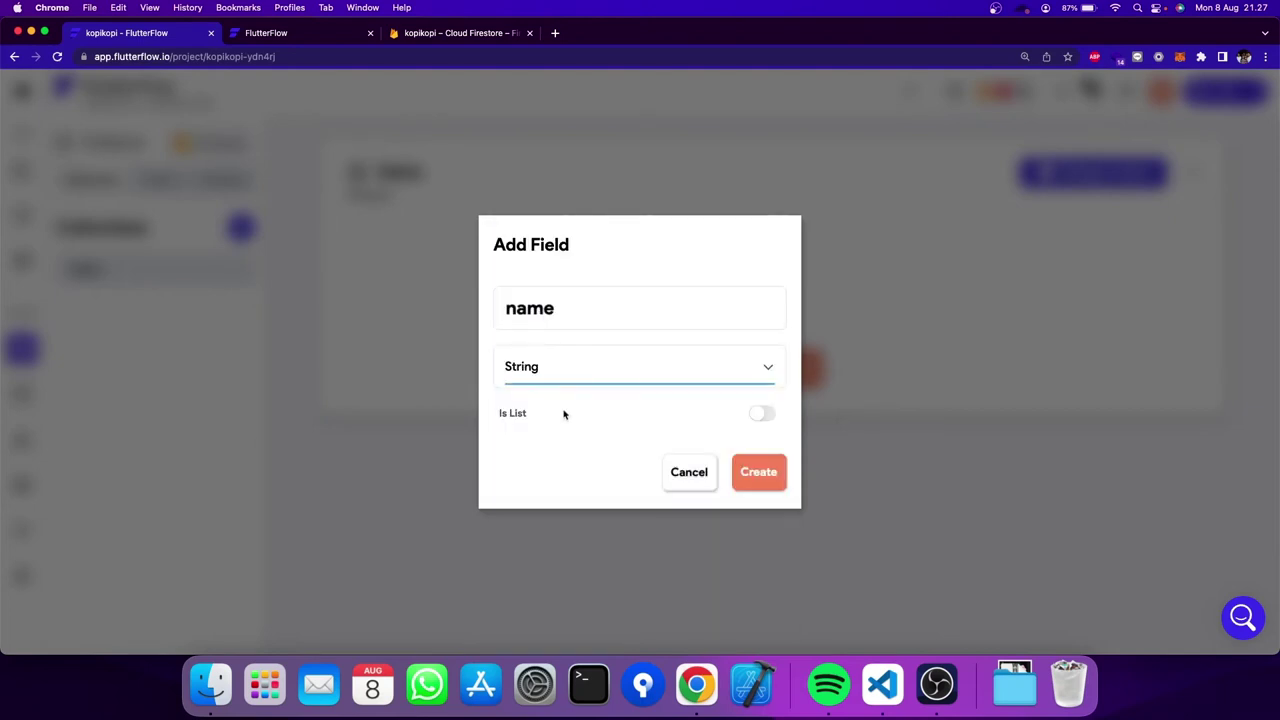
{"action": "left_click", "coordinate": [756, 472]}
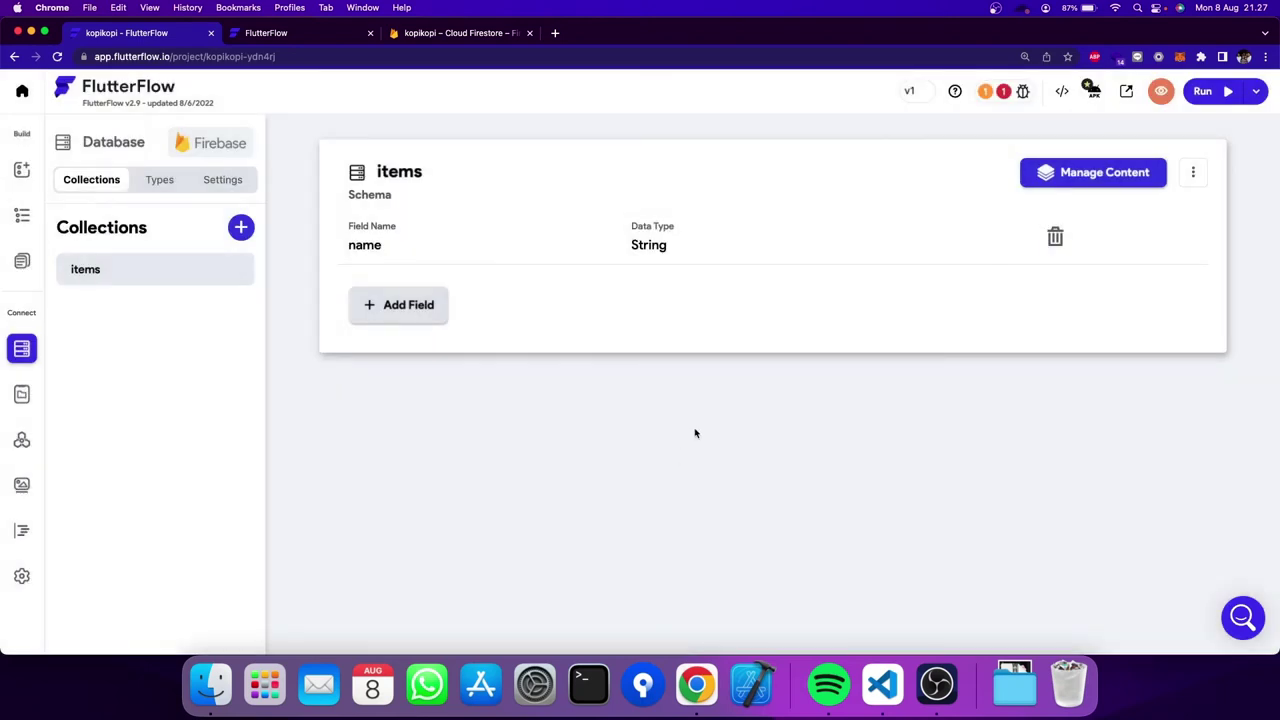
Add a second String field, image, to the items collection
{"action": "left_click", "coordinate": [420, 300]}
{"action": "type", "text": "im"}
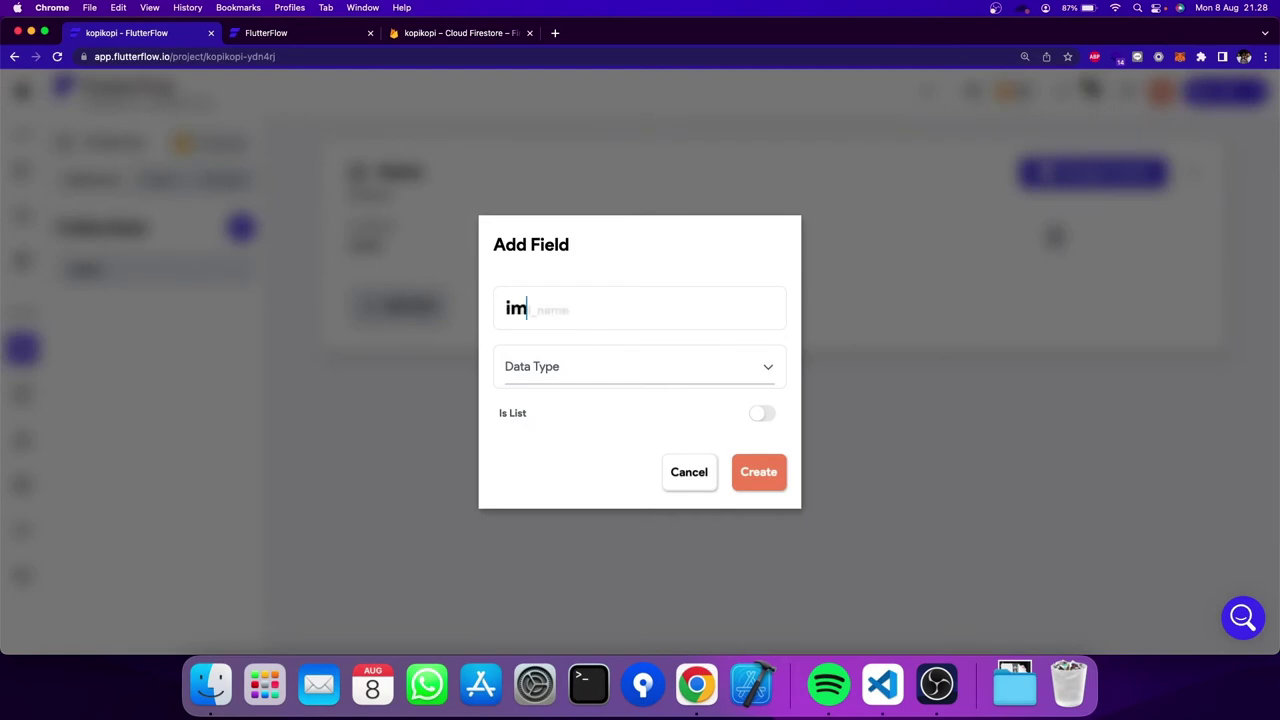
{"action": "type", "text": "age"}
{"action": "left_click", "coordinate": [588, 370]}
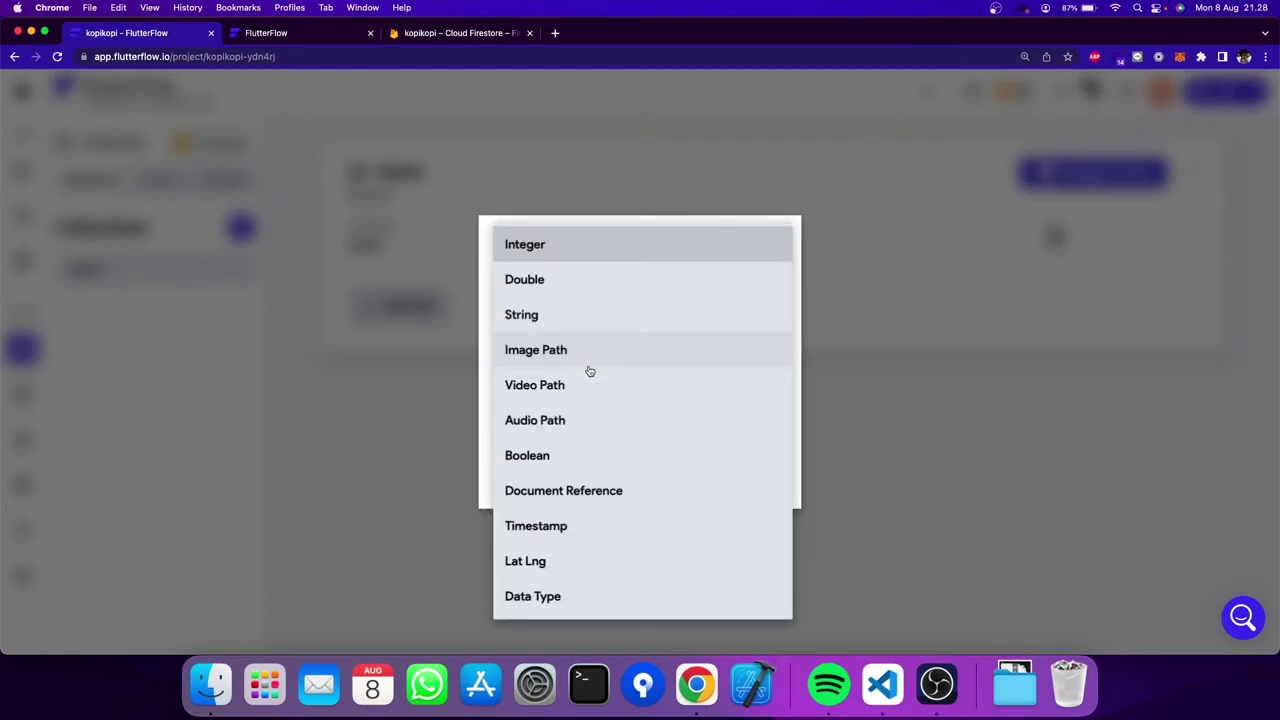
{"action": "left_click", "coordinate": [575, 318]}
{"action": "left_click", "coordinate": [757, 471]}
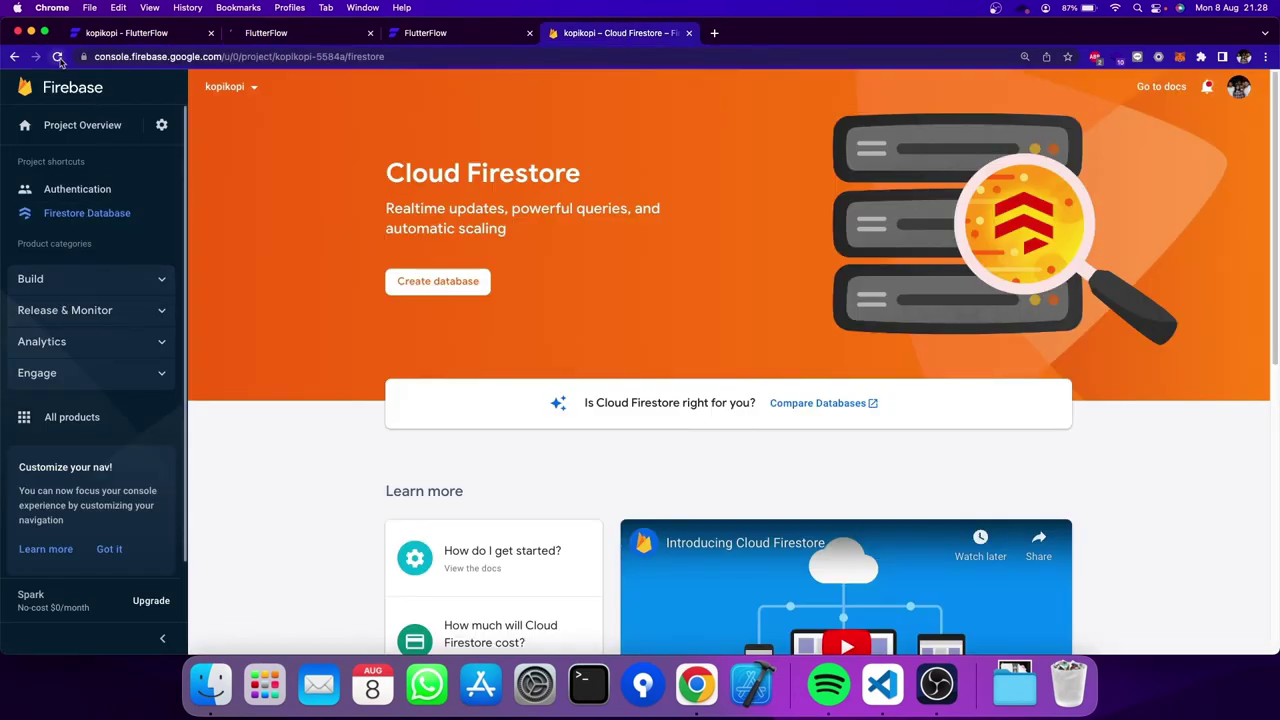
Reload the Cloud Firestore page and start a new database with test-mode security rules
{"action": "left_click", "coordinate": [57, 56]}
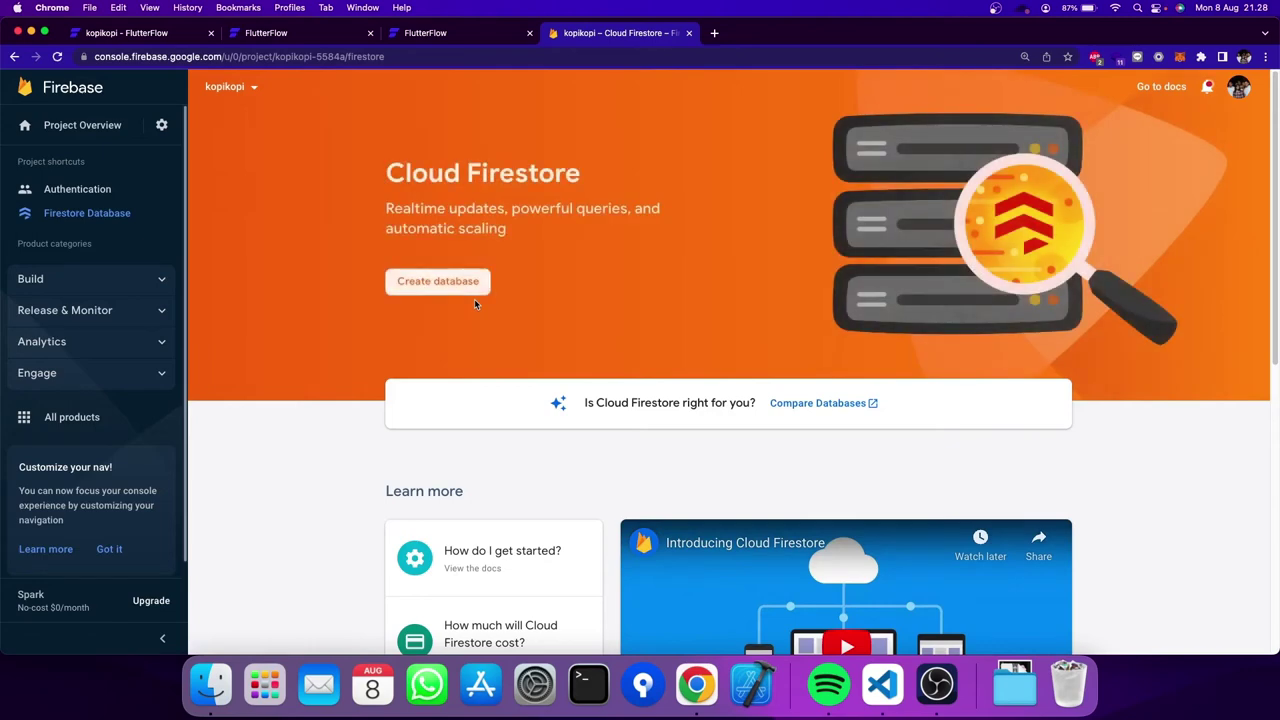
{"action": "left_click", "coordinate": [447, 283]}
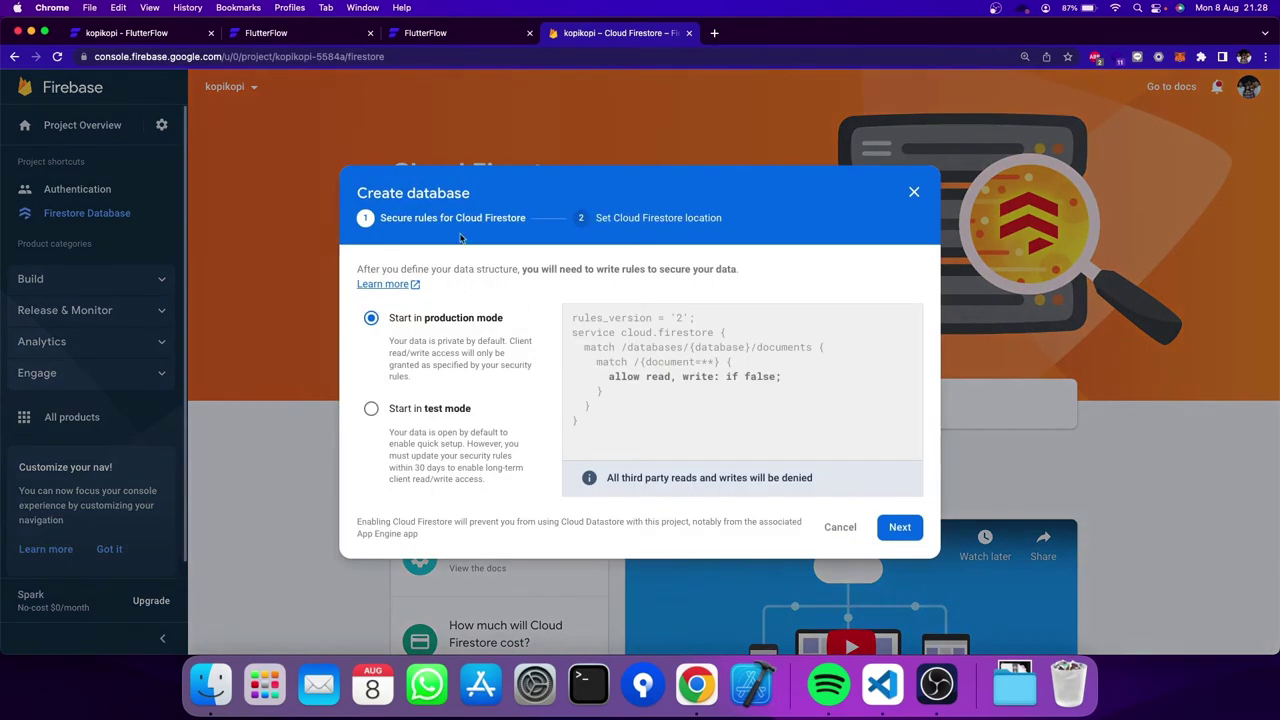
{"action": "left_click", "coordinate": [405, 412]}
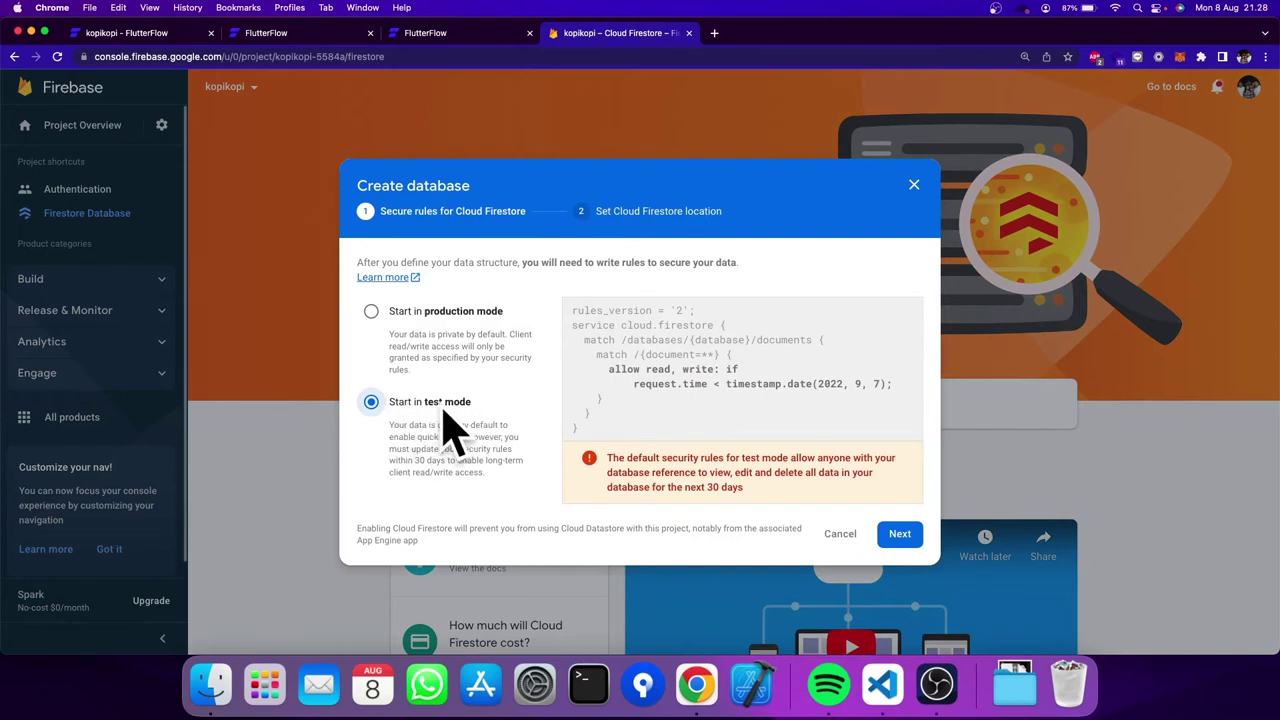
{"action": "left_click", "coordinate": [911, 543]}
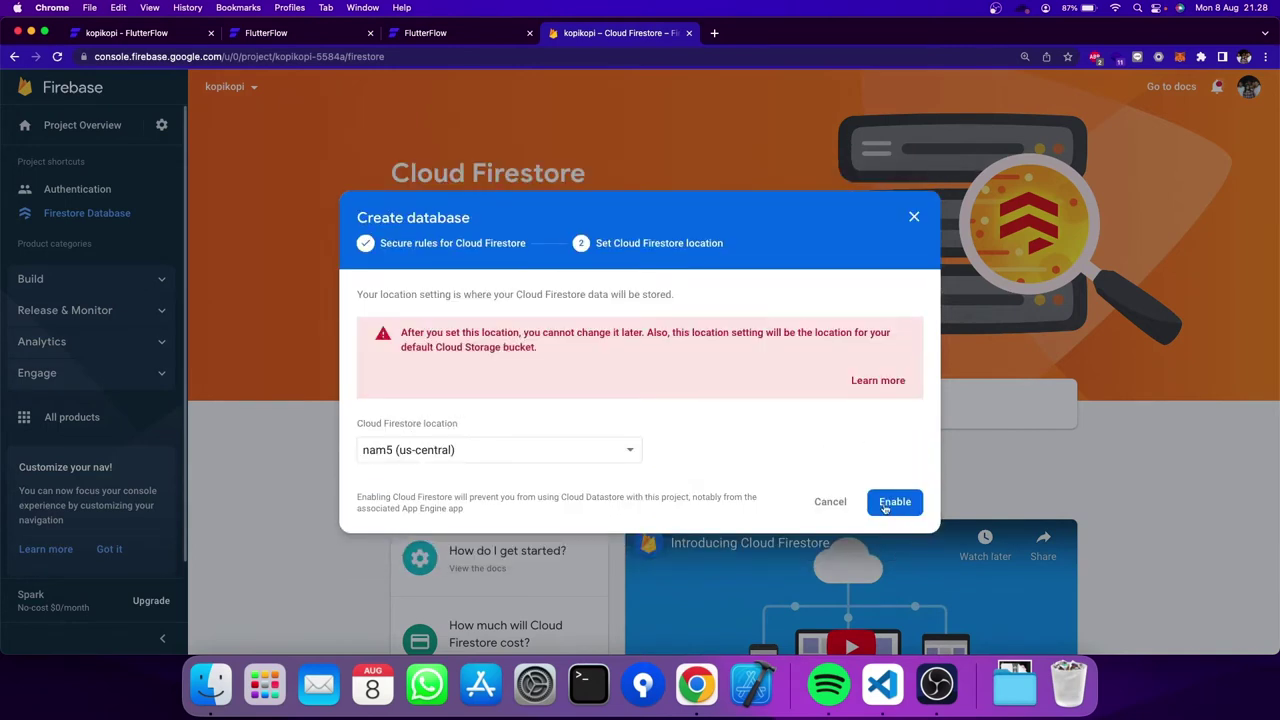
Place the database in asia-northeast3, enable it, and view FlutterFlow's items Data Manager
{"action": "left_click", "coordinate": [603, 451]}
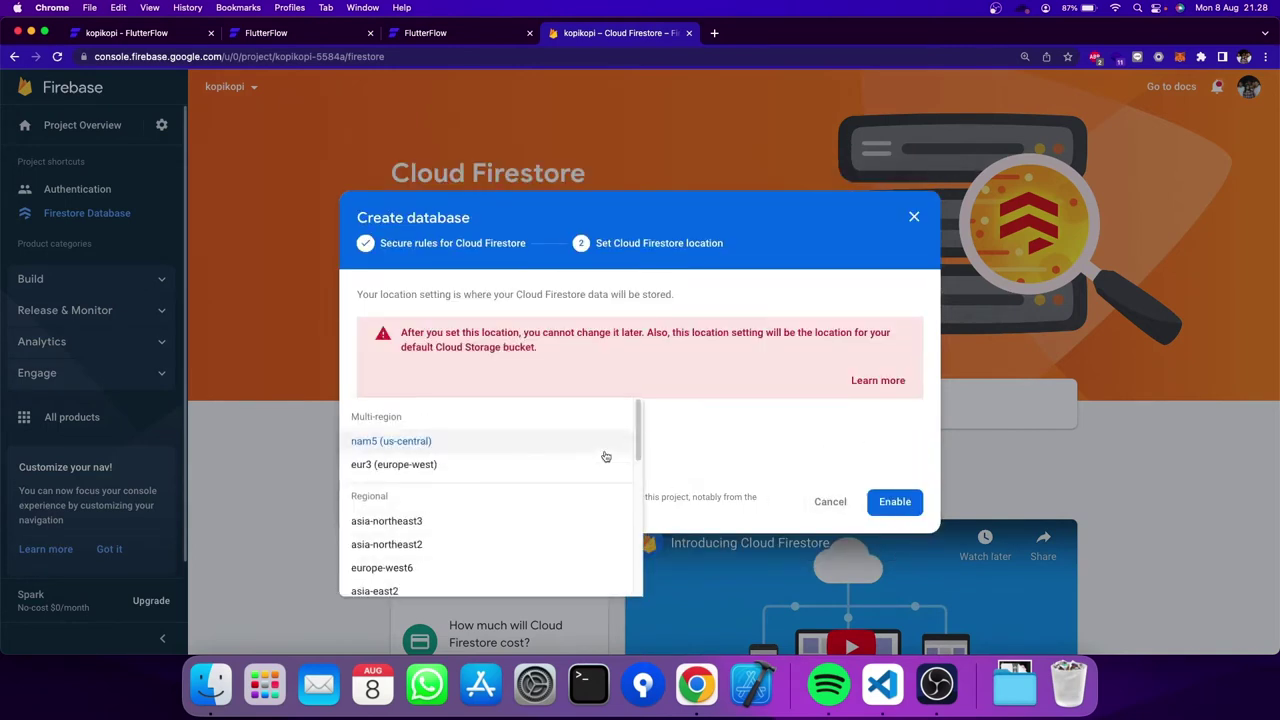
{"action": "left_click", "coordinate": [585, 527]}
{"action": "left_click", "coordinate": [880, 501]}
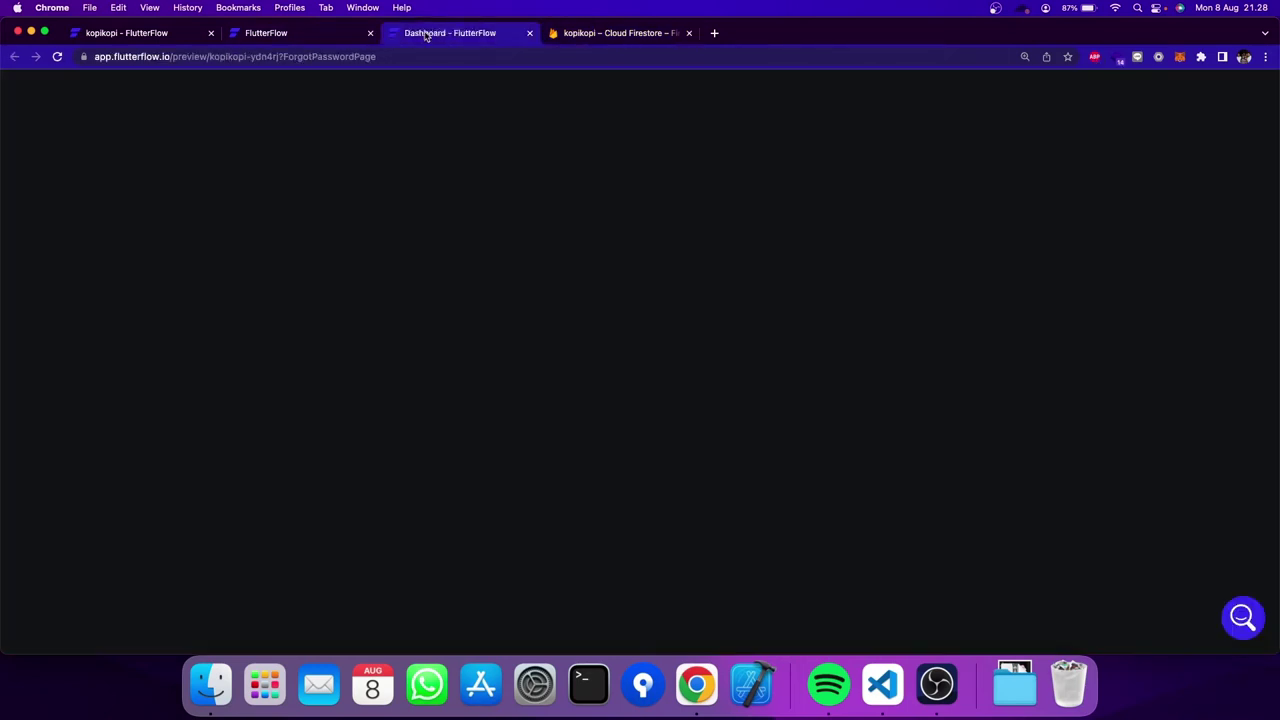
{"action": "left_click", "coordinate": [426, 34]}
{"action": "left_click", "coordinate": [300, 33]}
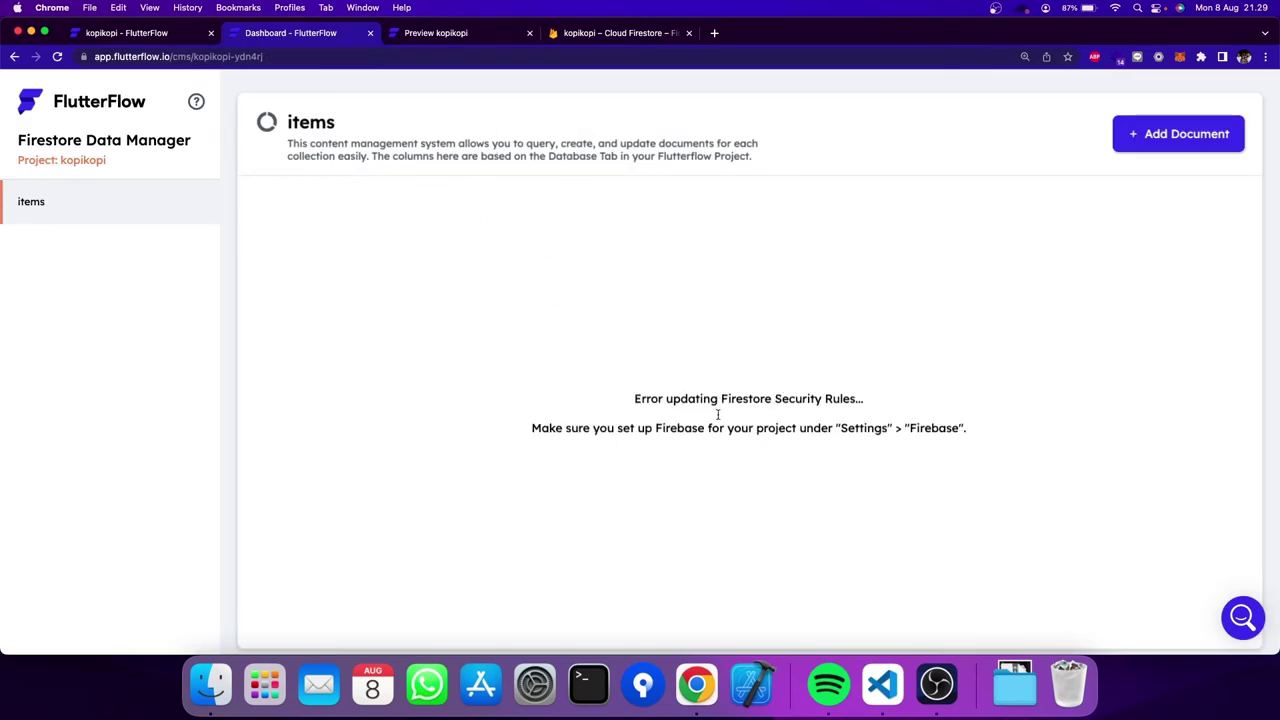
Close the FlutterFlow Data Manager tab showing the security-rules error and return to Firebase's rules
{"action": "left_click_drag", "start_coordinate": [724, 428], "coordinate": [882, 428]}
{"action": "left_click", "coordinate": [370, 33]}
{"action": "left_click", "coordinate": [451, 34]}
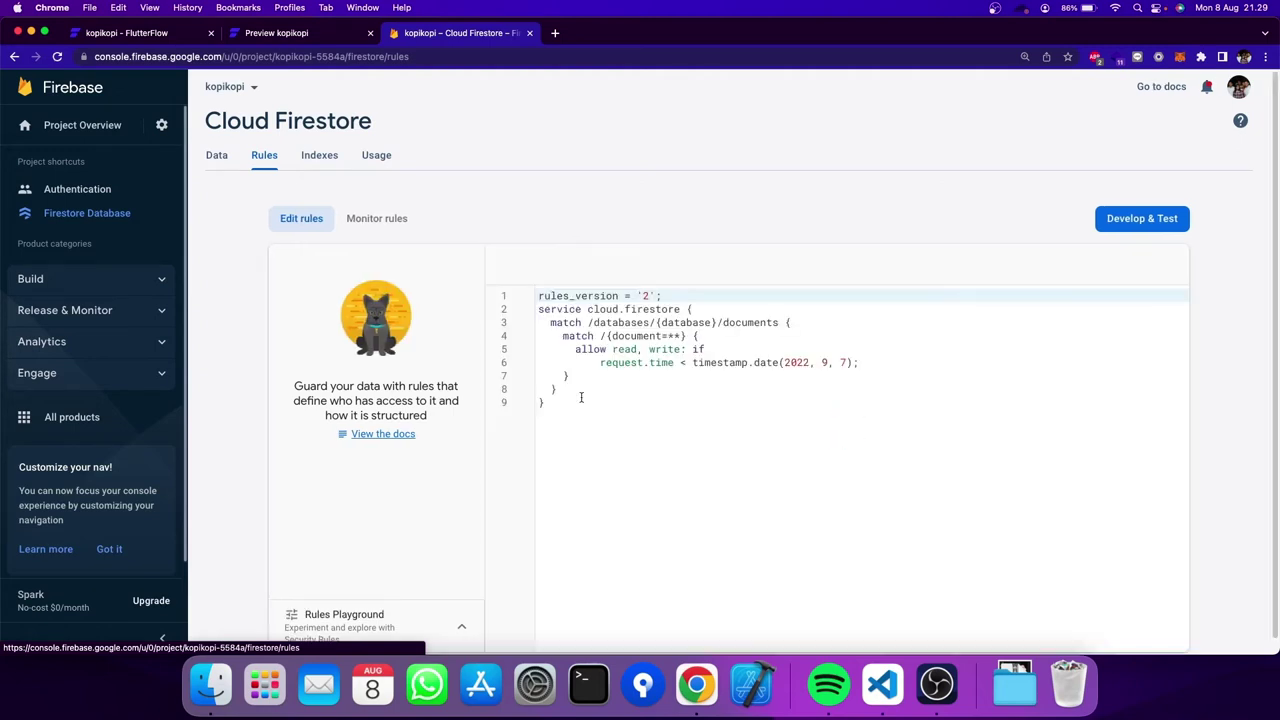
Check the test-mode read/write rule, retry loading the empty Data view, then go to the kopikopi preview
{"action": "left_click_drag", "start_coordinate": [563, 349], "coordinate": [710, 350]}
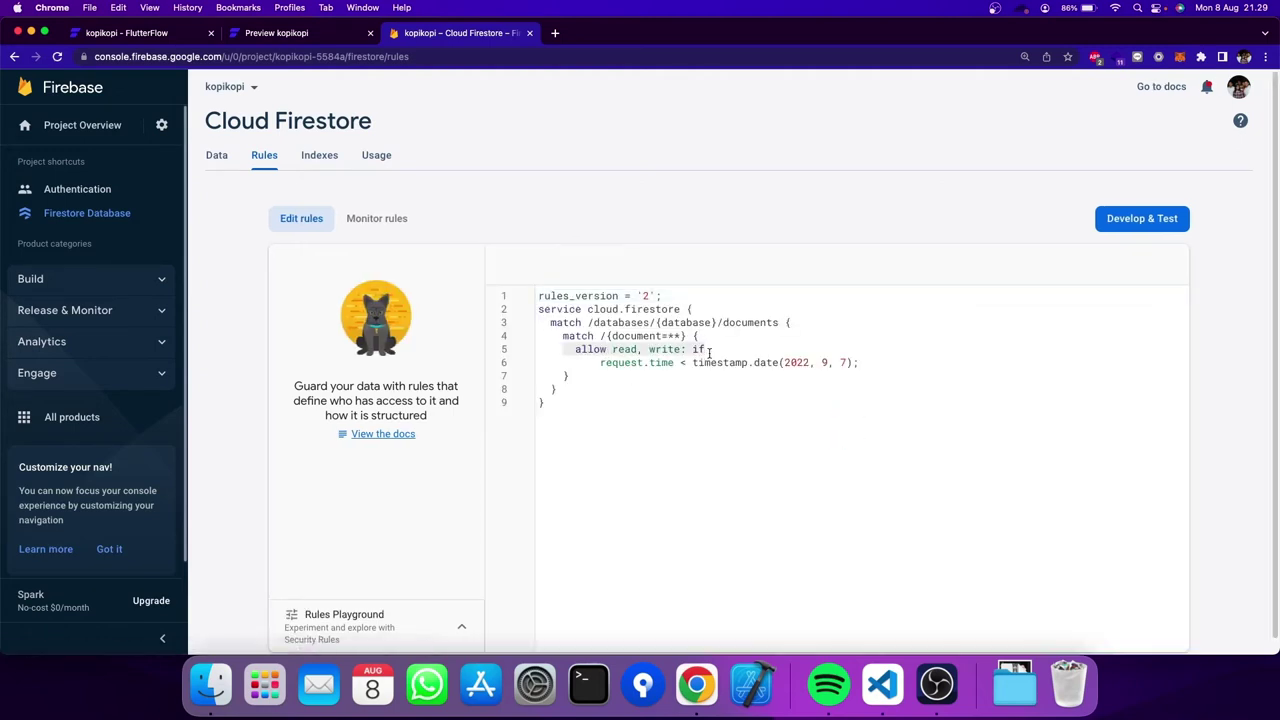
{"action": "left_click", "coordinate": [898, 365]}
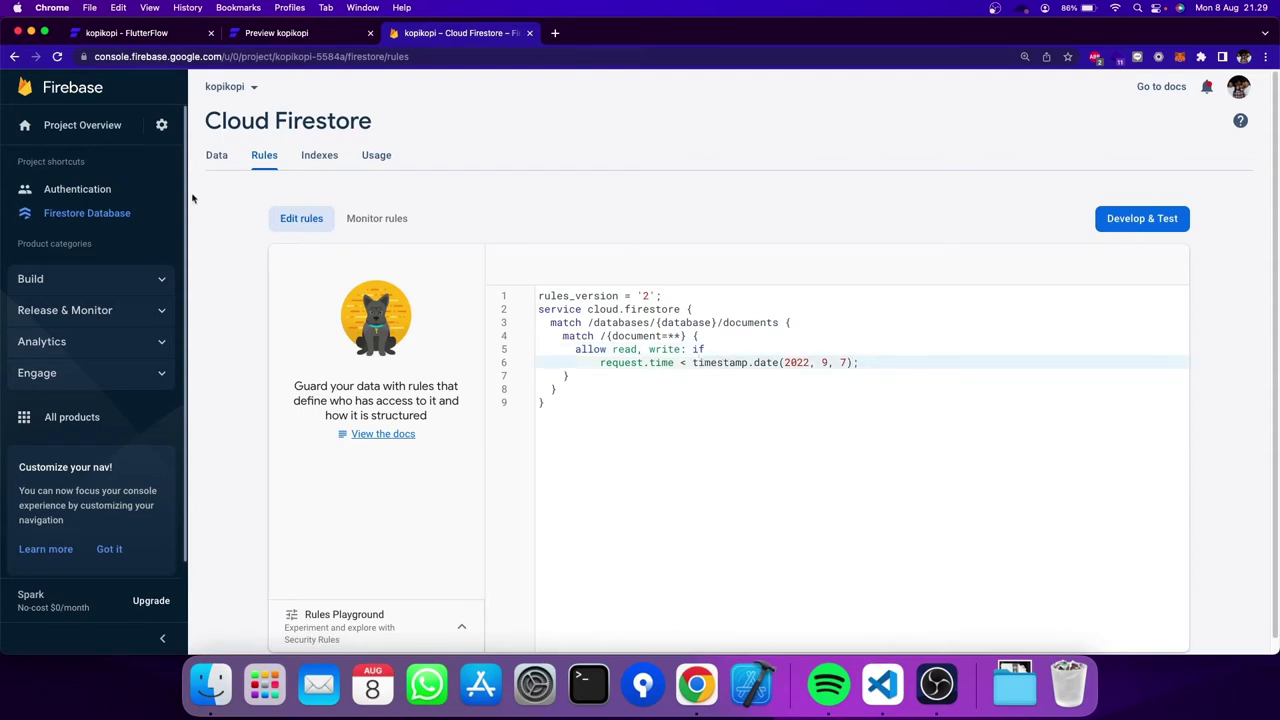
{"action": "left_click", "coordinate": [216, 155]}
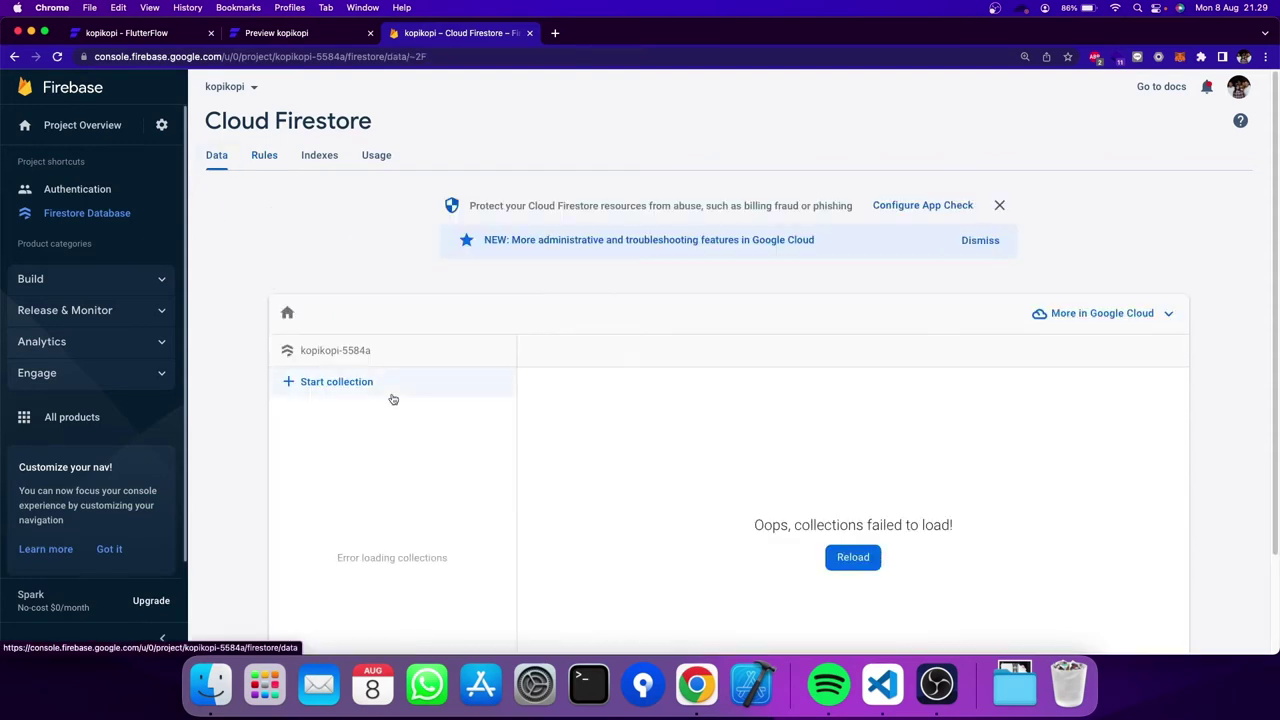
{"action": "left_click", "coordinate": [853, 557]}
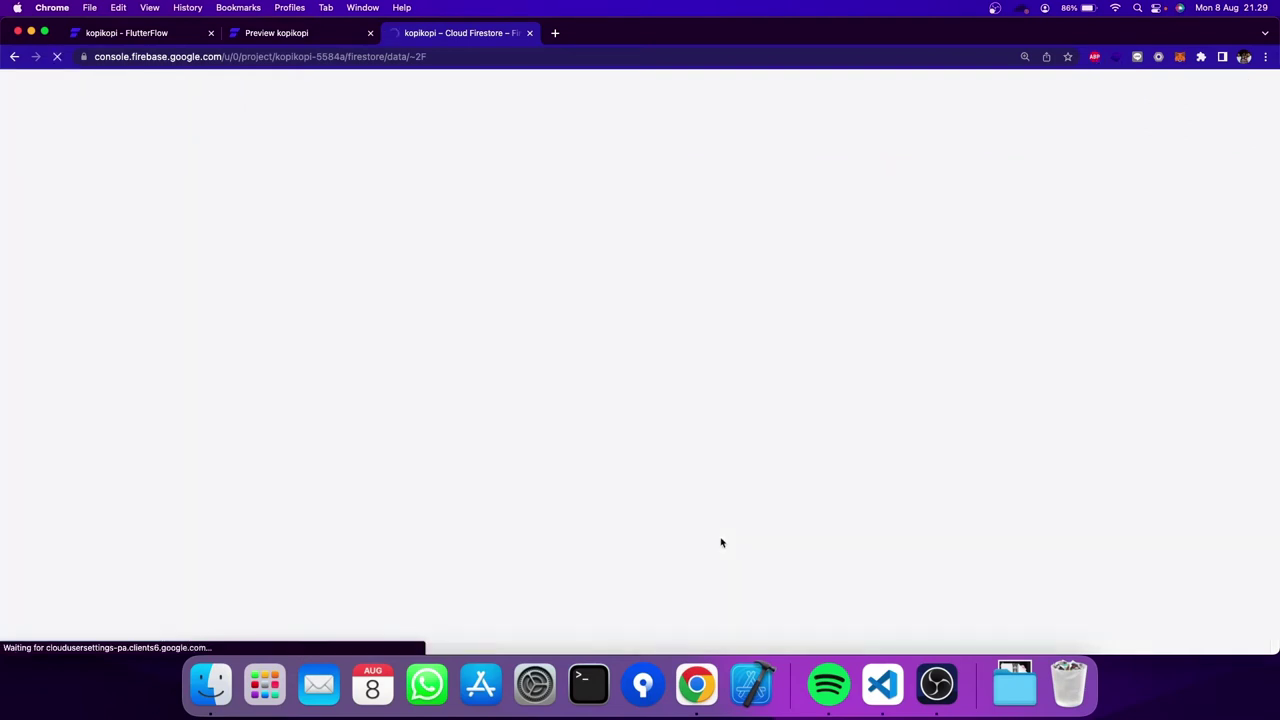
{"action": "left_click", "coordinate": [277, 33]}
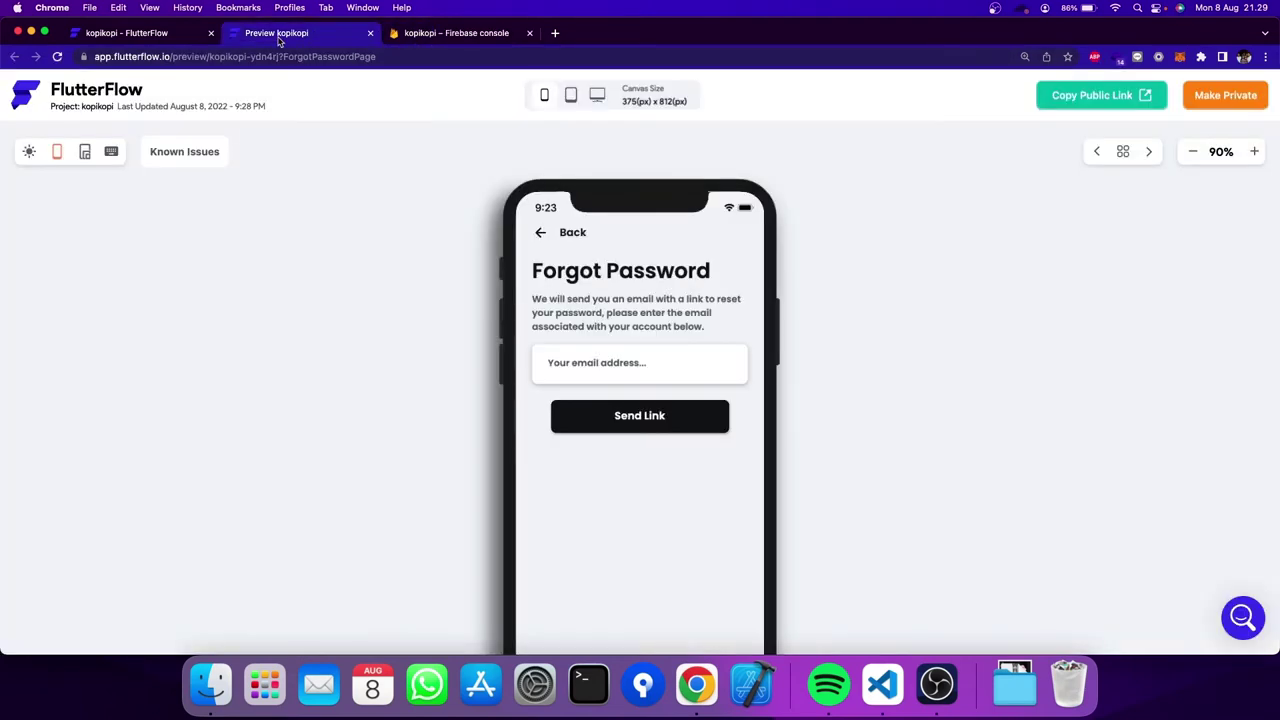
Set the items collection's Write and Delete permissions to Everyone in Firestore settings
{"action": "left_click", "coordinate": [140, 35]}
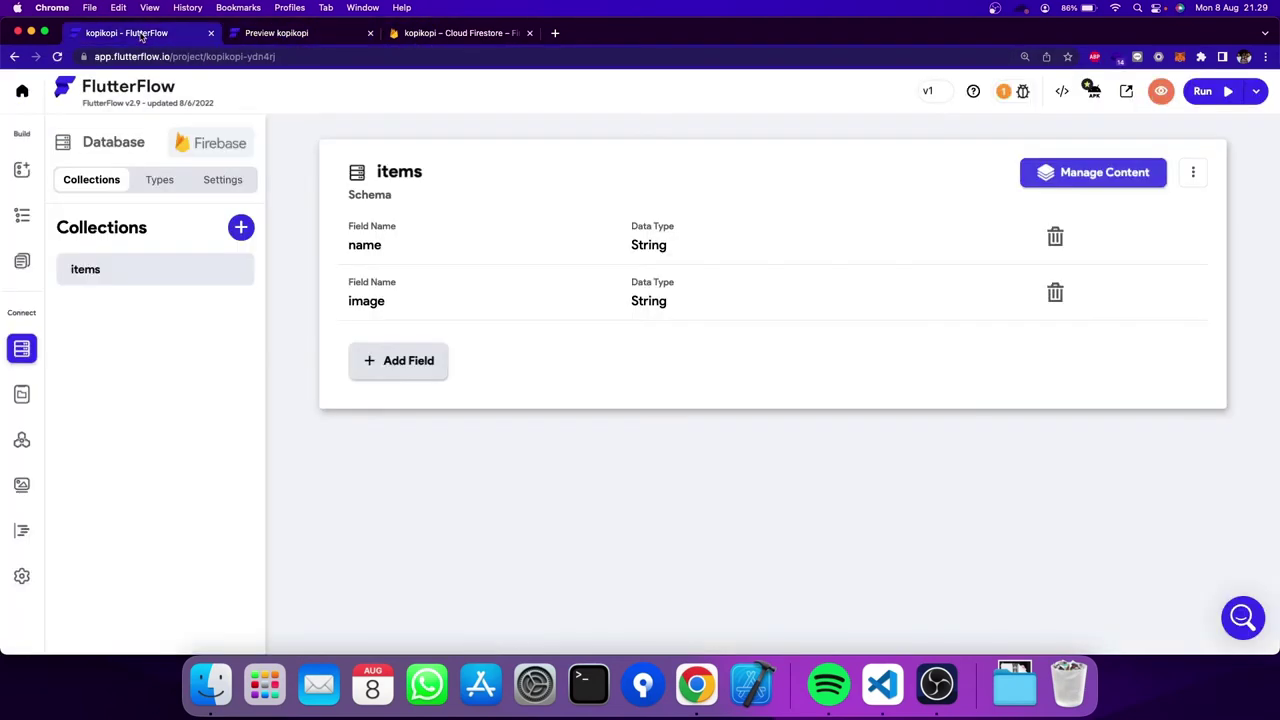
{"action": "left_click", "coordinate": [221, 179]}
{"action": "scroll", "coordinate": [503, 397], "scroll_direction": "down", "scroll_amount": 3}
{"action": "scroll", "coordinate": [503, 397], "scroll_direction": "down", "scroll_amount": 2}
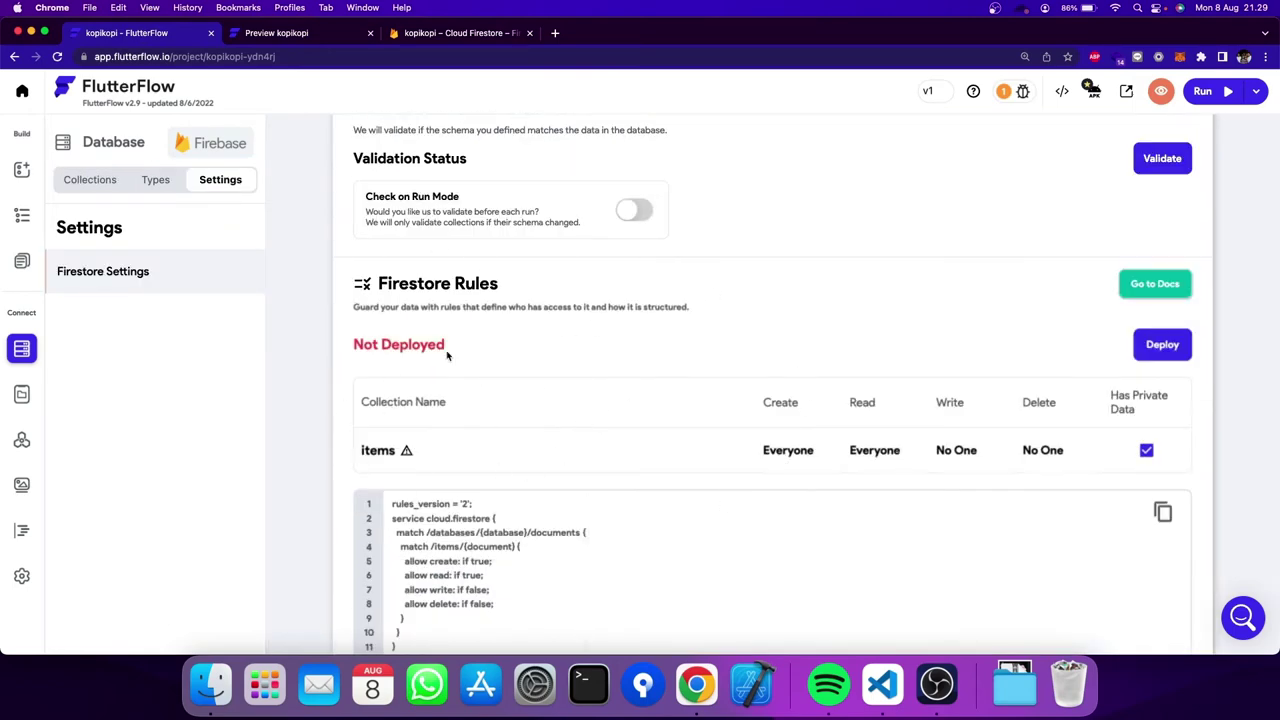
{"action": "scroll", "coordinate": [722, 395], "scroll_direction": "down", "scroll_amount": 1}
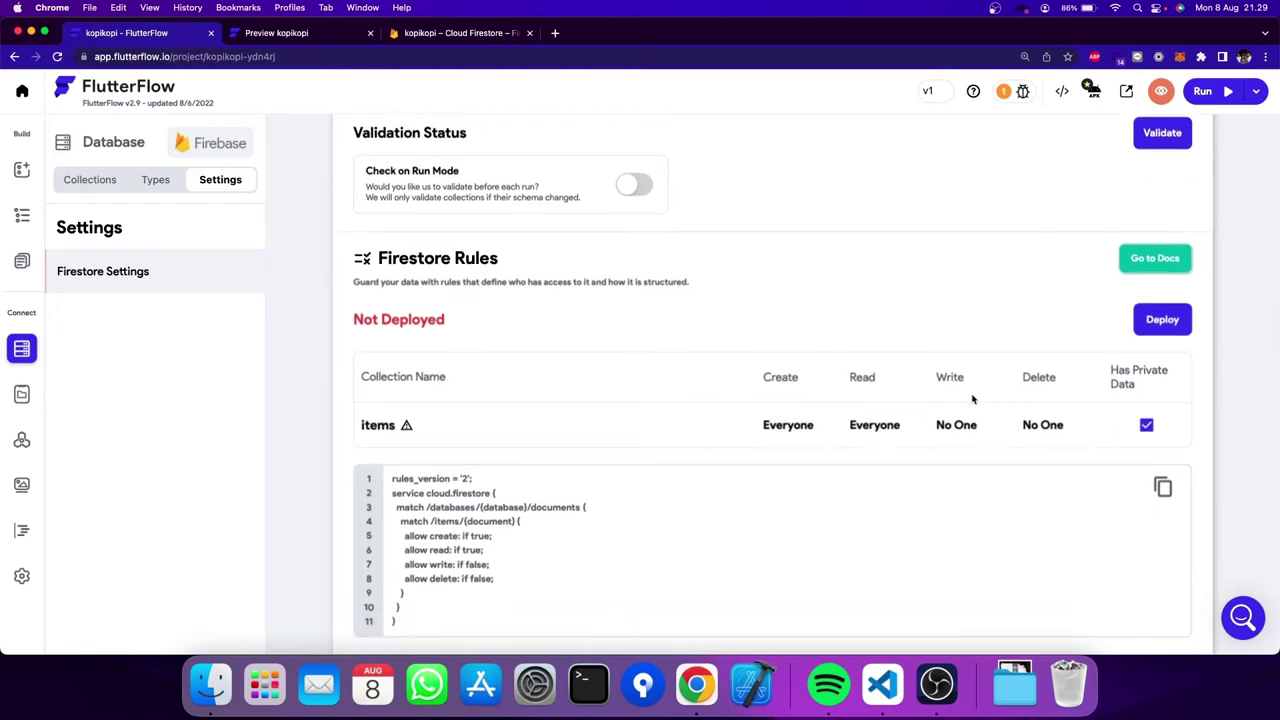
{"action": "left_click", "coordinate": [963, 437]}
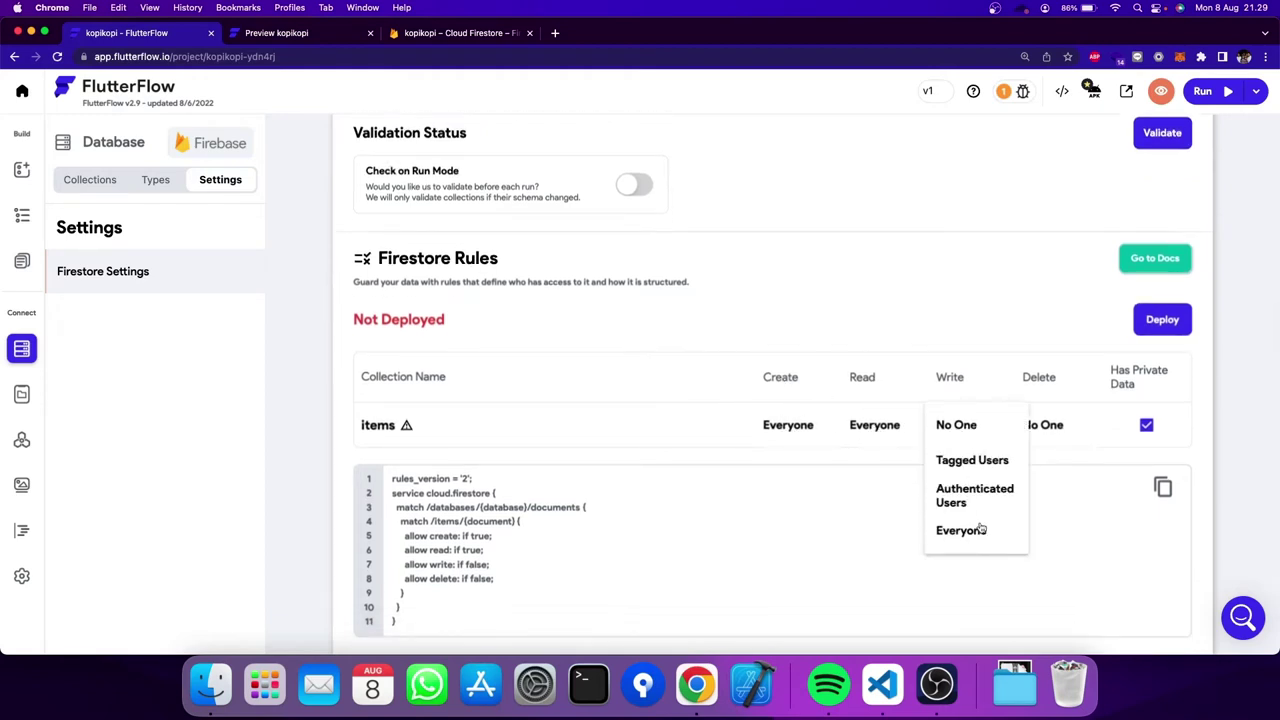
{"action": "left_click", "coordinate": [976, 530]}
{"action": "left_click", "coordinate": [1043, 435]}
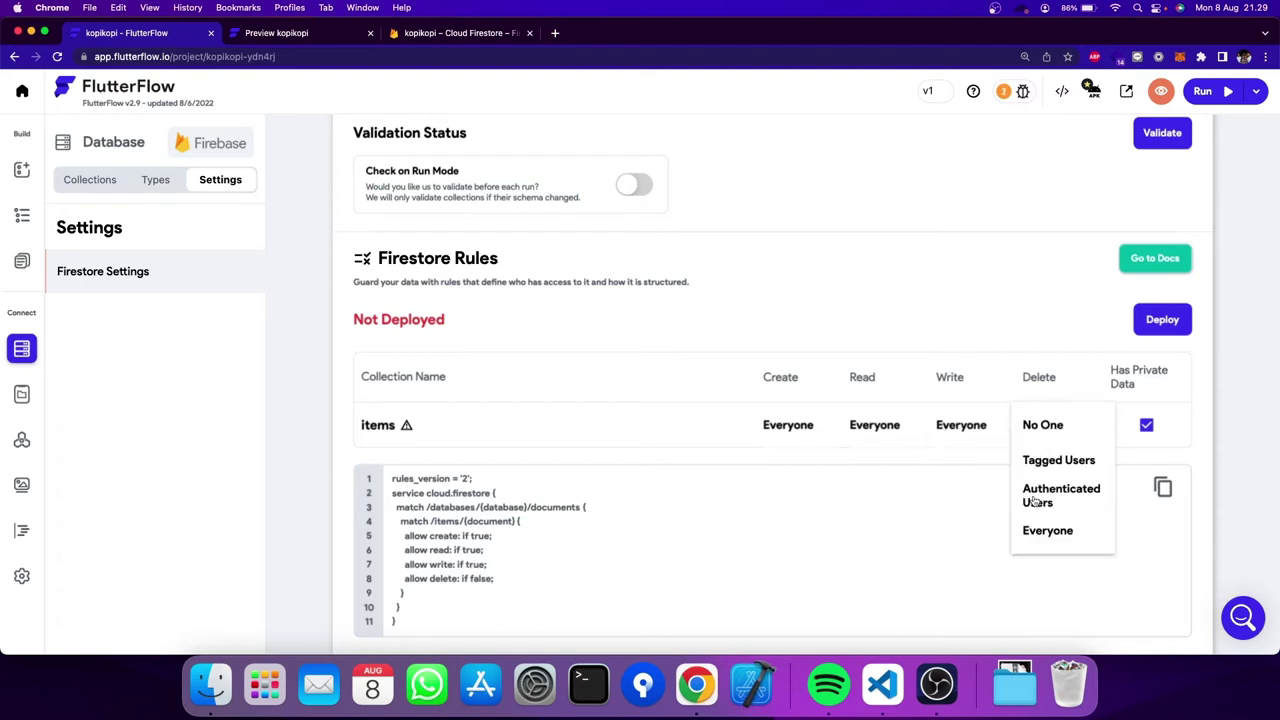
{"action": "left_click", "coordinate": [1038, 530]}
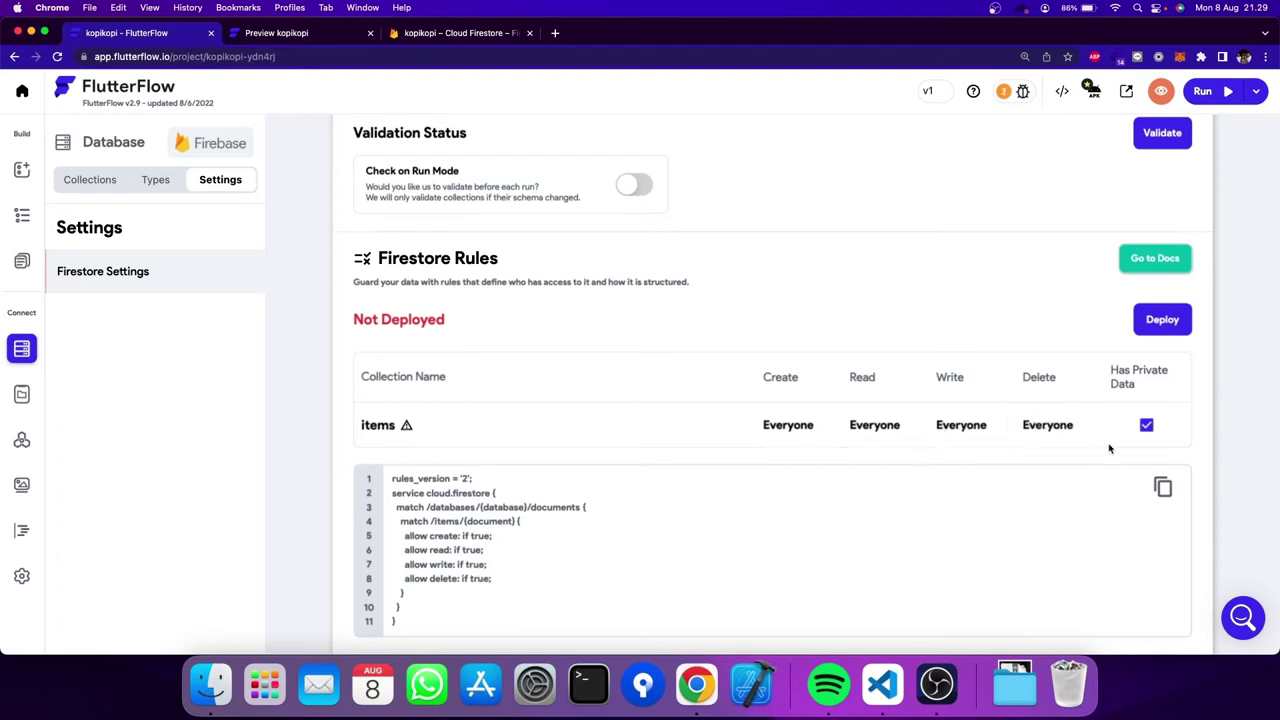
Deploy the updated Firestore rules to Firebase and return to the items schema
{"action": "left_click", "coordinate": [1160, 320]}
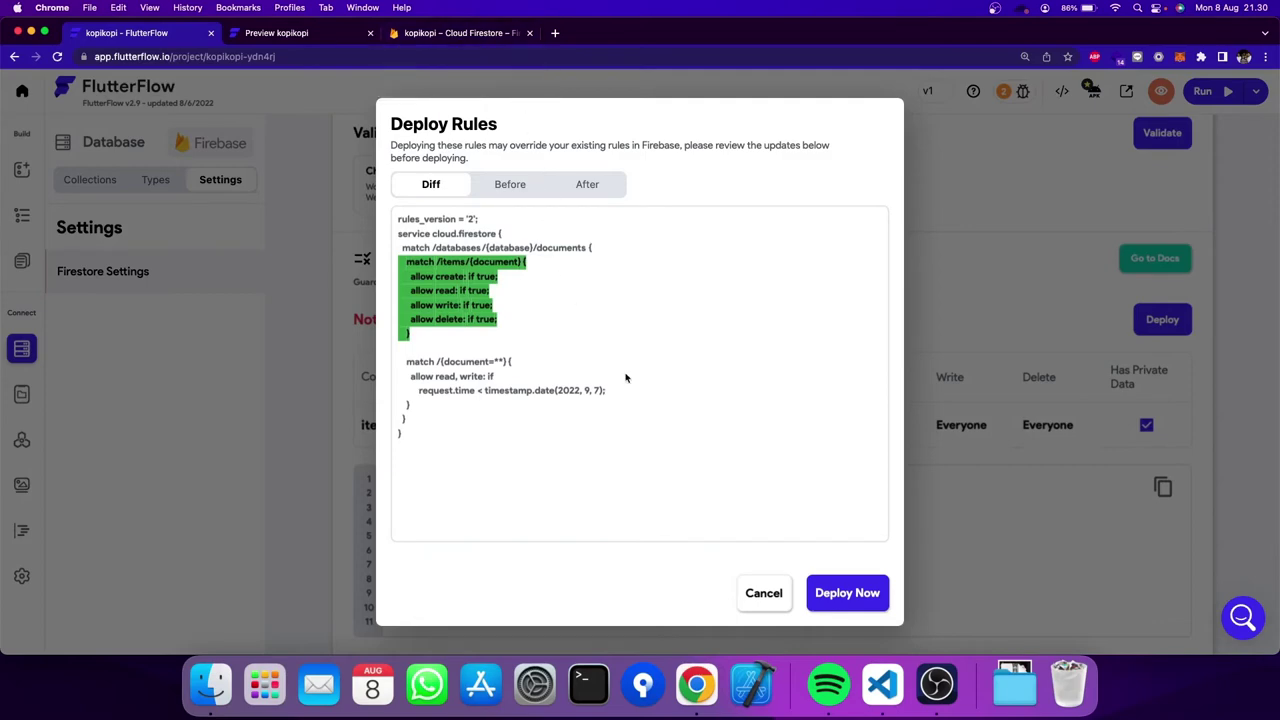
{"action": "left_click", "coordinate": [852, 596]}
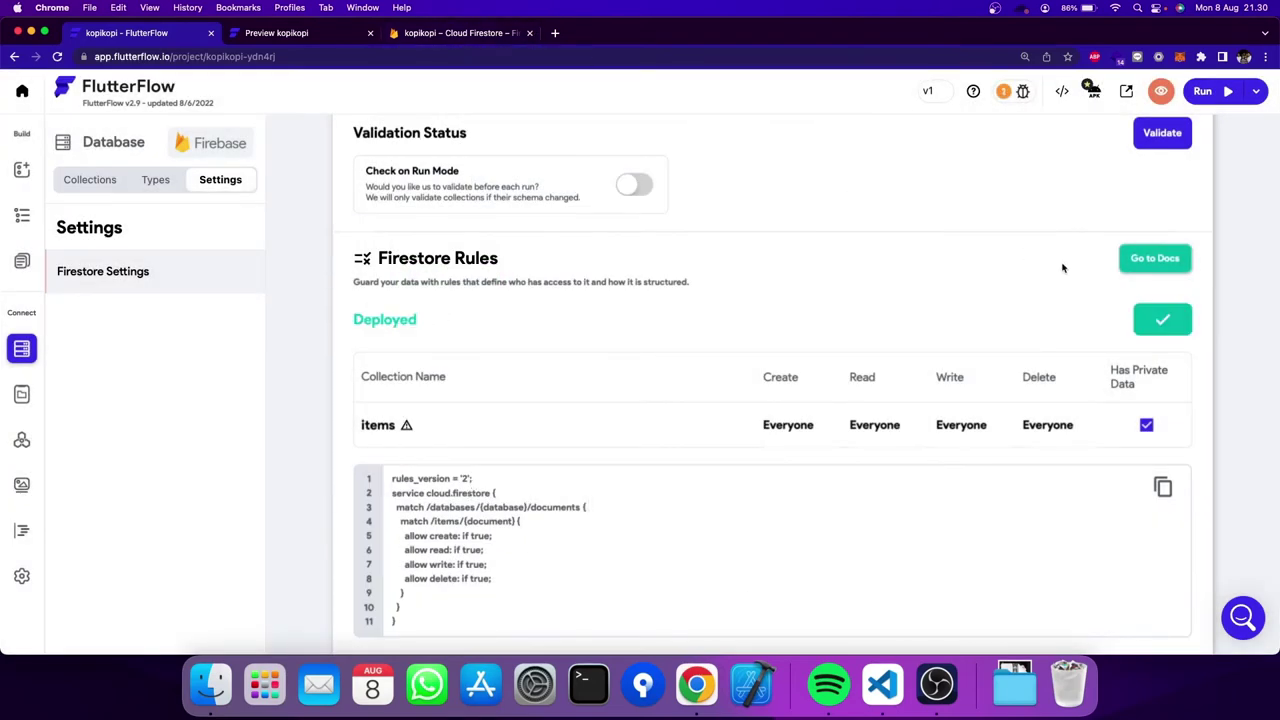
{"action": "left_click", "coordinate": [90, 180]}
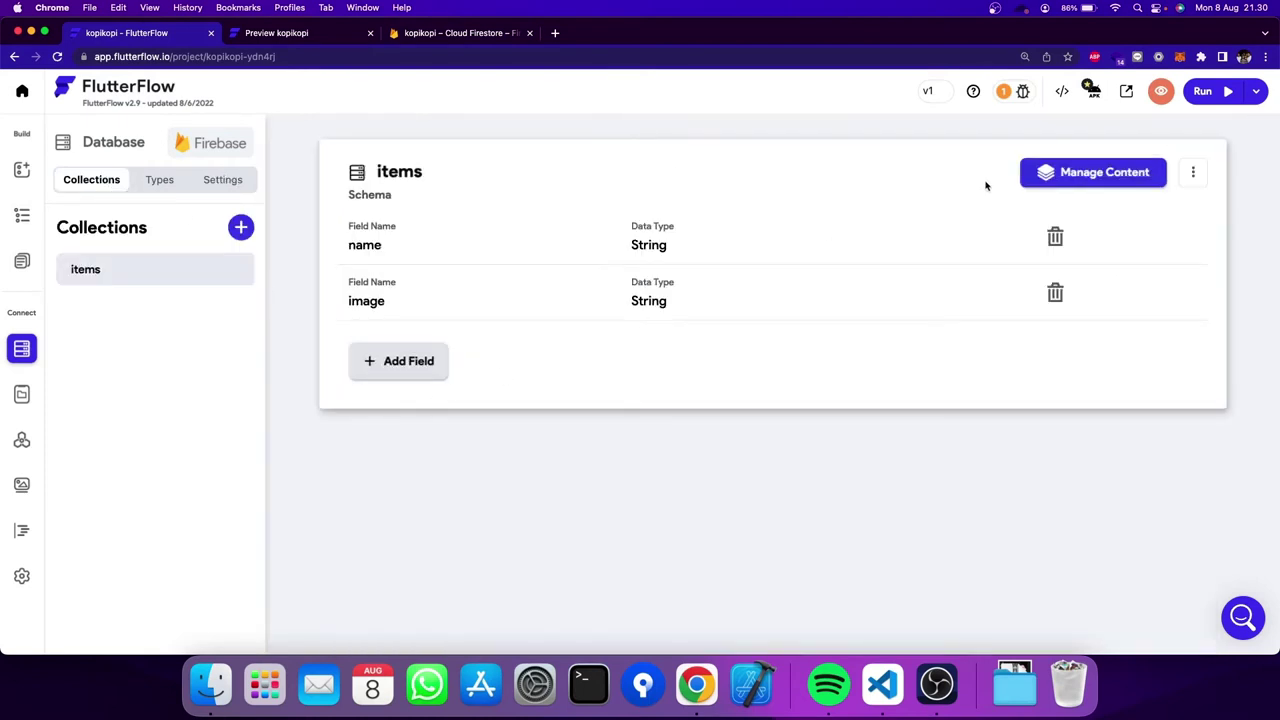
Open the items content manager, confirm Firestore loads in Firebase by starting and cancelling a collection
{"action": "left_click", "coordinate": [1093, 172]}
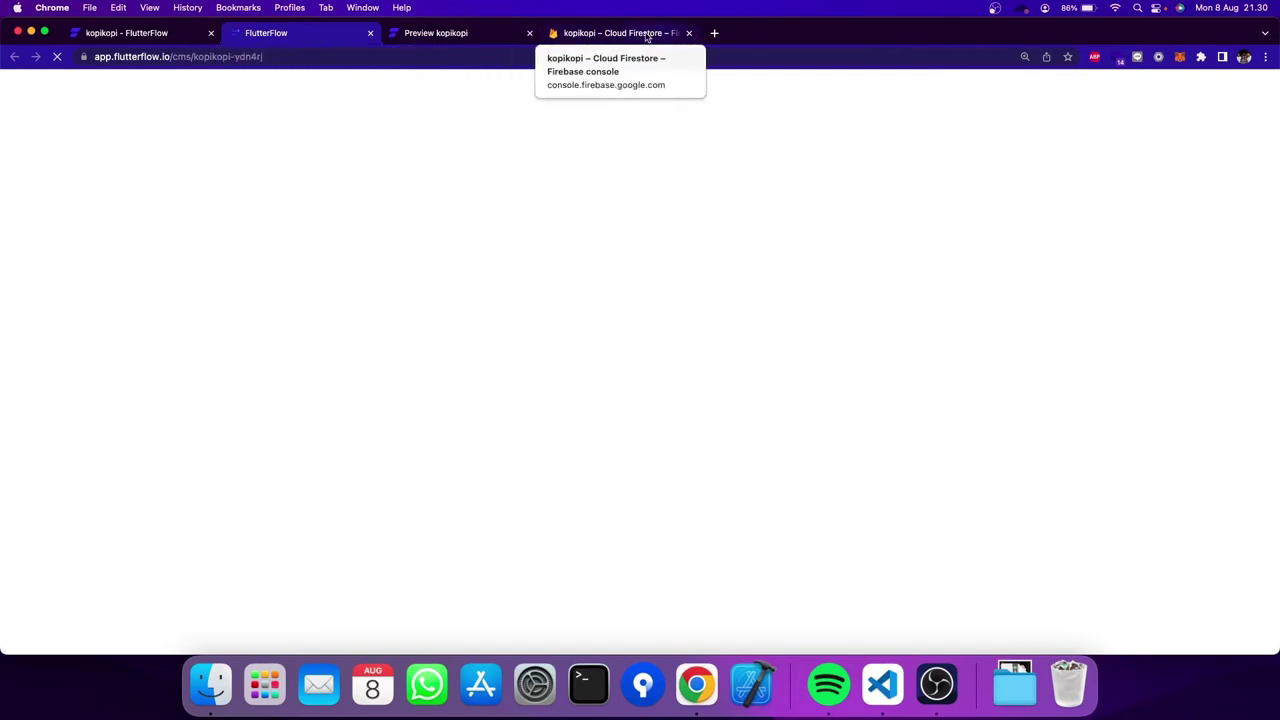
{"action": "left_click", "coordinate": [648, 36]}
{"action": "left_click", "coordinate": [340, 381]}
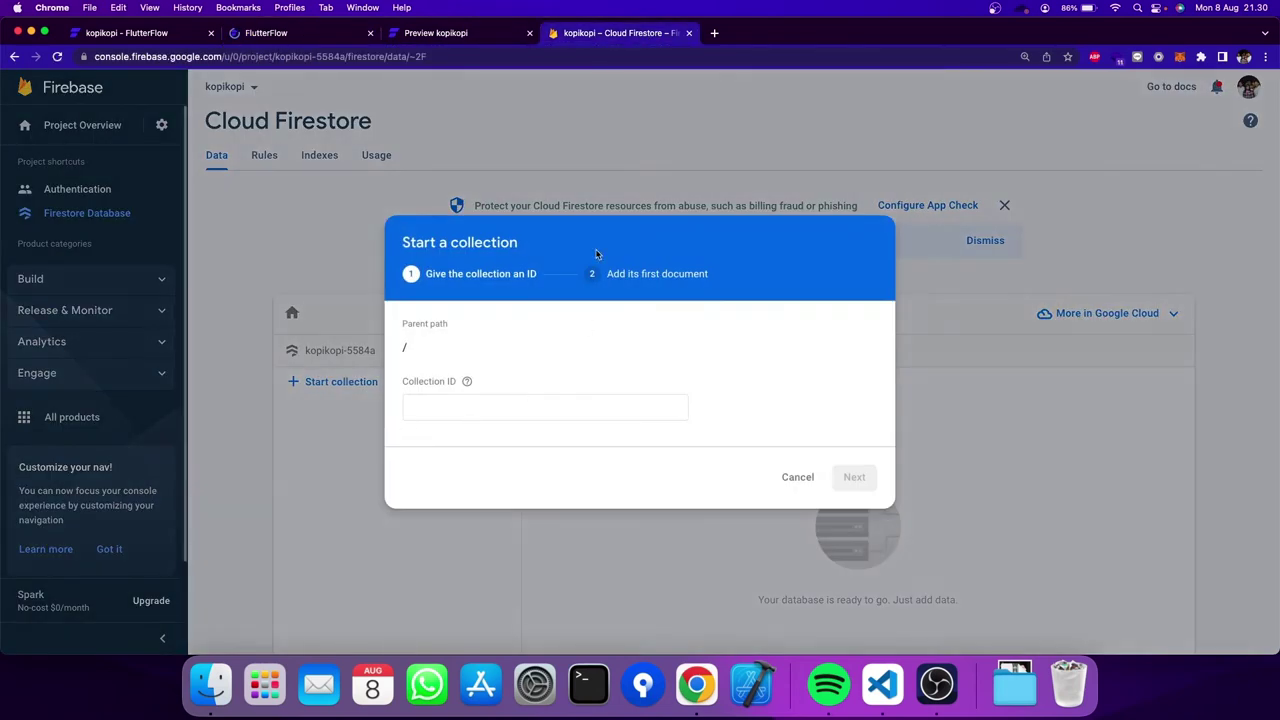
{"action": "left_click", "coordinate": [786, 486]}
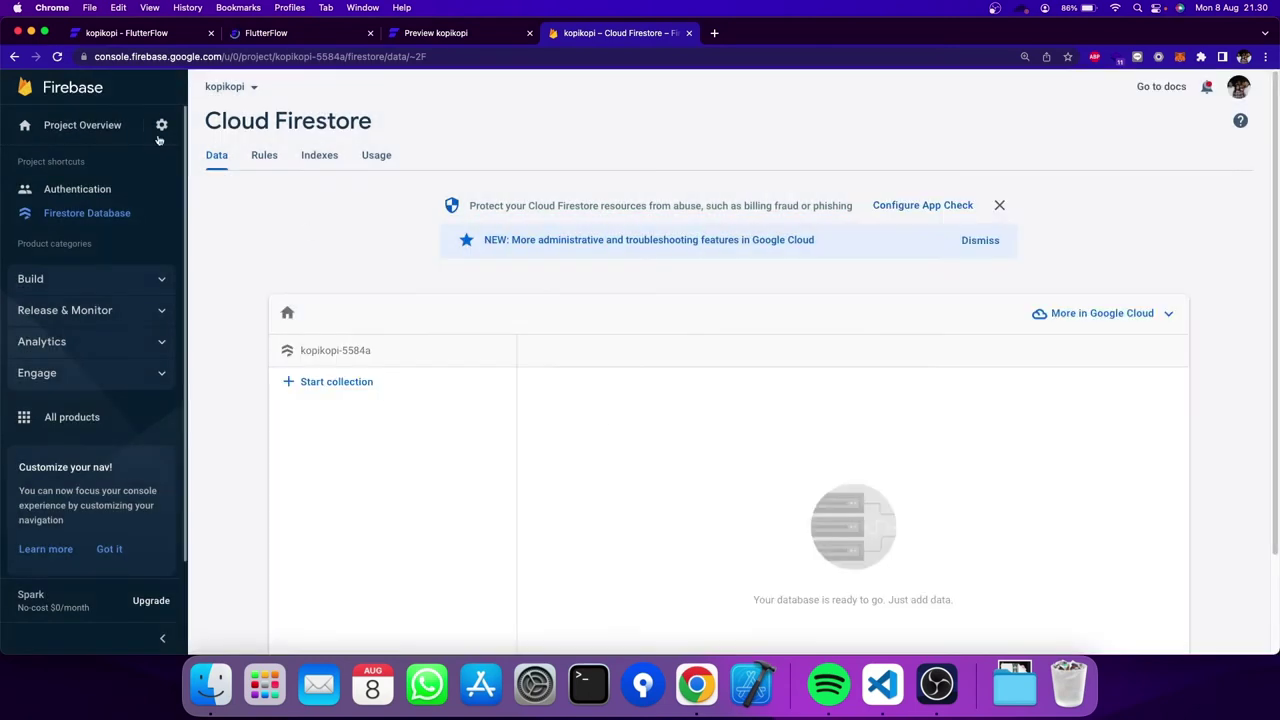
{"action": "left_click", "coordinate": [313, 38]}
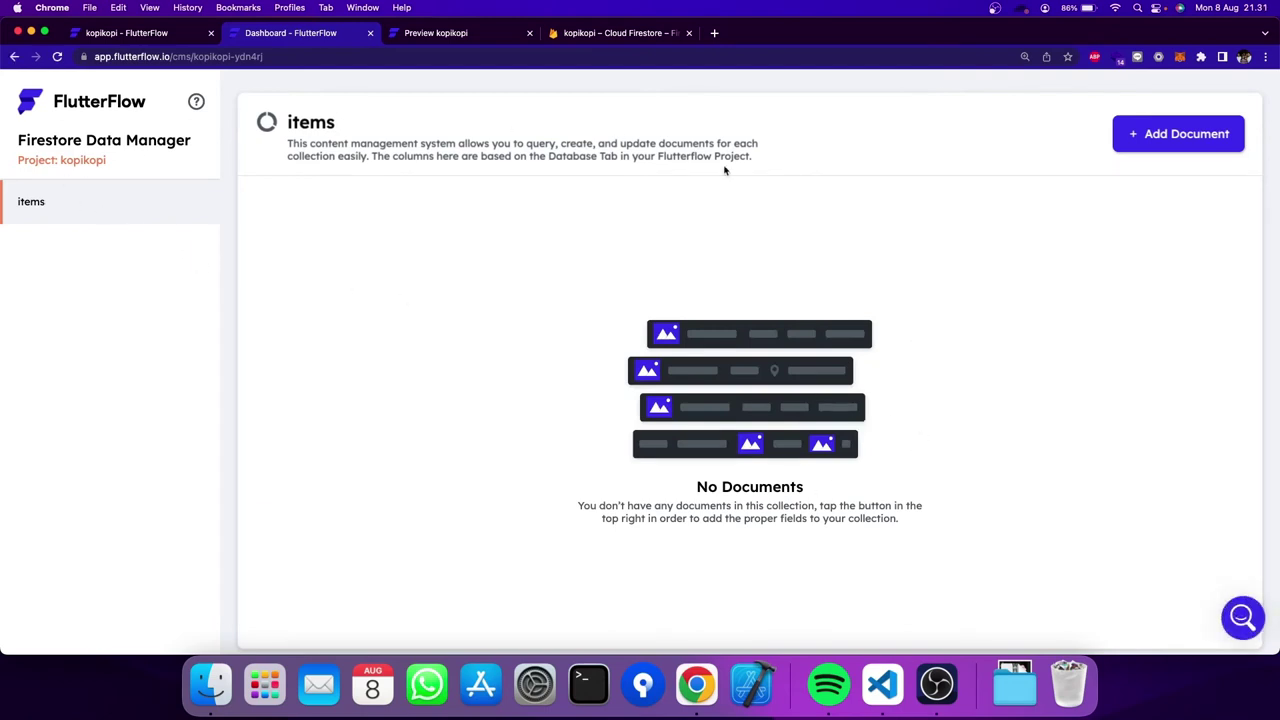
Add a new items document and begin typing 'Frenc' as its name
{"action": "left_click", "coordinate": [1222, 135]}
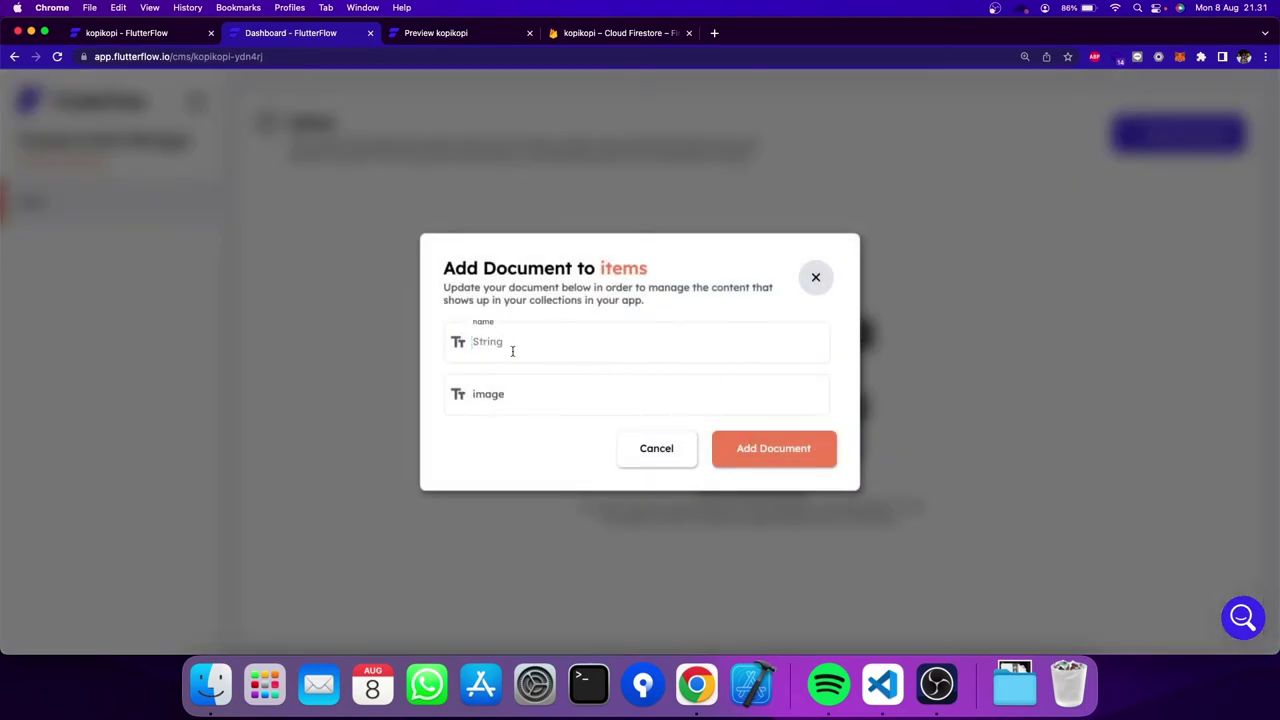
{"action": "type", "text": "Frenc"}
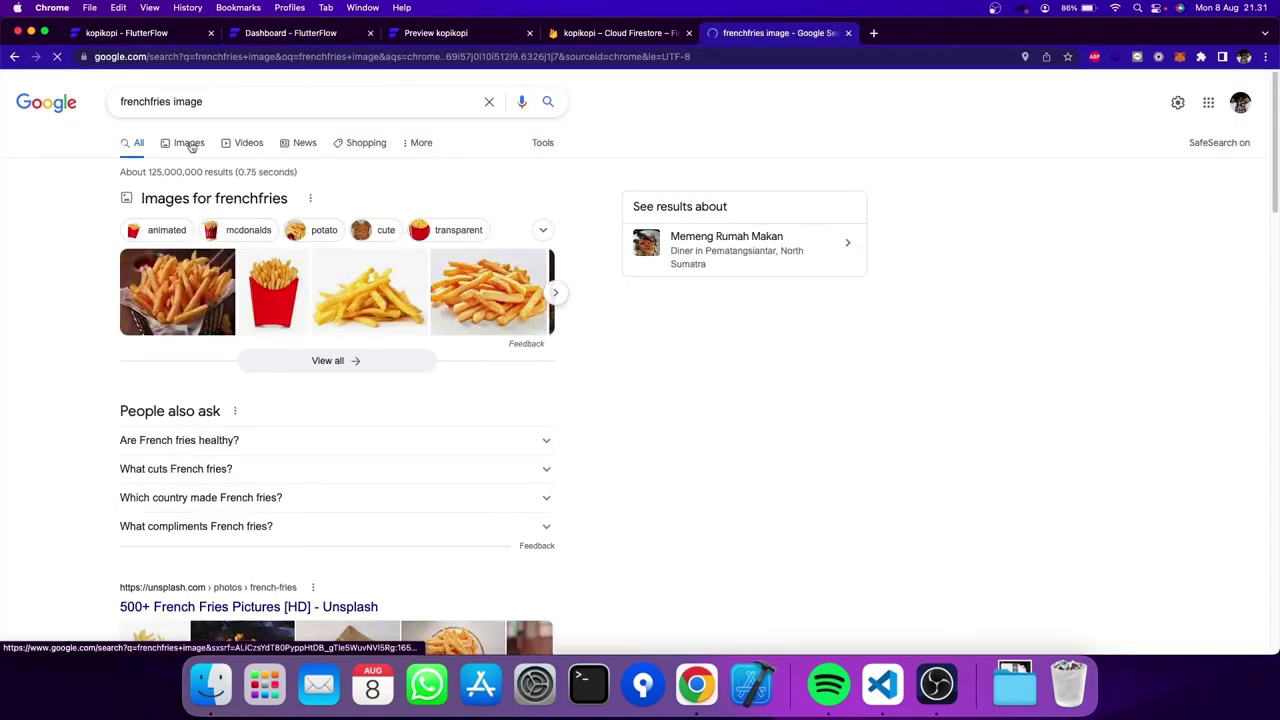
Copy a French fries photo's image address from Google Images and test-paste it into the image field
{"action": "left_click", "coordinate": [190, 145]}
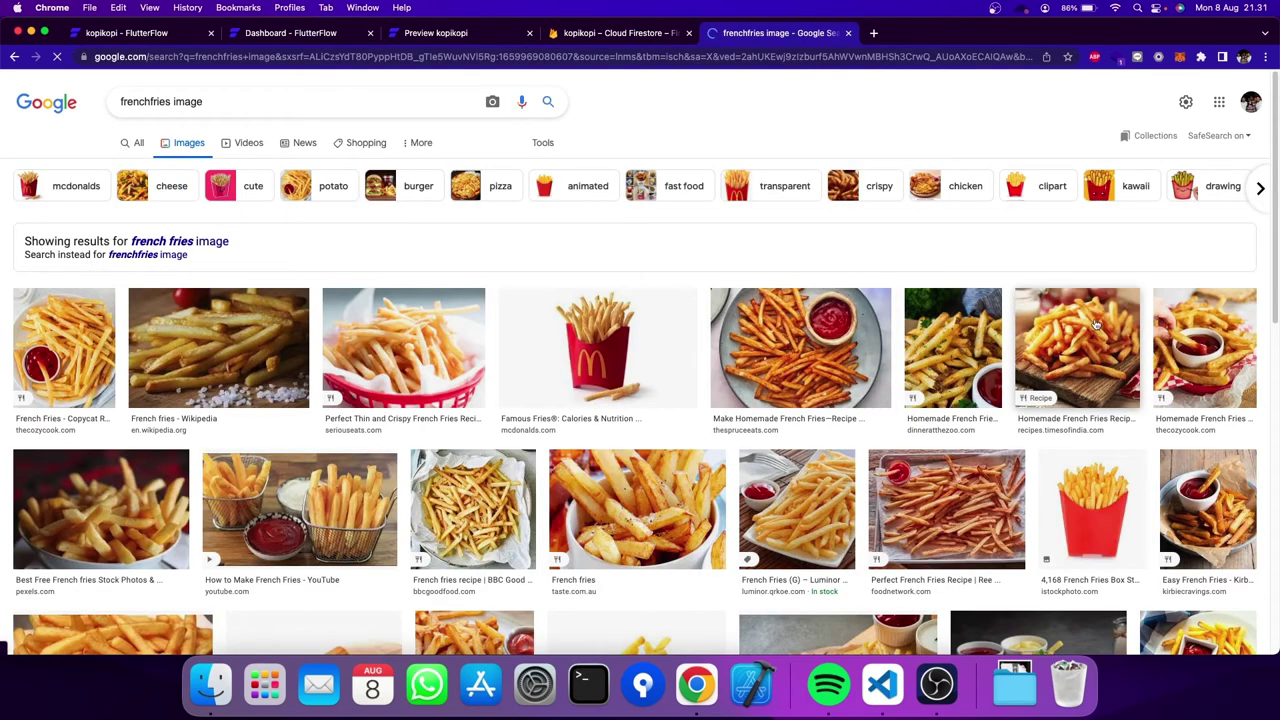
{"action": "left_click", "coordinate": [857, 327]}
{"action": "right_click", "coordinate": [1017, 283]}
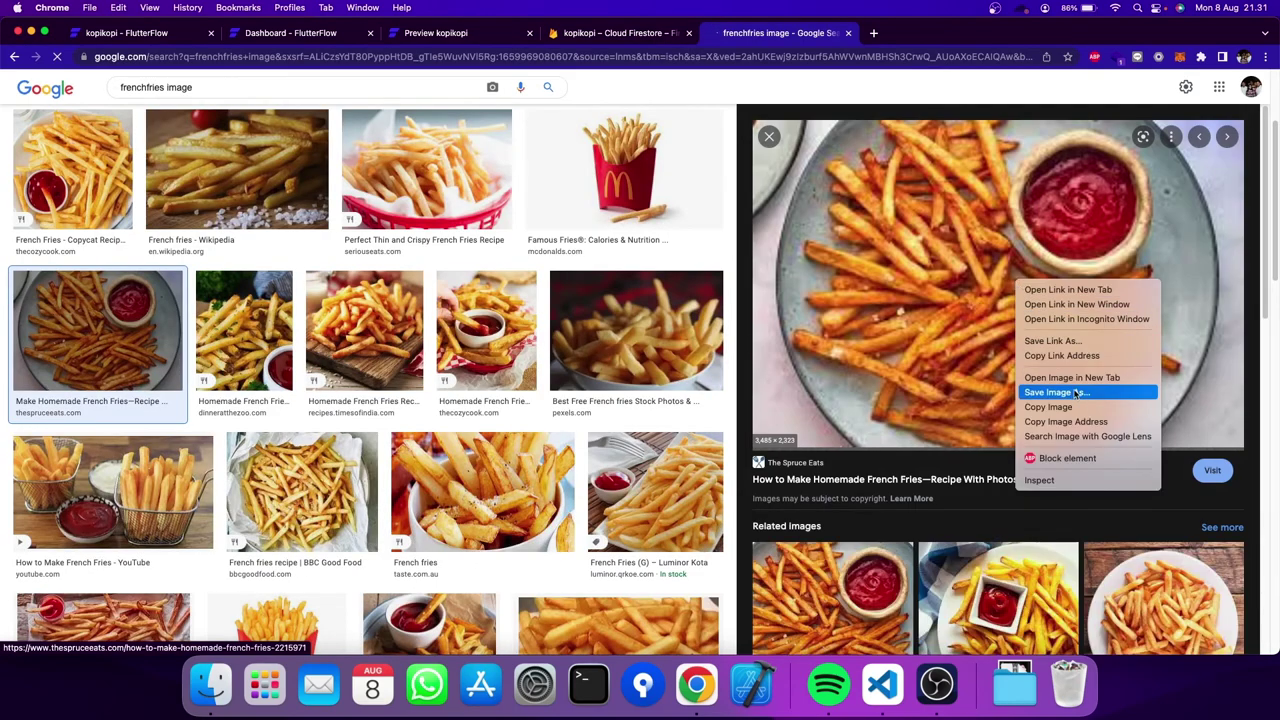
{"action": "left_click", "coordinate": [1066, 421]}
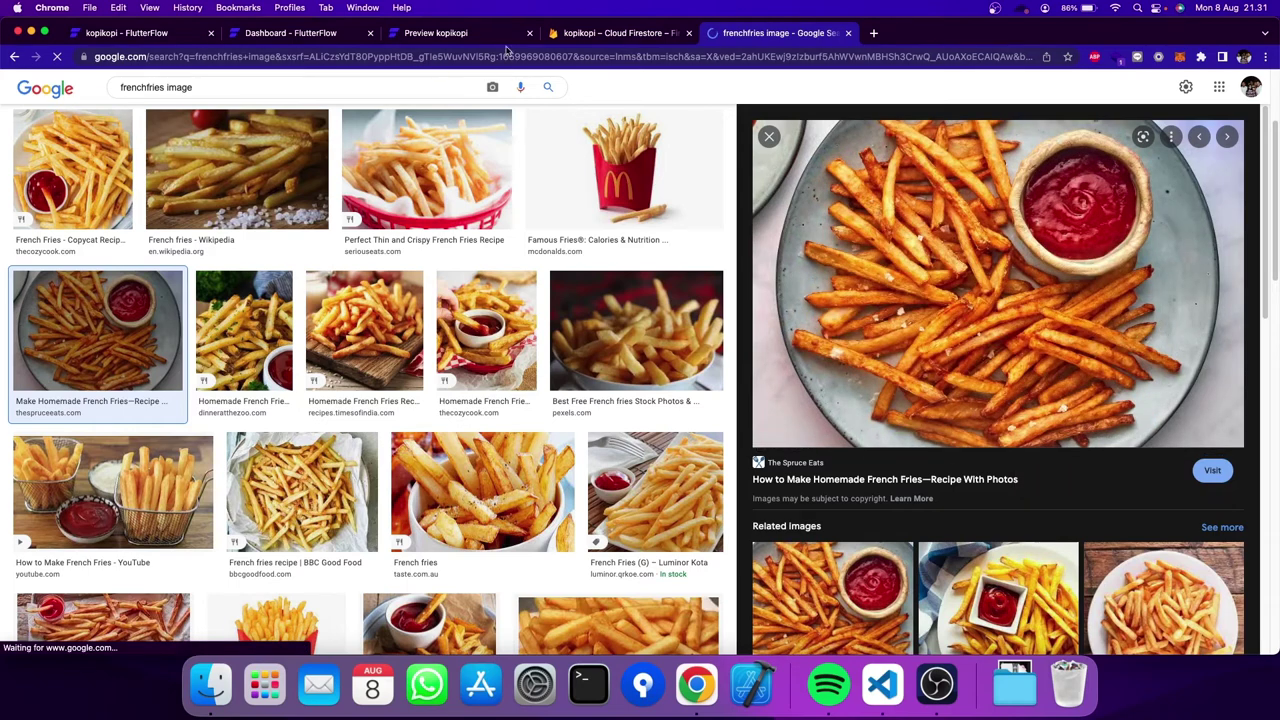
{"action": "left_click", "coordinate": [491, 38]}
{"action": "left_click", "coordinate": [625, 38]}
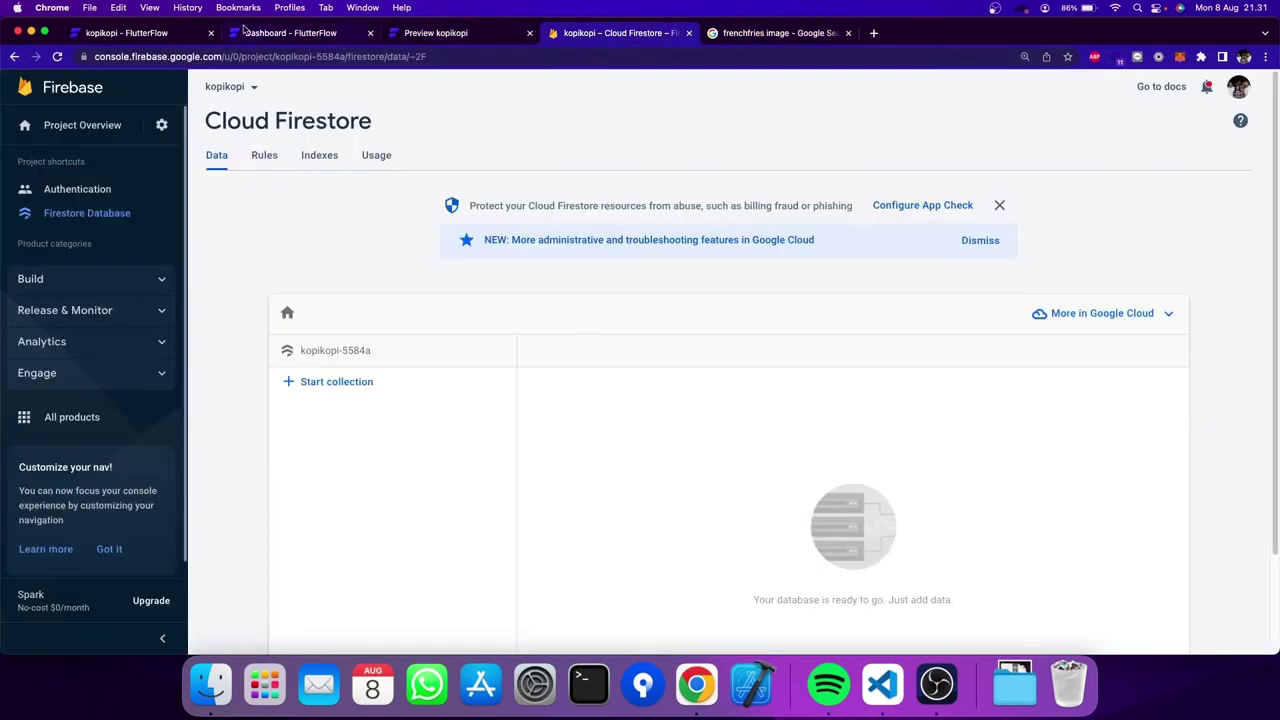
{"action": "left_click", "coordinate": [292, 35]}
{"action": "left_click", "coordinate": [541, 393]}
{"action": "key", "text": "ctrl+v"}
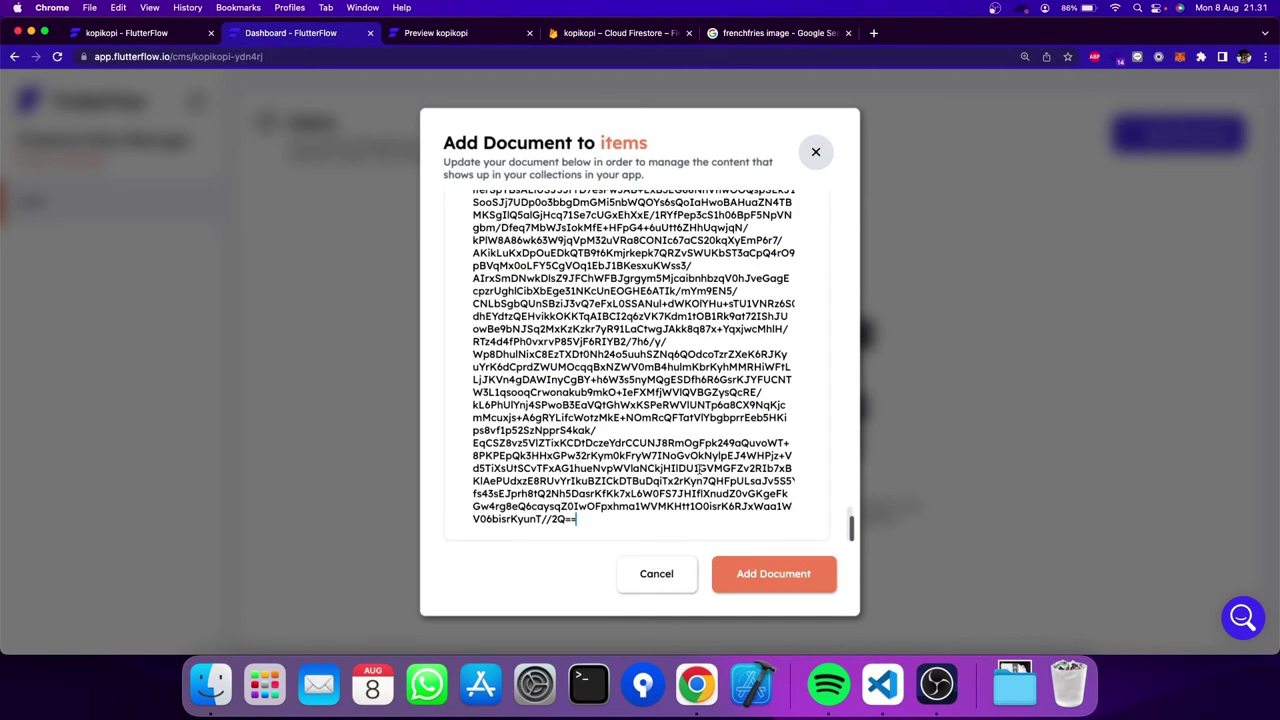
{"action": "key", "text": "ctrl+z"}
Copy the fries photo's address again and paste it into a new tab's address bar
{"action": "left_click", "coordinate": [593, 35]}
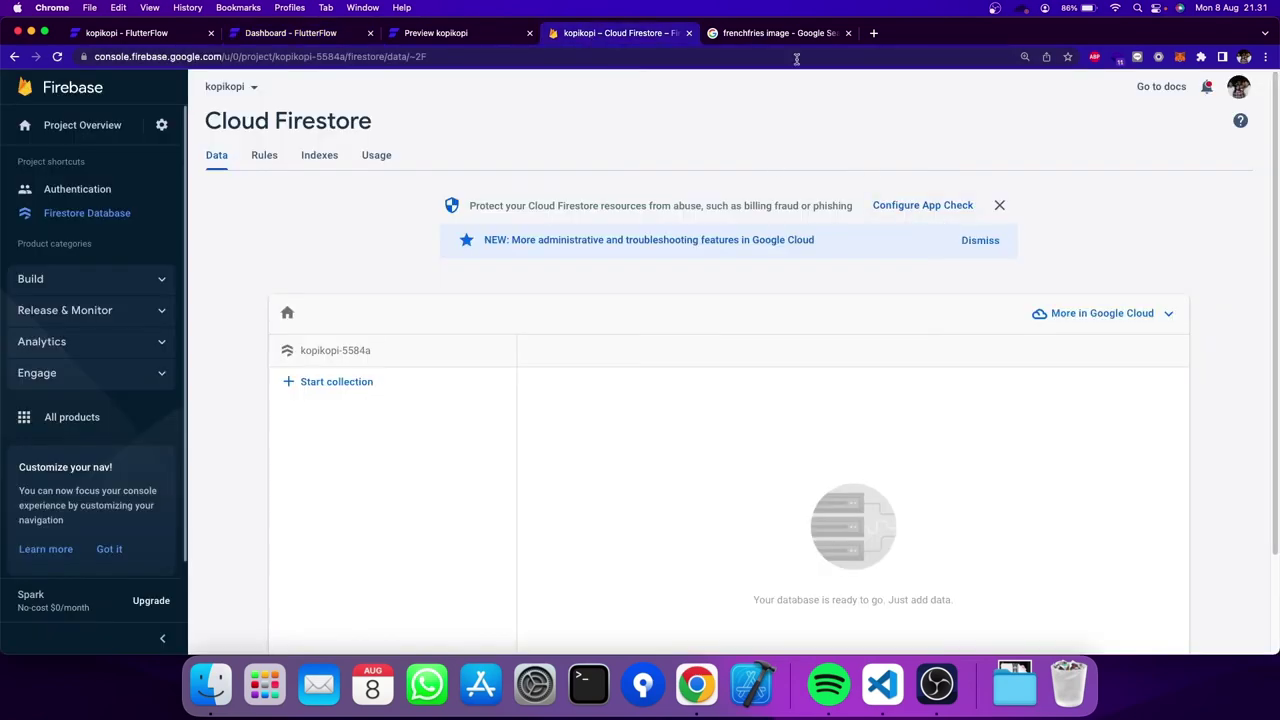
{"action": "left_click", "coordinate": [760, 35]}
{"action": "right_click", "coordinate": [924, 268]}
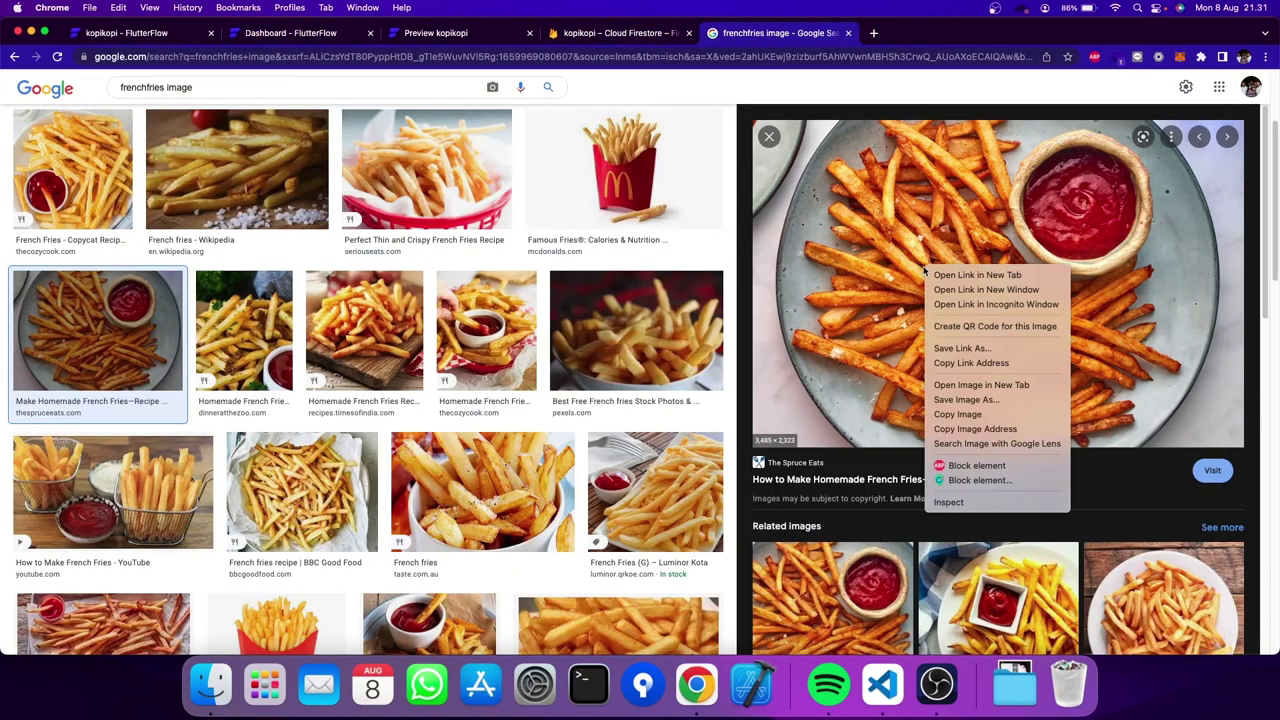
{"action": "left_click", "coordinate": [1016, 429]}
{"action": "left_click", "coordinate": [872, 33]}
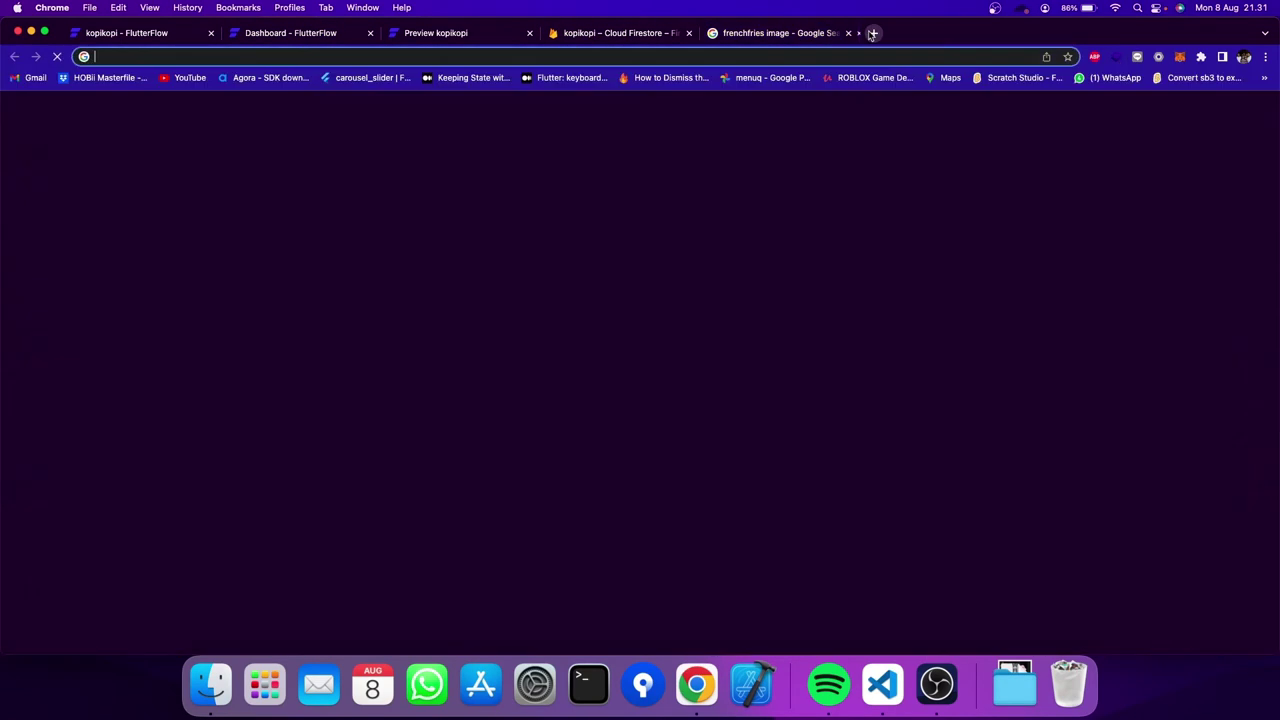
{"action": "key", "text": "ctrl+v"}
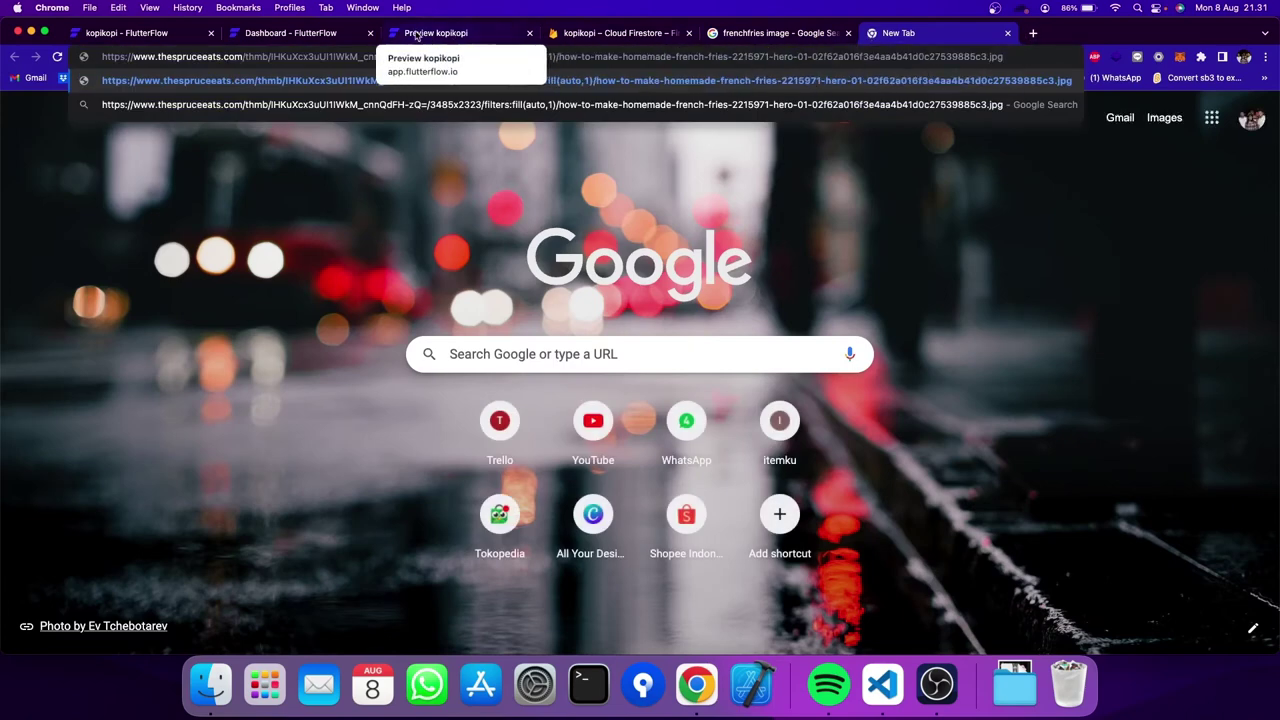
Paste the French fries image link into the image field and save the Frenchfries document
{"action": "left_click", "coordinate": [440, 33]}
{"action": "left_click", "coordinate": [290, 33]}
{"action": "type", "text": "https://www.thespruceeats.com/thmb/IHKuXcx3uUI1IWkM_cnnQdFH-zQ=/3485x2323/filters:fill(auto,1)/how-to-make-homemade-french-fries-2215971-hero-01-02f62a016f3e4aa4b41d0c27539885c3.jpg"}
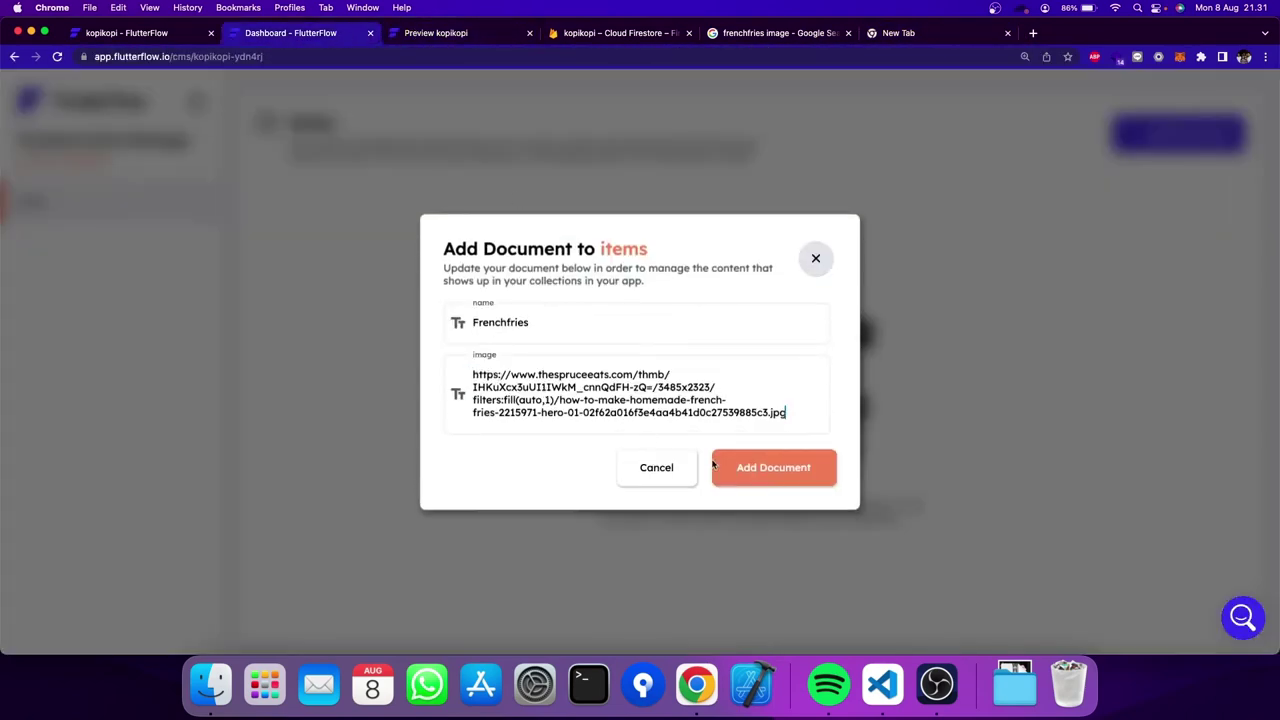
{"action": "left_click", "coordinate": [772, 467]}
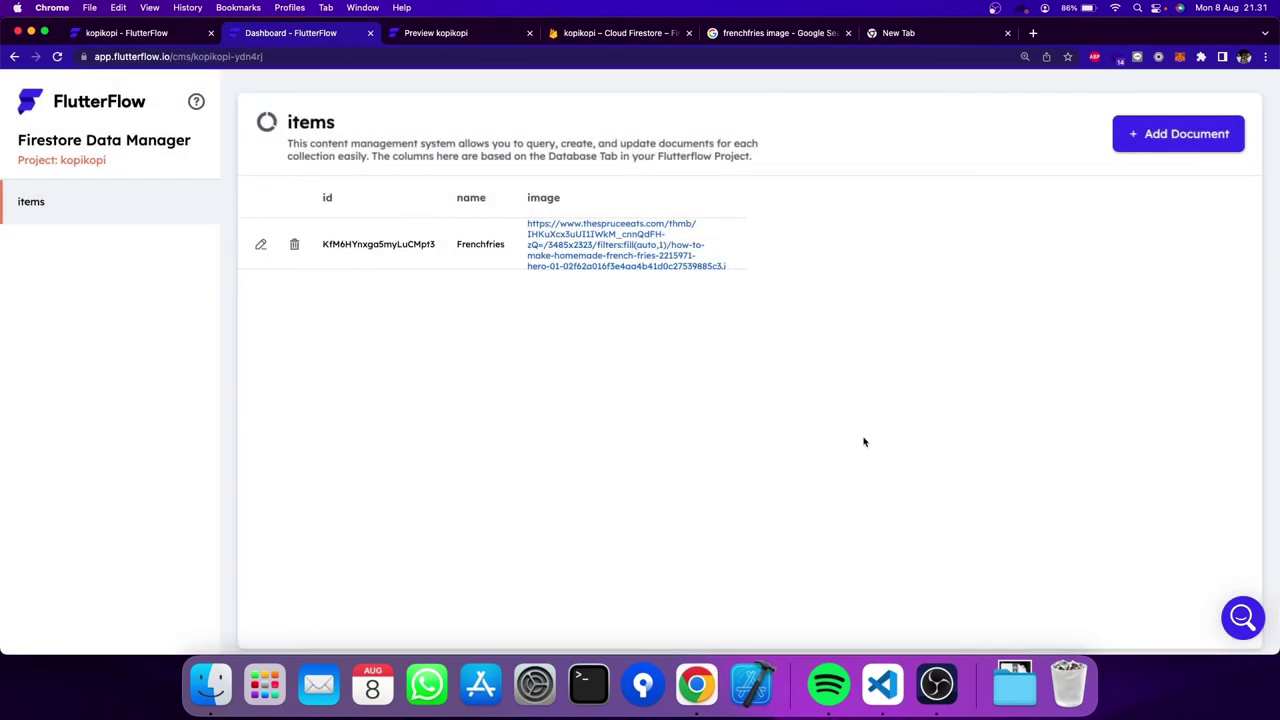
Add another items document with the burger image link, save it as Burger, and return to the project
{"action": "left_click", "coordinate": [1111, 148]}
{"action": "type", "text": "Strawberry"}
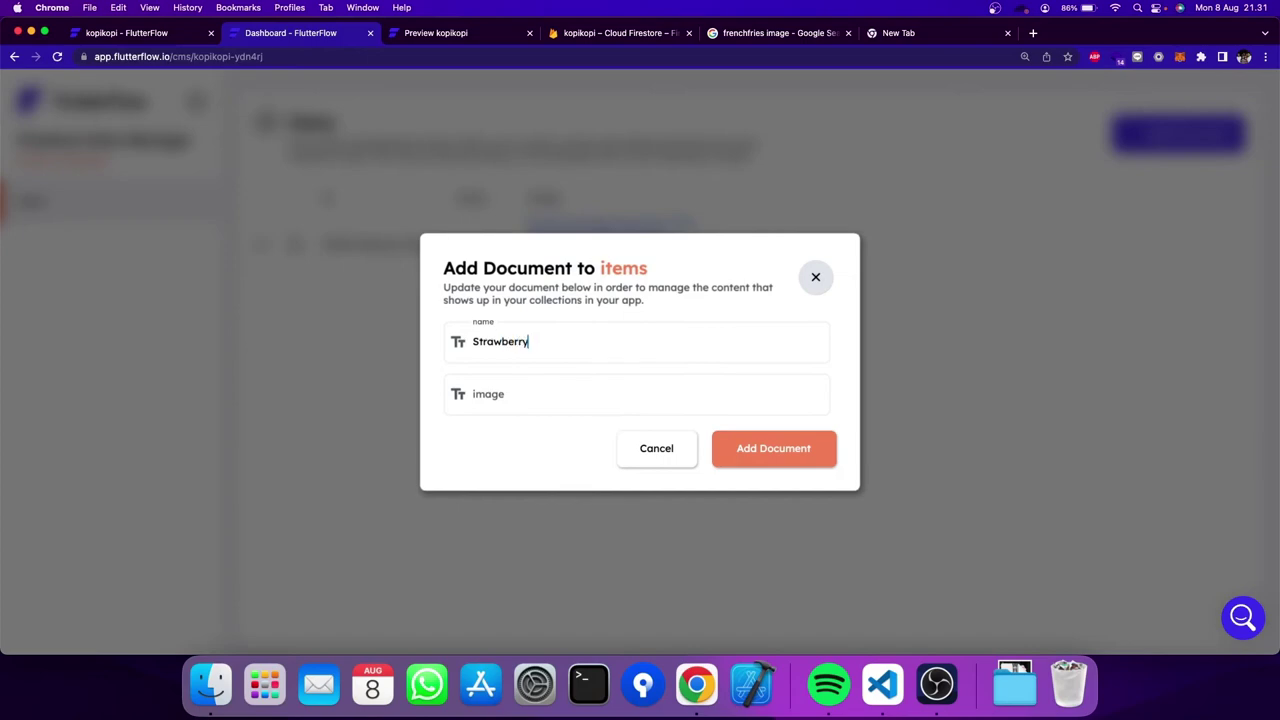
{"action": "left_click", "coordinate": [772, 30]}
{"action": "scroll", "coordinate": [531, 163], "scroll_direction": "up", "scroll_amount": 3}
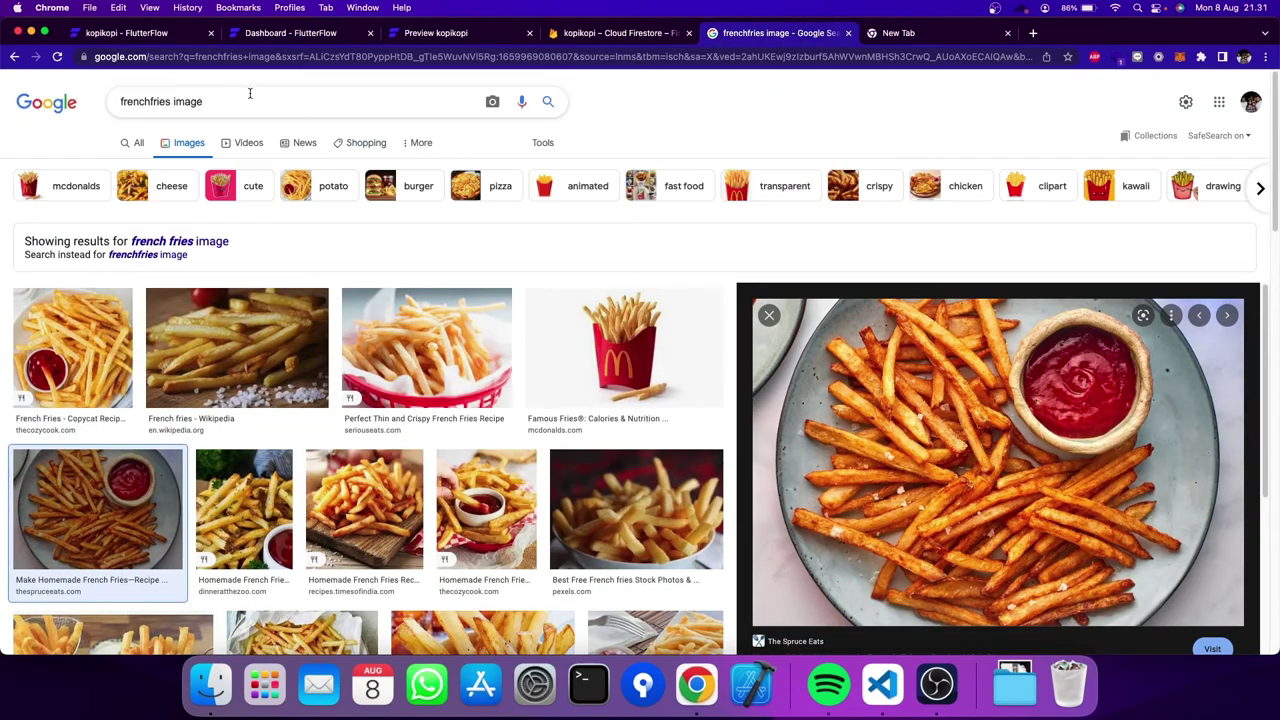
{"action": "triple_click", "coordinate": [247, 104]}
{"action": "left_click", "coordinate": [302, 33]}
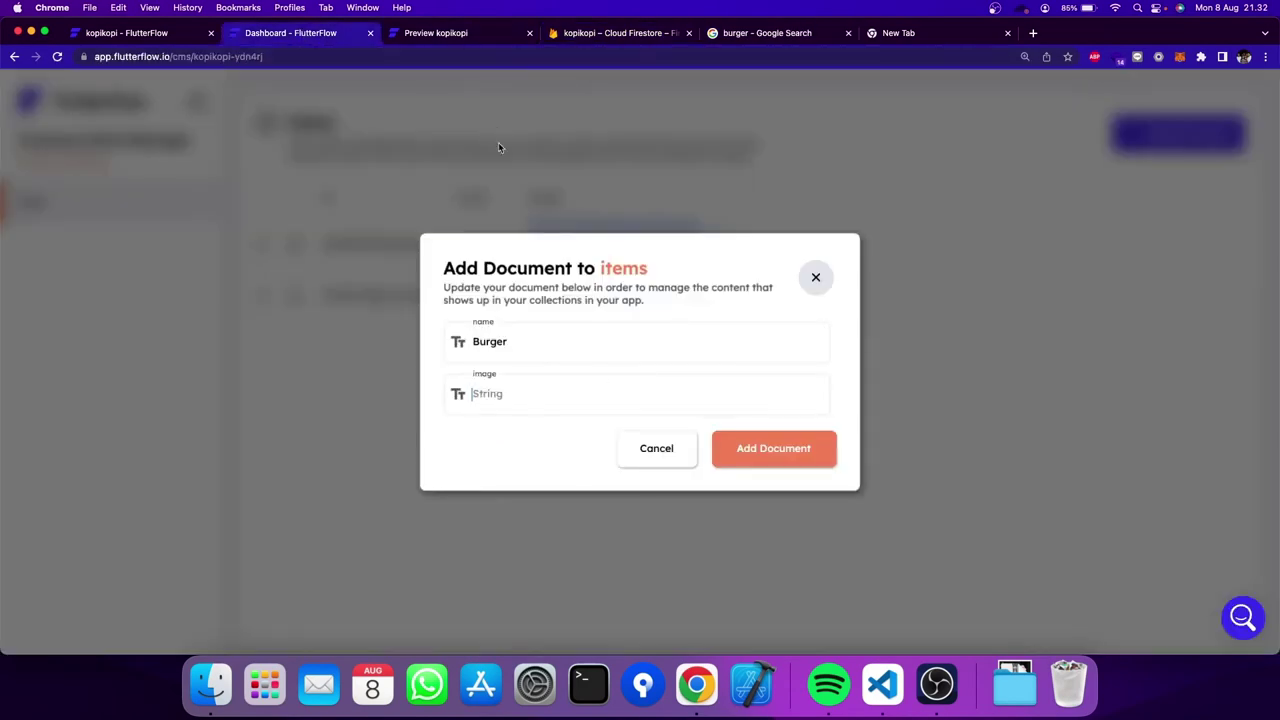
{"action": "type", "text": "http://photo.kontan.co.id/photo/2022/01/06/221687372p.jpg"}
{"action": "left_click", "coordinate": [773, 448]}
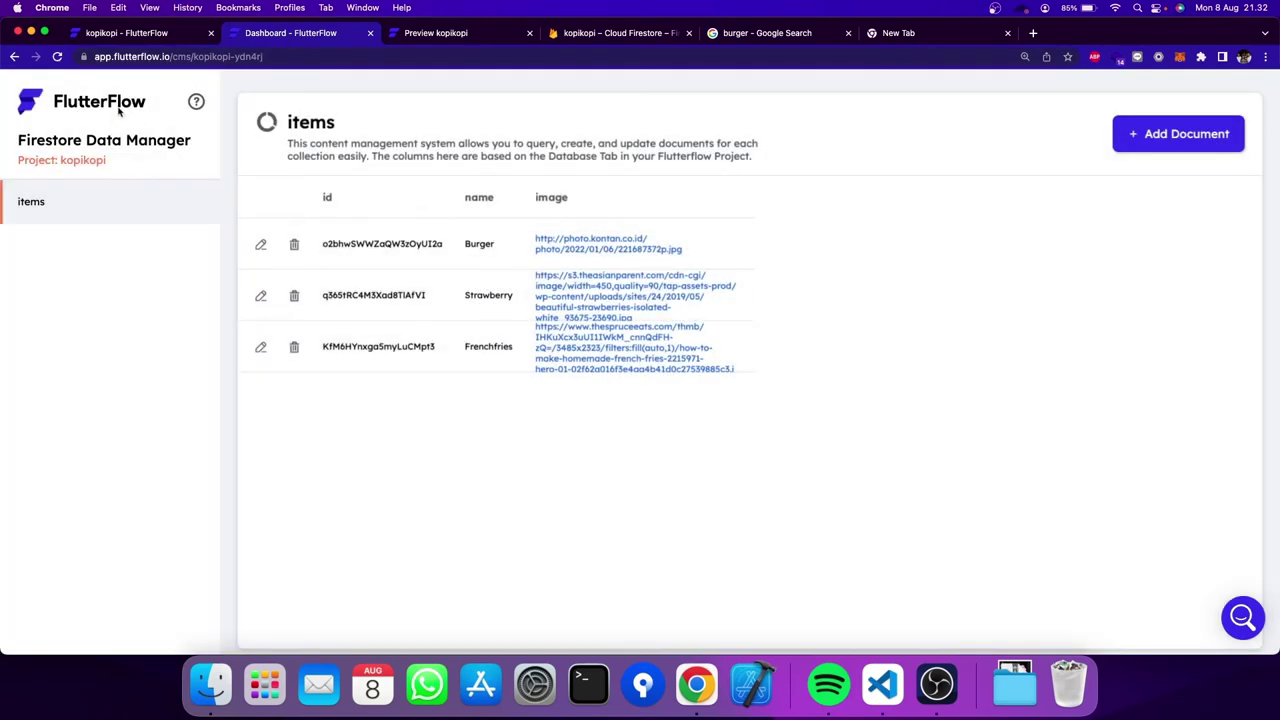
{"action": "left_click", "coordinate": [122, 33]}
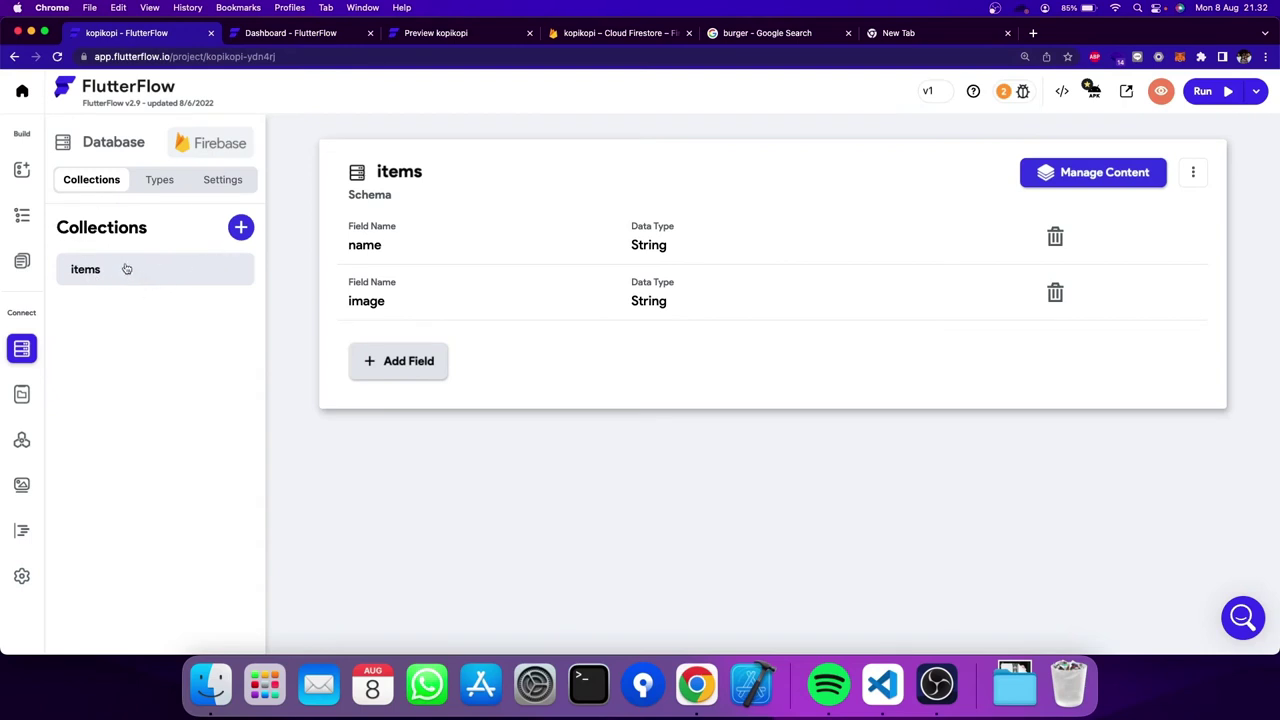
Open the ListItem component from the Components list of the Page Selector
{"action": "left_click", "coordinate": [21, 259]}
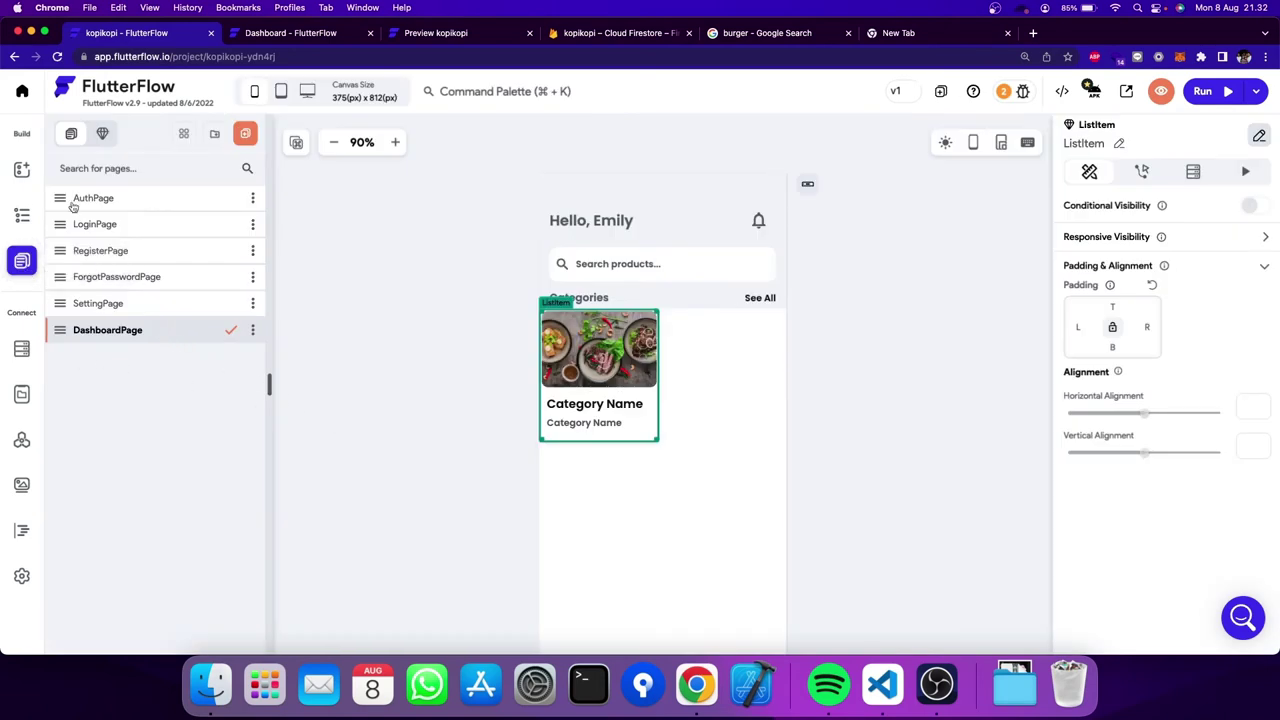
{"action": "left_click", "coordinate": [101, 133]}
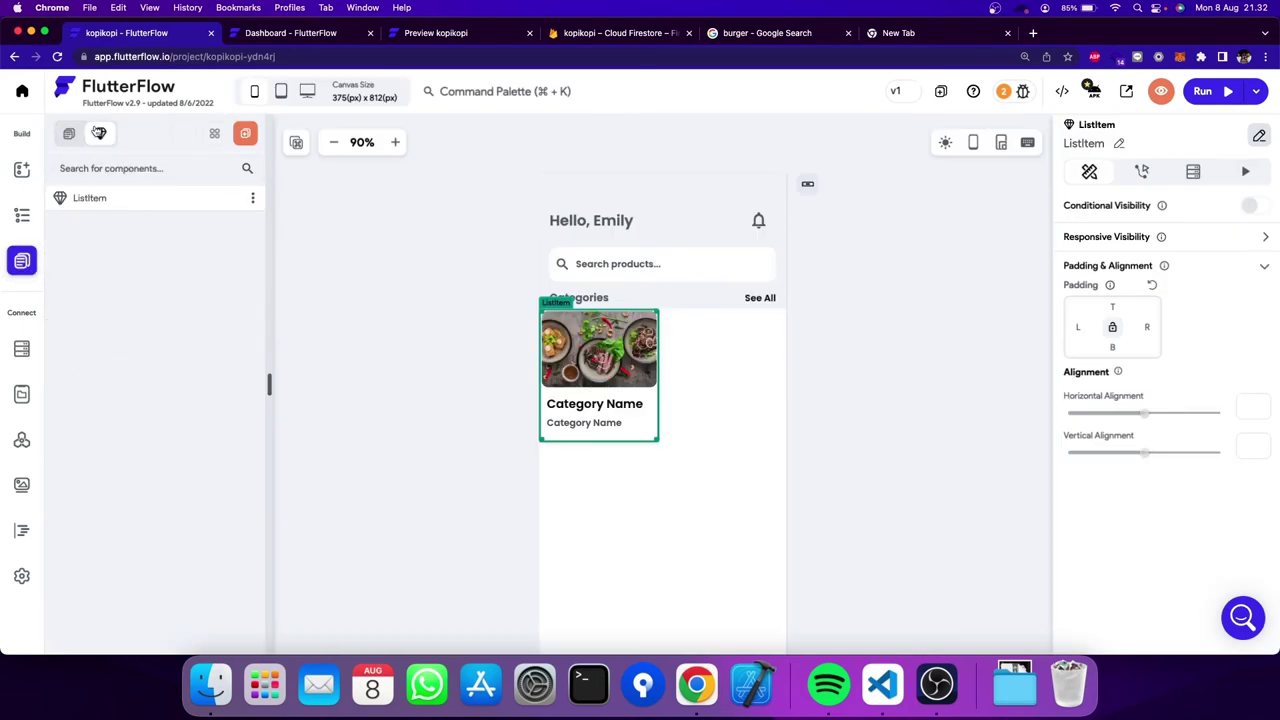
{"action": "left_click", "coordinate": [88, 199]}
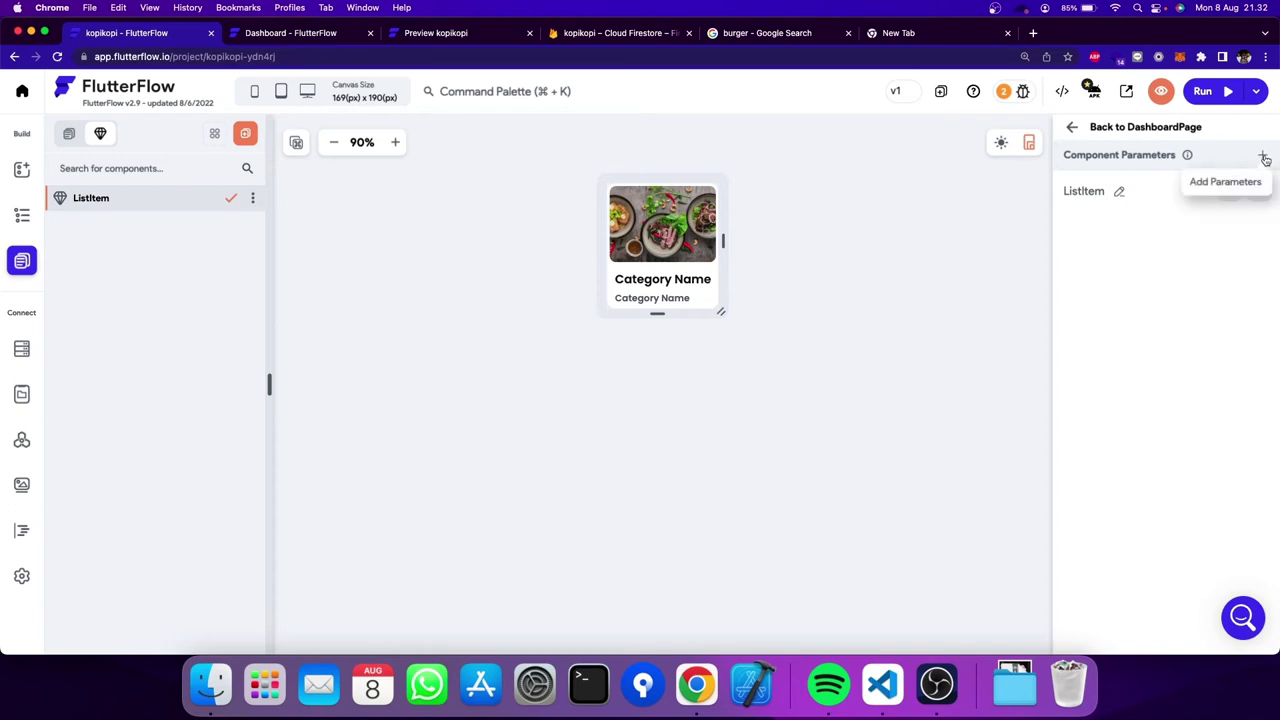
Add a component parameter named productName with type String
{"action": "left_click", "coordinate": [1264, 159]}
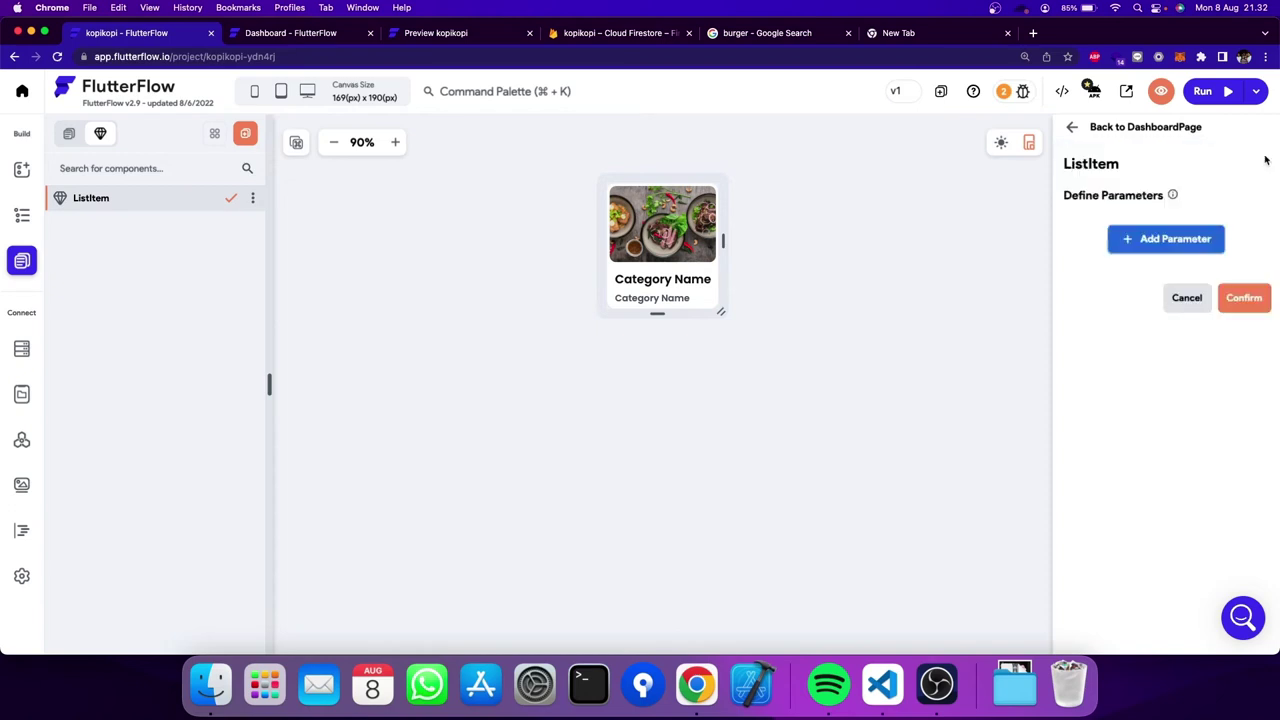
{"action": "left_click", "coordinate": [1157, 251]}
{"action": "type", "text": "na"}
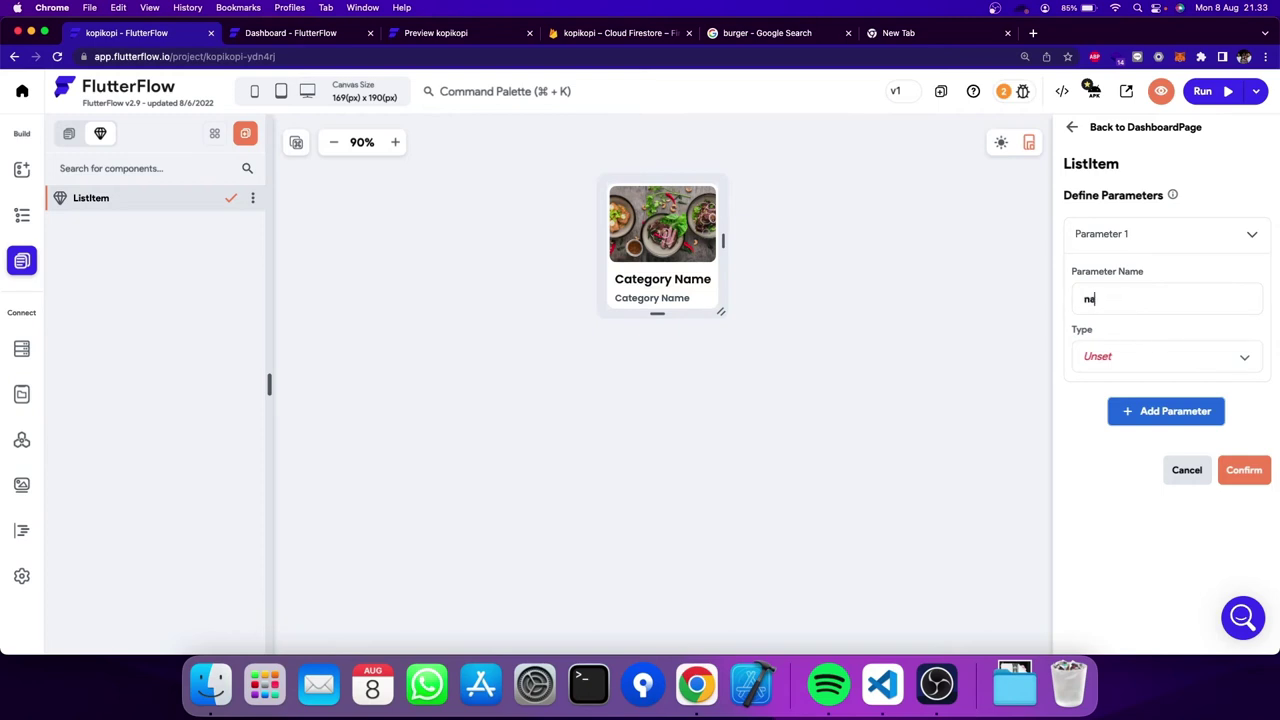
{"action": "key", "text": "BackSpace"}
{"action": "key", "text": "BackSpace"}
{"action": "type", "text": "productN"}
{"action": "type", "text": "ame"}
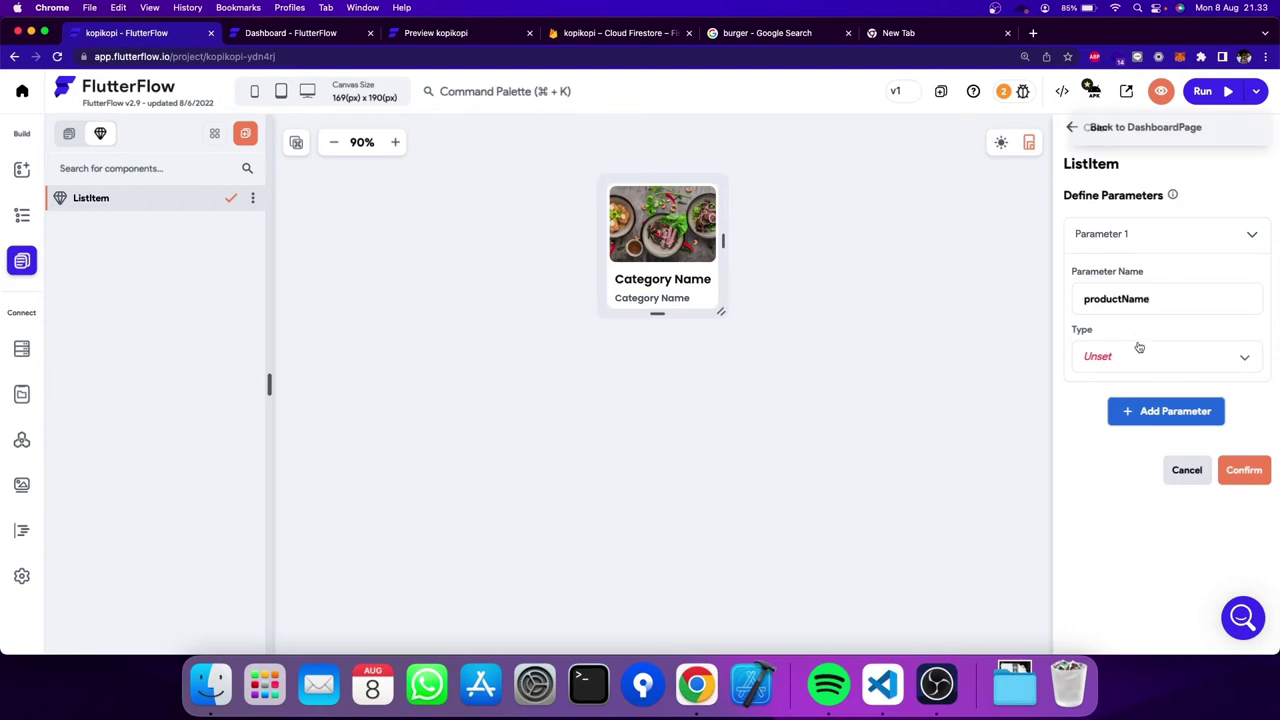
{"action": "left_click", "coordinate": [1140, 348]}
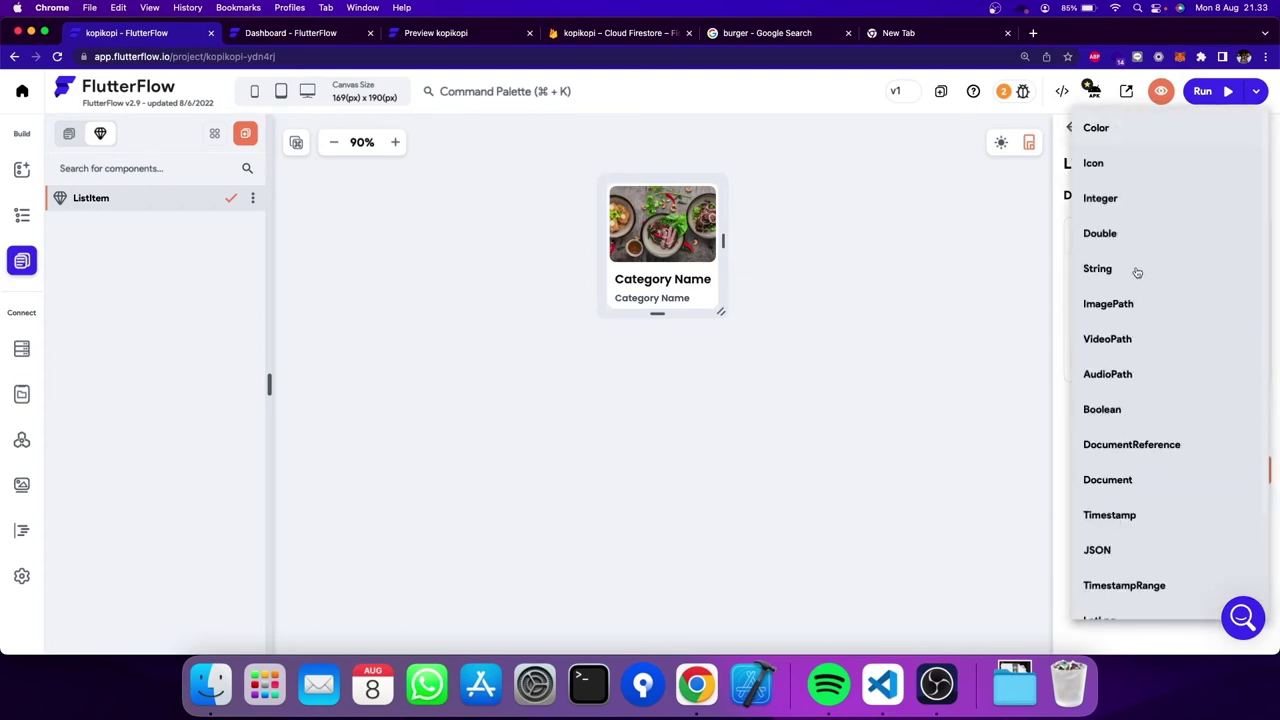
{"action": "scroll", "coordinate": [1126, 270], "scroll_direction": "down", "scroll_amount": 3}
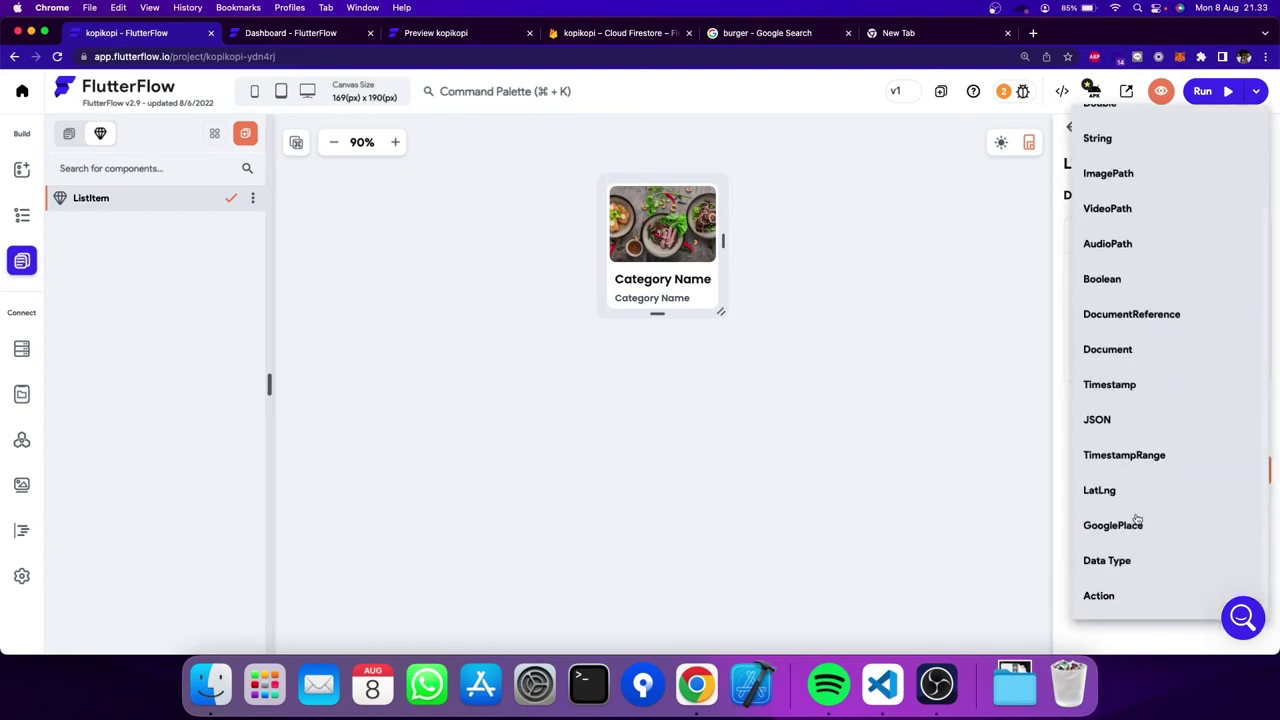
{"action": "scroll", "coordinate": [1137, 518], "scroll_direction": "up", "scroll_amount": 3}
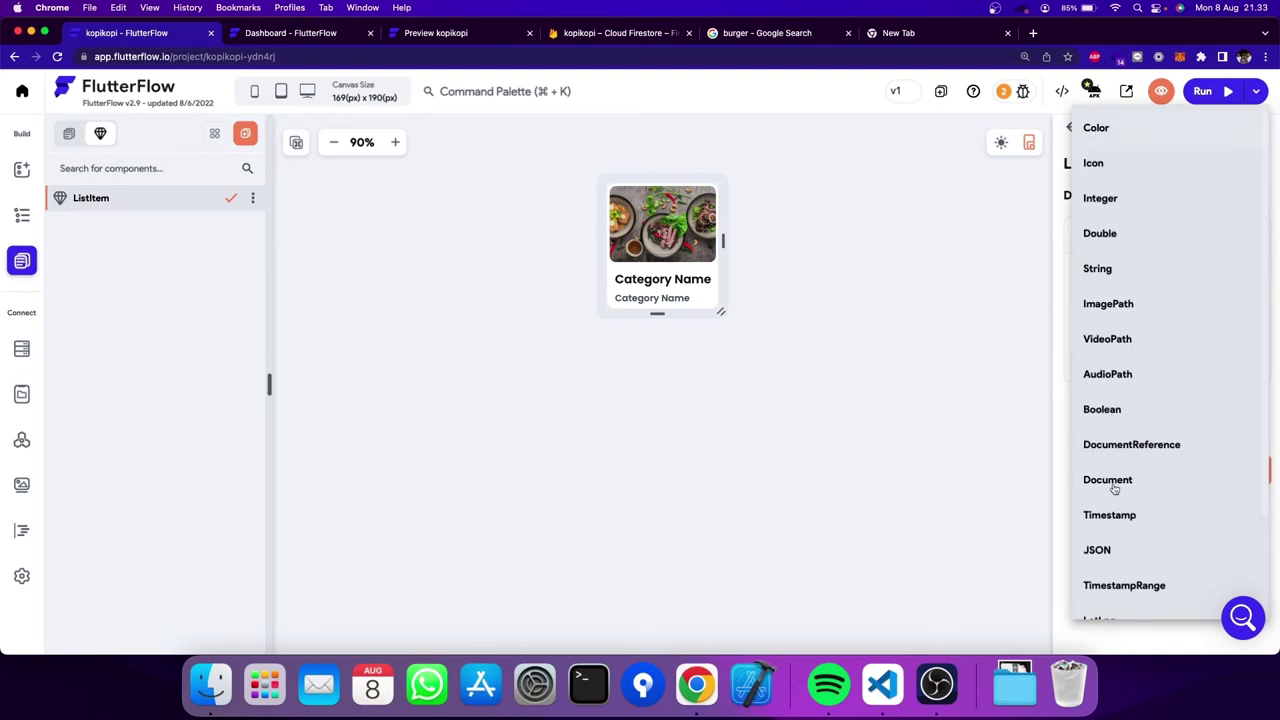
{"action": "scroll", "coordinate": [1114, 488], "scroll_direction": "down", "scroll_amount": 2}
{"action": "scroll", "coordinate": [1113, 488], "scroll_direction": "down", "scroll_amount": 2}
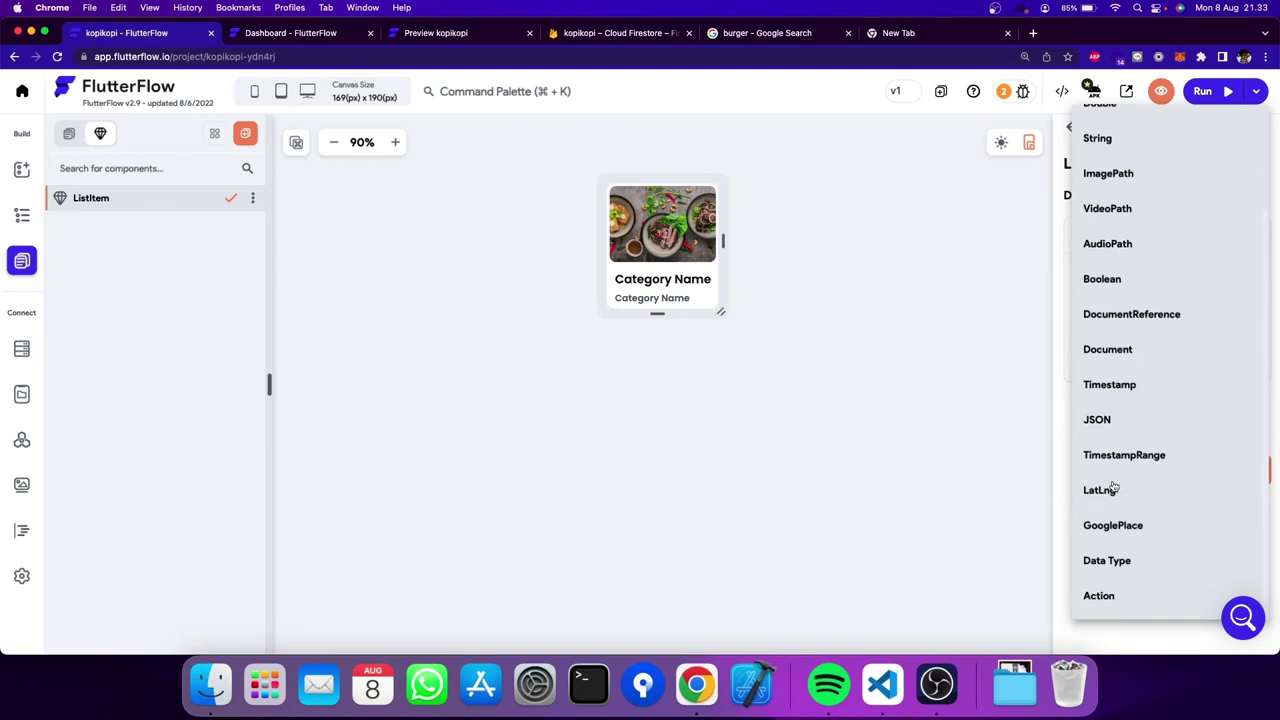
{"action": "scroll", "coordinate": [1113, 488], "scroll_direction": "up", "scroll_amount": 3}
{"action": "left_click", "coordinate": [1131, 266]}
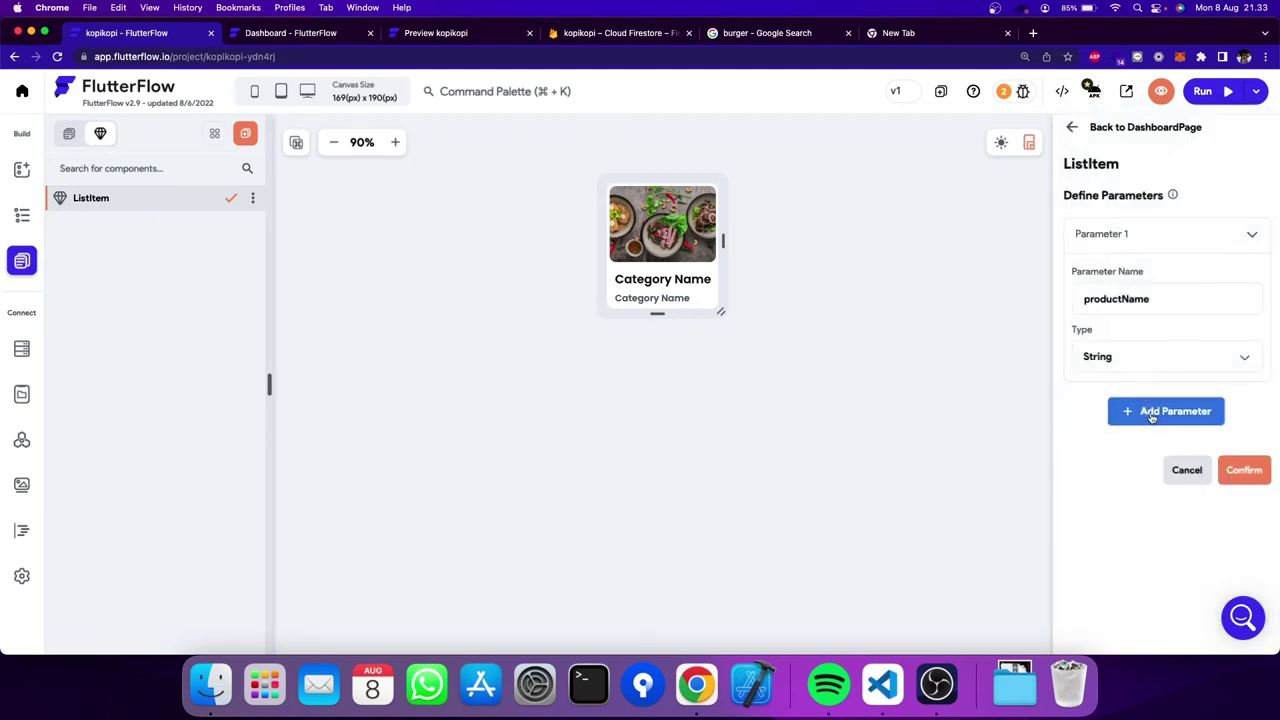
Add a second String parameter, imageUrl, and confirm both parameters
{"action": "left_click", "coordinate": [1151, 411]}
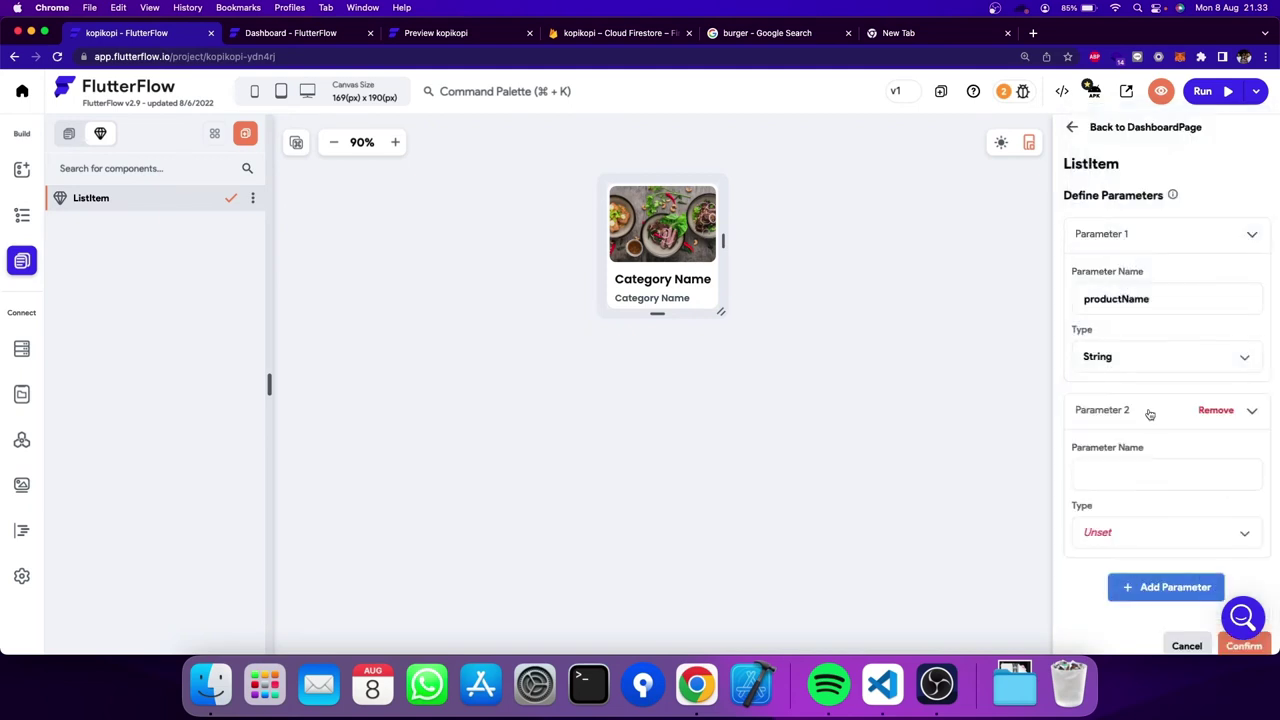
{"action": "left_click", "coordinate": [1128, 471]}
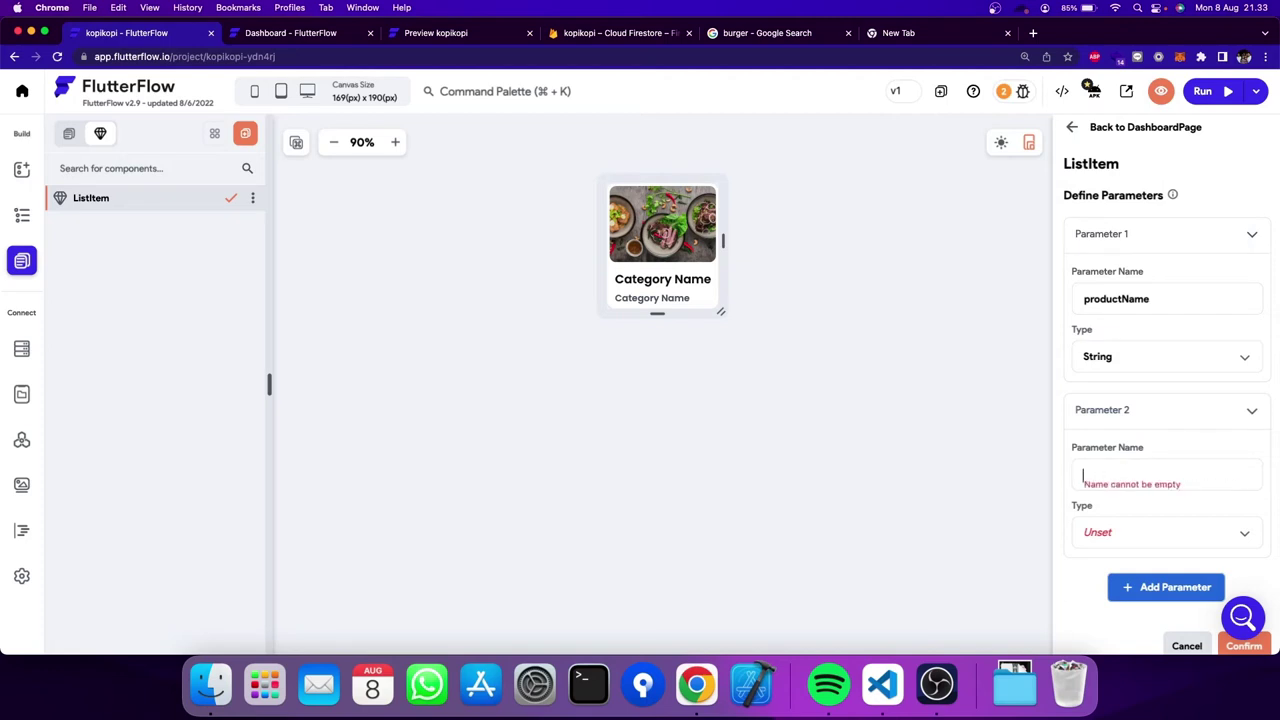
{"action": "type", "text": "imageUrl"}
{"action": "left_click", "coordinate": [1137, 528]}
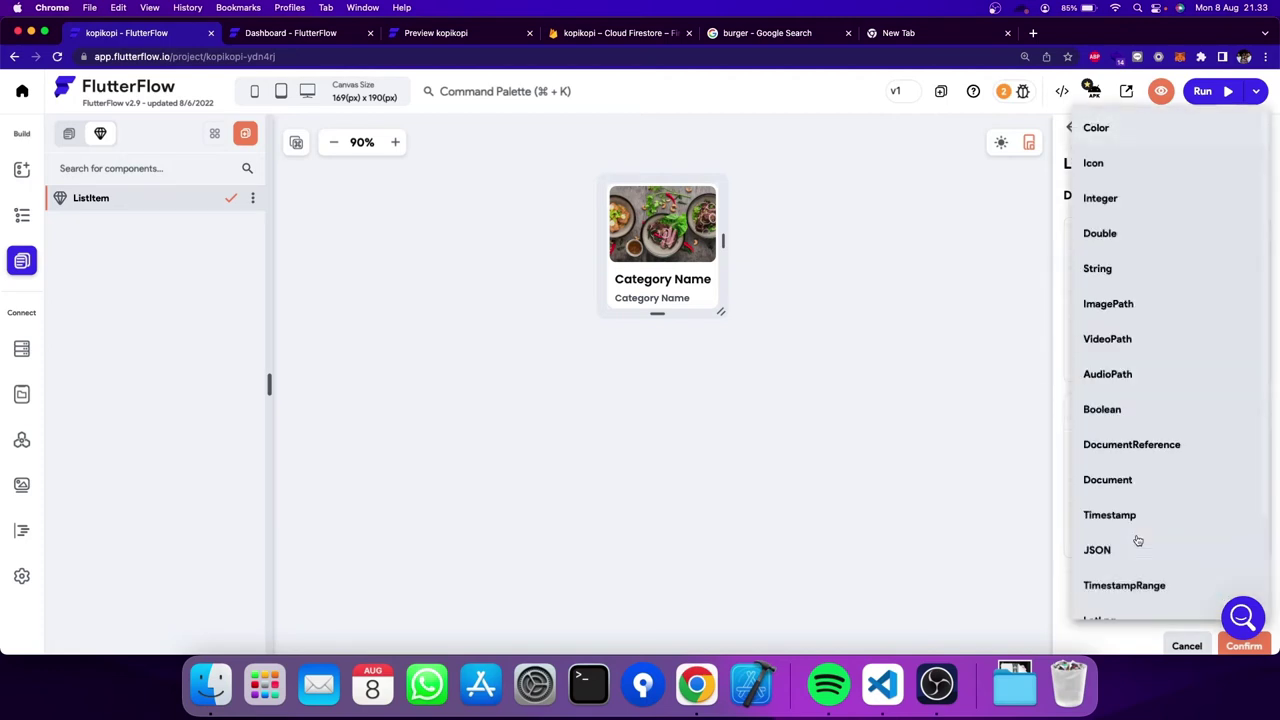
{"action": "left_click", "coordinate": [1140, 274]}
{"action": "scroll", "coordinate": [1170, 530], "scroll_direction": "down", "scroll_amount": 2}
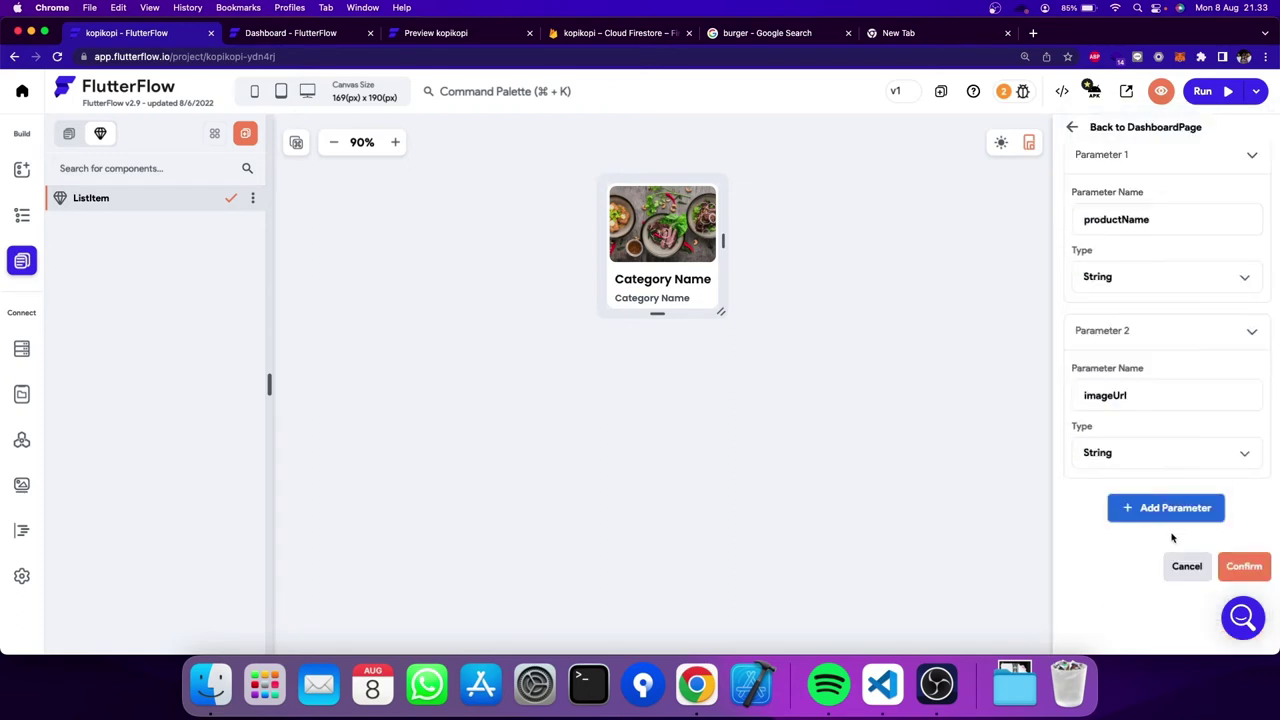
{"action": "left_click", "coordinate": [1236, 564]}
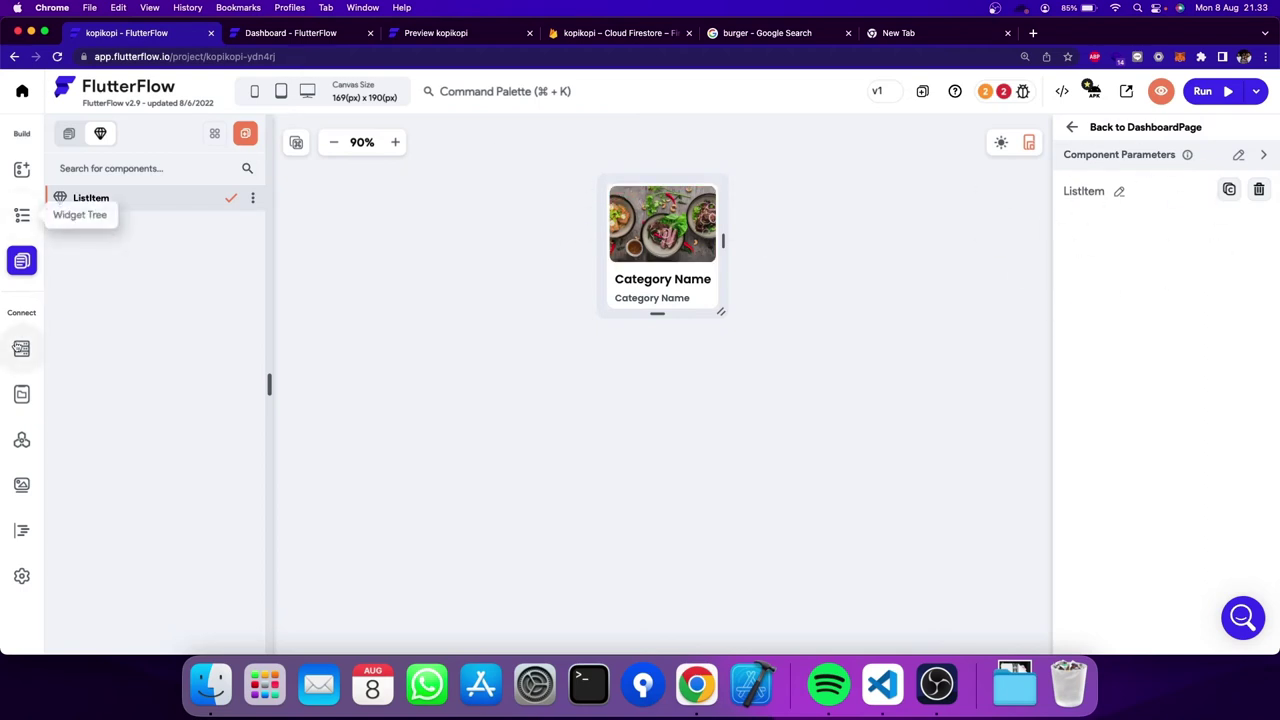
Open DashboardPage and select the ListItem card to inspect its productName field
{"action": "left_click", "coordinate": [22, 215]}
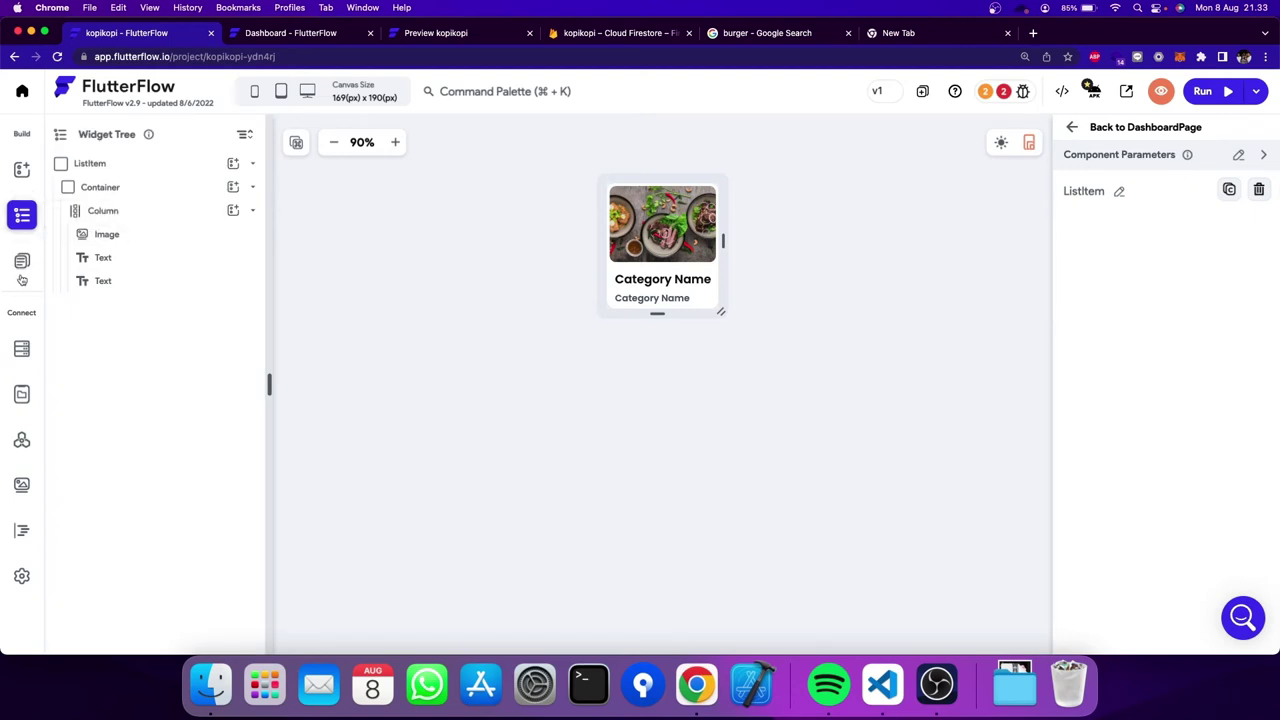
{"action": "left_click", "coordinate": [22, 261]}
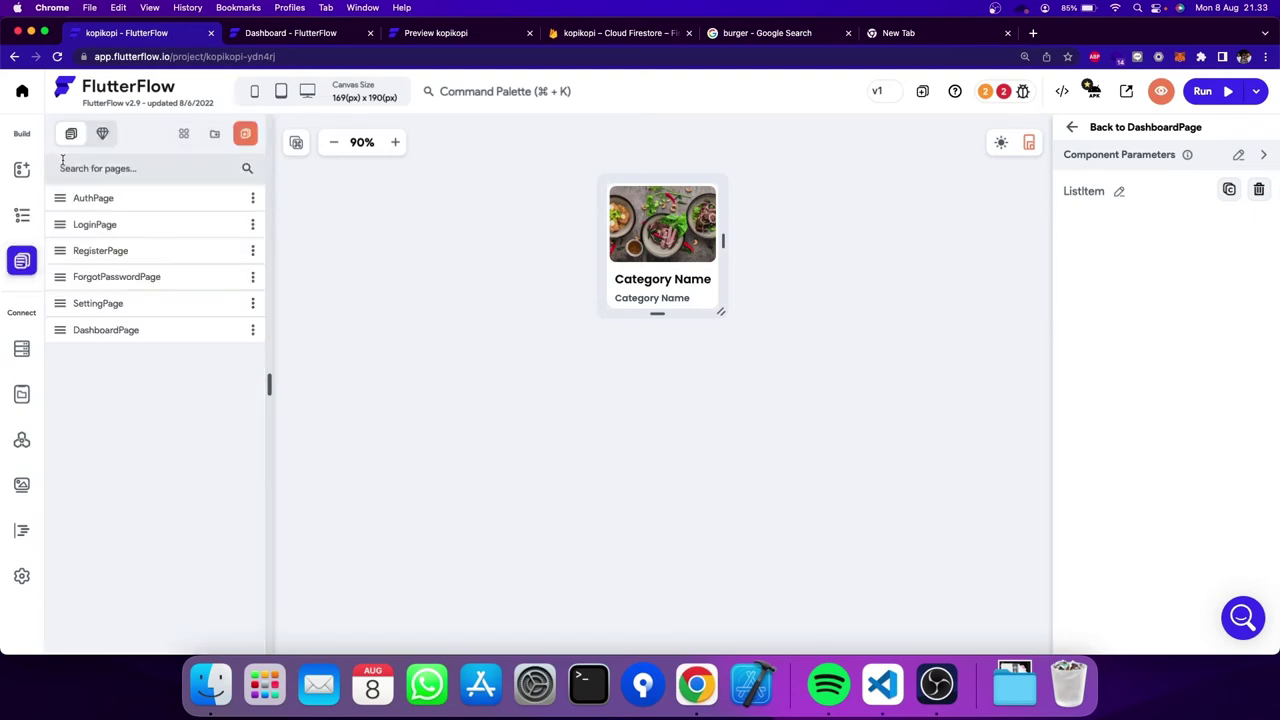
{"action": "left_click", "coordinate": [100, 330]}
{"action": "left_click", "coordinate": [21, 216]}
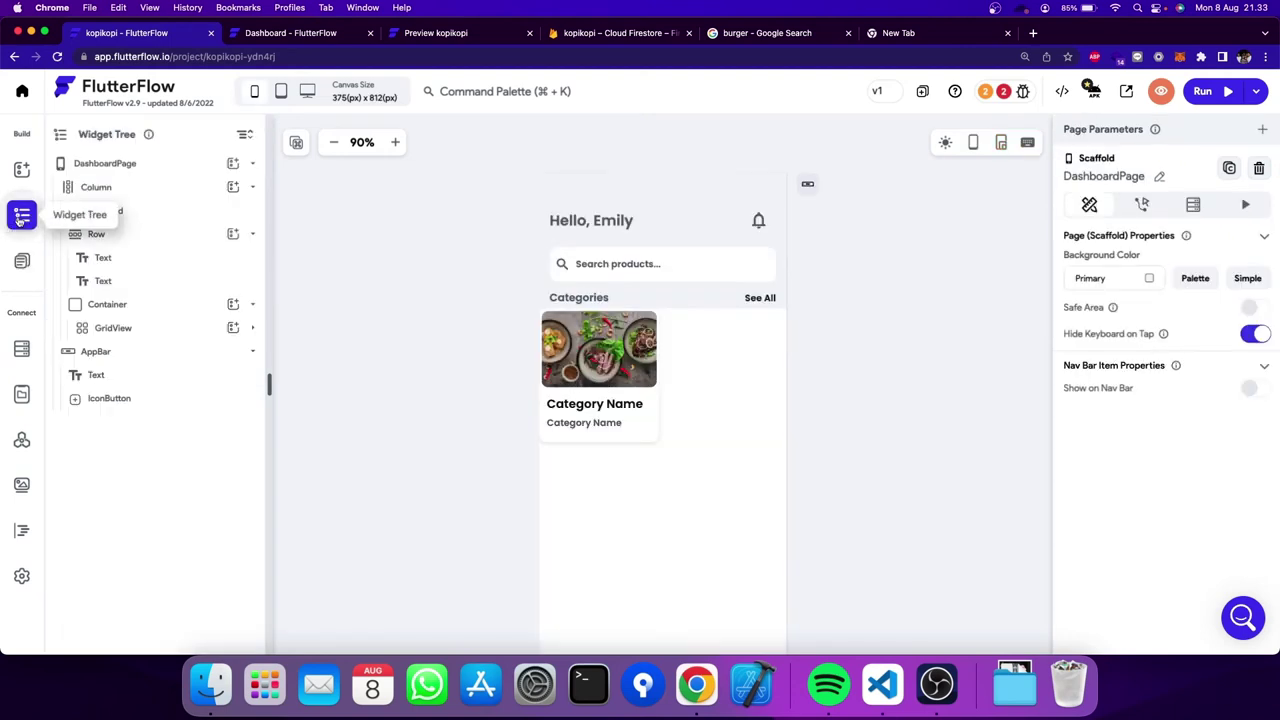
{"action": "left_click", "coordinate": [607, 290]}
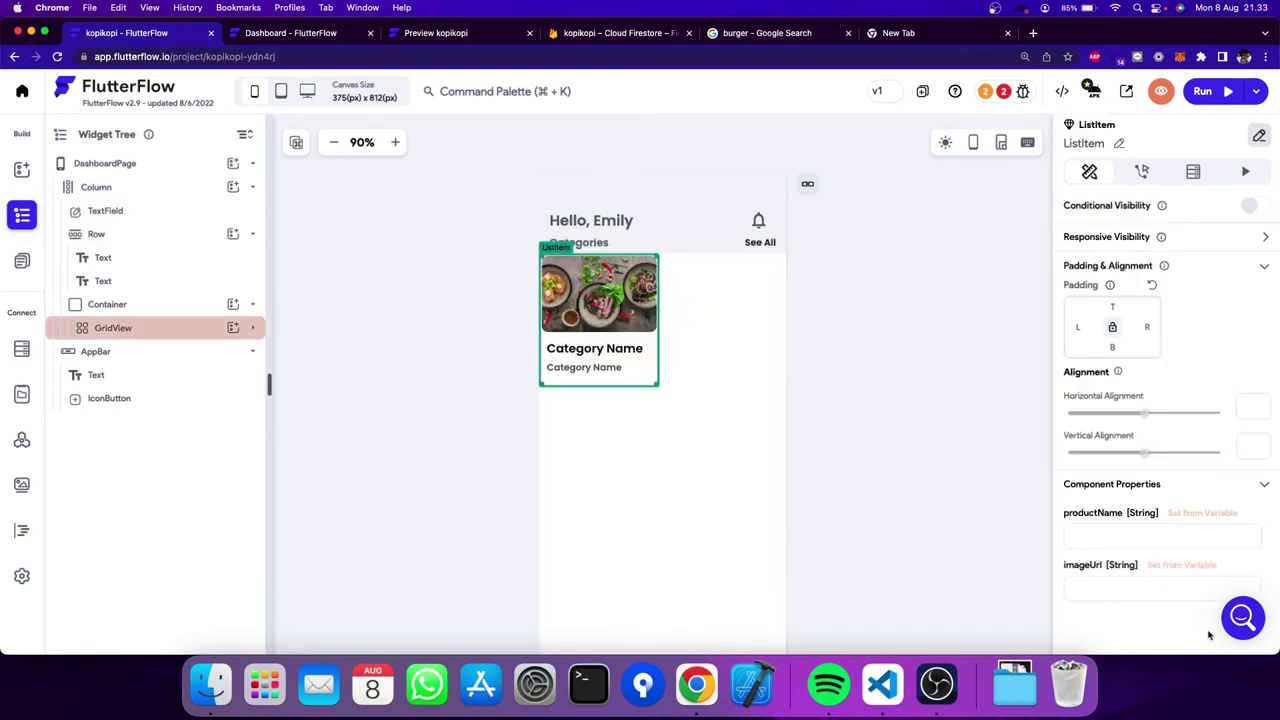
{"action": "left_click", "coordinate": [1108, 528]}
Give the GridView a Query Collection backend query on items returning a List of Documents
{"action": "left_click", "coordinate": [113, 328]}
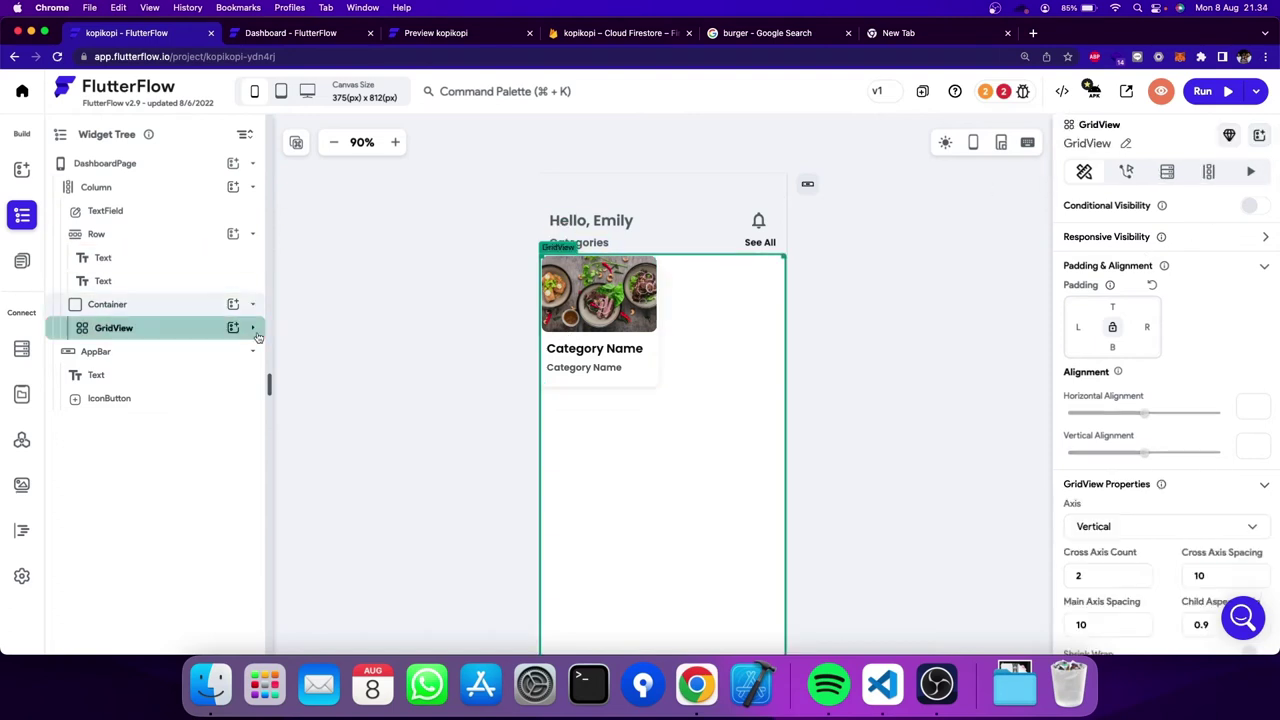
{"action": "left_click", "coordinate": [1167, 173]}
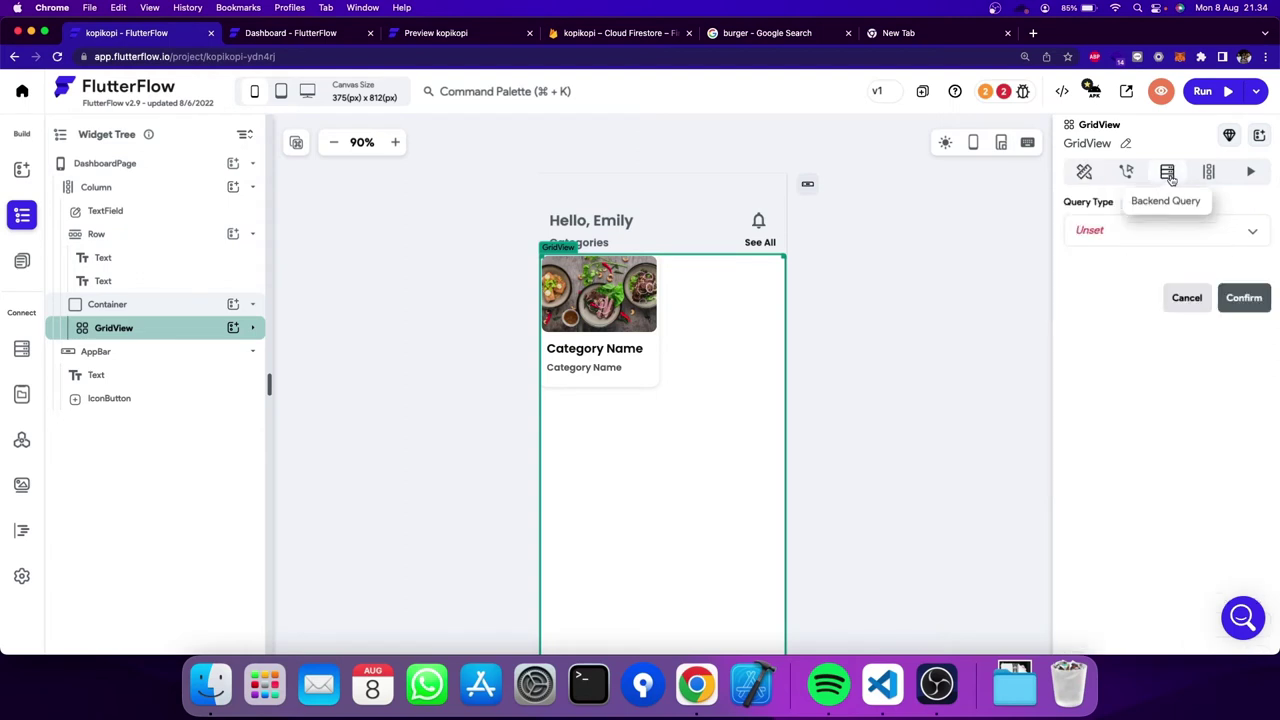
{"action": "left_click", "coordinate": [1086, 236]}
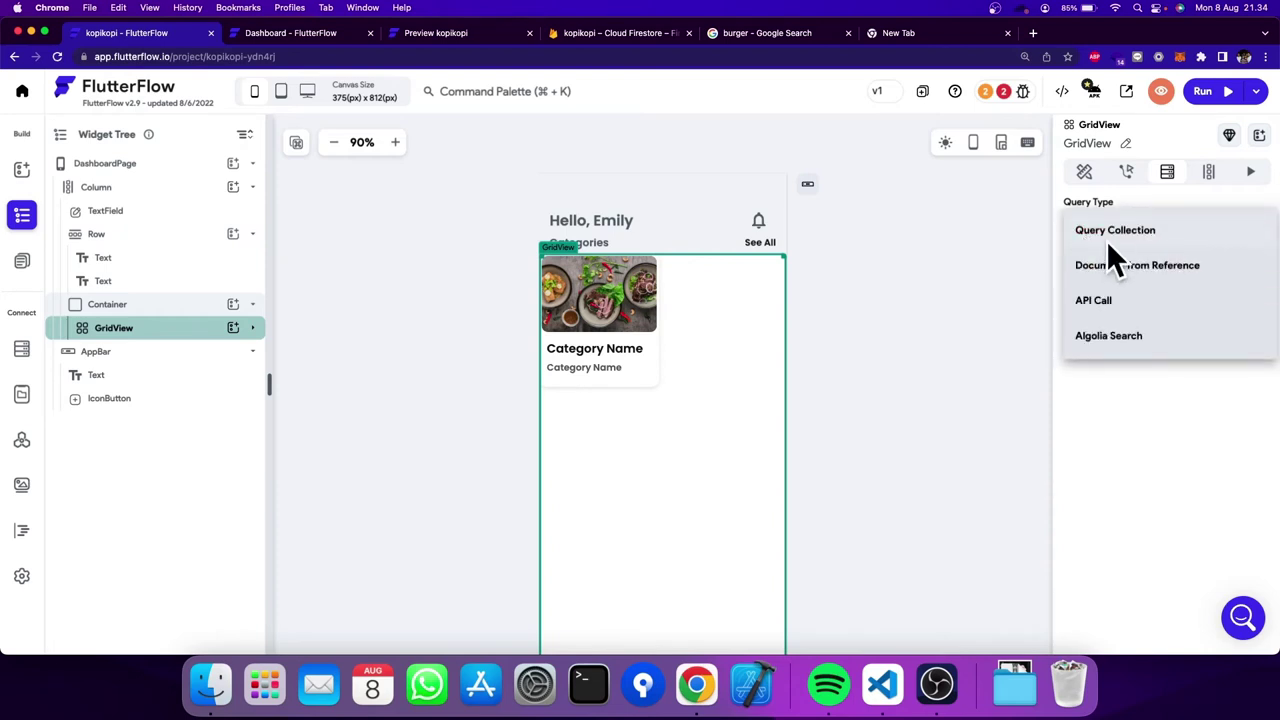
{"action": "left_click", "coordinate": [1129, 246]}
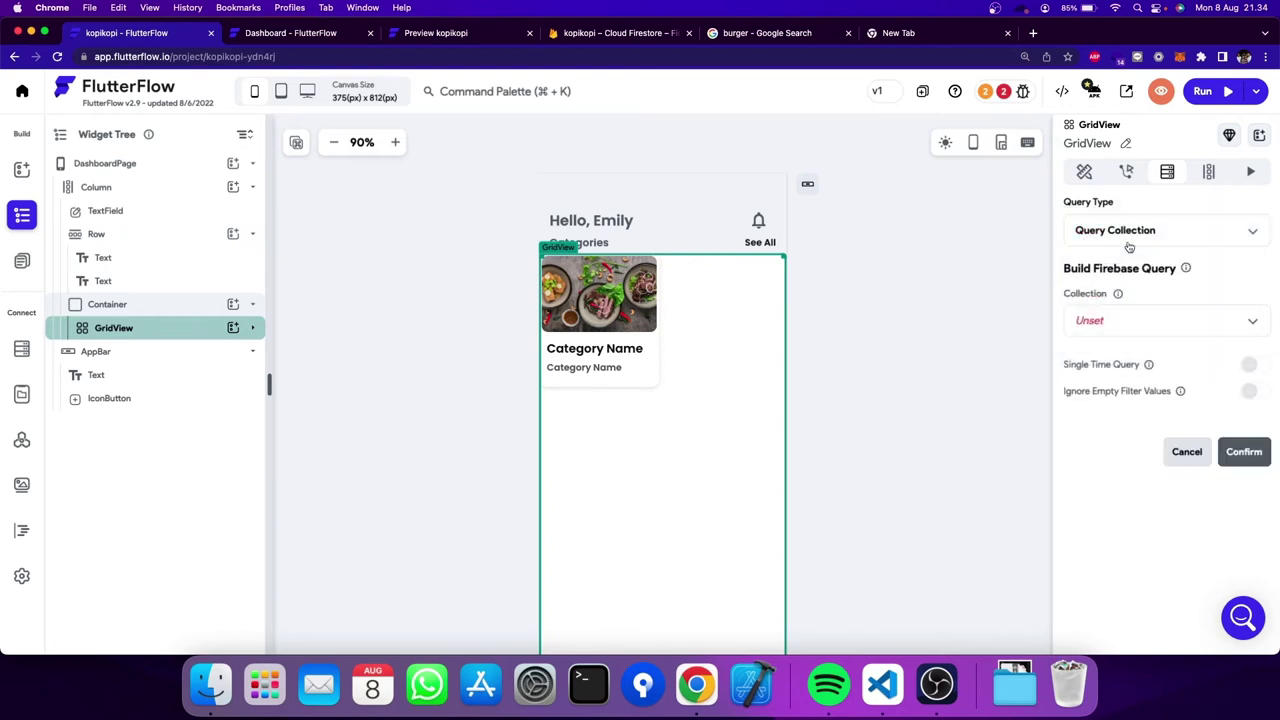
{"action": "left_click", "coordinate": [1152, 322]}
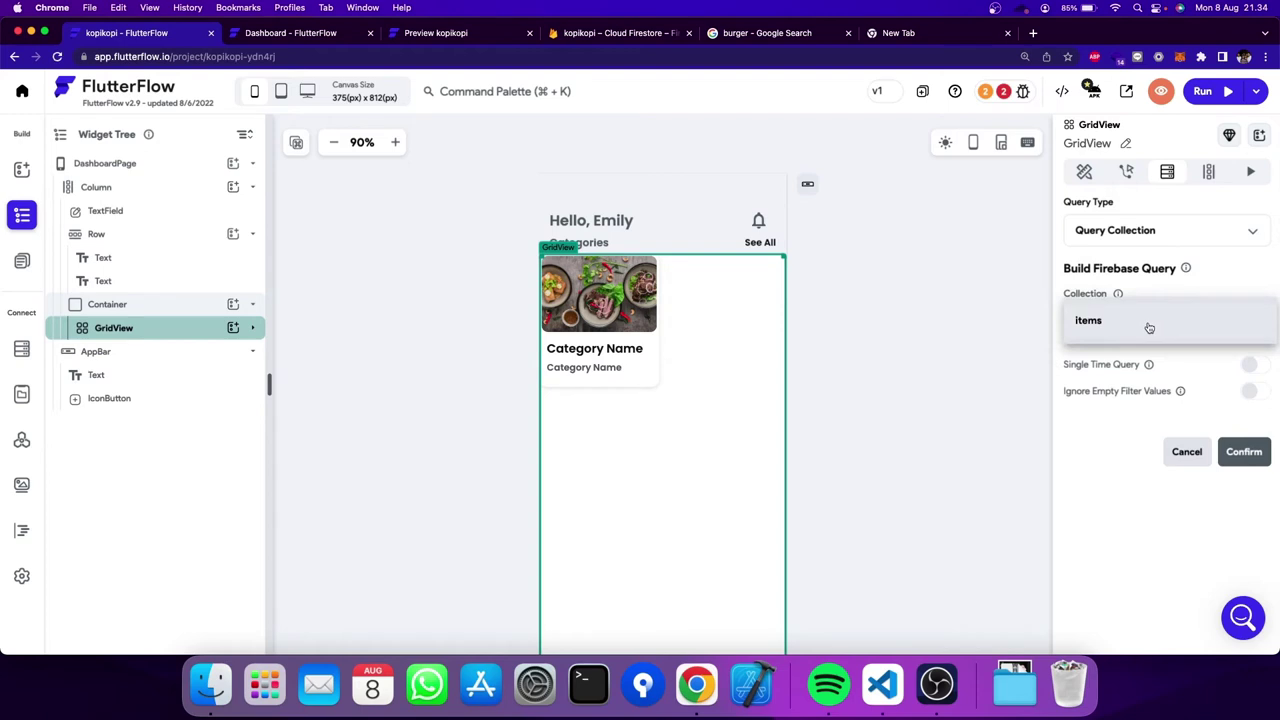
{"action": "left_click", "coordinate": [1093, 324]}
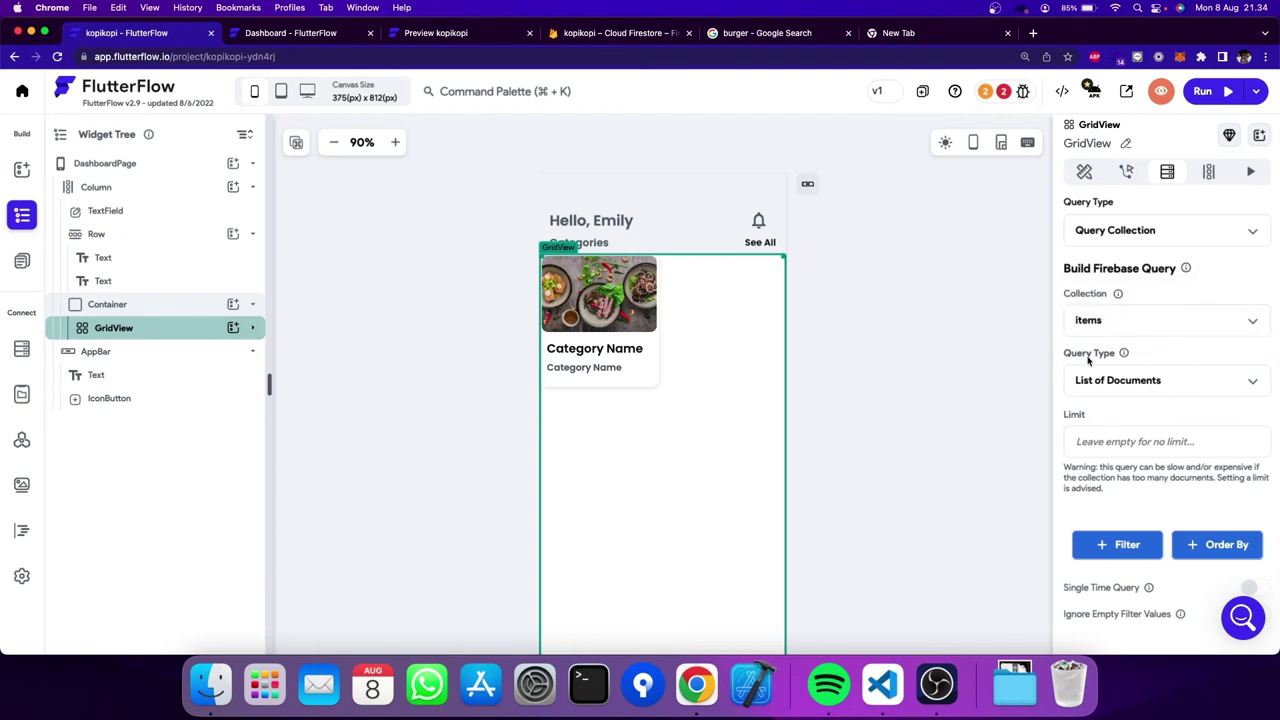
{"action": "left_click", "coordinate": [1158, 385]}
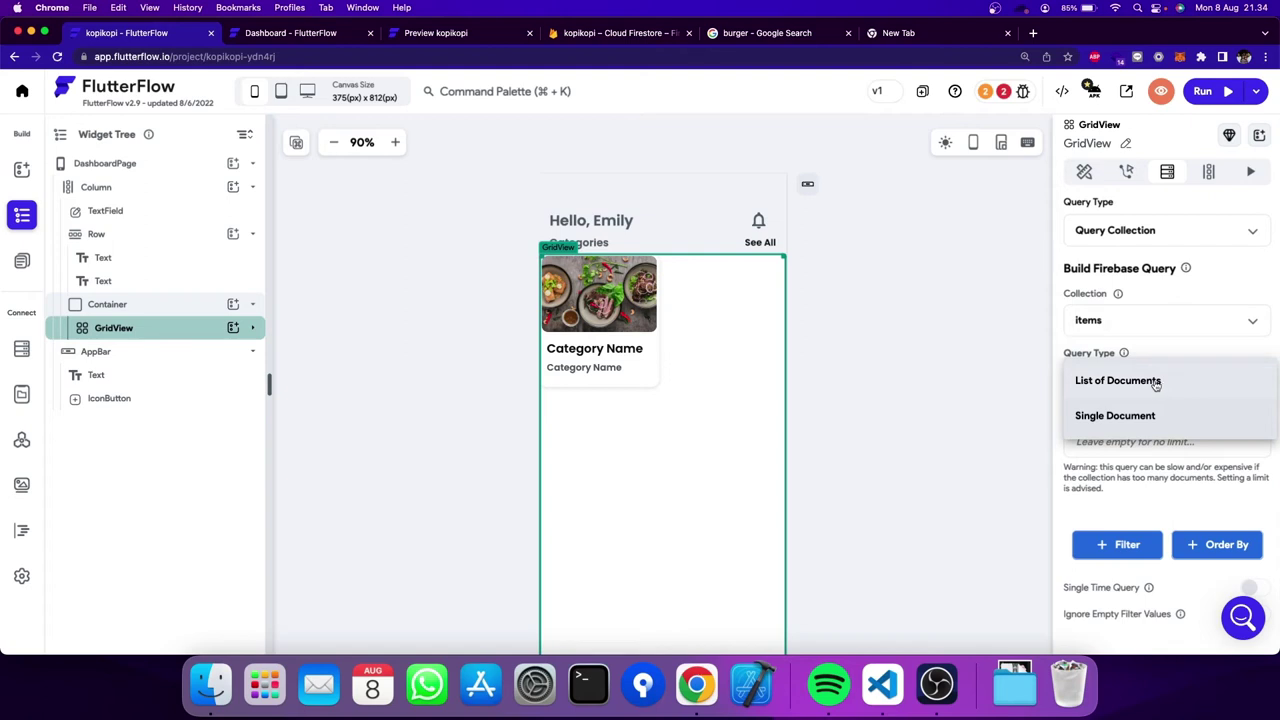
{"action": "left_click", "coordinate": [1156, 385]}
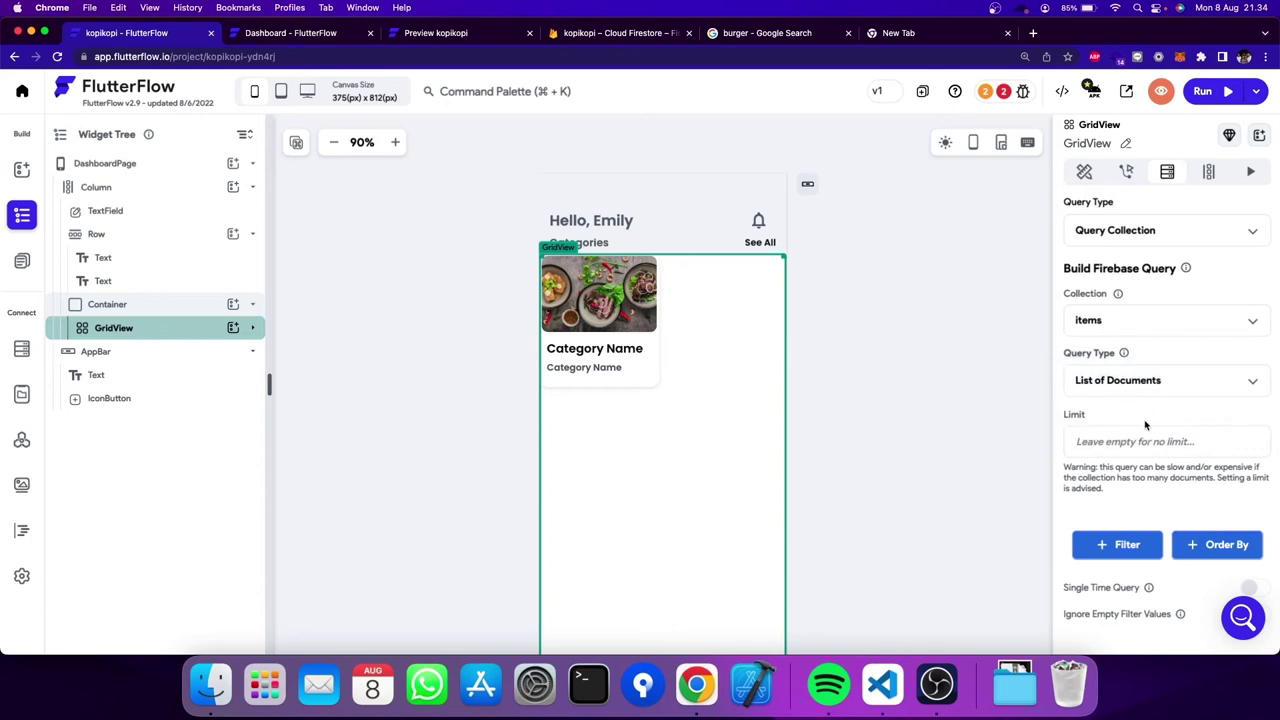
{"action": "left_click", "coordinate": [1141, 441]}
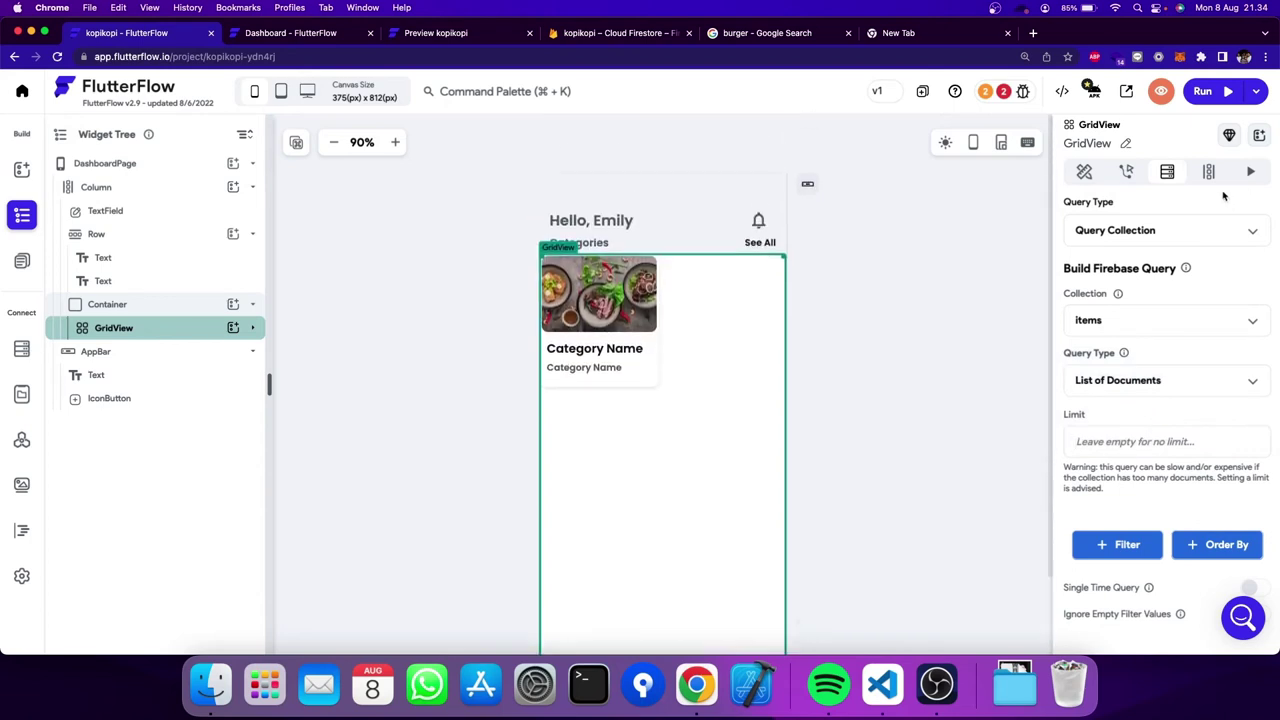
Select the ListItem in the GridView, check productName's variable options, then reselect the GridView
{"action": "left_click", "coordinate": [1078, 174]}
{"action": "scroll", "coordinate": [1107, 480], "scroll_direction": "down", "scroll_amount": 3}
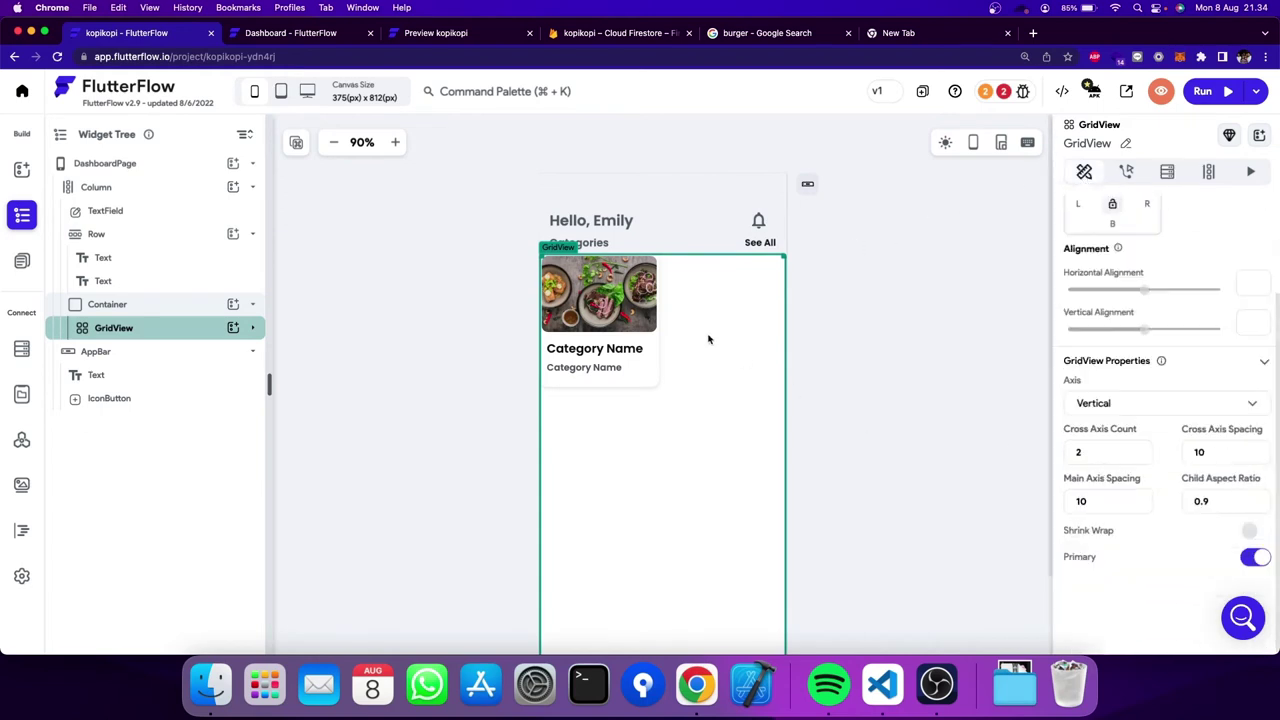
{"action": "left_click", "coordinate": [252, 328]}
{"action": "scroll", "coordinate": [1193, 290], "scroll_direction": "up", "scroll_amount": 3}
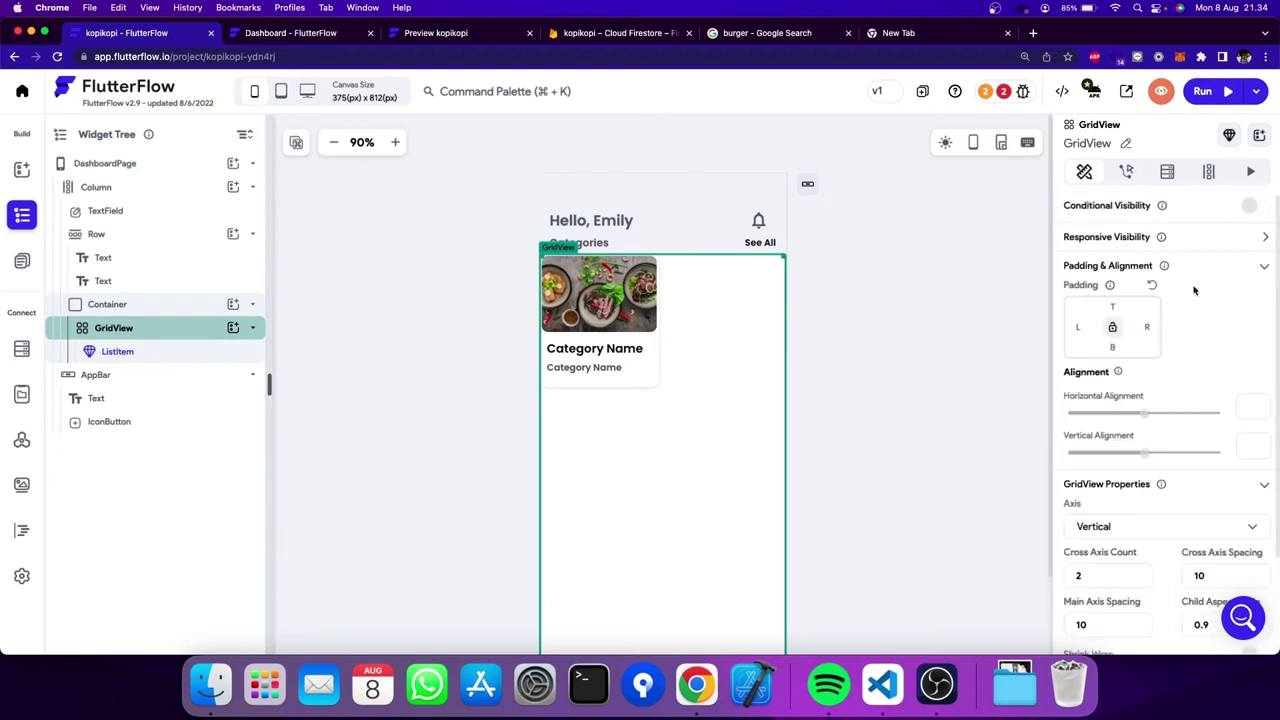
{"action": "left_click", "coordinate": [564, 318]}
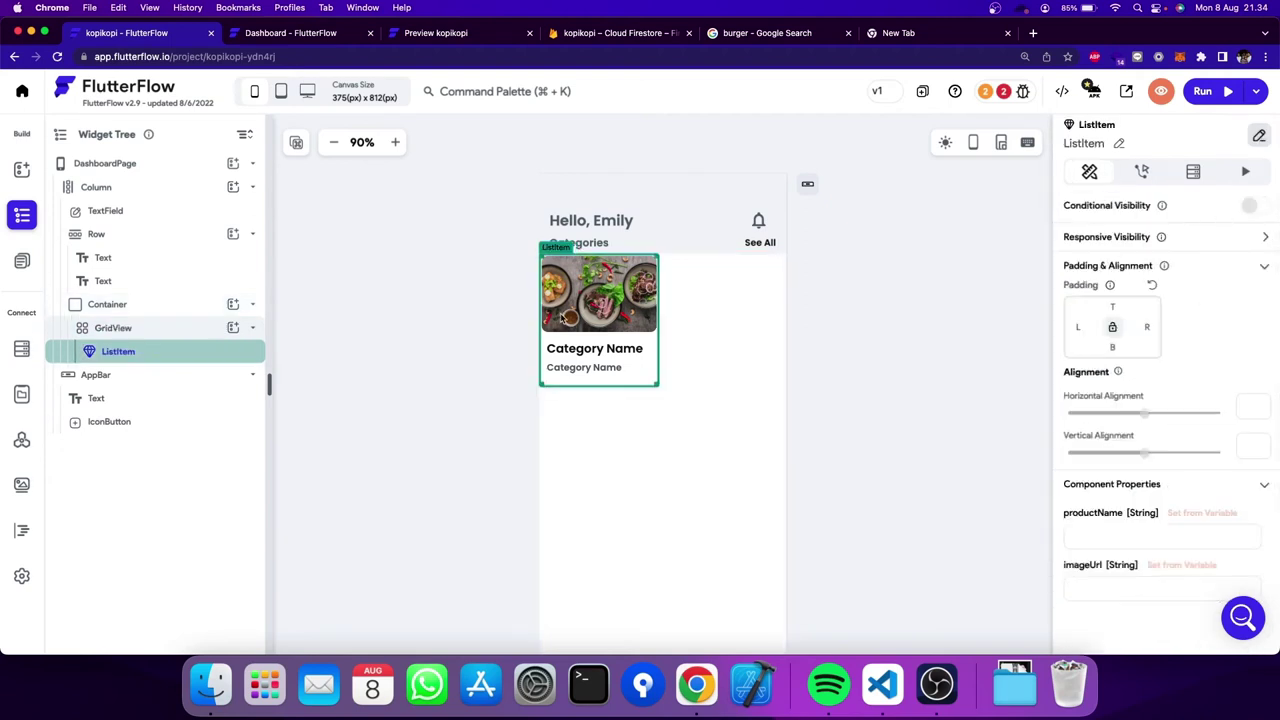
{"action": "scroll", "coordinate": [1229, 307], "scroll_direction": "down", "scroll_amount": 1}
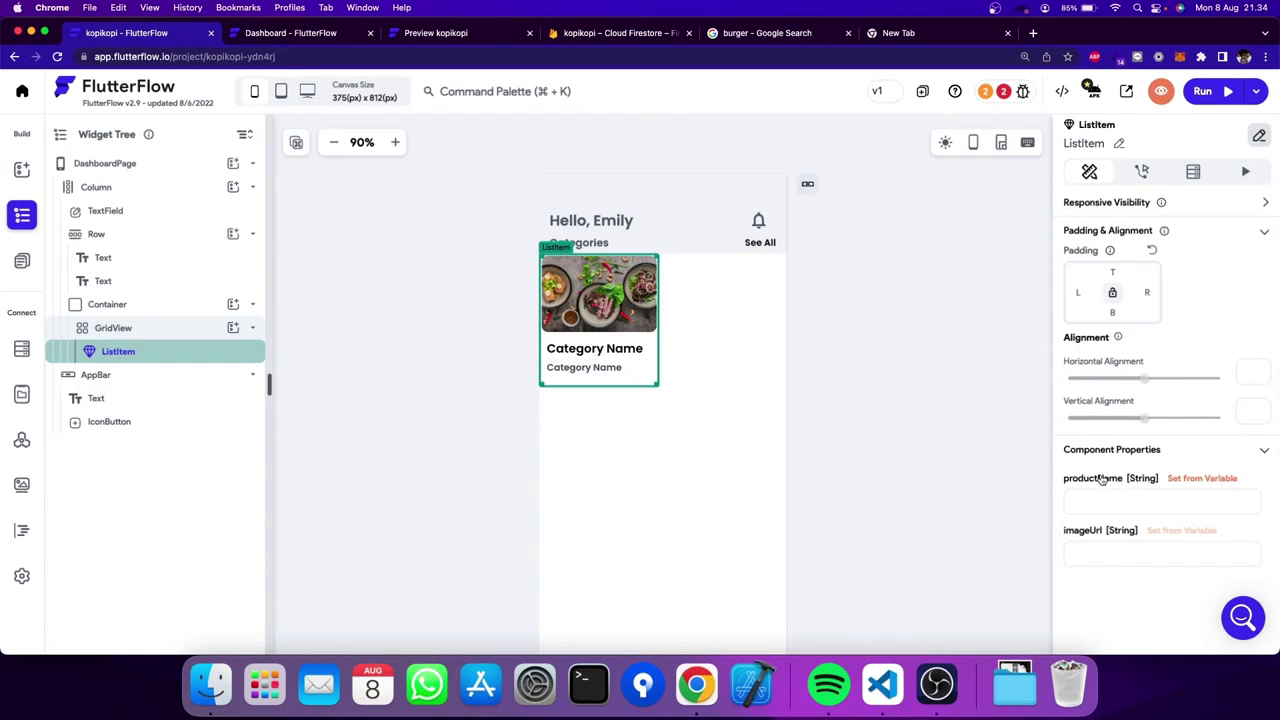
{"action": "left_click", "coordinate": [1200, 484]}
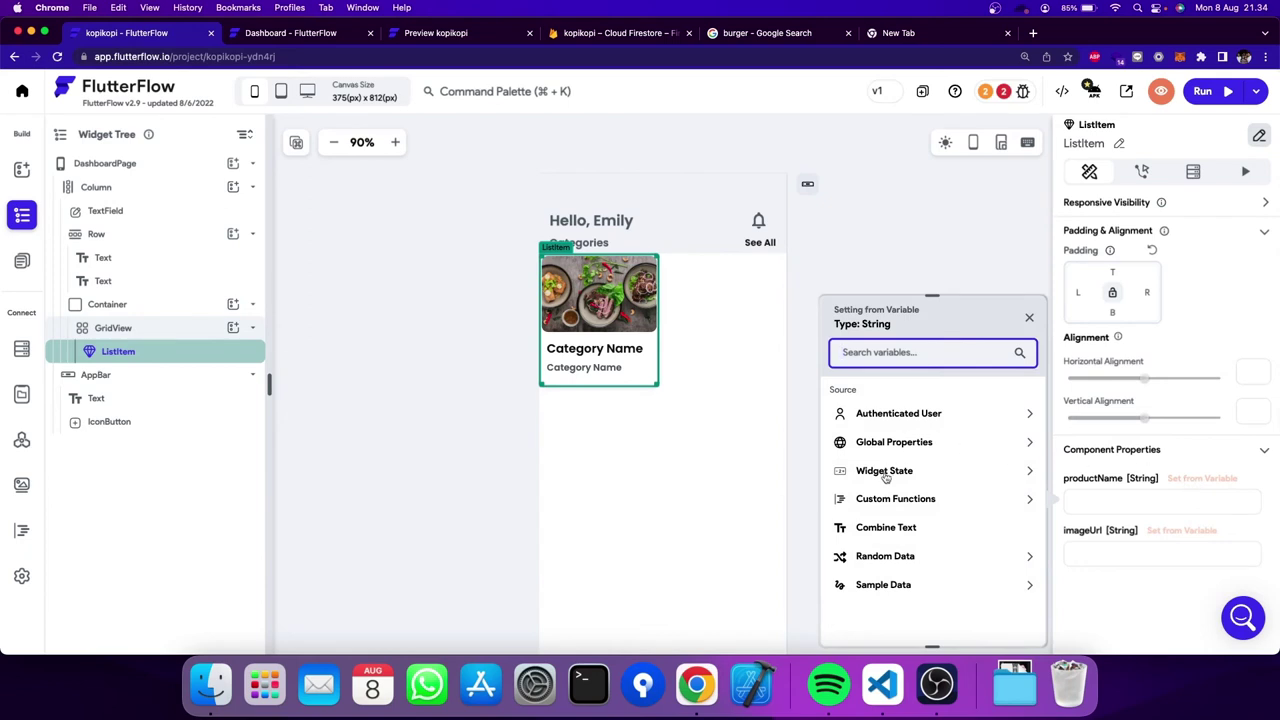
{"action": "left_click", "coordinate": [180, 328]}
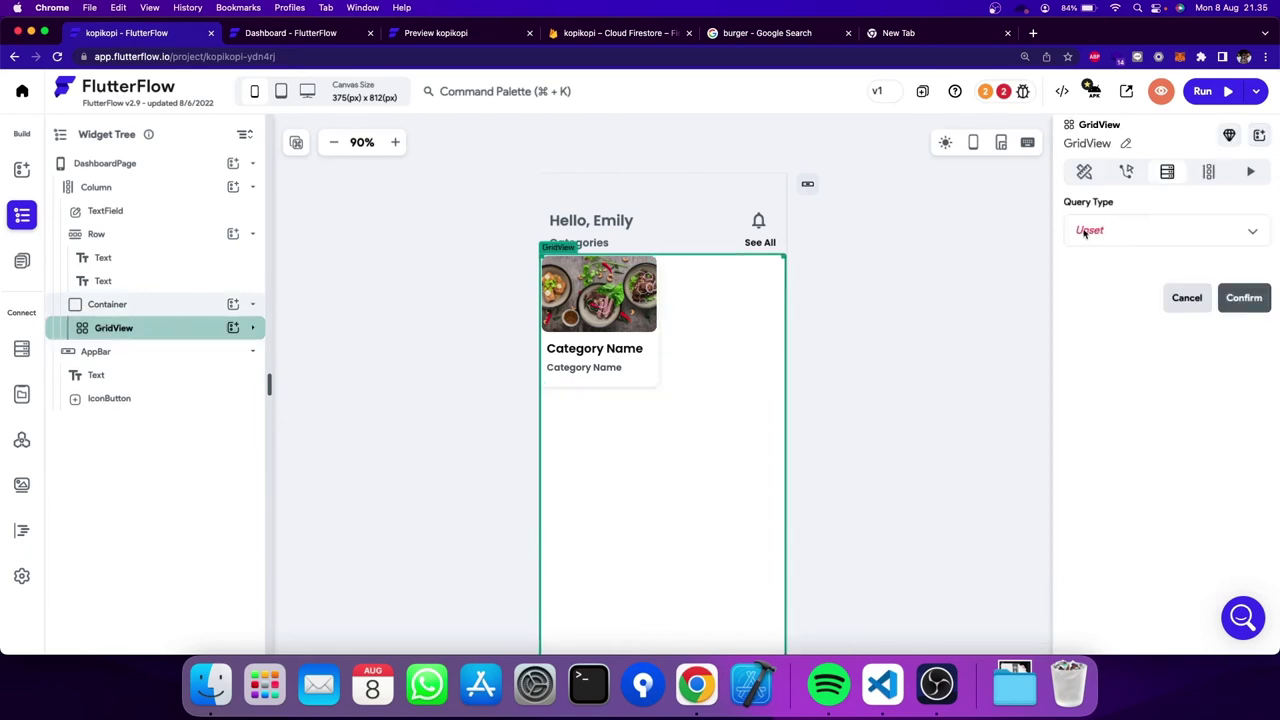
Set the GridView query to the items collection as a List of Documents and confirm
{"action": "left_click", "coordinate": [1137, 230]}
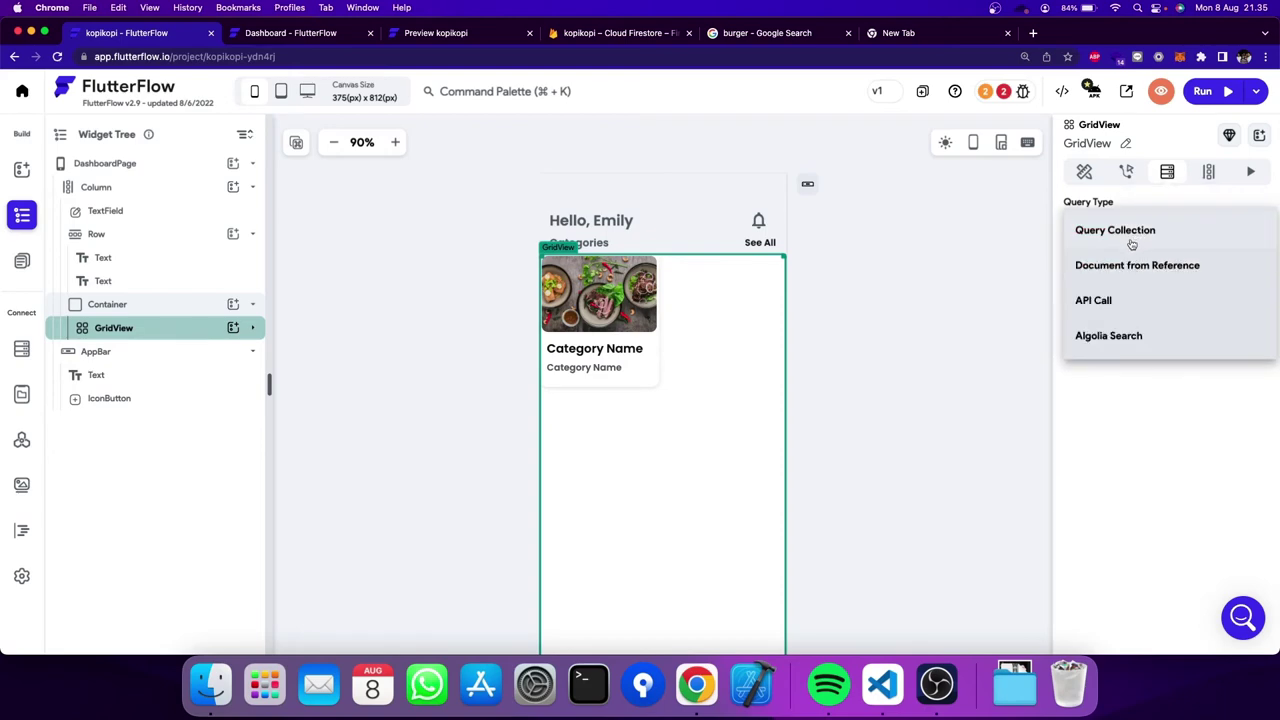
{"action": "left_click", "coordinate": [1130, 236]}
{"action": "left_click", "coordinate": [1125, 322]}
{"action": "left_click", "coordinate": [1115, 325]}
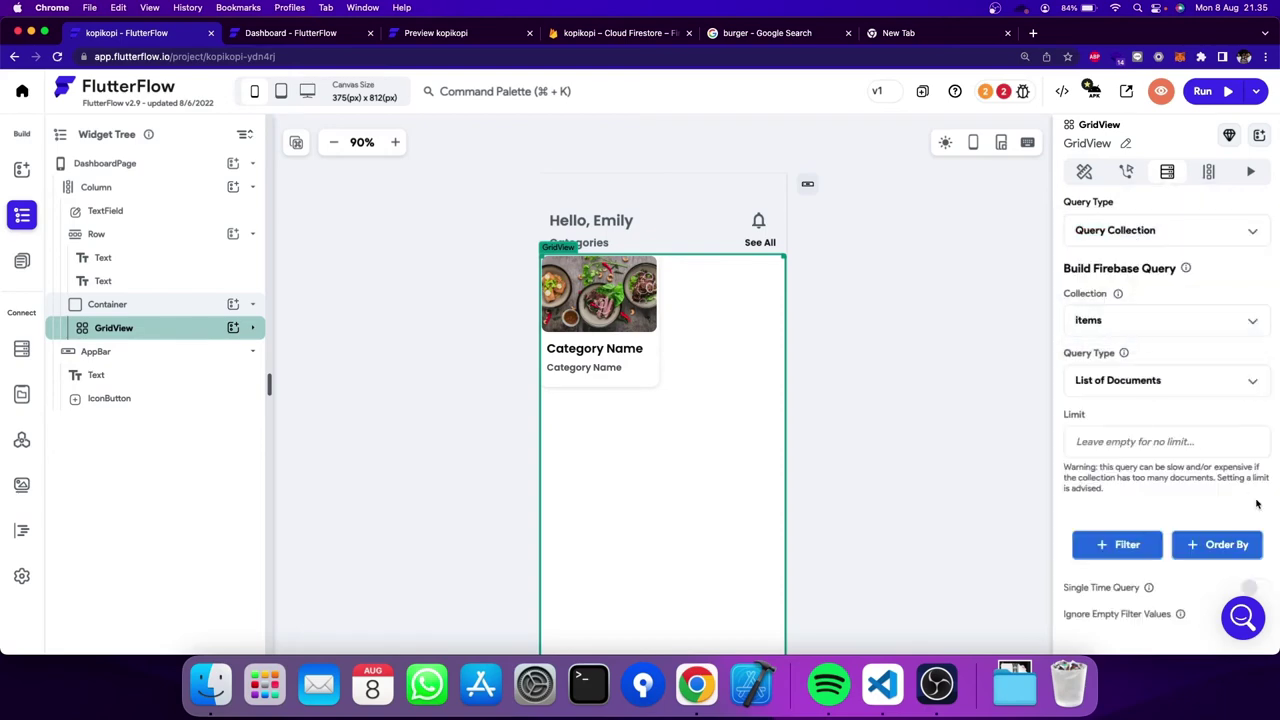
{"action": "scroll", "coordinate": [1257, 500], "scroll_direction": "down", "scroll_amount": 3}
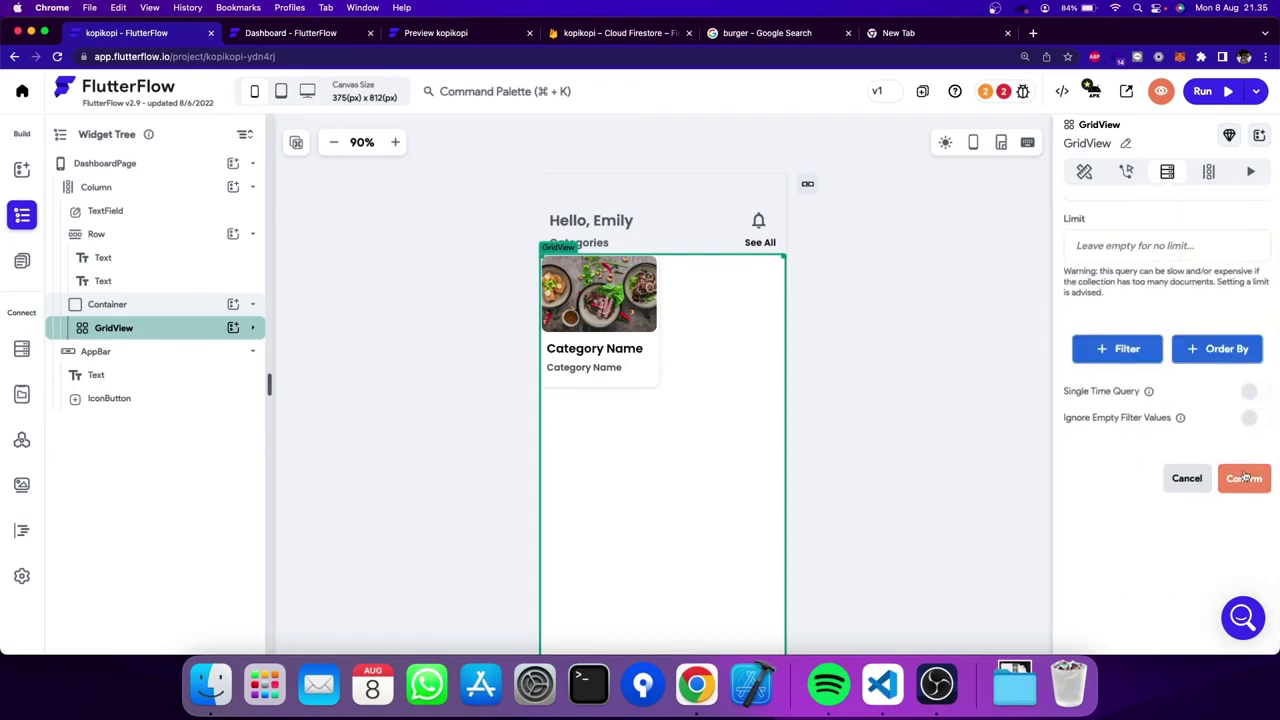
{"action": "left_click", "coordinate": [1245, 477]}
{"action": "left_click", "coordinate": [740, 440]}
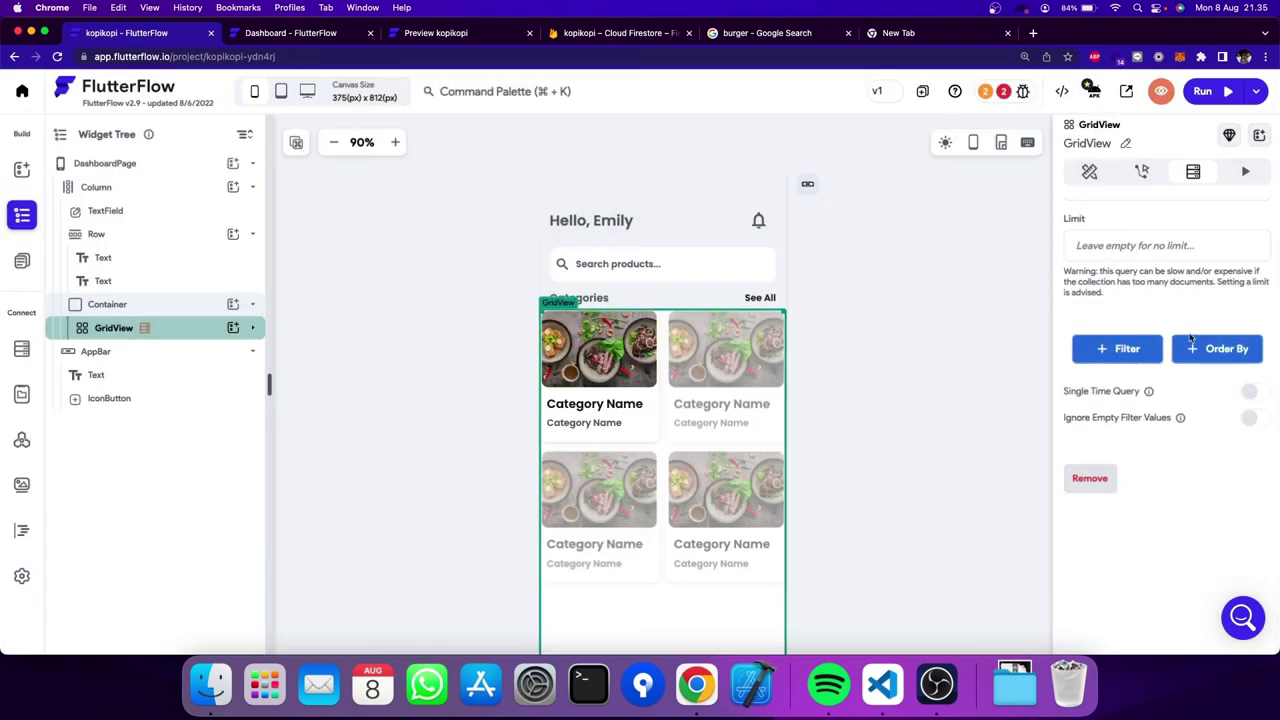
{"action": "scroll", "coordinate": [1195, 360], "scroll_direction": "up", "scroll_amount": 3}
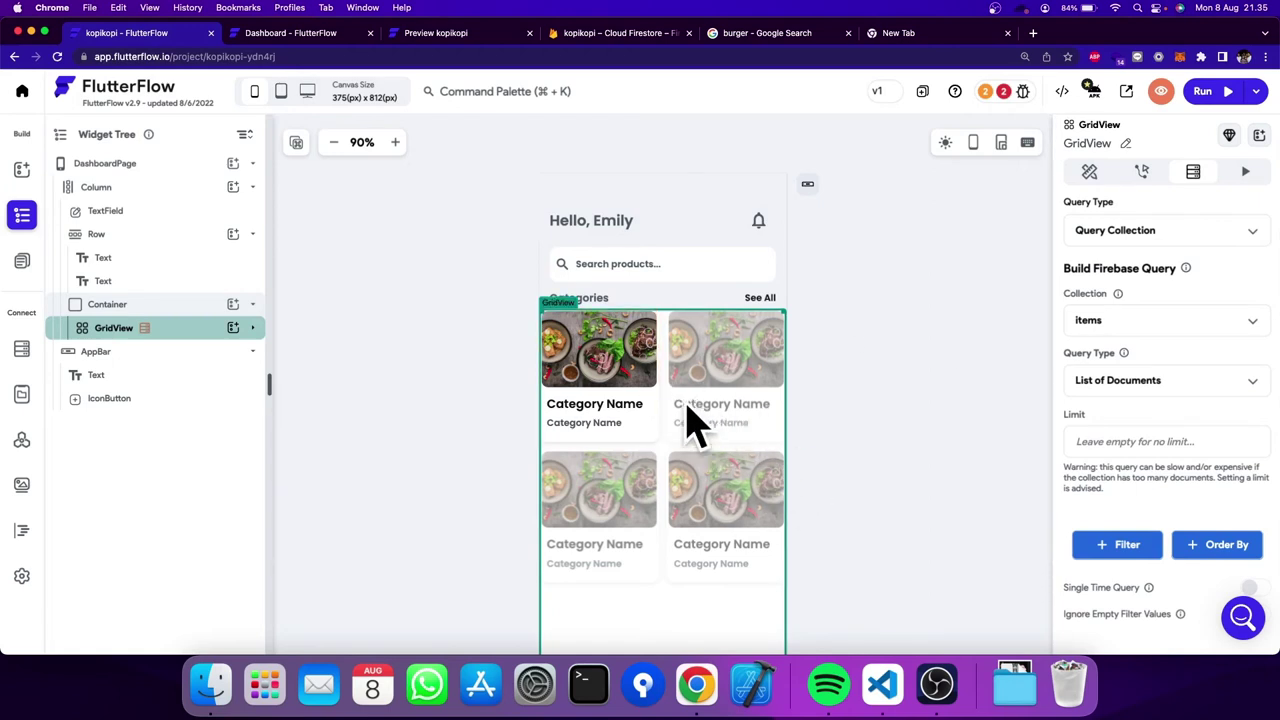
{"action": "scroll", "coordinate": [700, 445], "scroll_direction": "down", "scroll_amount": 2}
{"action": "scroll", "coordinate": [705, 400], "scroll_direction": "up", "scroll_amount": 1}
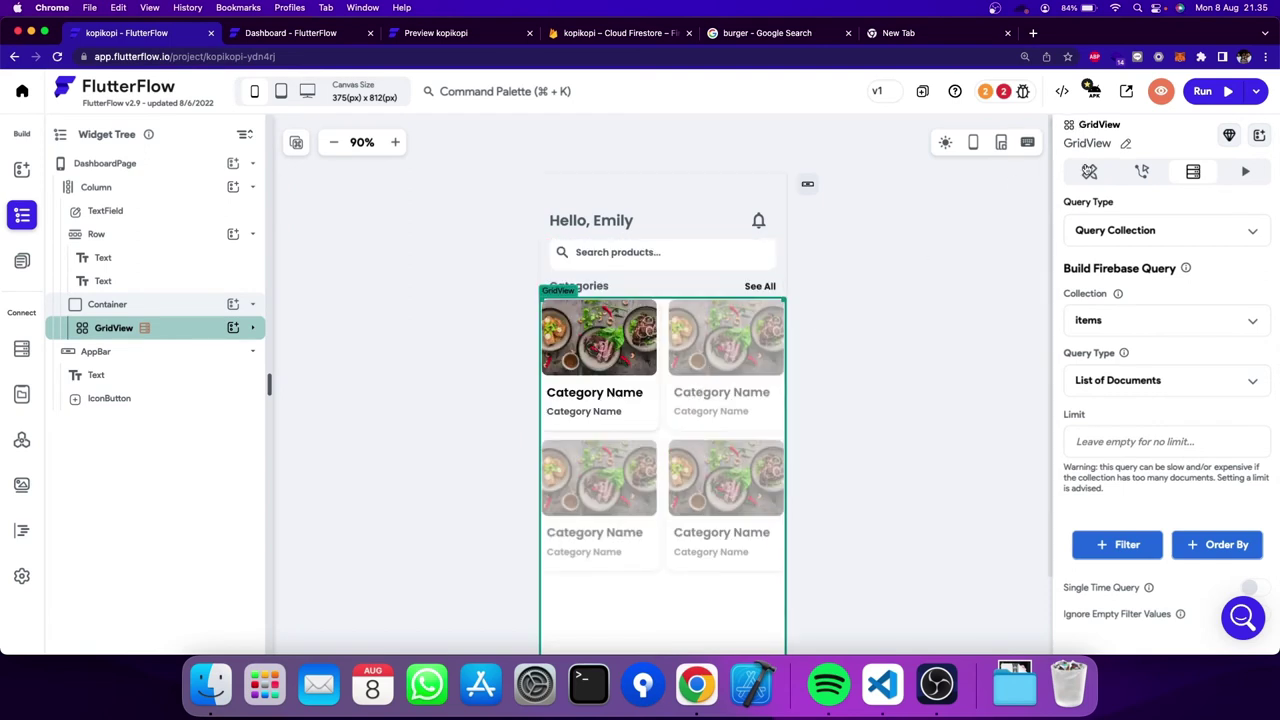
Show the GridView's Properties and expand it to reveal the nested ListItem
{"action": "left_click", "coordinate": [1089, 171]}
{"action": "scroll", "coordinate": [1160, 400], "scroll_direction": "down", "scroll_amount": 1}
{"action": "scroll", "coordinate": [1160, 400], "scroll_direction": "down", "scroll_amount": 3}
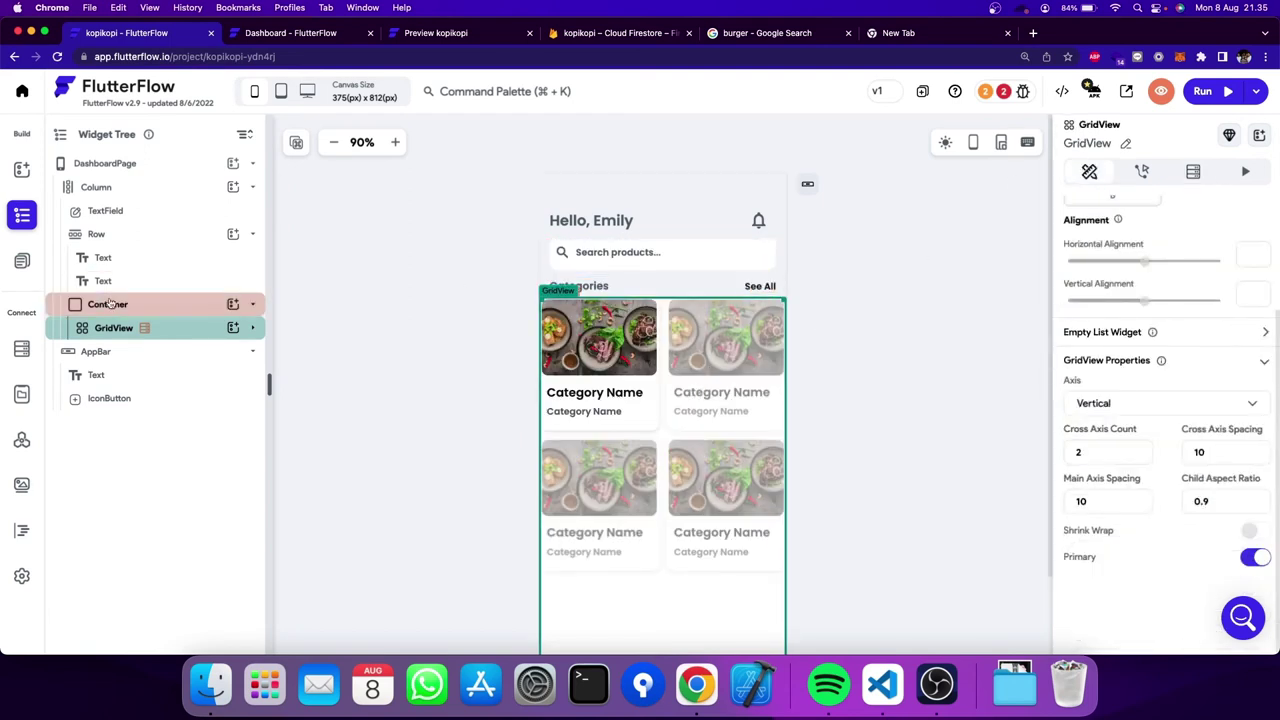
{"action": "left_click_drag", "start_coordinate": [110, 303], "coordinate": [183, 326]}
Bind the ListItem's productName to the items document's name field
{"action": "left_click", "coordinate": [597, 343]}
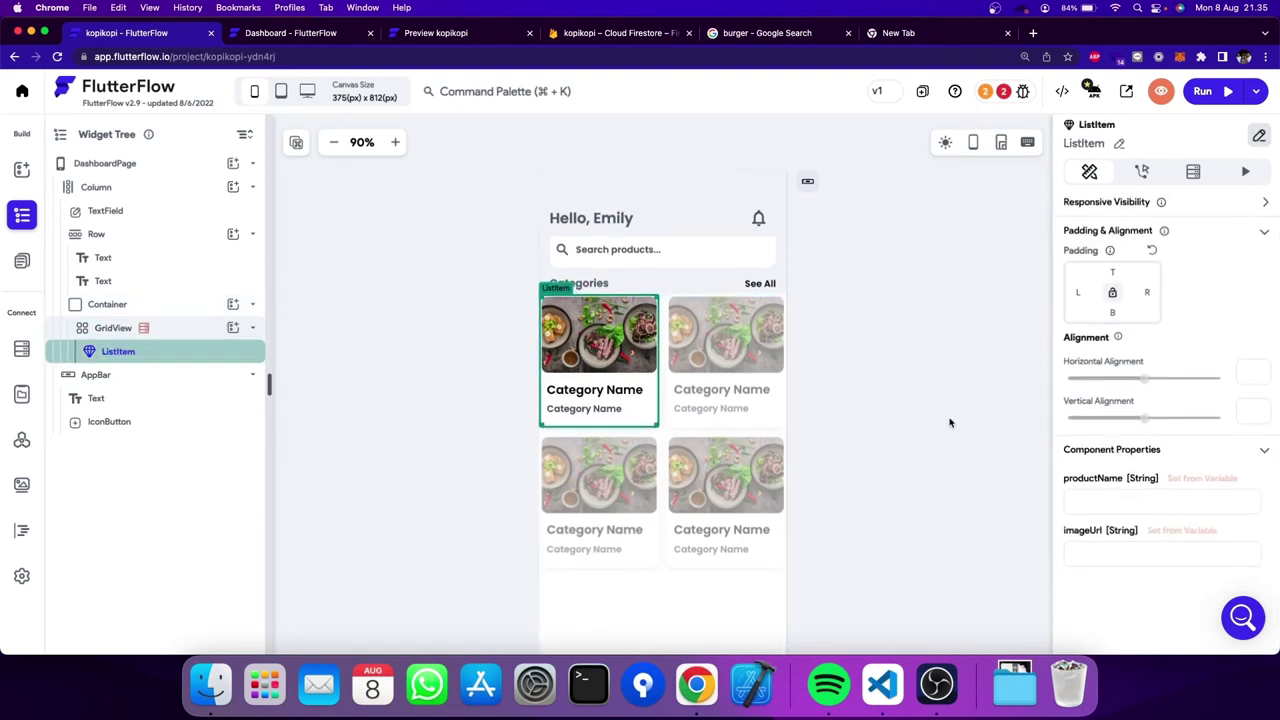
{"action": "left_click", "coordinate": [1193, 484]}
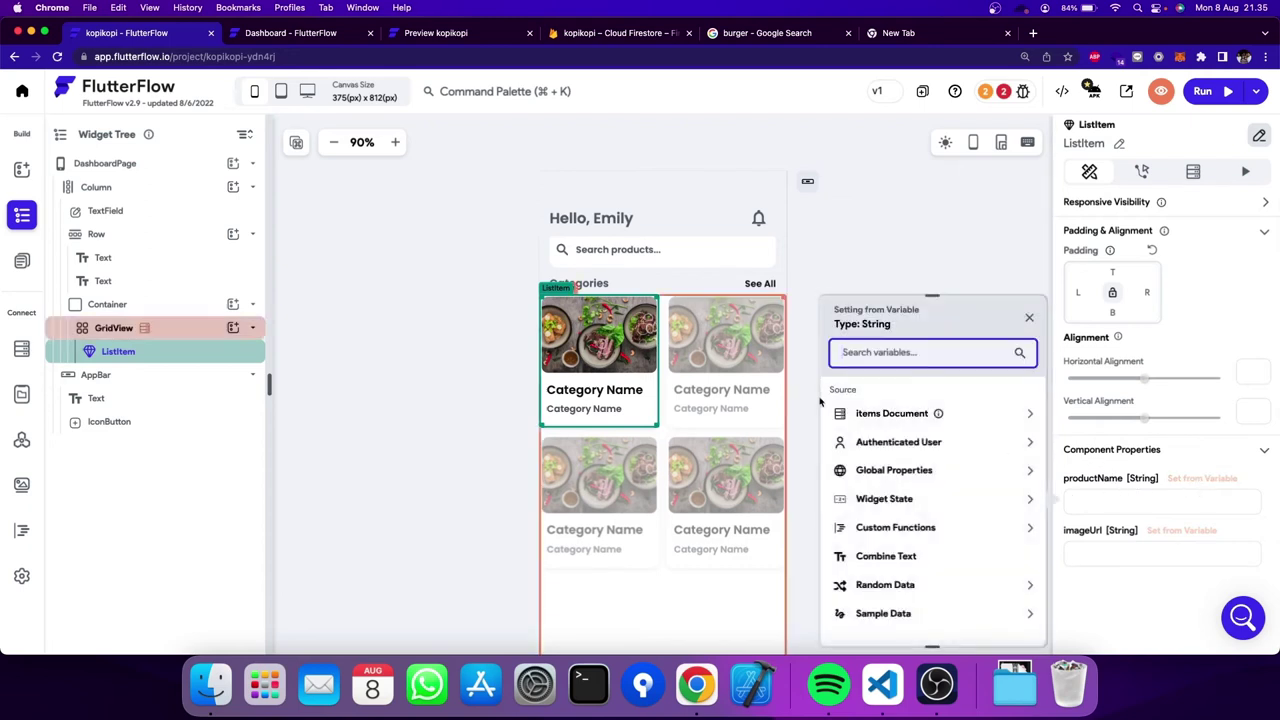
{"action": "left_click", "coordinate": [880, 414]}
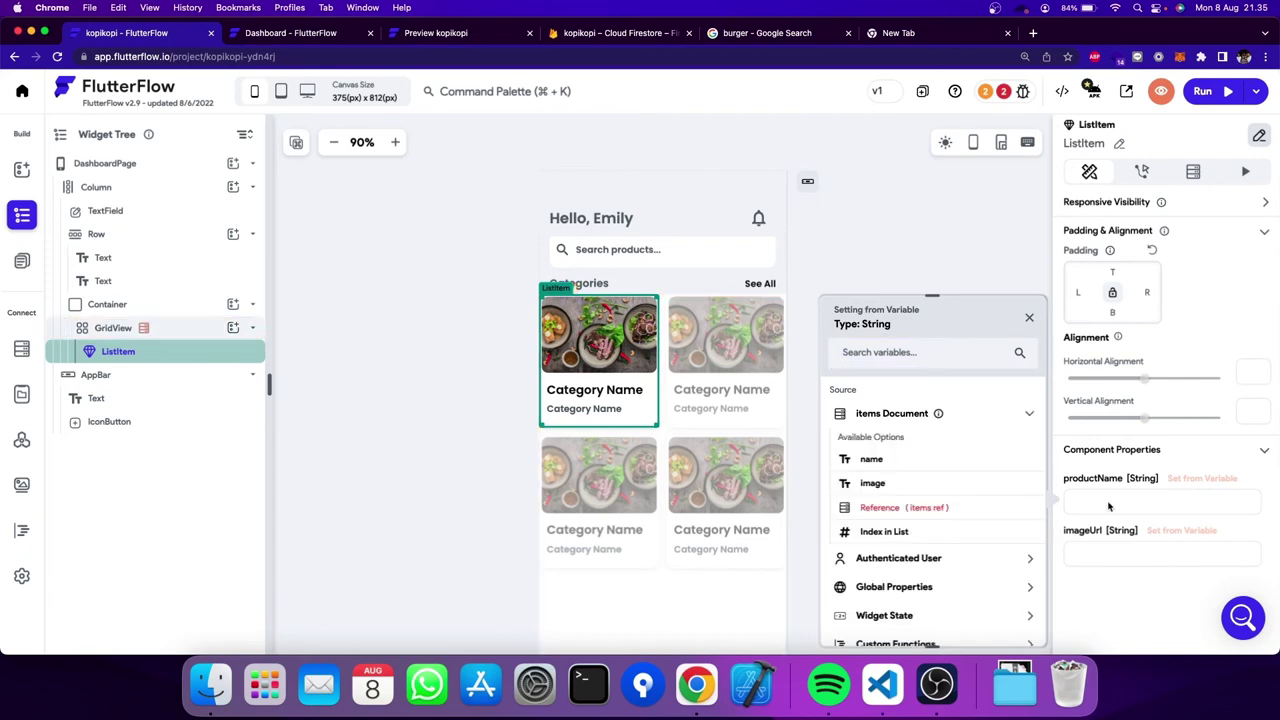
{"action": "left_click", "coordinate": [882, 460]}
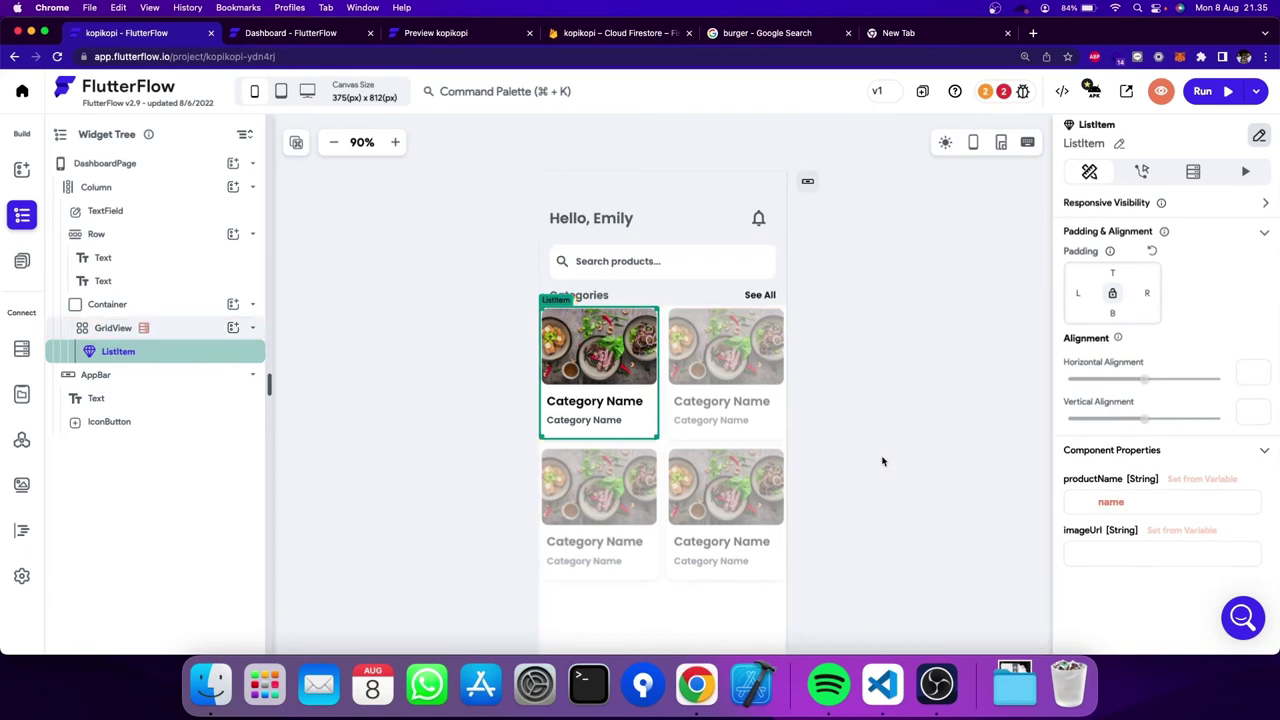
Bind imageUrl to the item's image field, then go to the Cloud Firestore console
{"action": "left_click", "coordinate": [1100, 553]}
{"action": "left_click", "coordinate": [1160, 532]}
{"action": "left_click", "coordinate": [900, 422]}
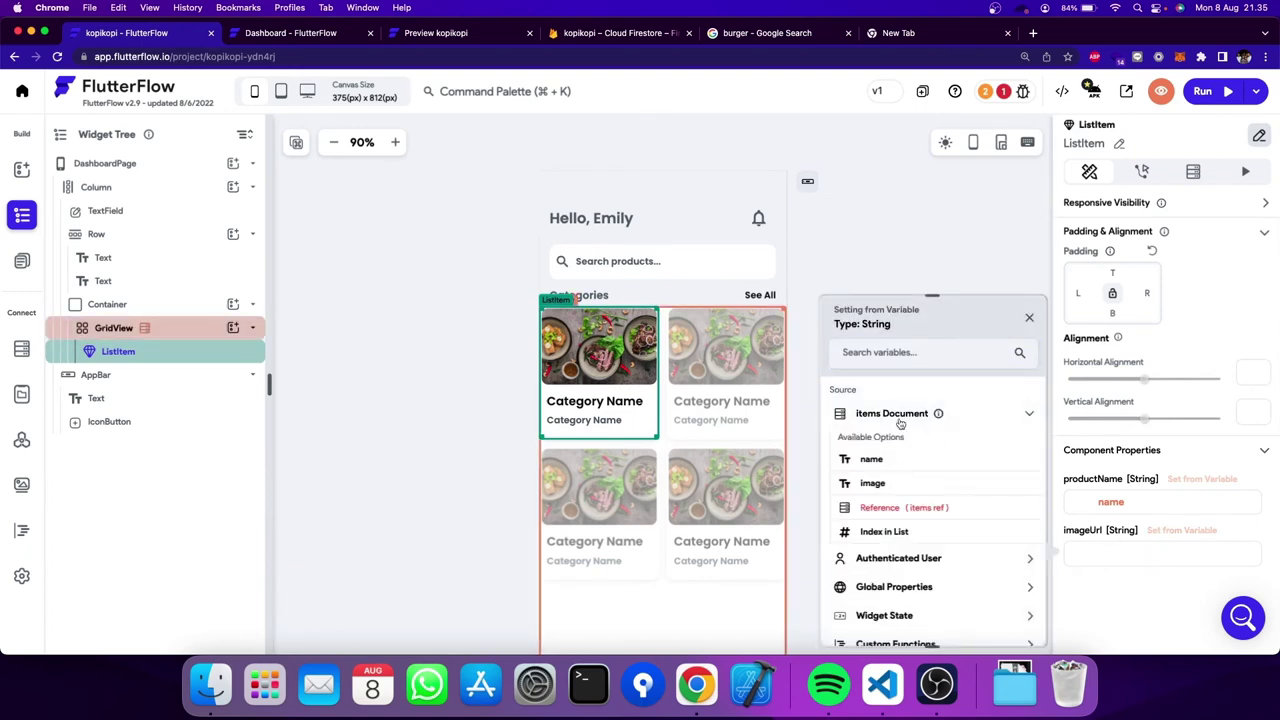
{"action": "left_click", "coordinate": [872, 483]}
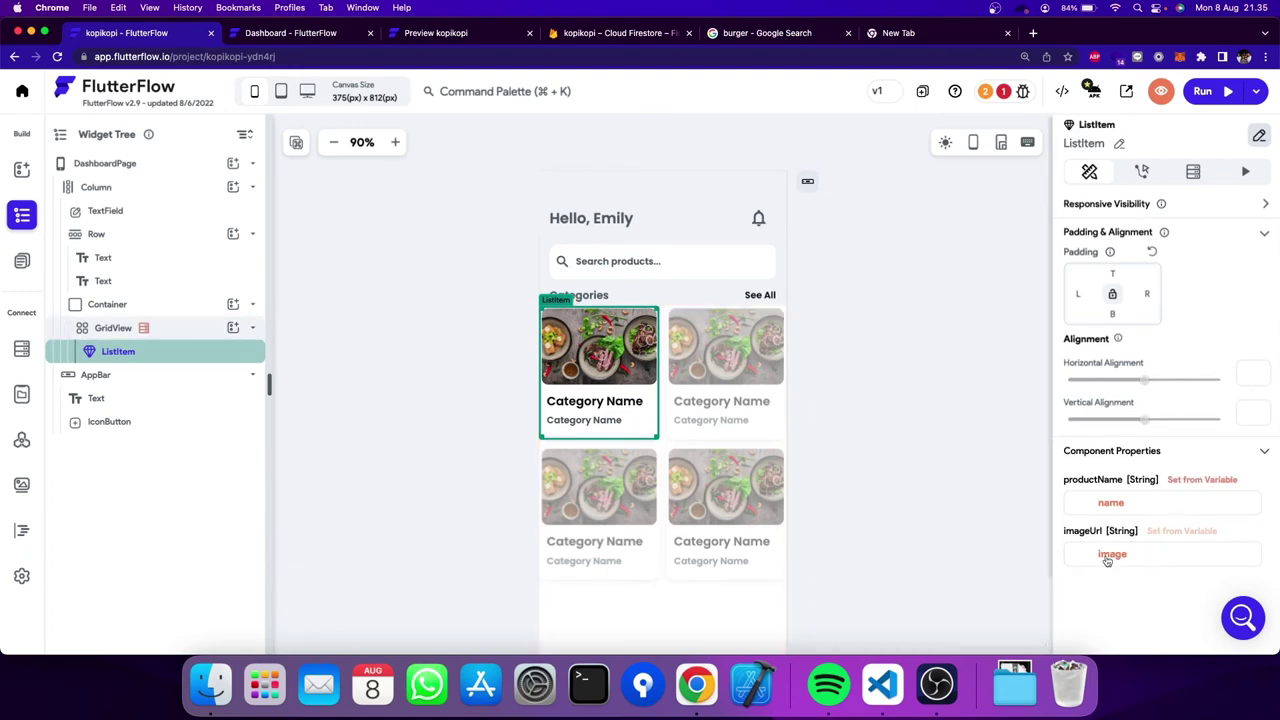
{"action": "left_click", "coordinate": [636, 33]}
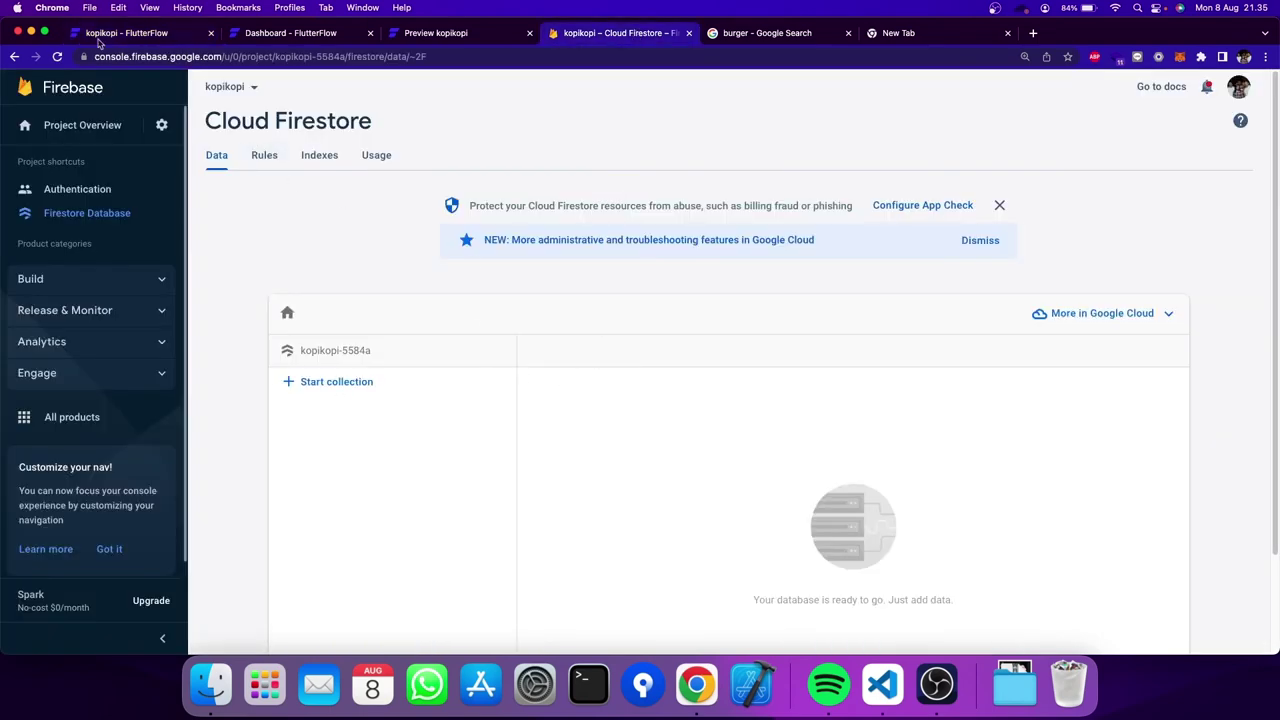
Reload the Firestore console until the items collection loads, then return to FlutterFlow's Data Manager
{"action": "left_click", "coordinate": [58, 56]}
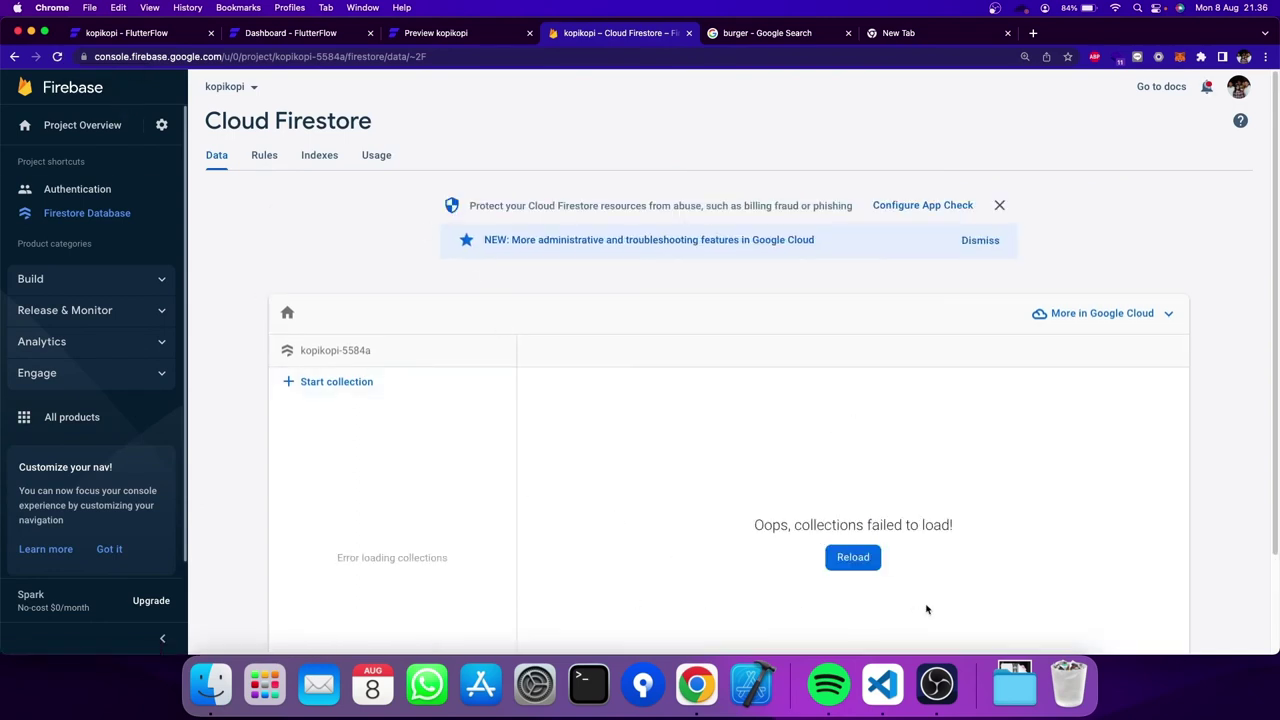
{"action": "left_click", "coordinate": [866, 558]}
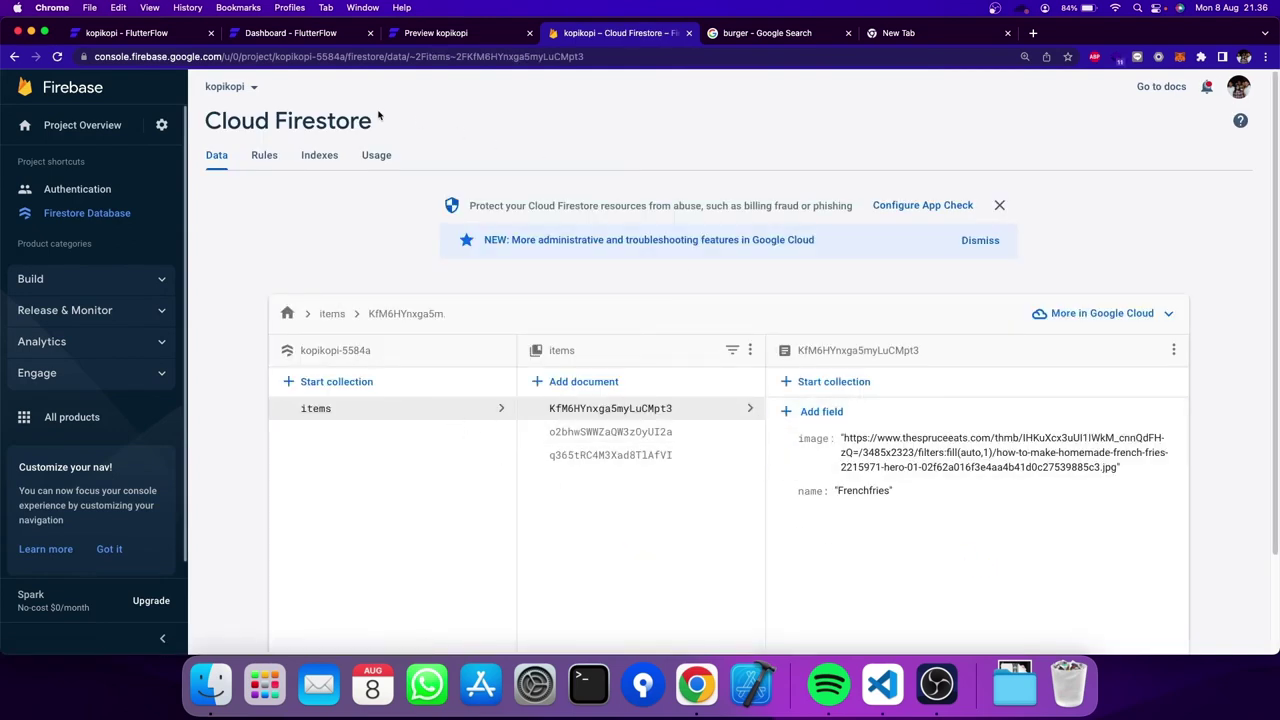
{"action": "left_click", "coordinate": [300, 40]}
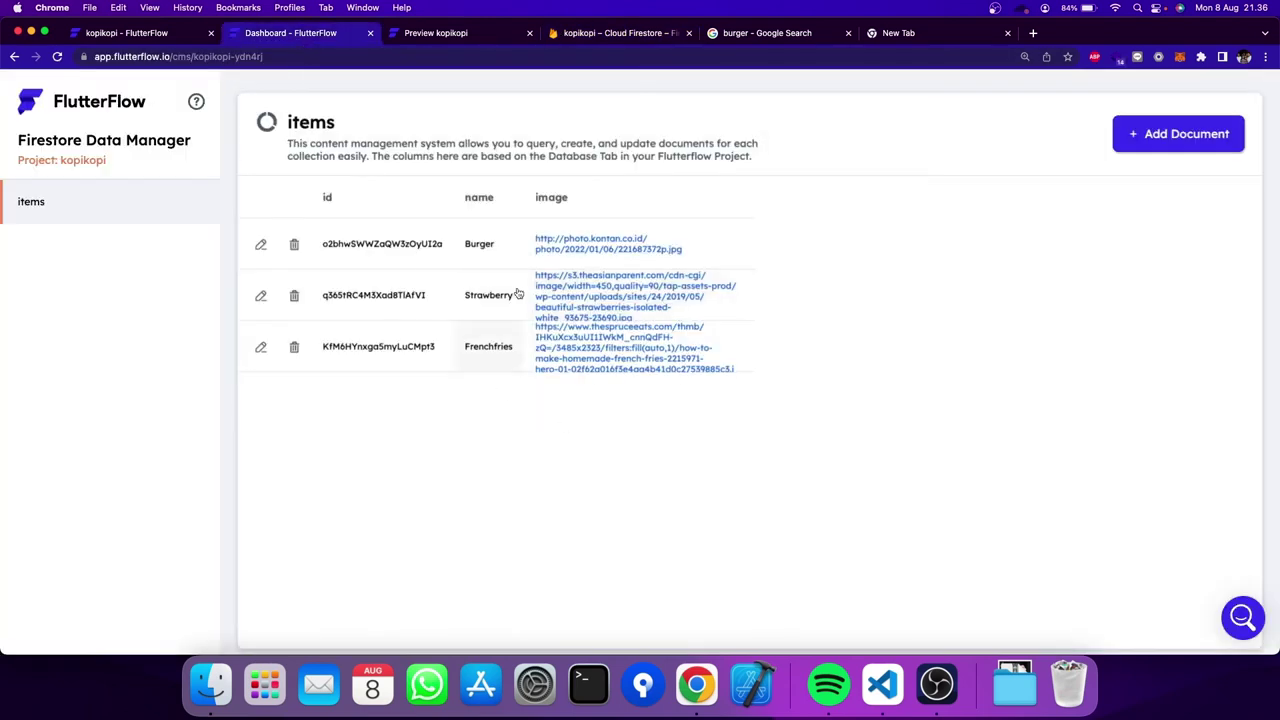
Bind the ListItem title text to productName, replacing the Category Name placeholder
{"action": "left_click", "coordinate": [160, 38]}
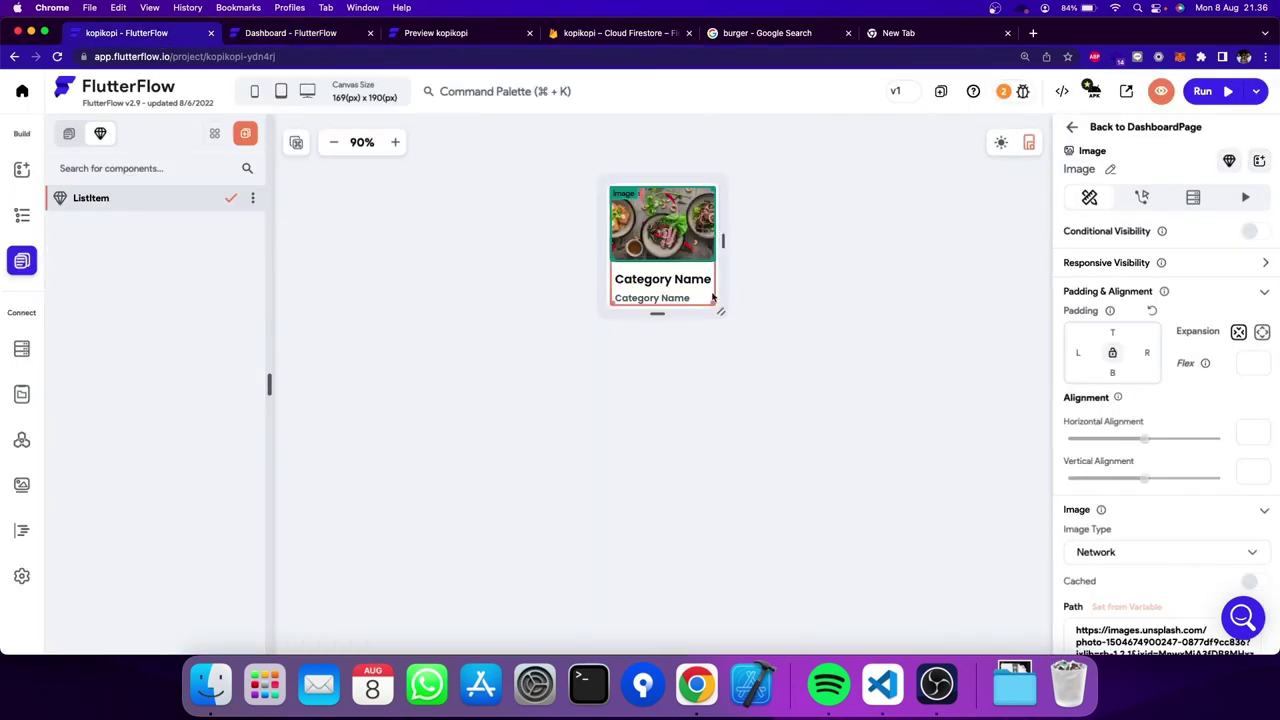
{"action": "left_click", "coordinate": [668, 285]}
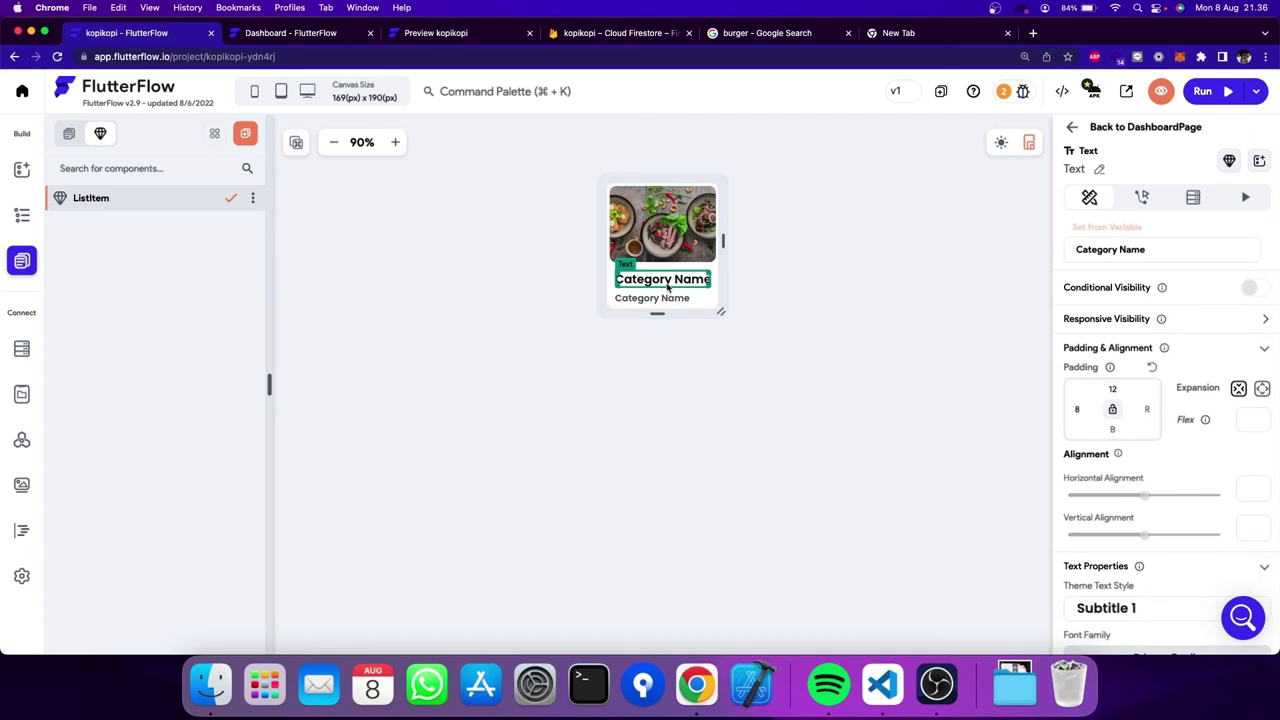
{"action": "scroll", "coordinate": [1186, 357], "scroll_direction": "down", "scroll_amount": 1}
{"action": "scroll", "coordinate": [1186, 357], "scroll_direction": "down", "scroll_amount": 4}
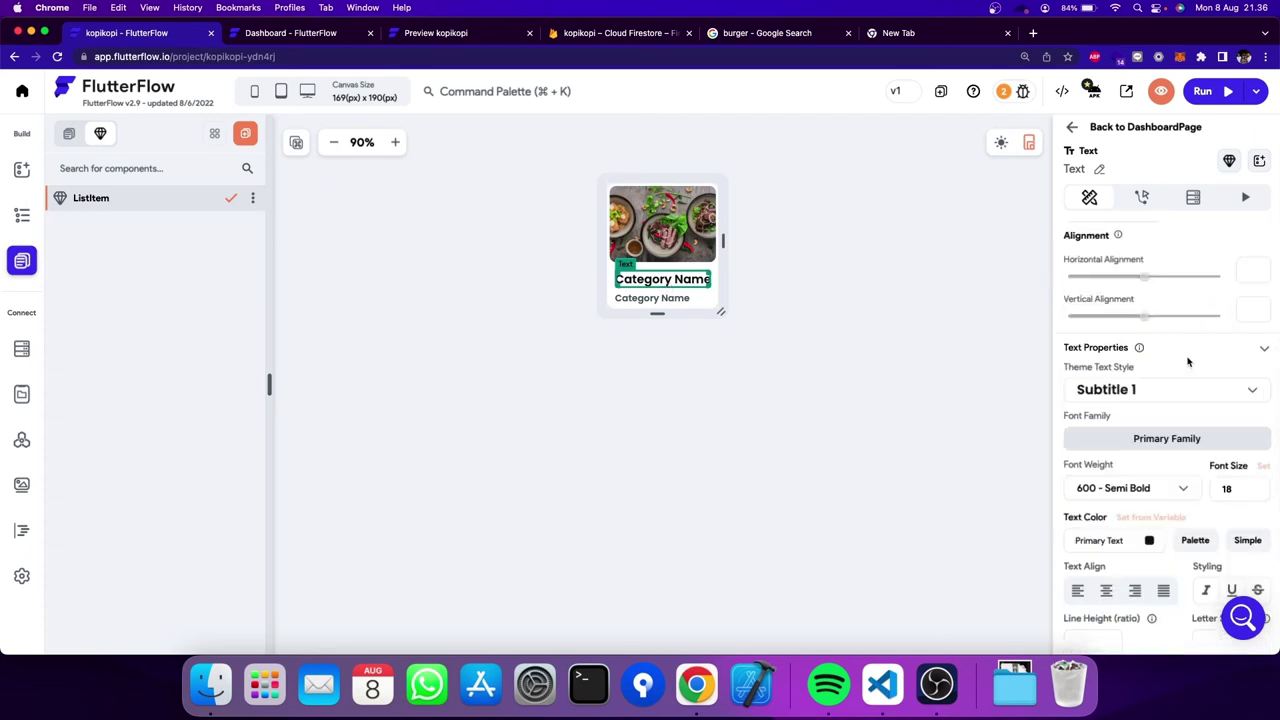
{"action": "scroll", "coordinate": [1188, 362], "scroll_direction": "up", "scroll_amount": 5}
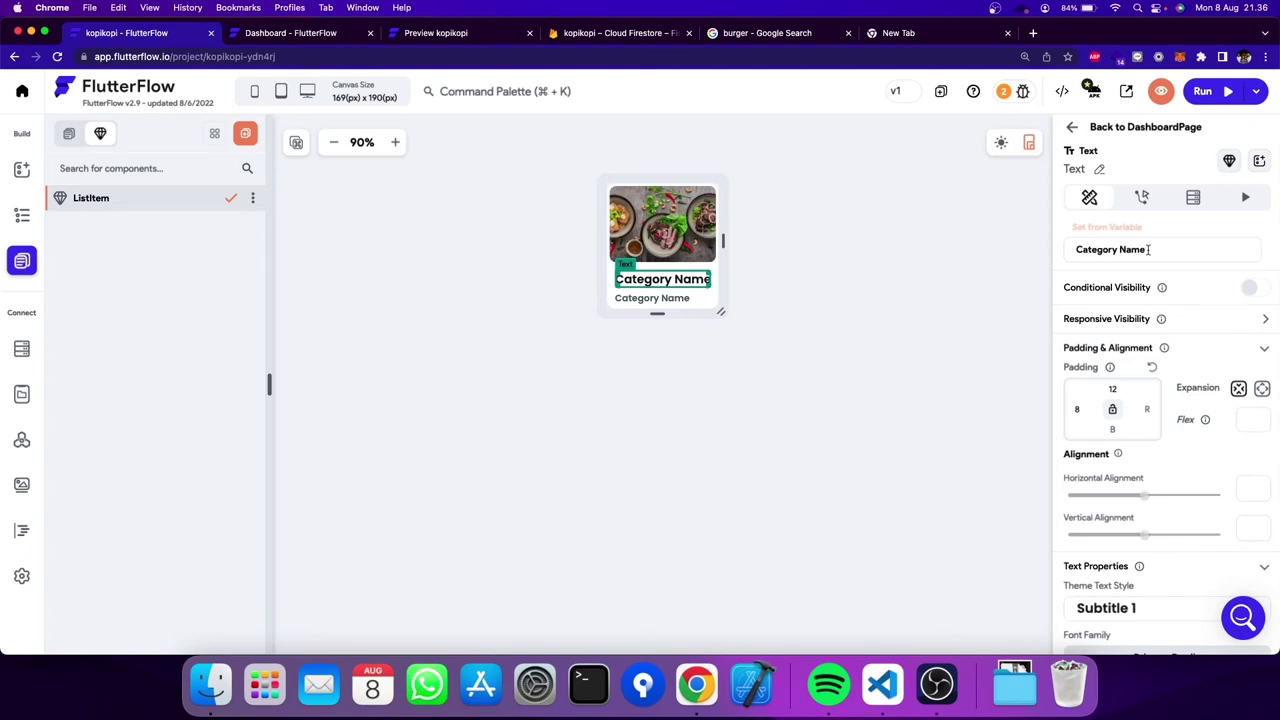
{"action": "left_click_drag", "start_coordinate": [1148, 250], "coordinate": [1058, 255]}
{"action": "double_click", "coordinate": [1094, 250]}
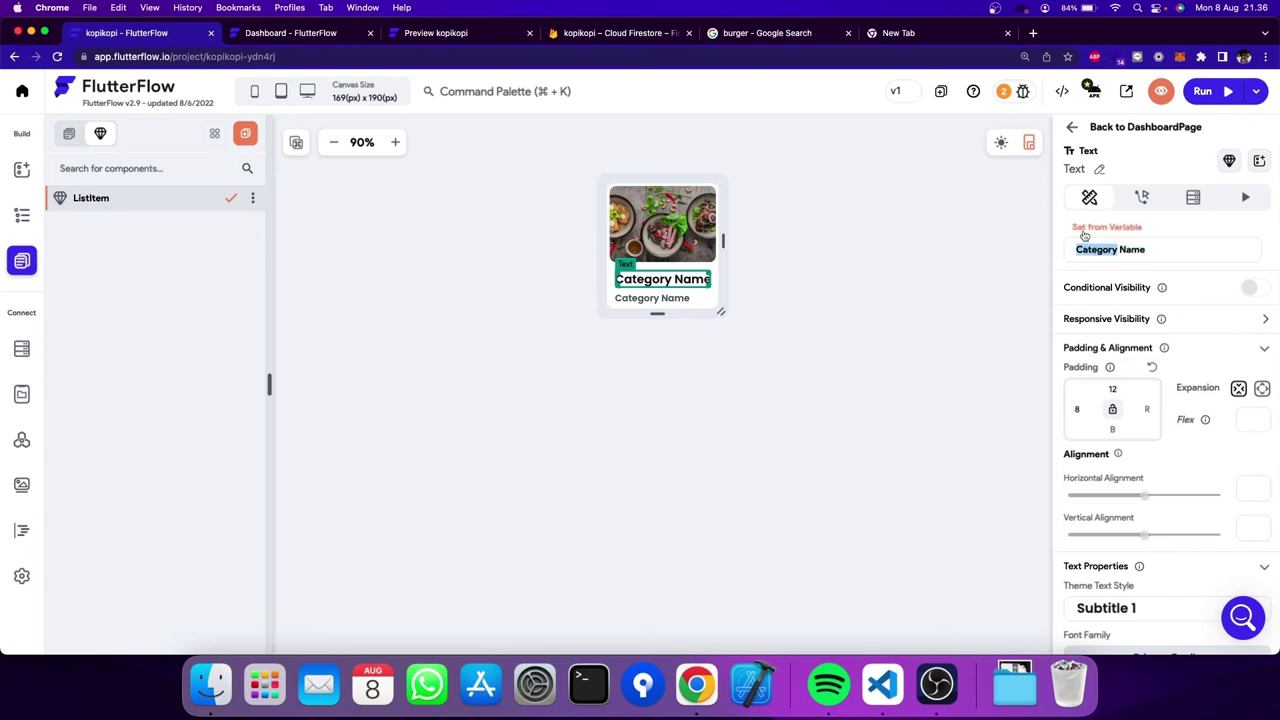
{"action": "left_click", "coordinate": [1085, 231]}
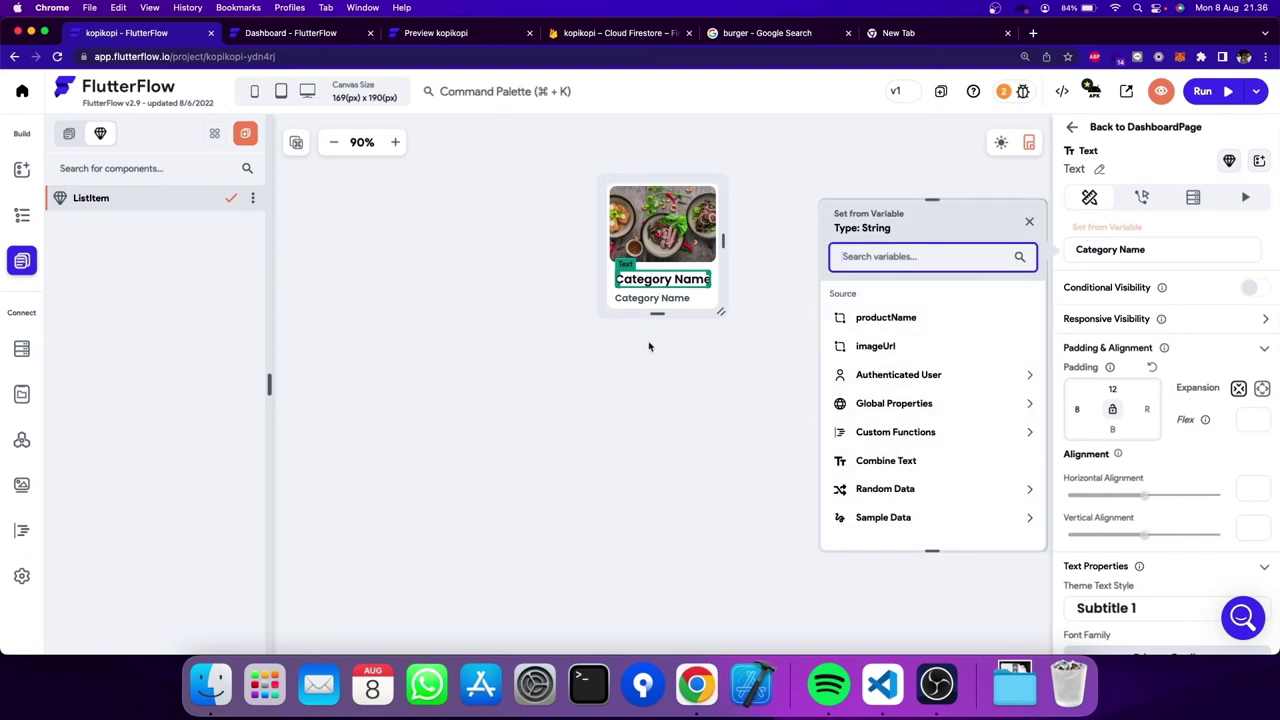
{"action": "left_click", "coordinate": [897, 317]}
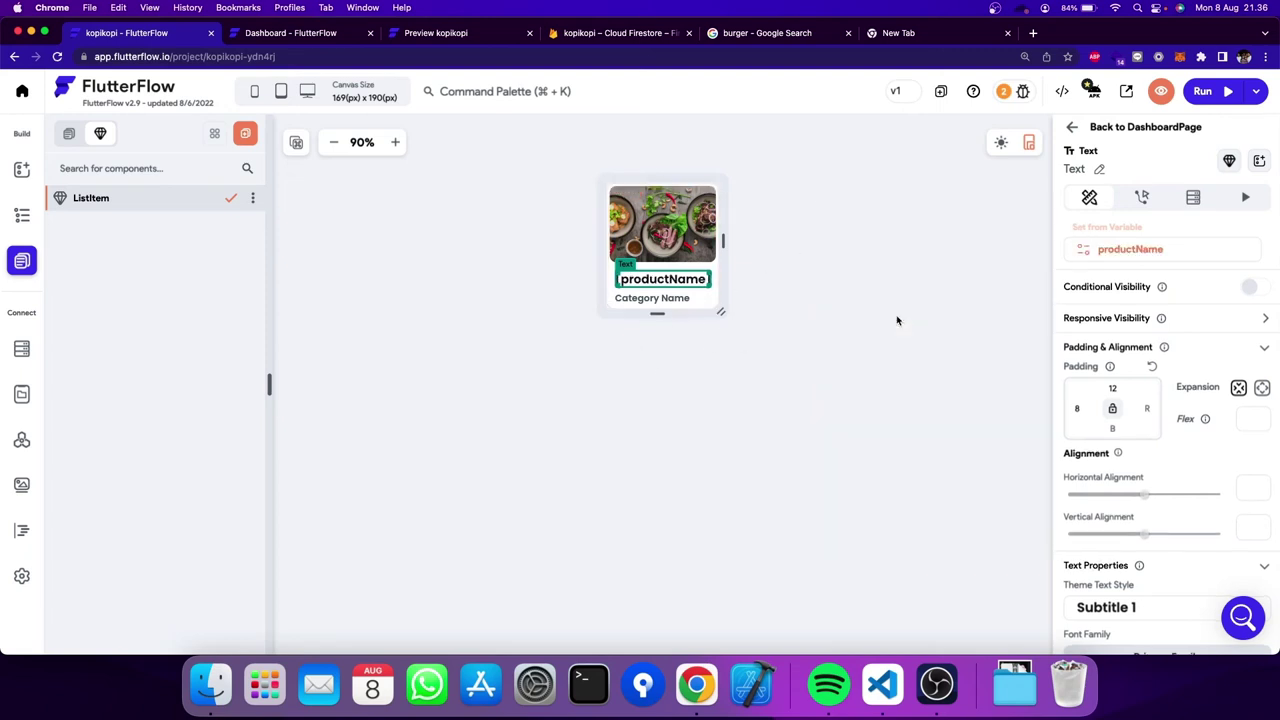
{"action": "left_click", "coordinate": [703, 228]}
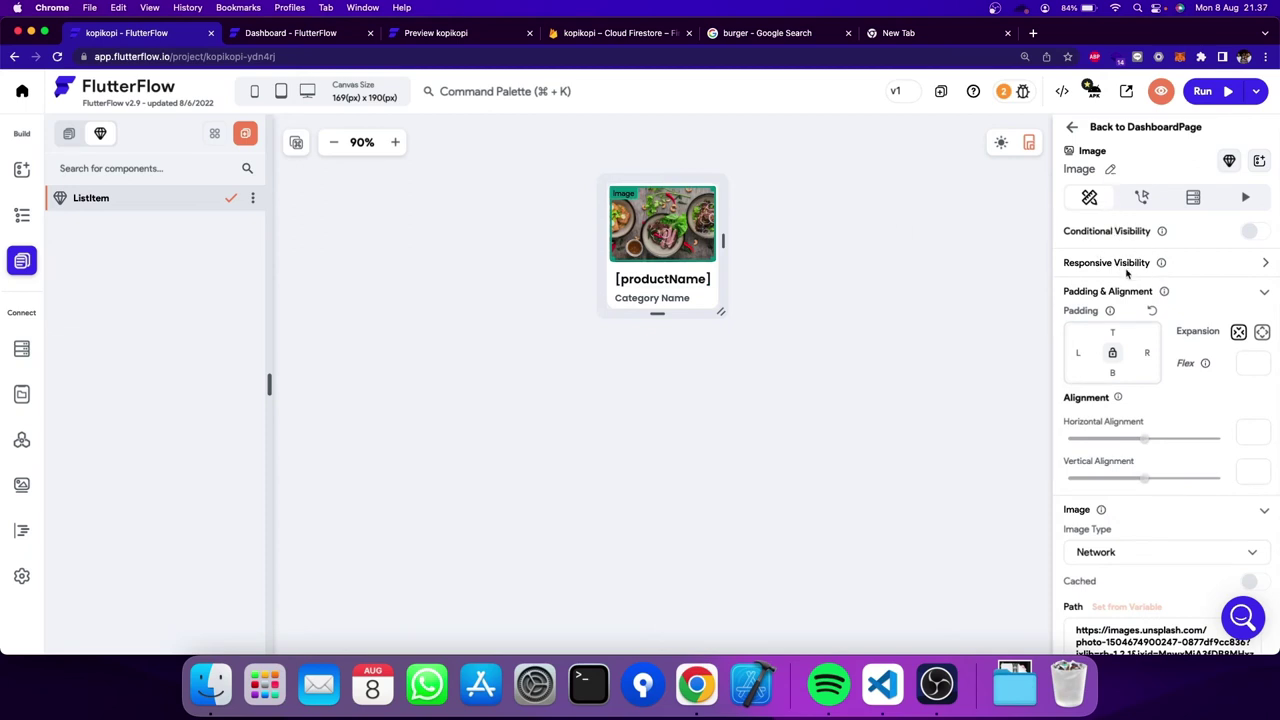
Set the Image path to imageUrl with the burger photo URL as default, then open Firestore
{"action": "scroll", "coordinate": [1158, 305], "scroll_direction": "down", "scroll_amount": 5}
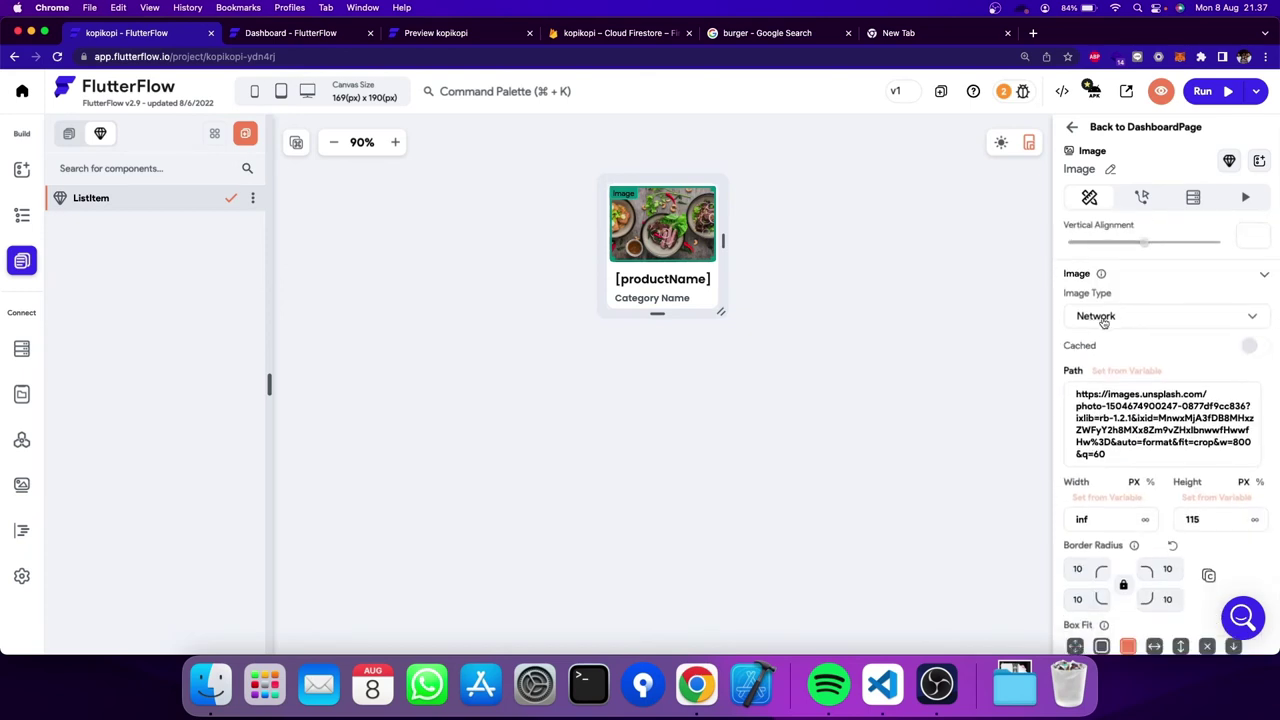
{"action": "left_click", "coordinate": [1127, 372]}
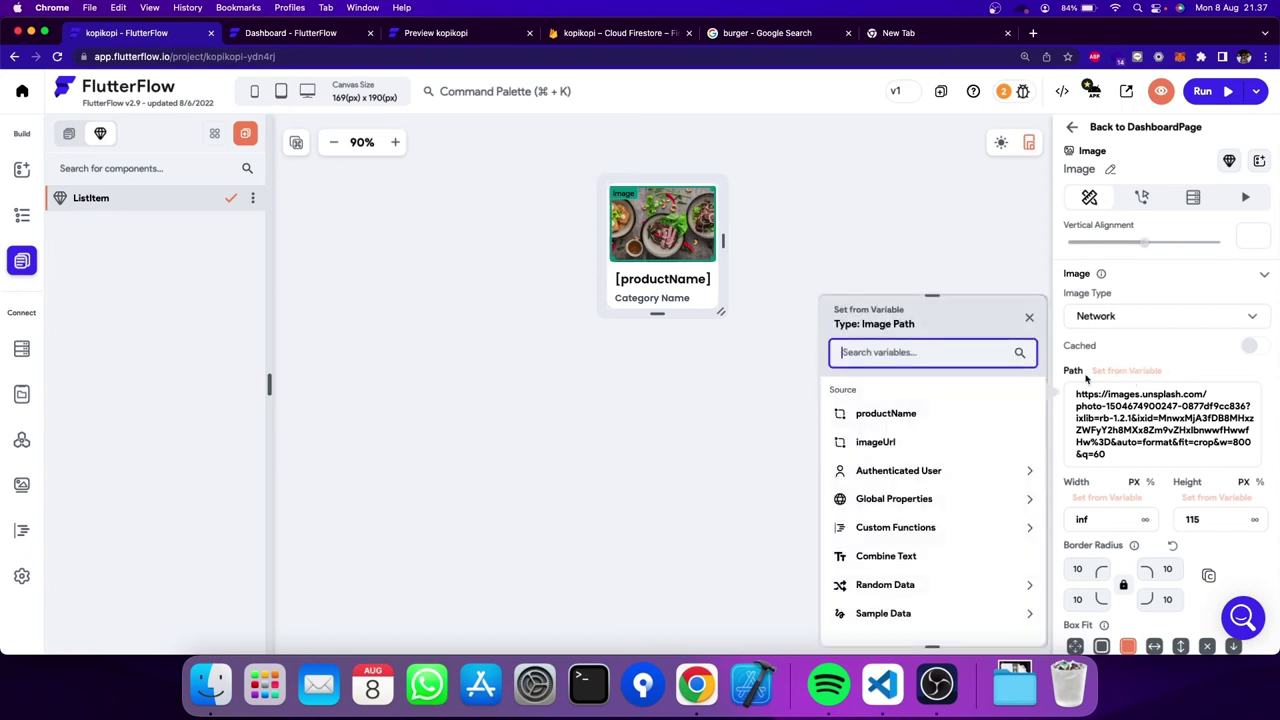
{"action": "left_click", "coordinate": [857, 360]}
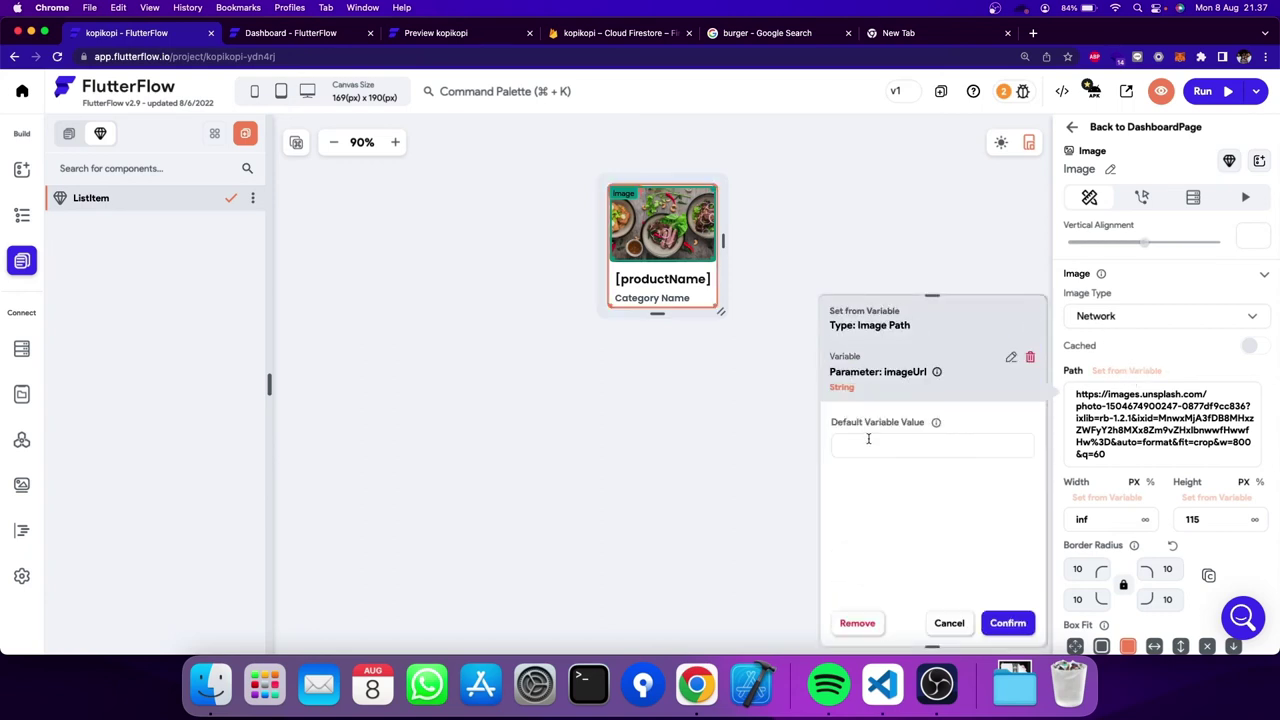
{"action": "left_click", "coordinate": [1008, 623]}
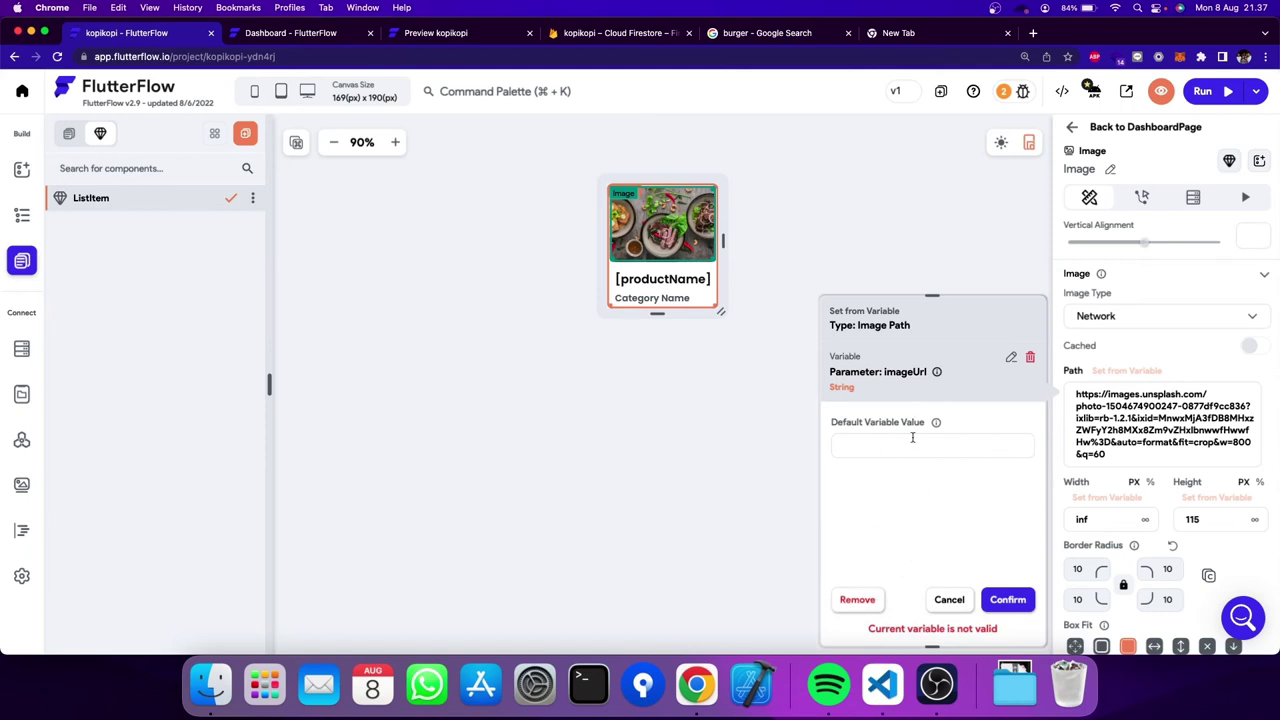
{"action": "left_click", "coordinate": [986, 448]}
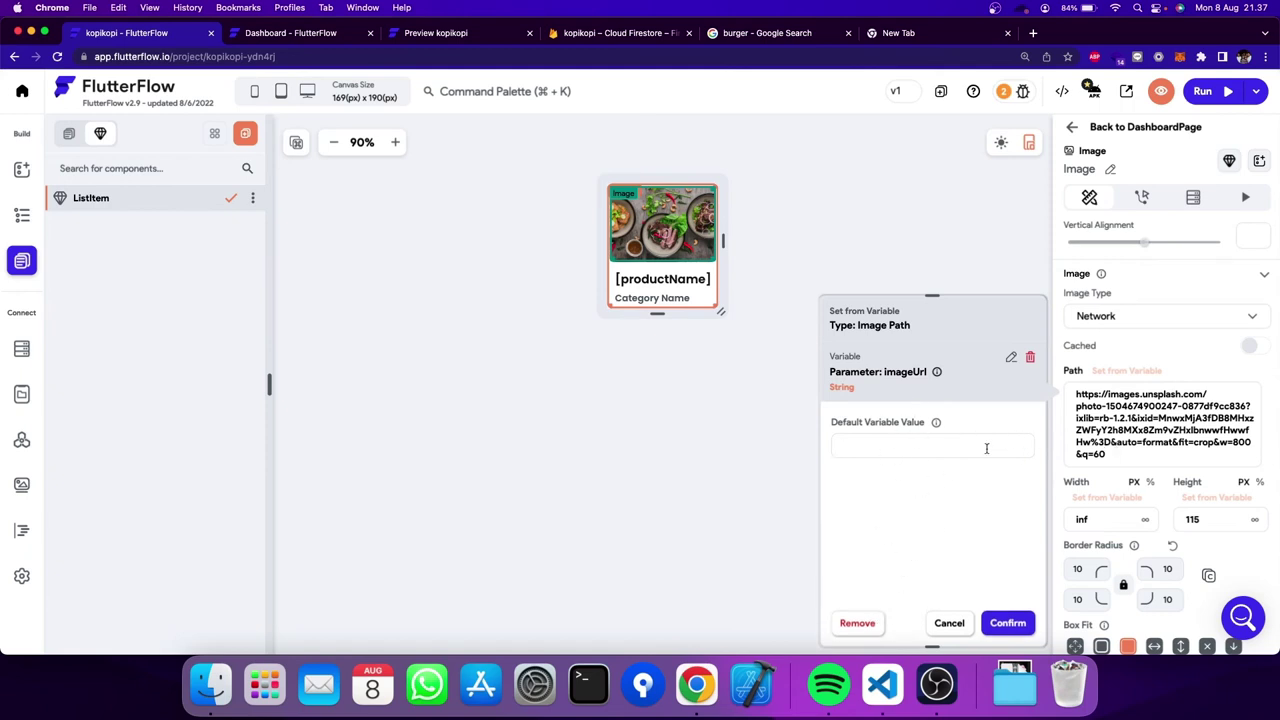
{"action": "type", "text": "http://photo.kontan.co.id/photo/2022/01/06/221687372p.jpg"}
{"action": "left_click", "coordinate": [1008, 622]}
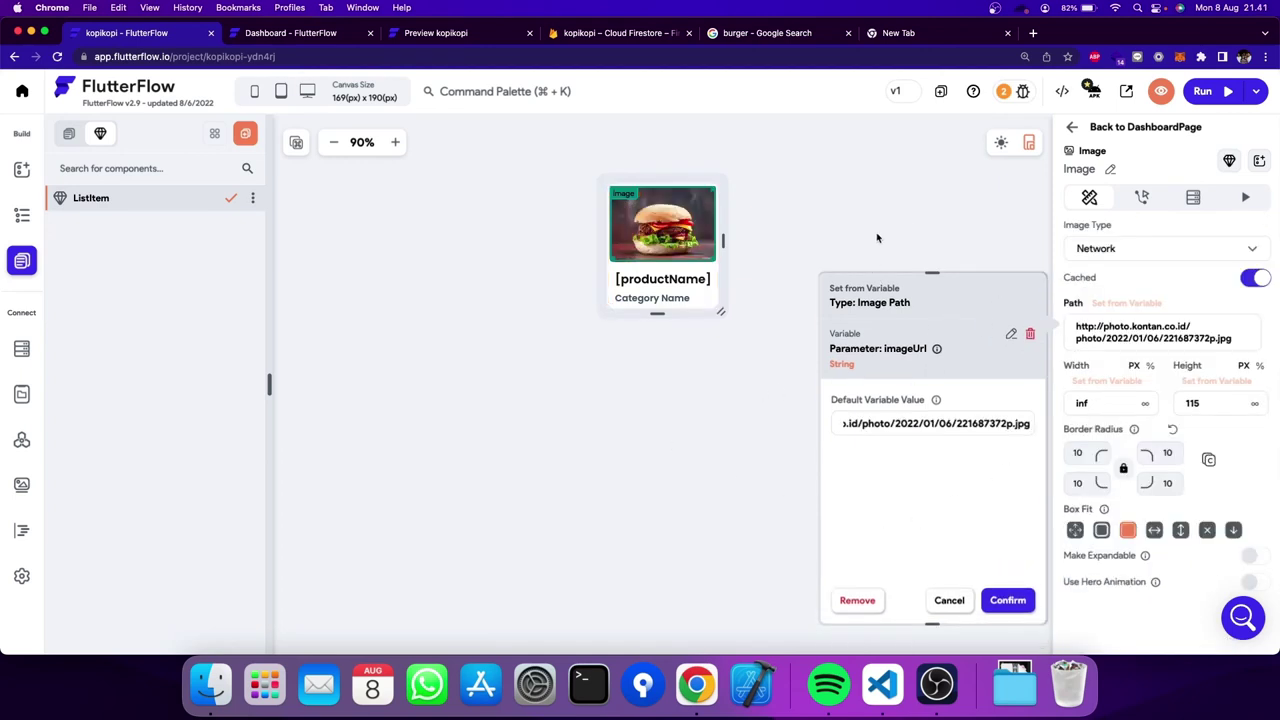
{"action": "left_click", "coordinate": [938, 600]}
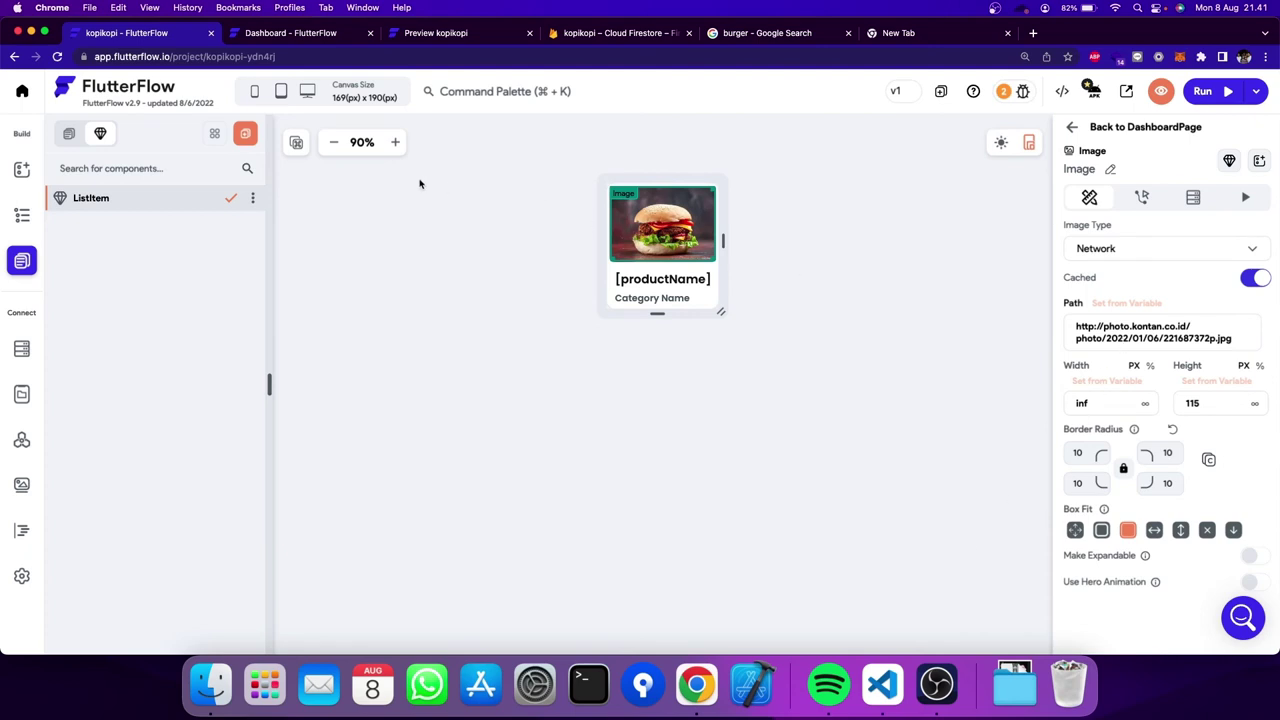
{"action": "left_click", "coordinate": [22, 348]}
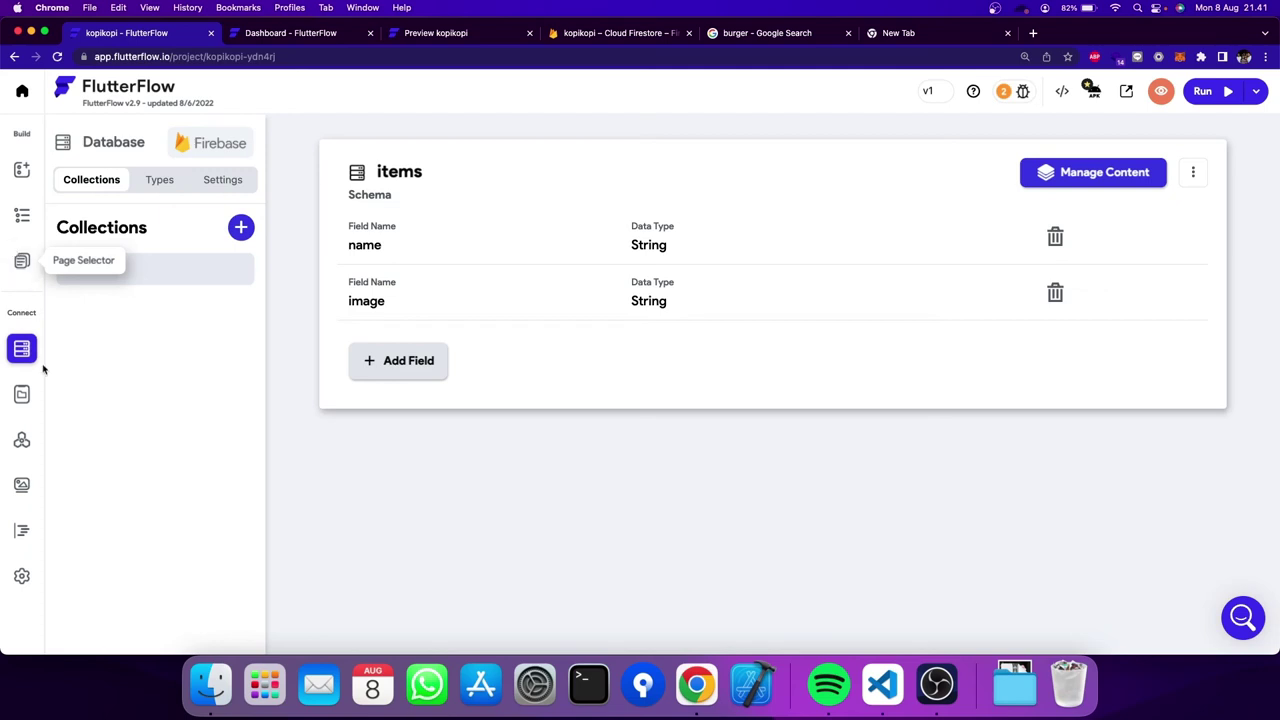
Browse AuthPage, LoginPage, RegisterPage and SettingPage, ending on DashboardPage's burger-card grid
{"action": "left_click", "coordinate": [24, 262]}
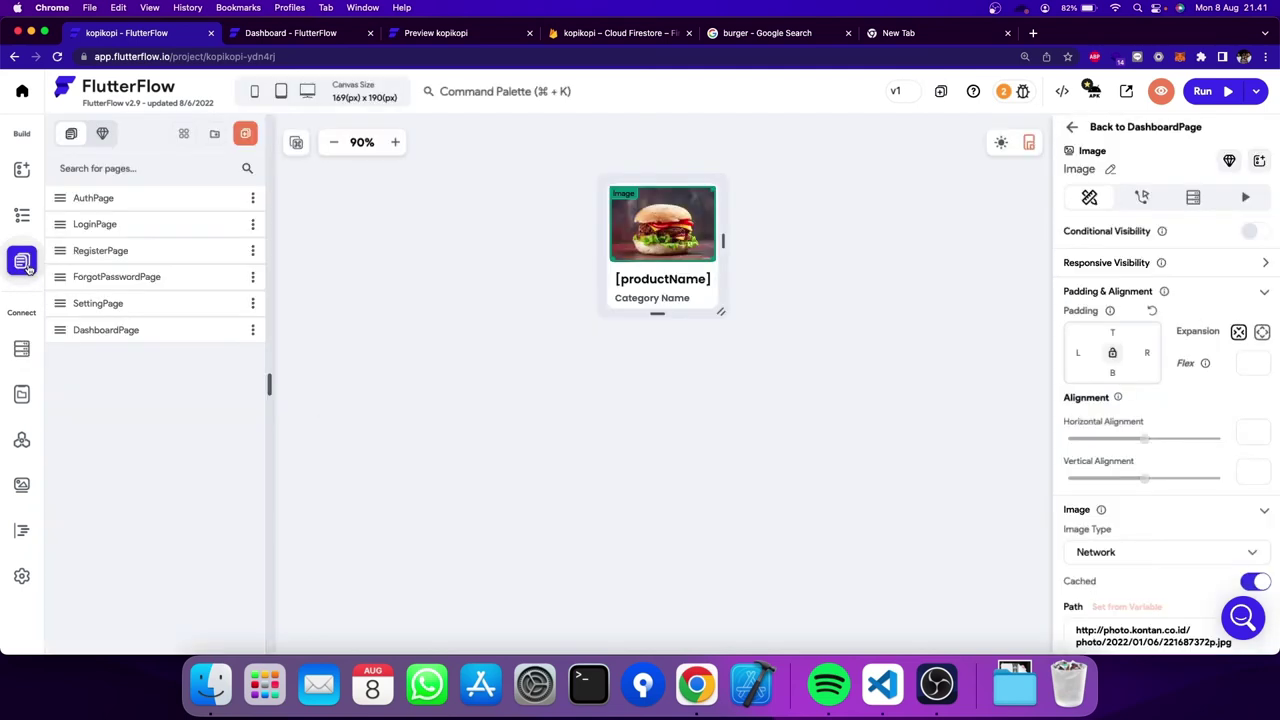
{"action": "left_click", "coordinate": [106, 206]}
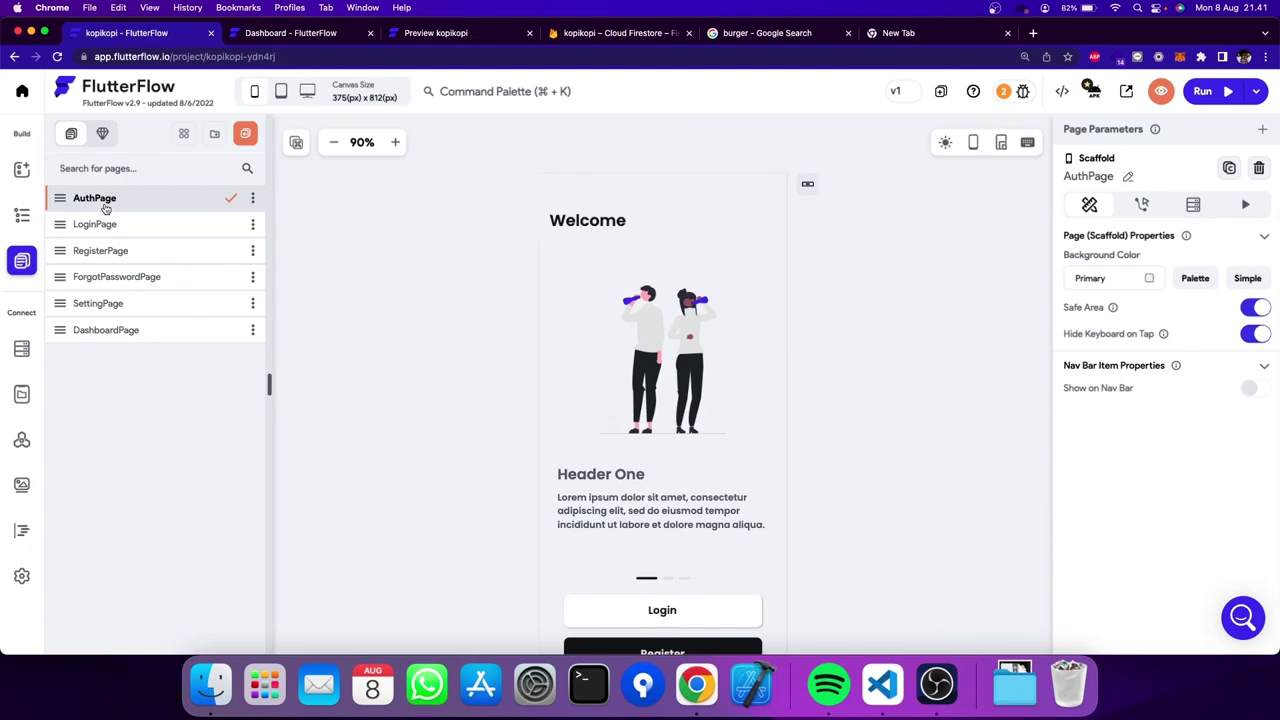
{"action": "left_click", "coordinate": [123, 234]}
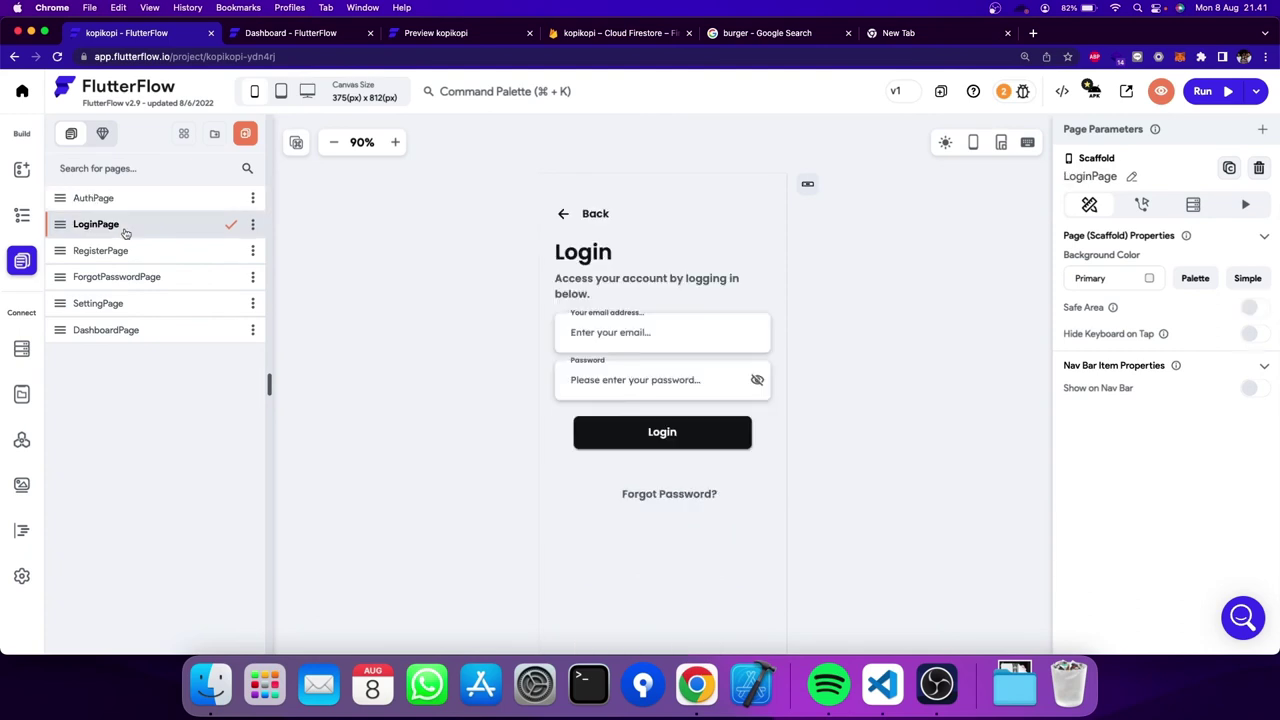
{"action": "left_click", "coordinate": [123, 248]}
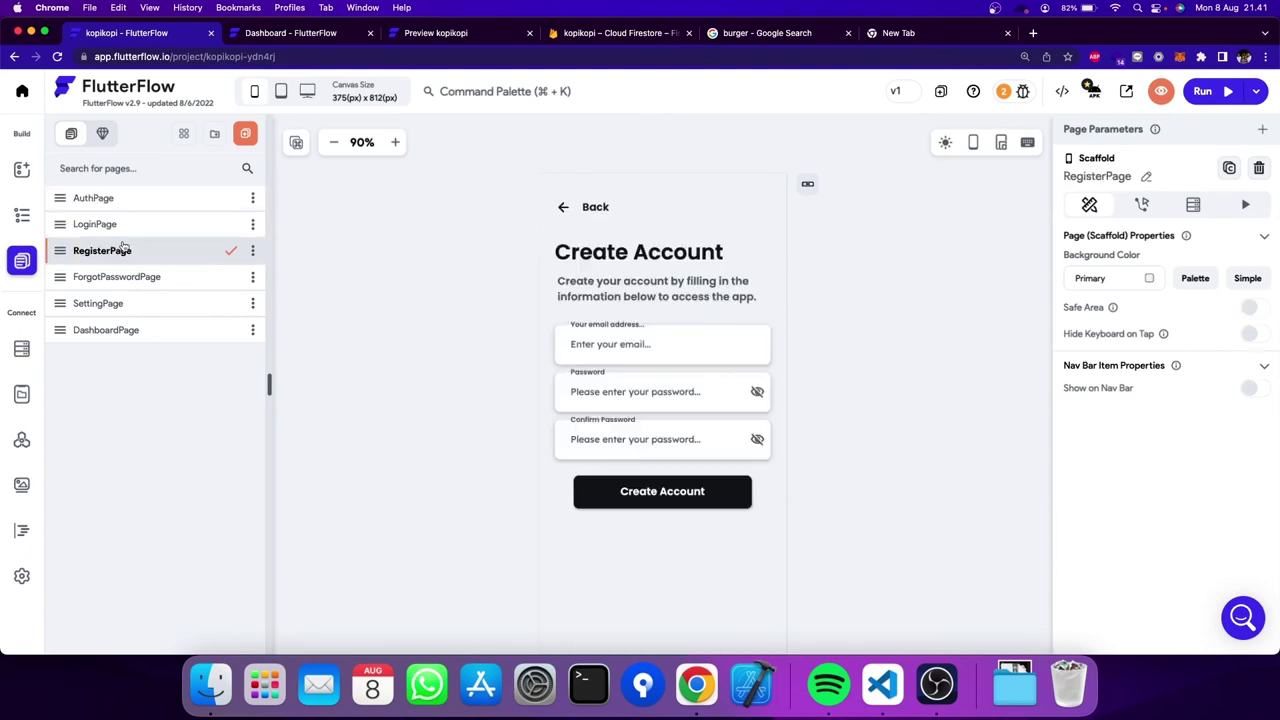
{"action": "left_click", "coordinate": [124, 302]}
{"action": "left_click", "coordinate": [127, 332]}
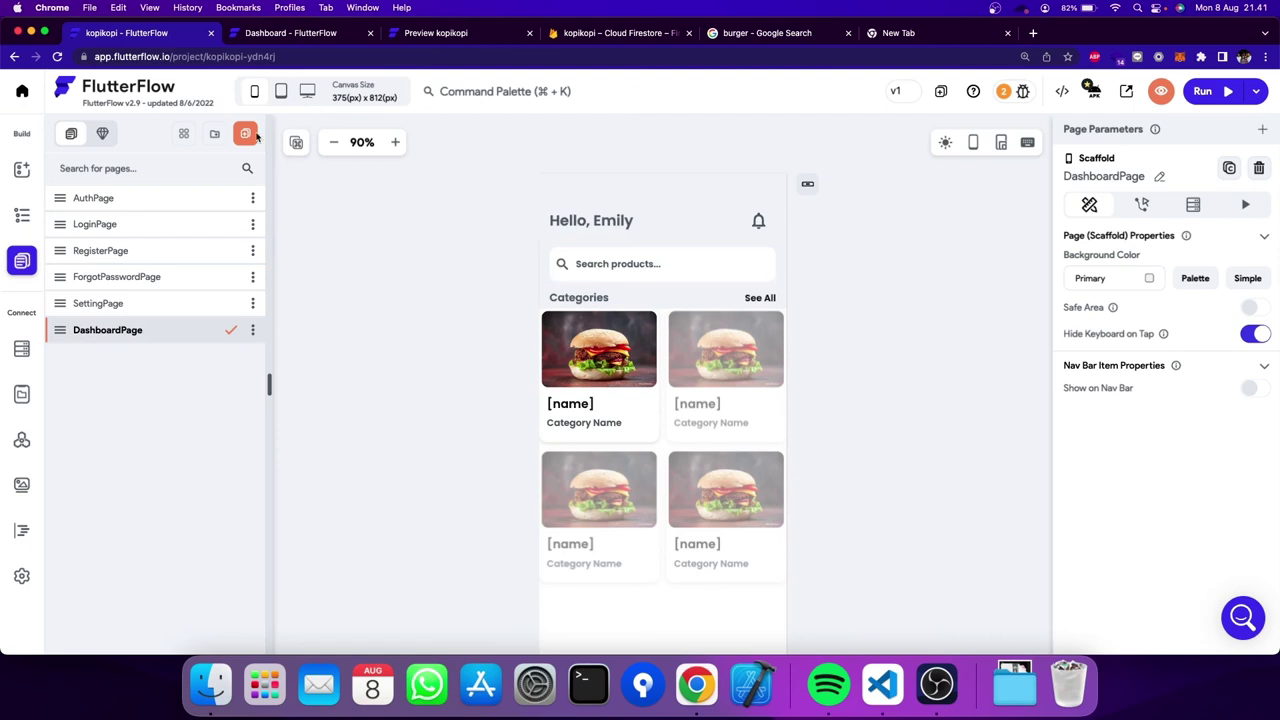
Run the app in run mode, then tap Login and Forgot Password? to reach the reset screen
{"action": "left_click", "coordinate": [1205, 91]}
{"action": "scroll", "coordinate": [502, 576], "scroll_direction": "up", "scroll_amount": 2}
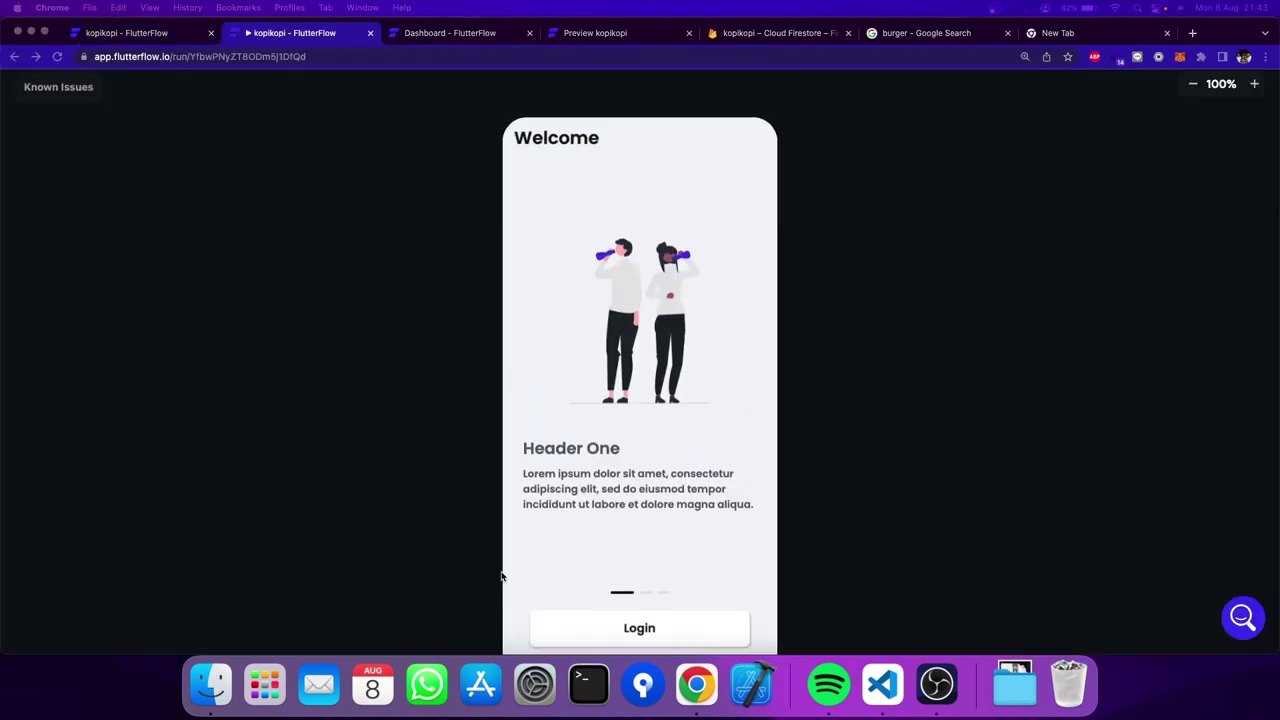
{"action": "scroll", "coordinate": [502, 576], "scroll_direction": "down", "scroll_amount": 2}
{"action": "left_click", "coordinate": [614, 540]}
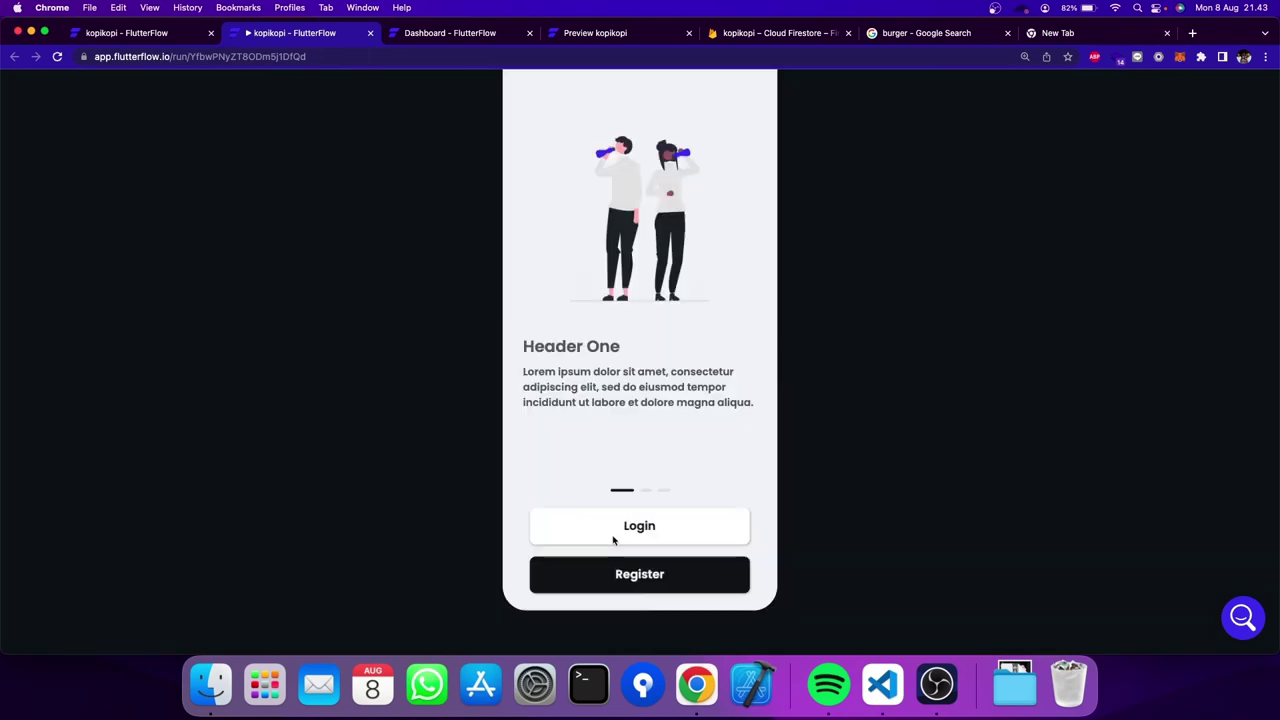
{"action": "left_click", "coordinate": [614, 540]}
On the app's Forgot Password screen, submit the account's e-mail address to get a reset link
{"action": "left_click", "coordinate": [617, 338]}
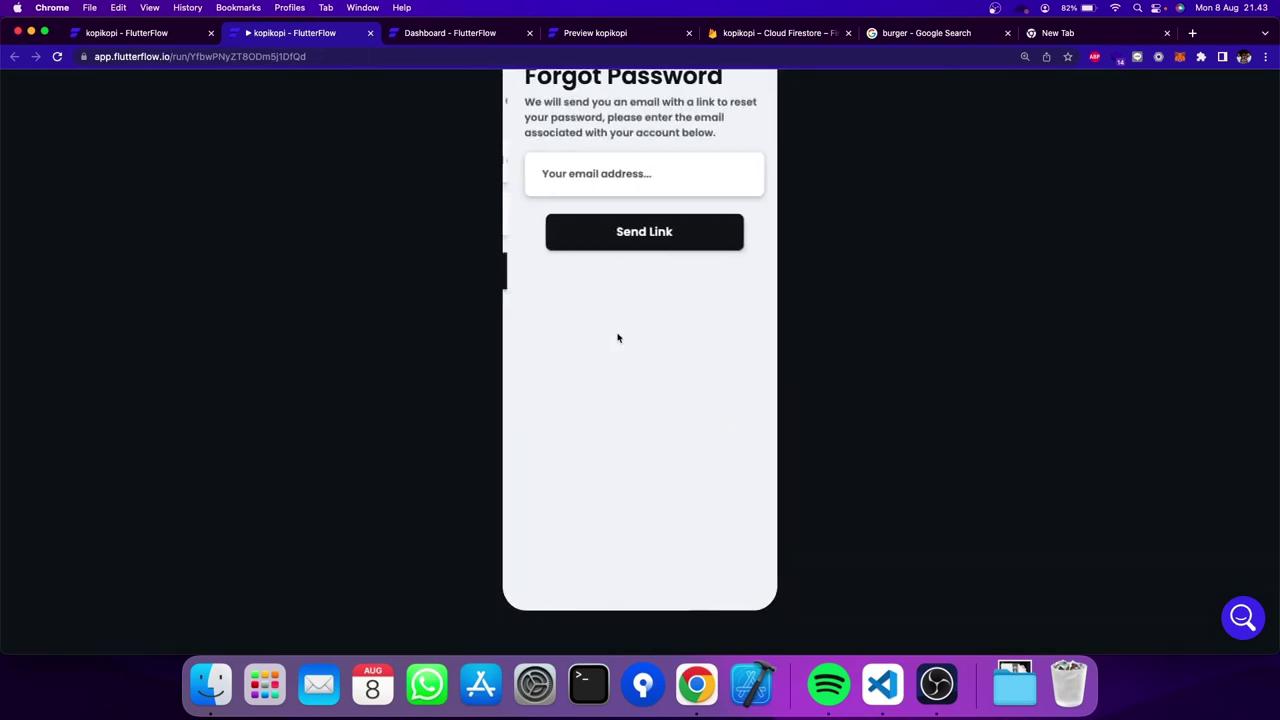
{"action": "left_click", "coordinate": [613, 176]}
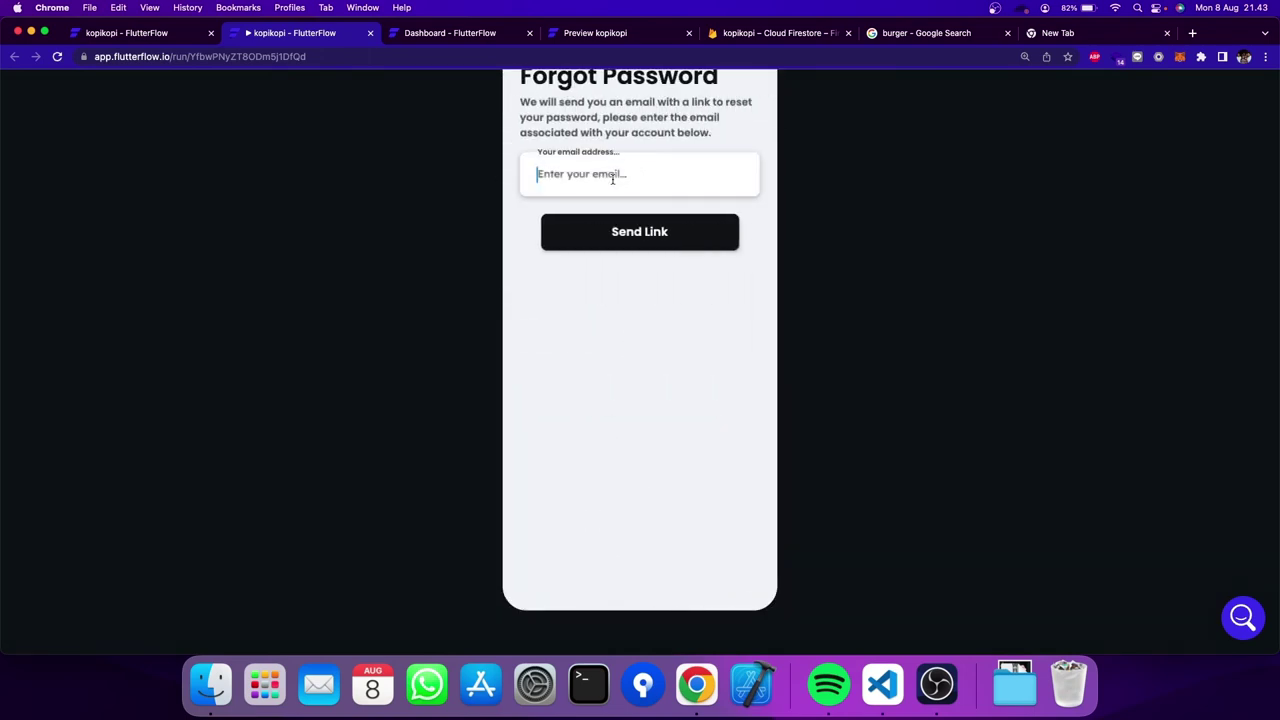
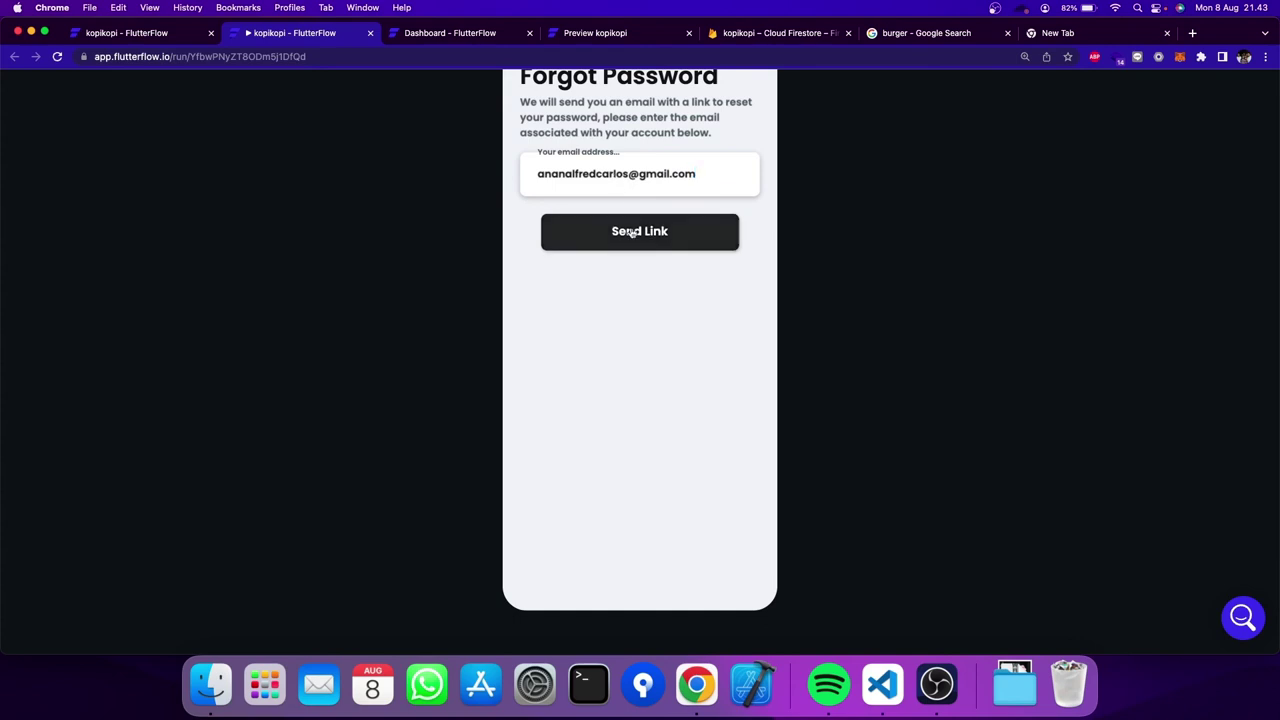
{"action": "left_click", "coordinate": [630, 232]}
Open the newest kopikopi password reset email in Mail and follow its reset link
{"action": "left_click", "coordinate": [318, 684]}
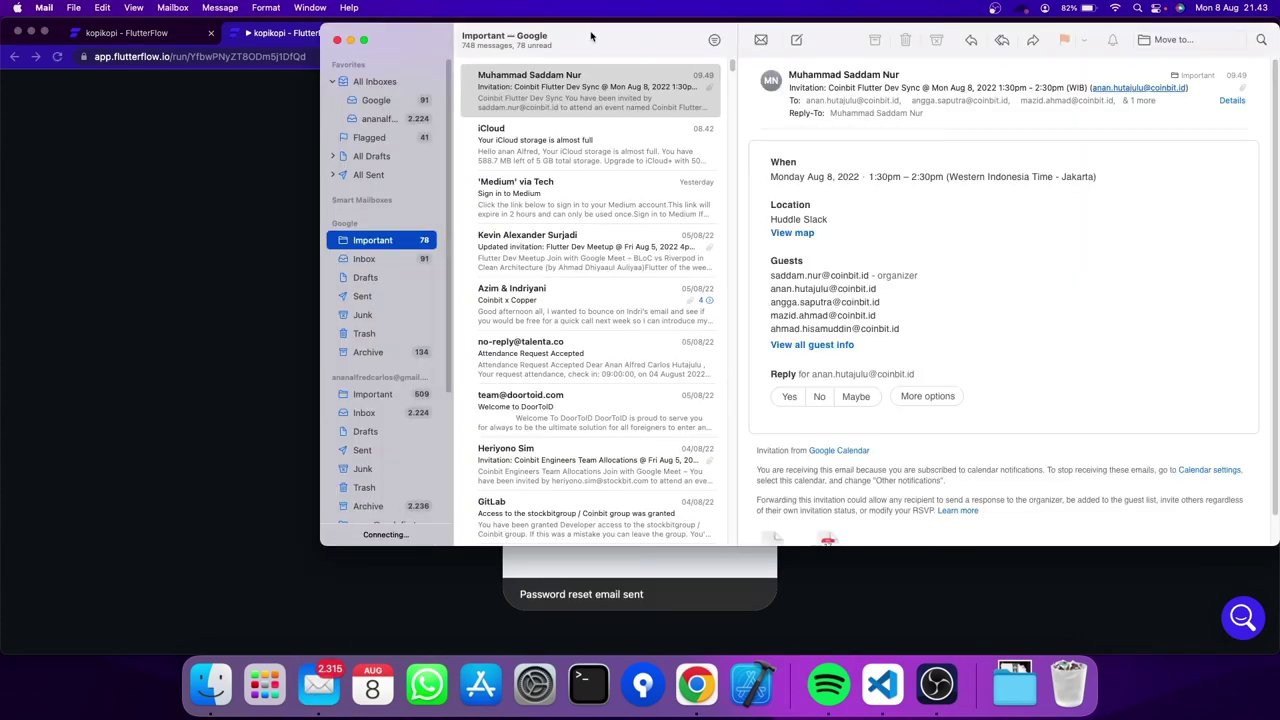
{"action": "key", "text": "super+Tab"}
{"action": "key", "text": "super+Tab"}
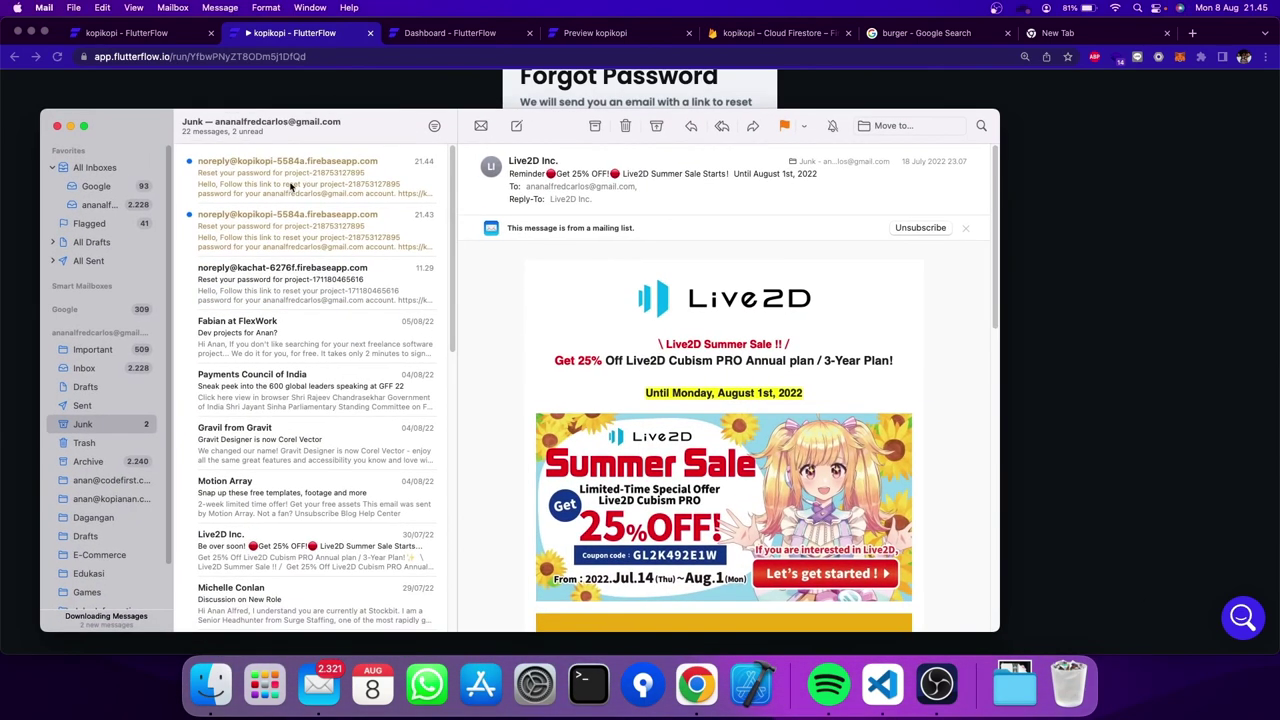
{"action": "left_click", "coordinate": [325, 188]}
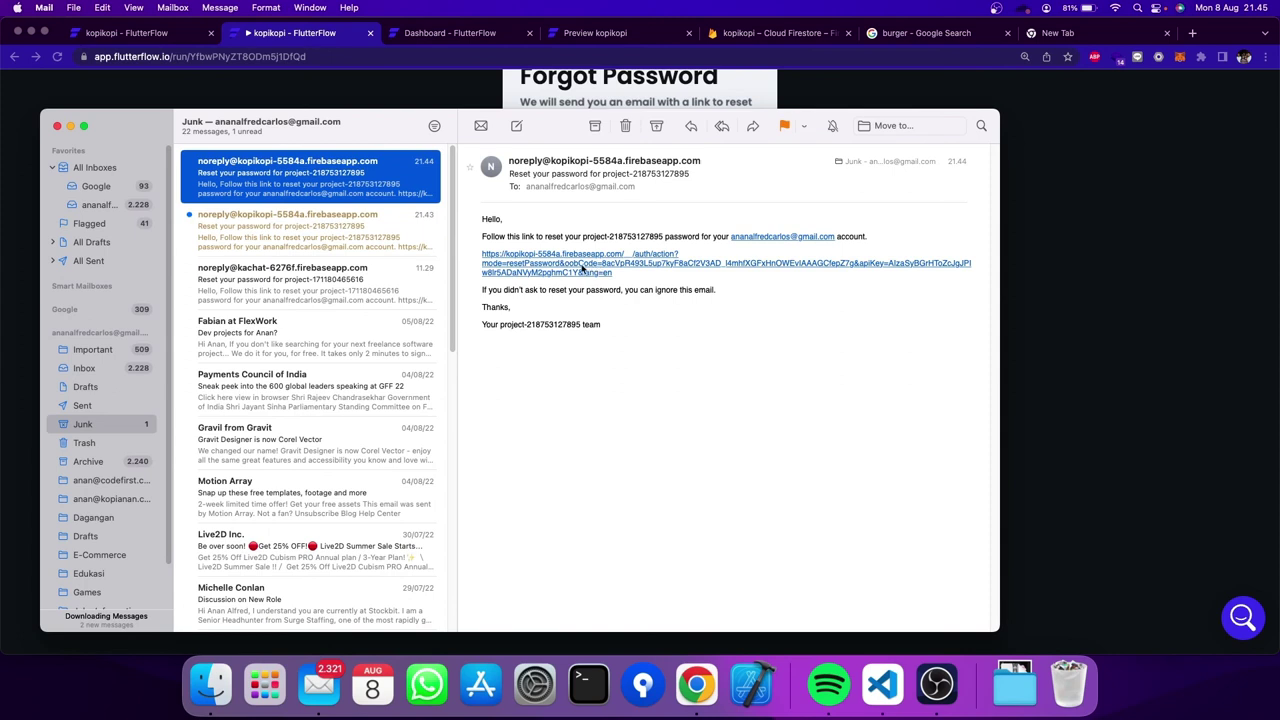
{"action": "left_click", "coordinate": [582, 268]}
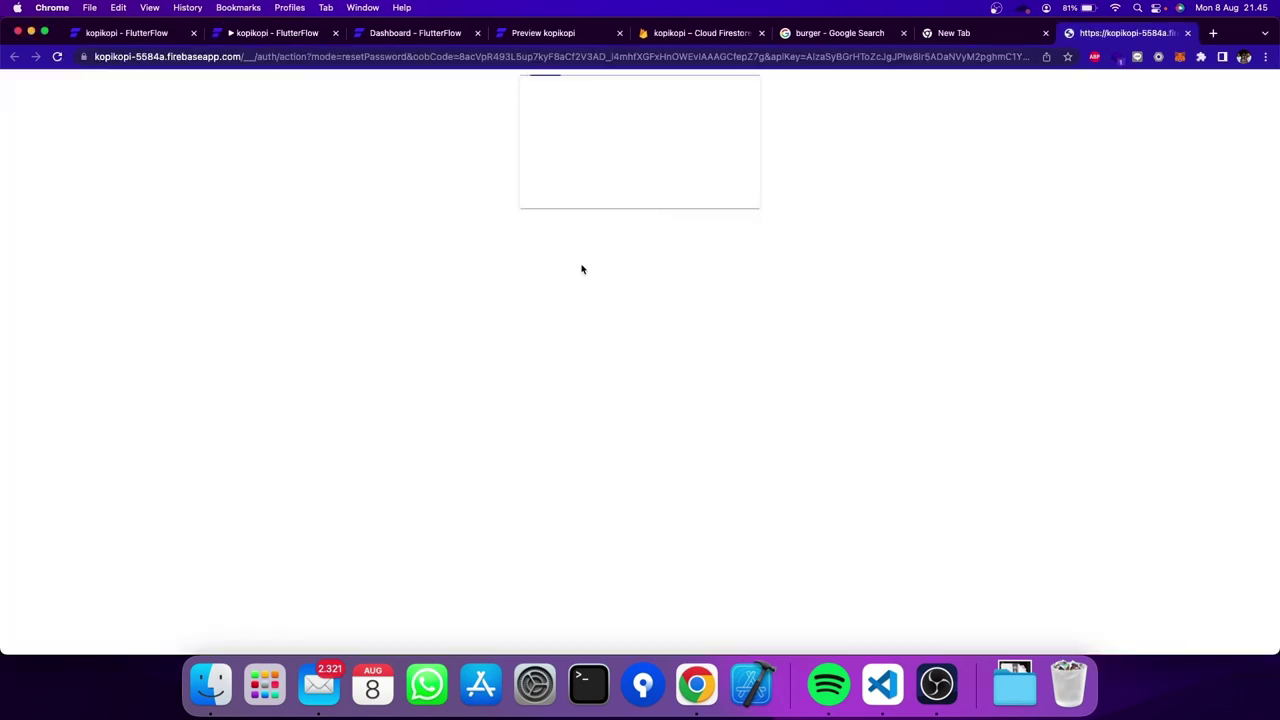
Enter and submit a new account password on the Firebase reset page until it reads 'Password changed'
{"action": "left_click", "coordinate": [589, 175]}
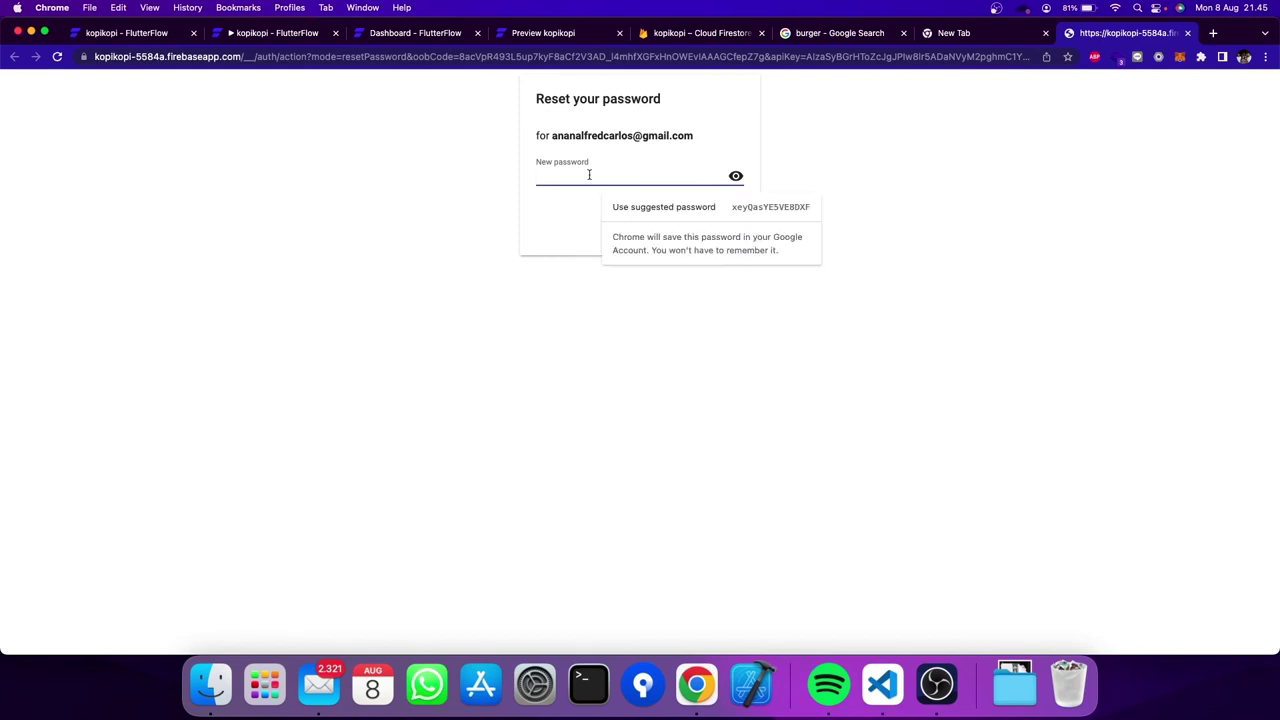
{"action": "left_click", "coordinate": [735, 176]}
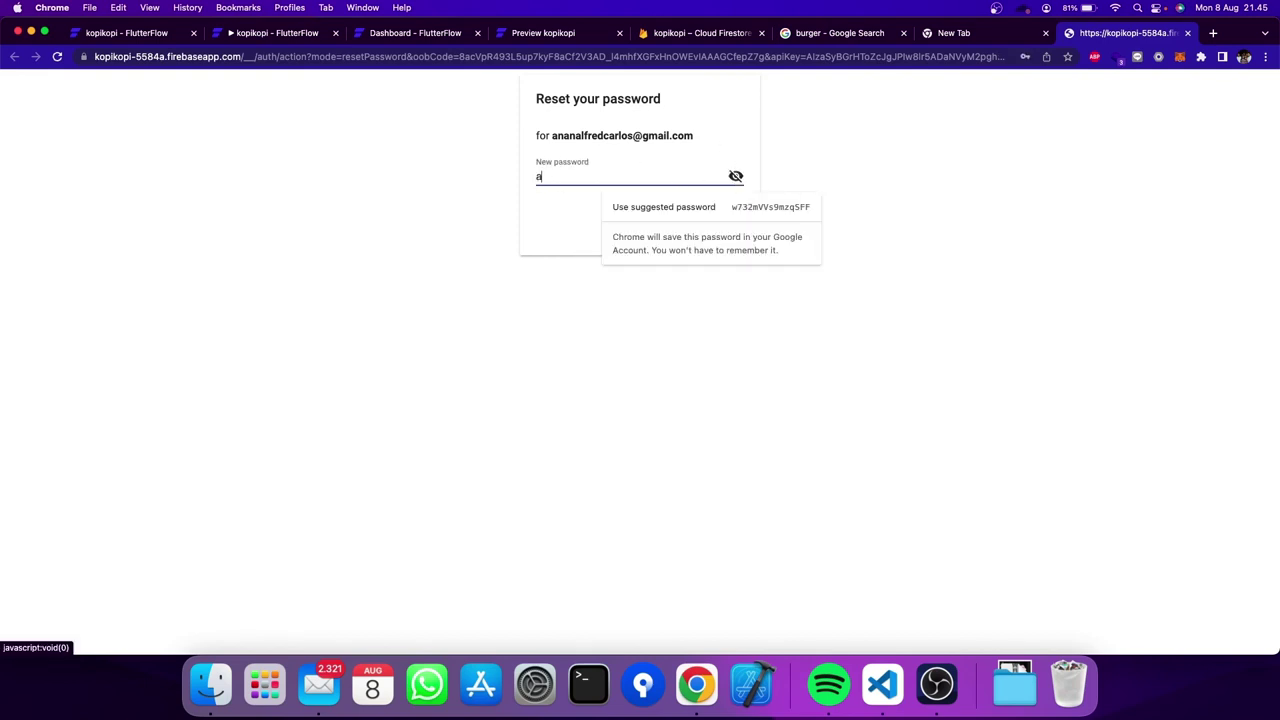
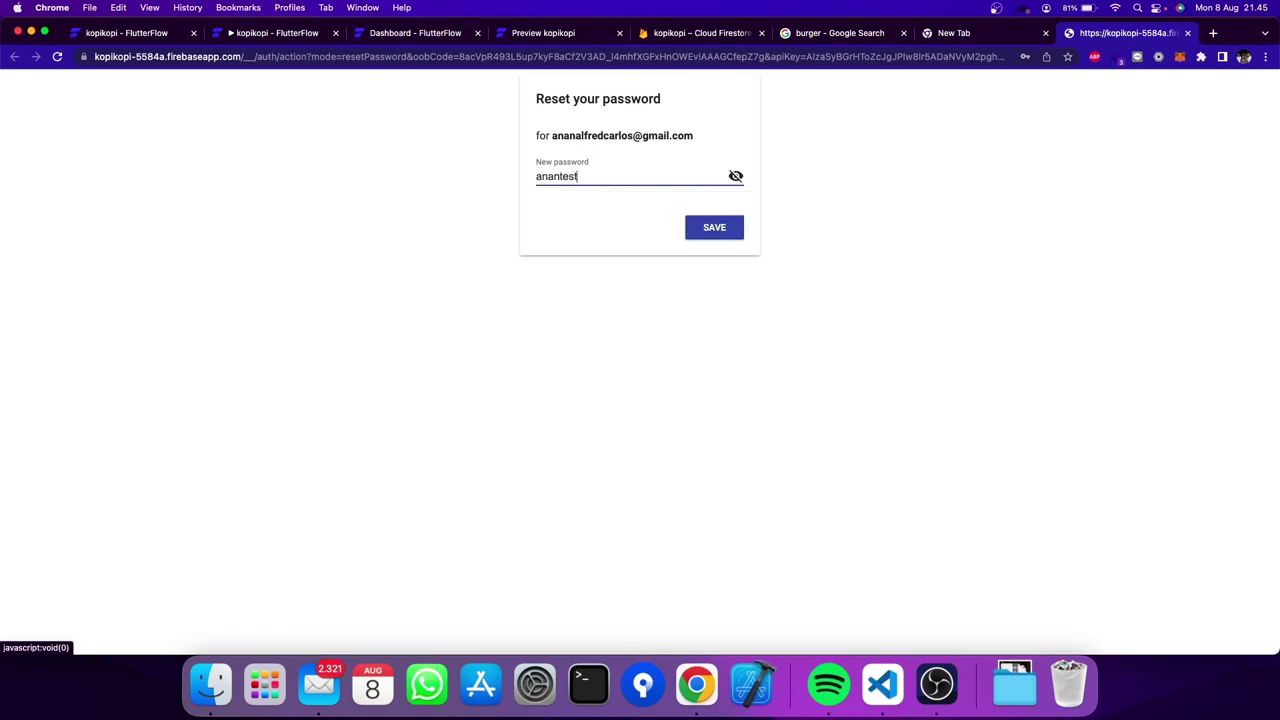
{"action": "key", "text": "Return"}
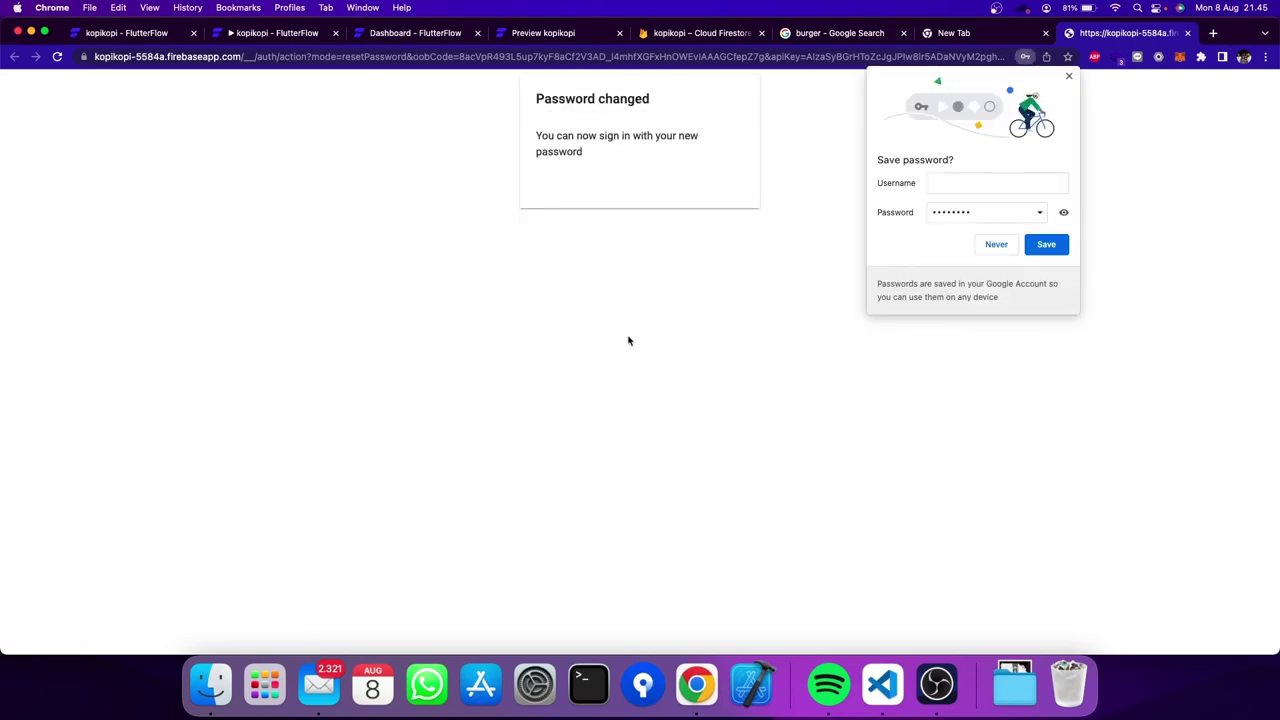
{"action": "key", "text": "super+Tab"}
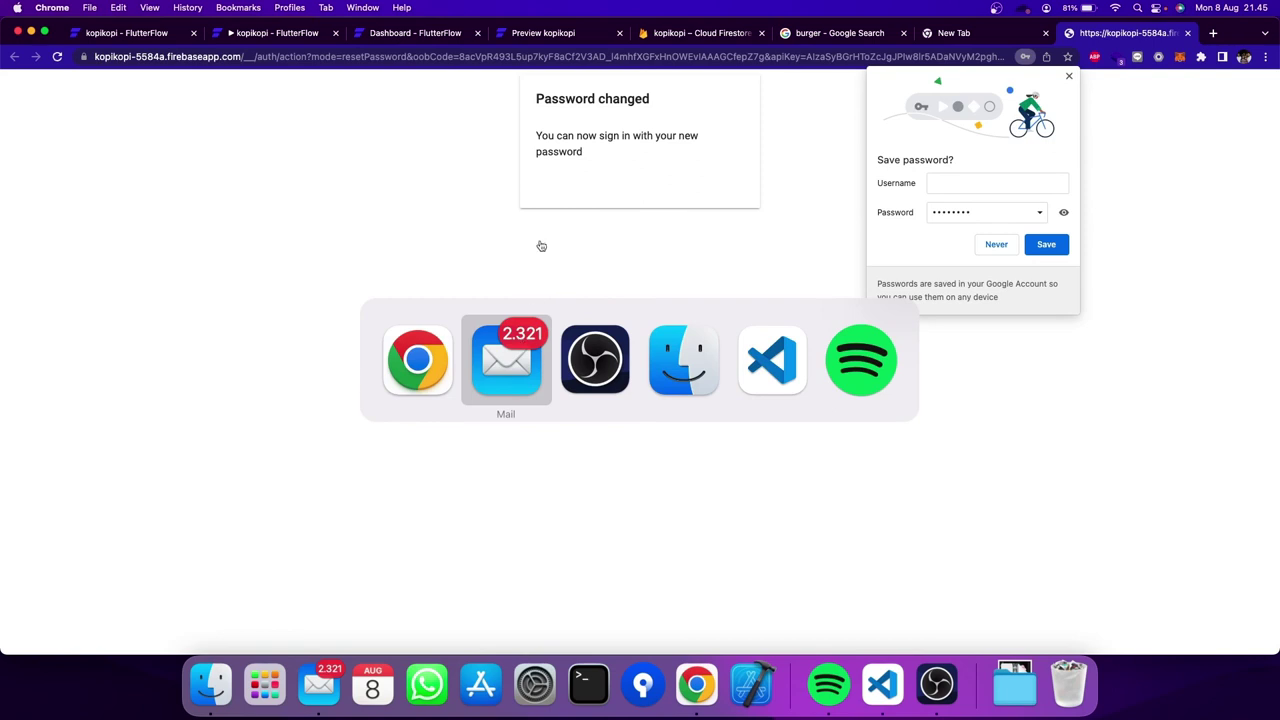
{"action": "key", "text": "super+Tab"}
{"action": "key", "text": "super+Tab"}
{"action": "key", "text": "Escape"}
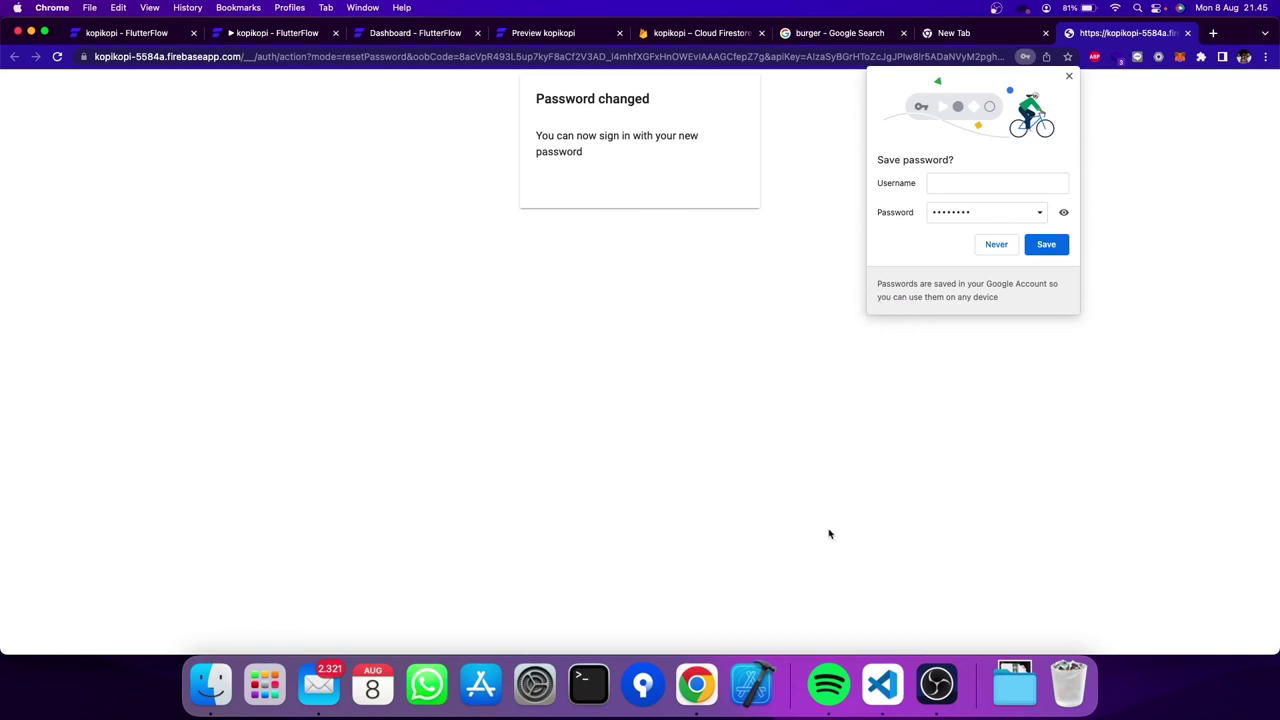
Take the running kopikopi app from the Forgot Password screen back to the Login screen
{"action": "left_click", "coordinate": [545, 34]}
{"action": "scroll", "coordinate": [497, 357], "scroll_direction": "down", "scroll_amount": 1}
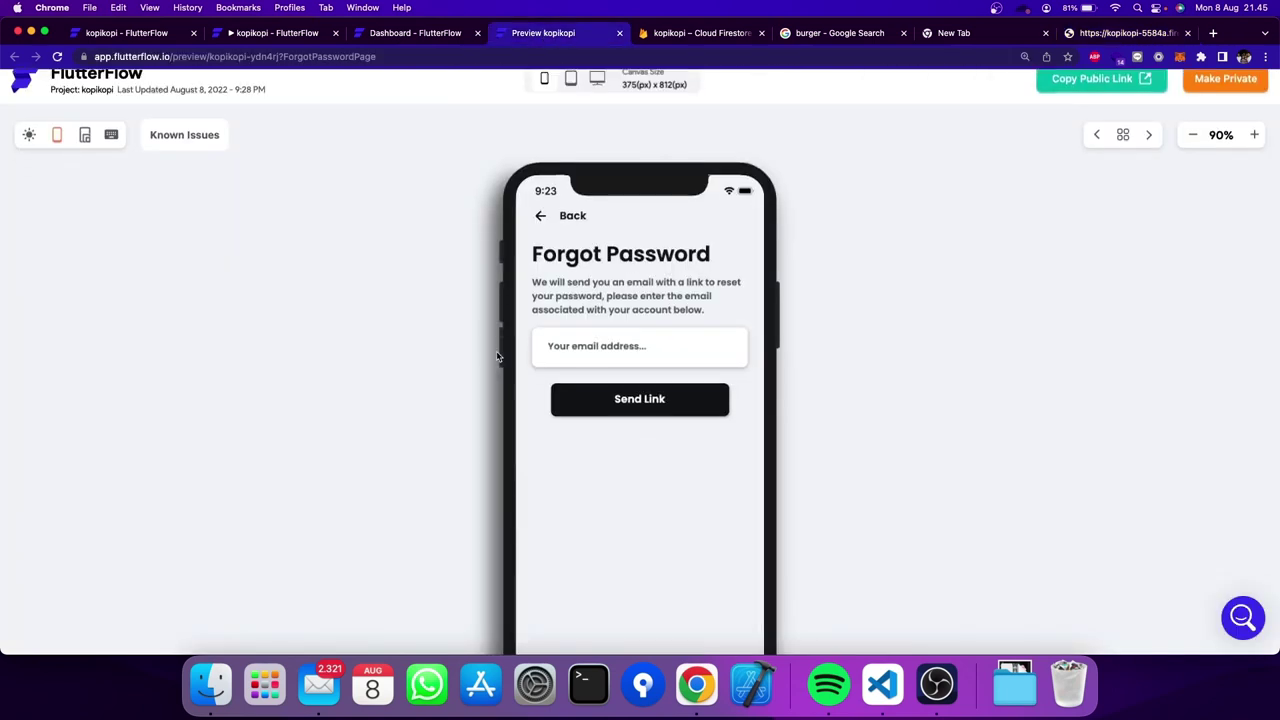
{"action": "scroll", "coordinate": [497, 357], "scroll_direction": "down", "scroll_amount": 2}
{"action": "left_click", "coordinate": [540, 109]}
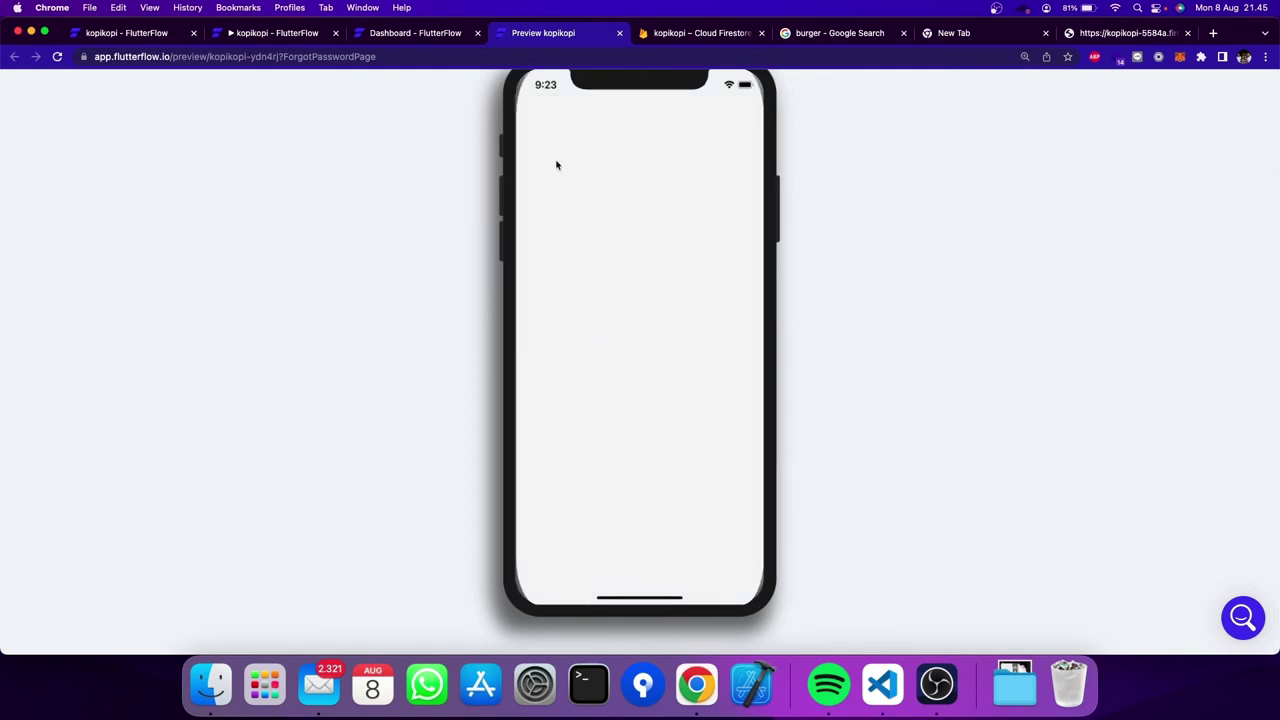
{"action": "scroll", "coordinate": [600, 249], "scroll_direction": "up", "scroll_amount": 2}
{"action": "left_click", "coordinate": [415, 33]}
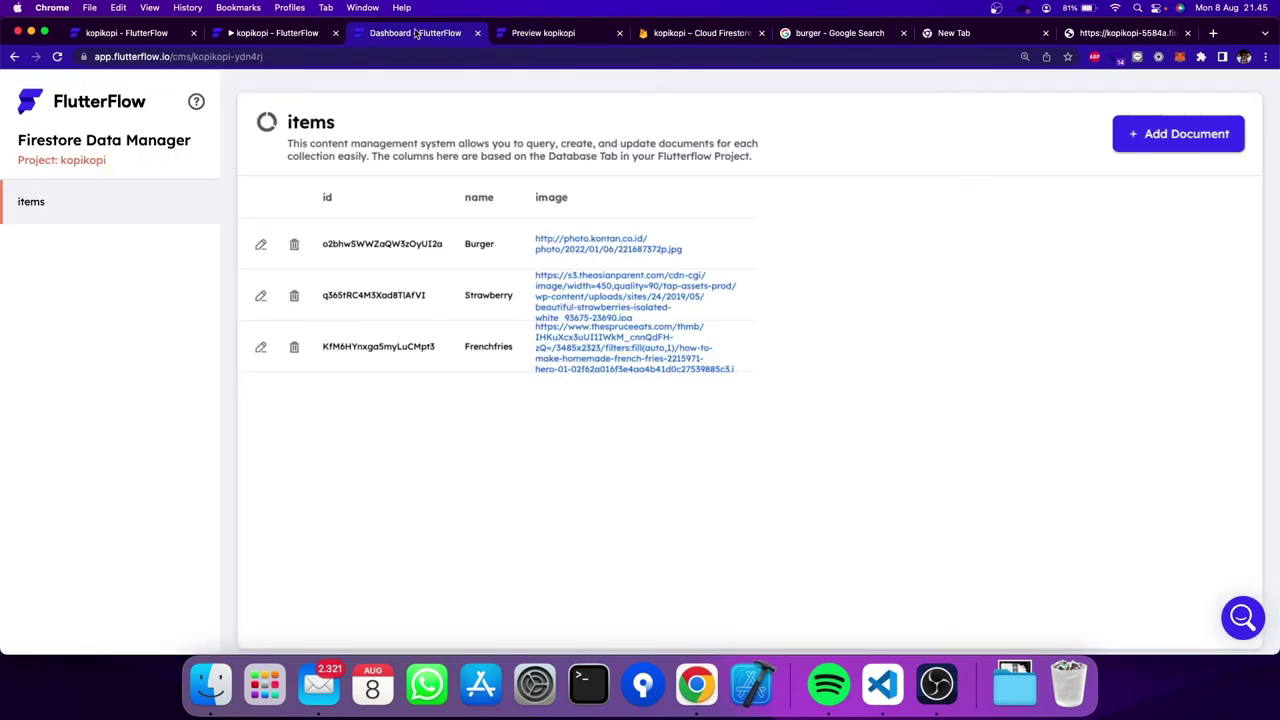
{"action": "left_click", "coordinate": [272, 33]}
{"action": "scroll", "coordinate": [440, 180], "scroll_direction": "up", "scroll_amount": 2}
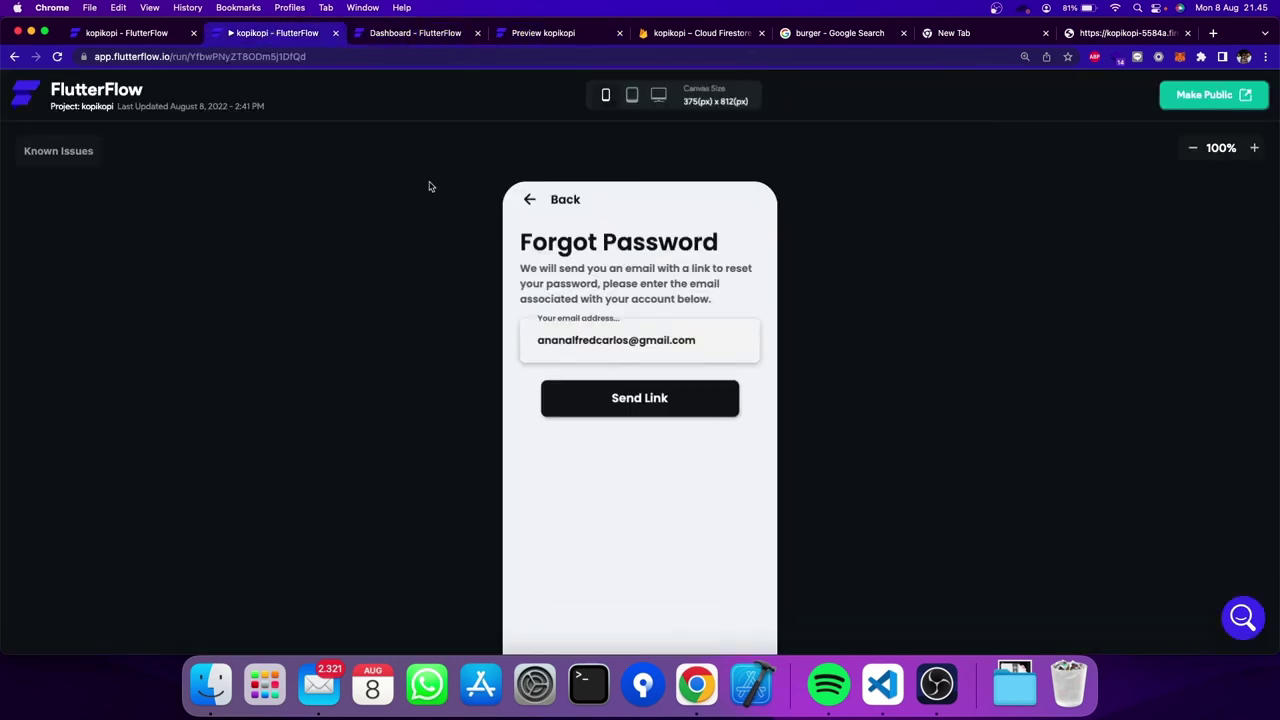
{"action": "left_click", "coordinate": [527, 197]}
Enter the account e-mail and the old password on the Login screen and submit
{"action": "left_click", "coordinate": [580, 326]}
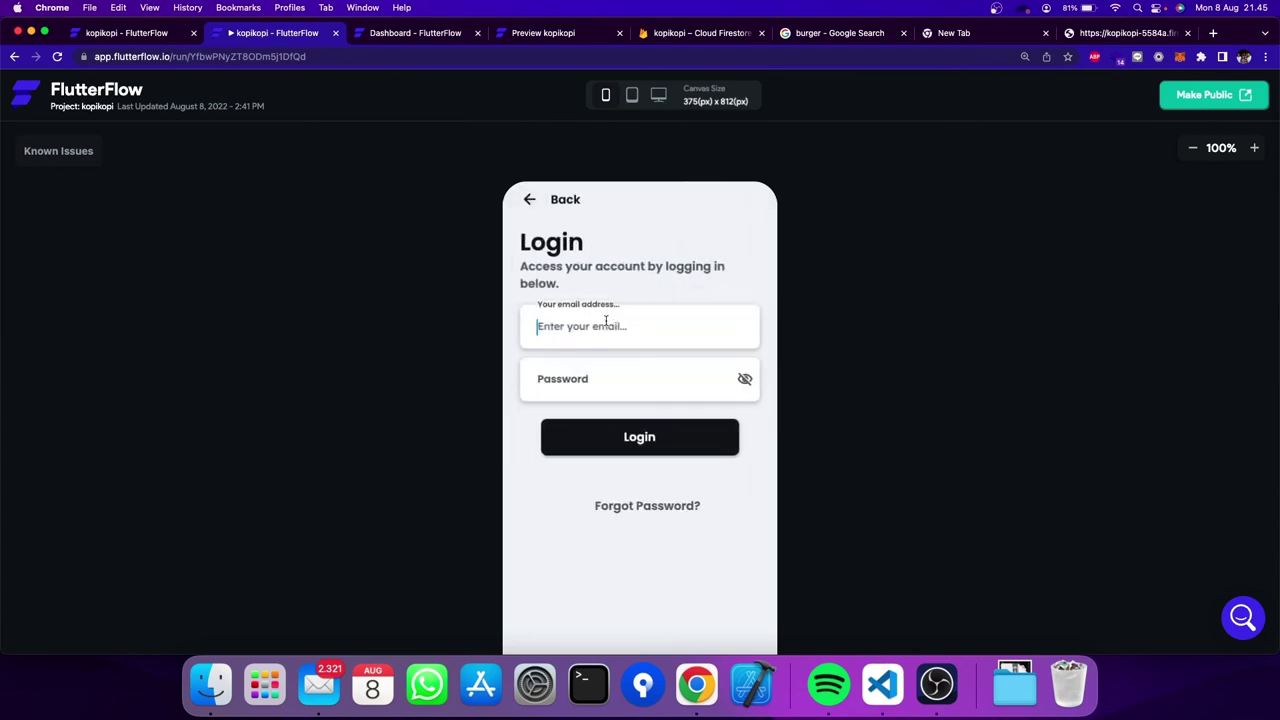
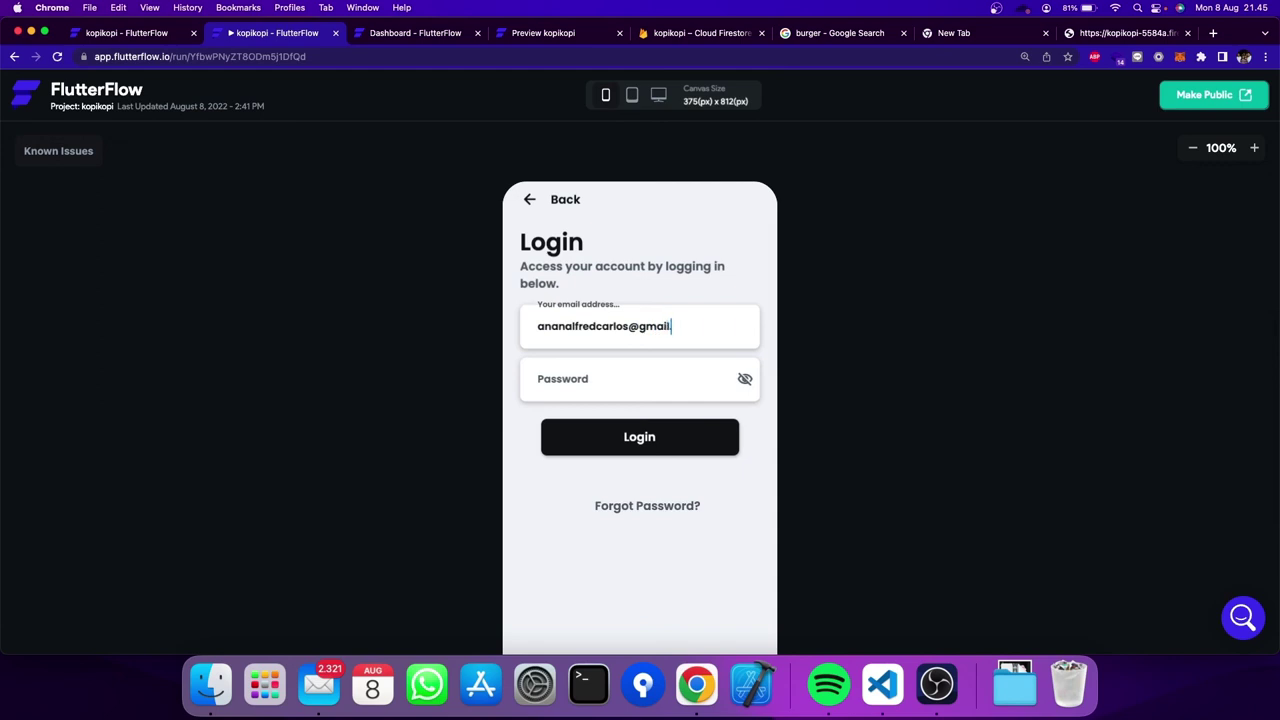
{"action": "left_click", "coordinate": [630, 375]}
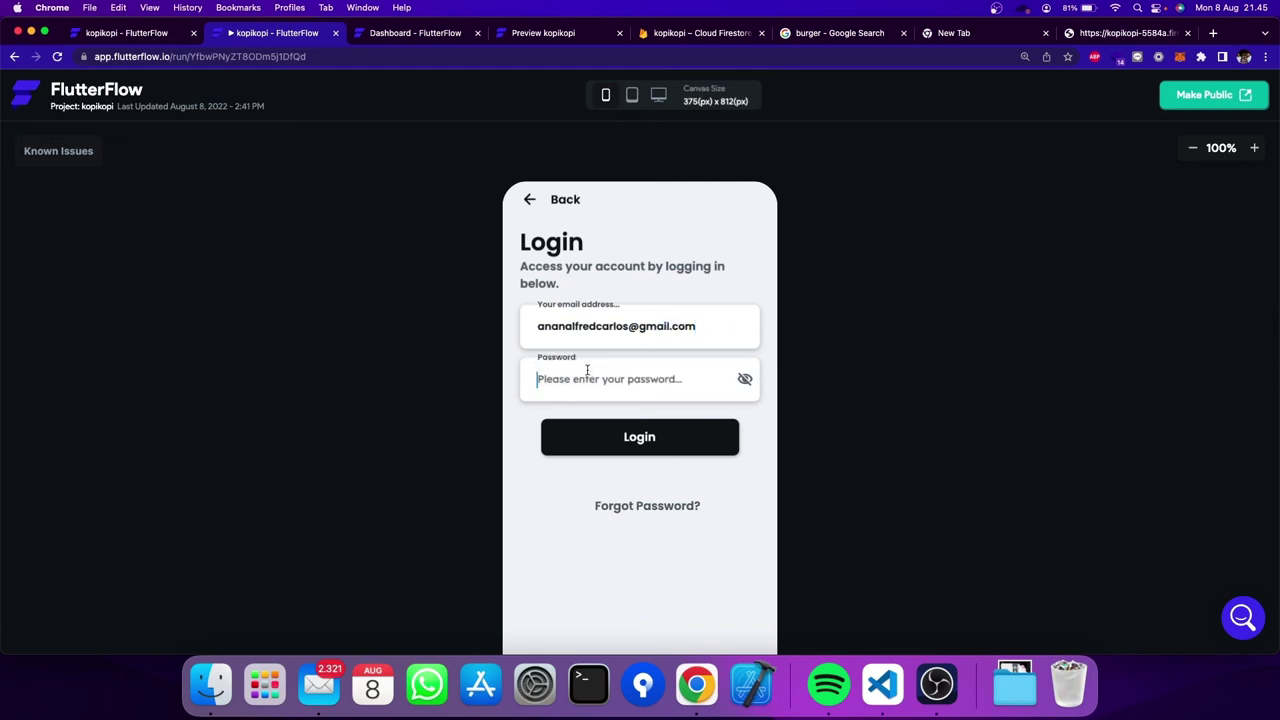
{"action": "left_click", "coordinate": [744, 379]}
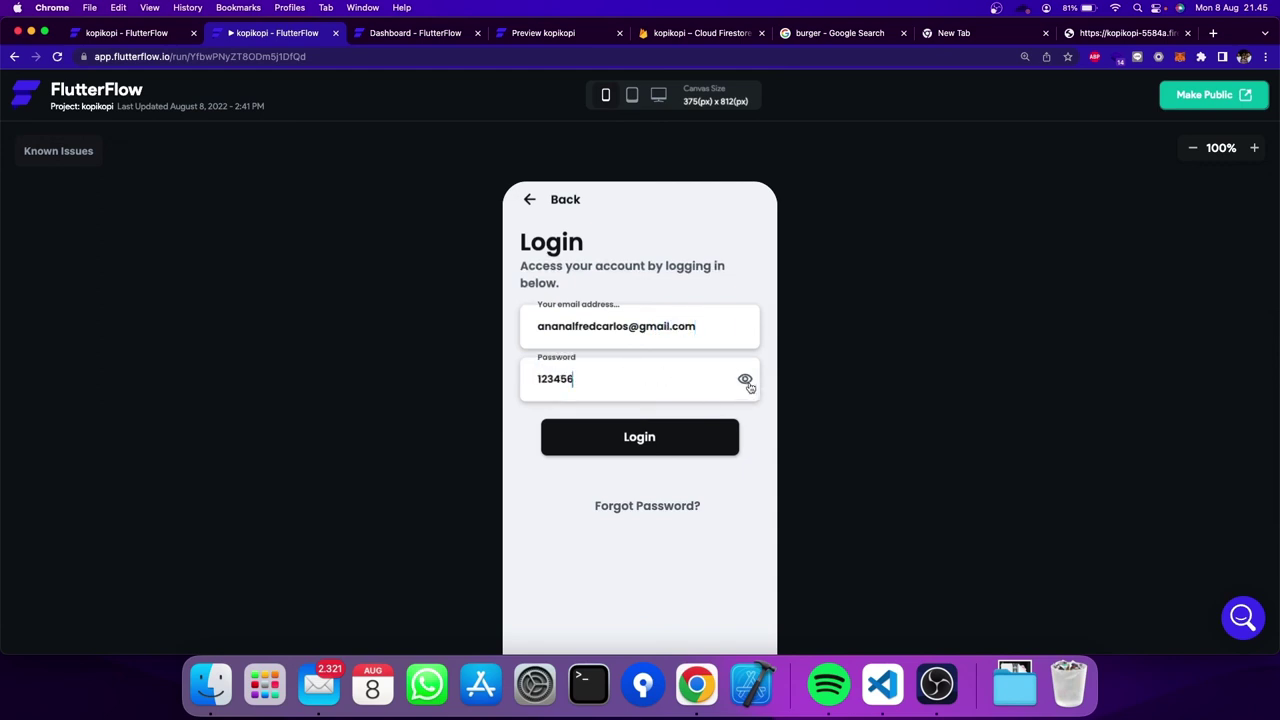
{"action": "left_click", "coordinate": [619, 441]}
Replace the rejected password with the new one and log in to reach the dashboard grid
{"action": "scroll", "coordinate": [886, 403], "scroll_direction": "down", "scroll_amount": 2}
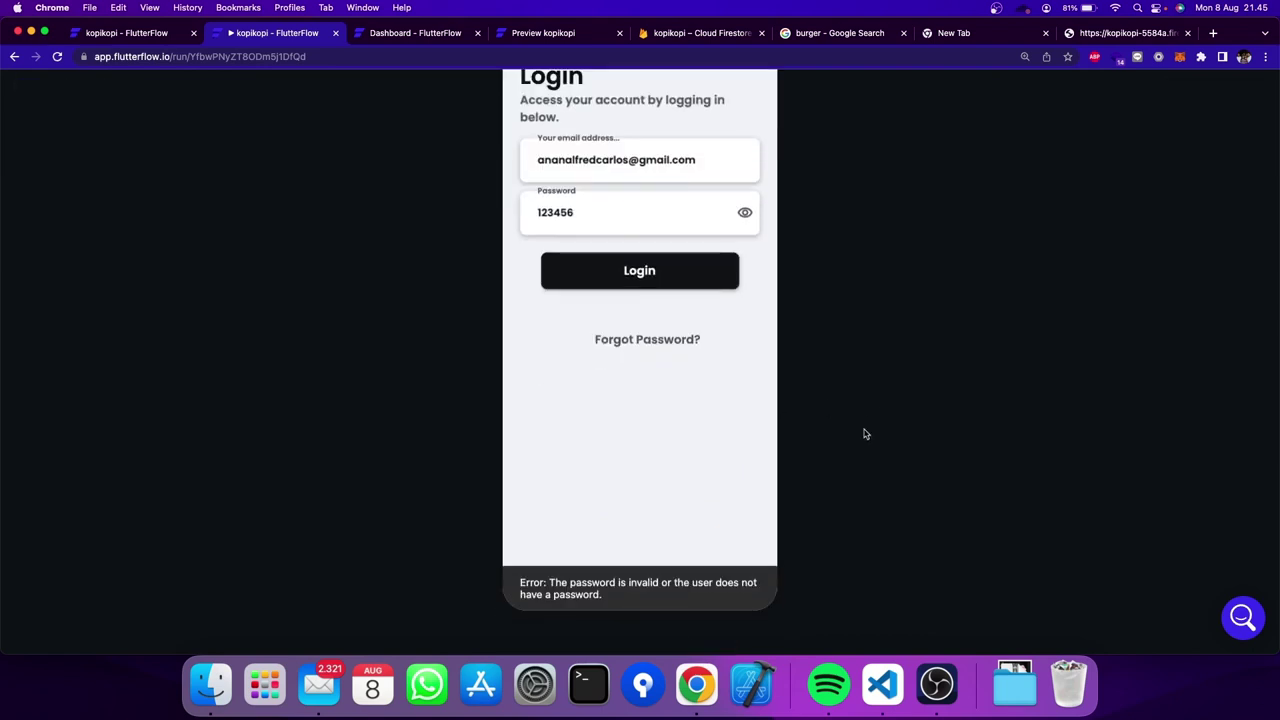
{"action": "double_click", "coordinate": [602, 213]}
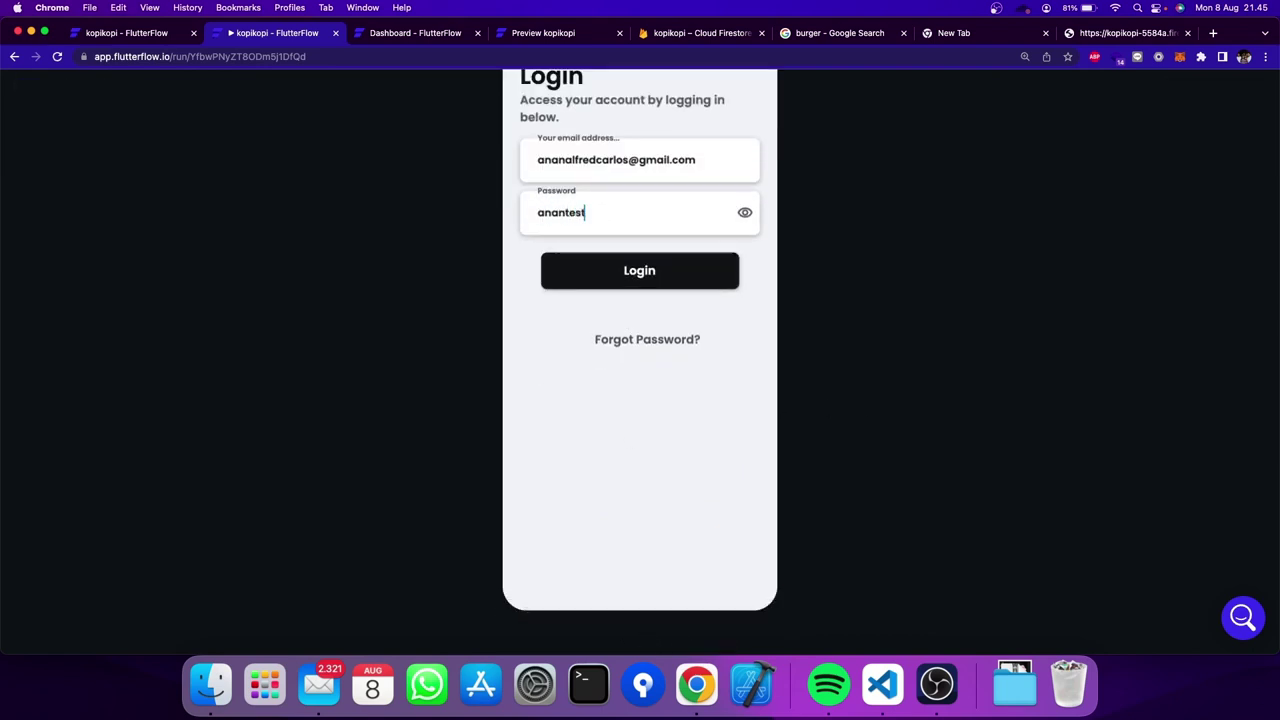
{"action": "key", "text": "Return"}
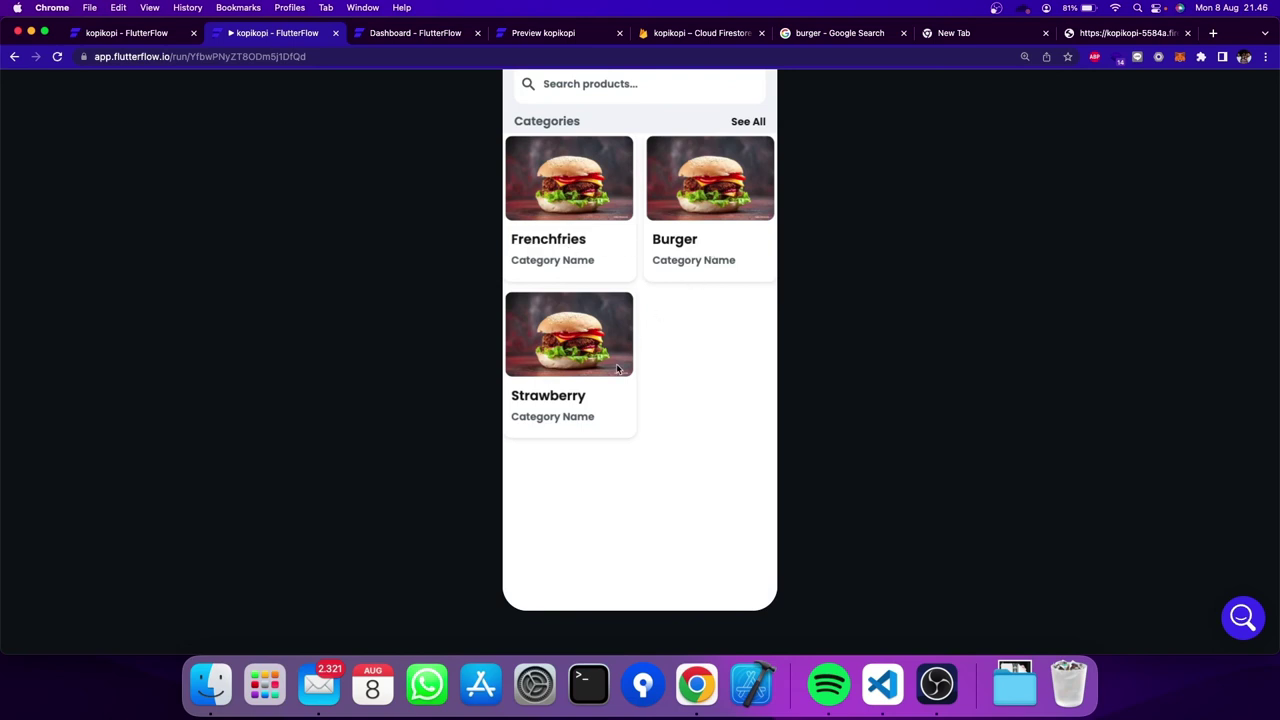
{"action": "scroll", "coordinate": [780, 325], "scroll_direction": "up", "scroll_amount": 2}
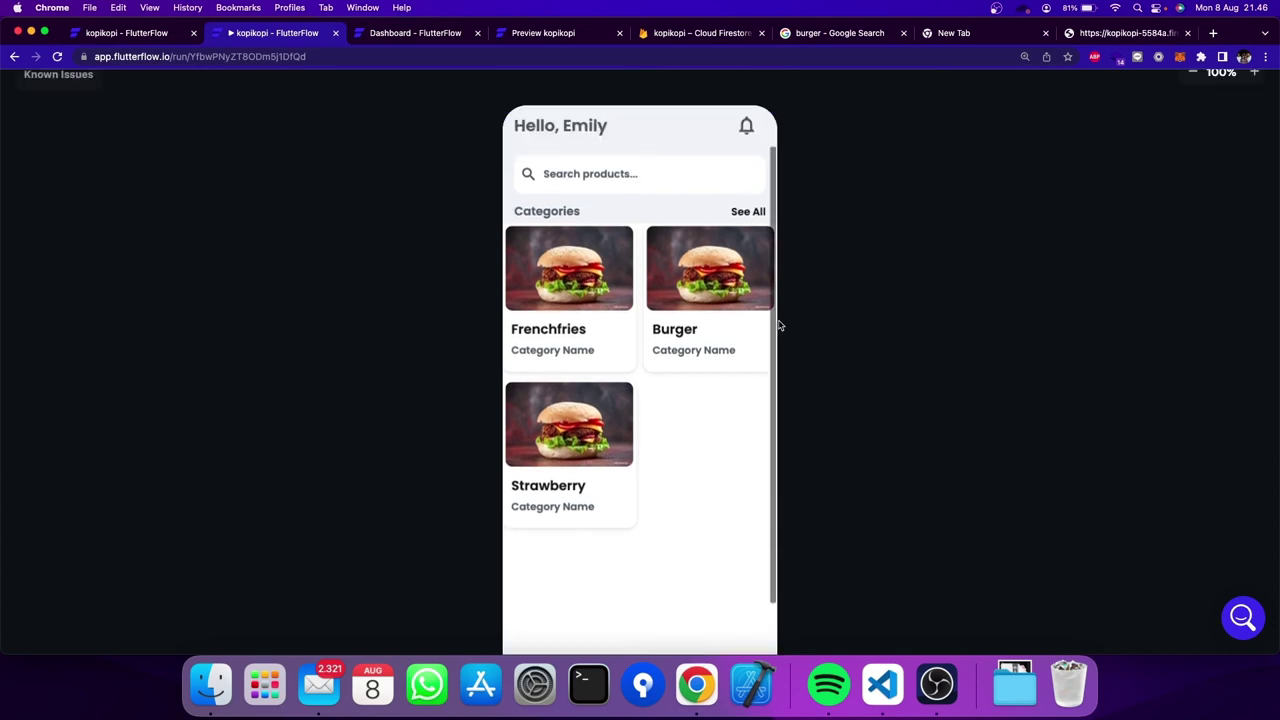
Change the Frenchfries item's Firestore name to 'Ini adalah kentangku' and check the app's first card
{"action": "left_click", "coordinate": [673, 38]}
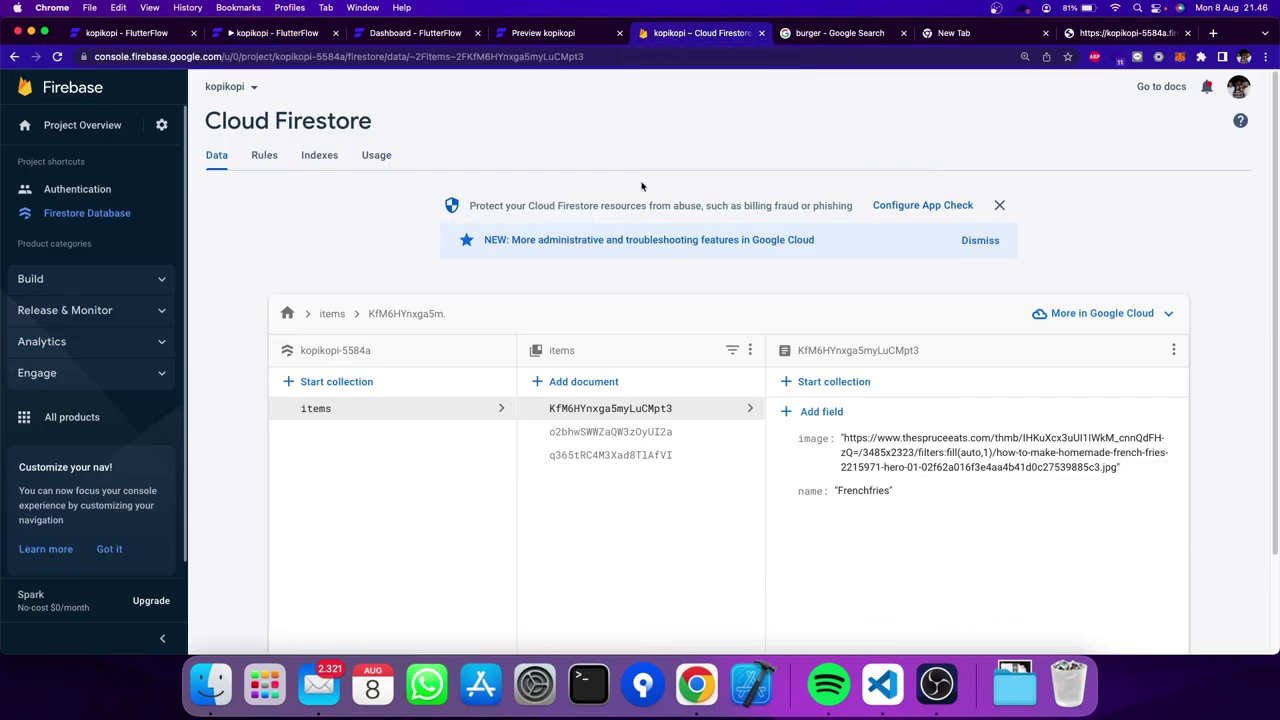
{"action": "left_click", "coordinate": [866, 493]}
{"action": "double_click", "coordinate": [1006, 526]}
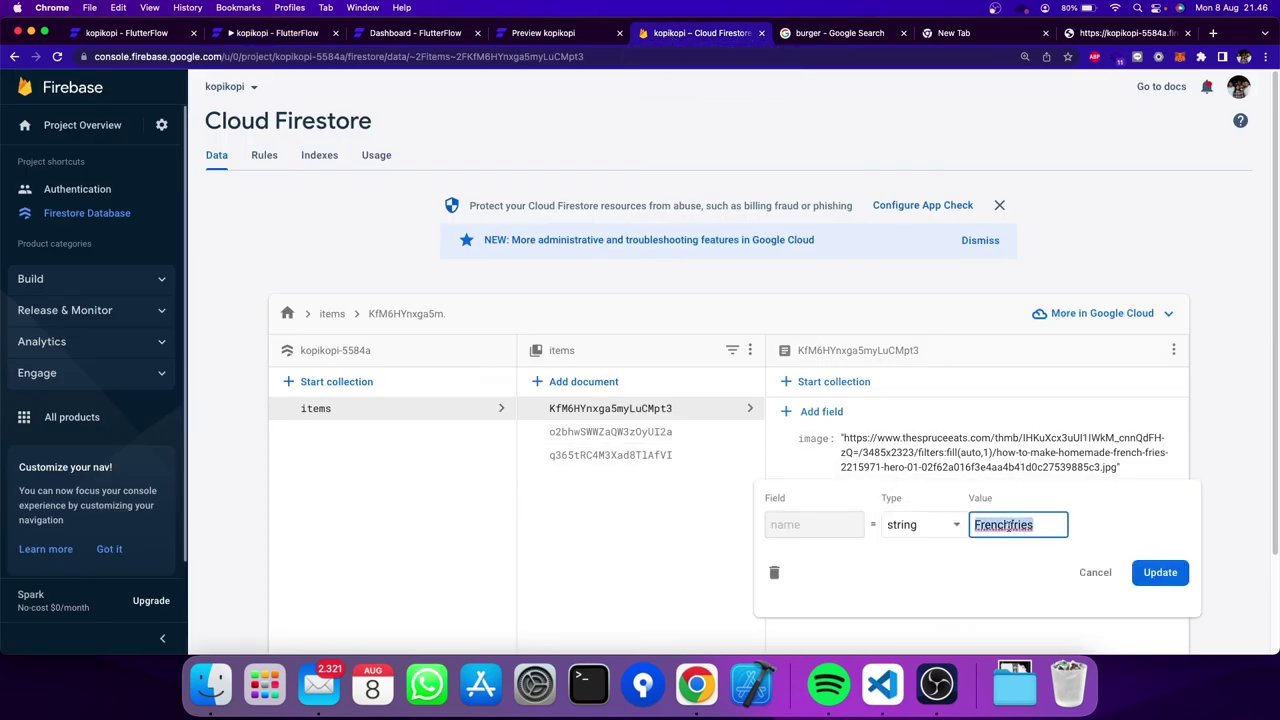
{"action": "type", "text": "Ini adalah ke"}
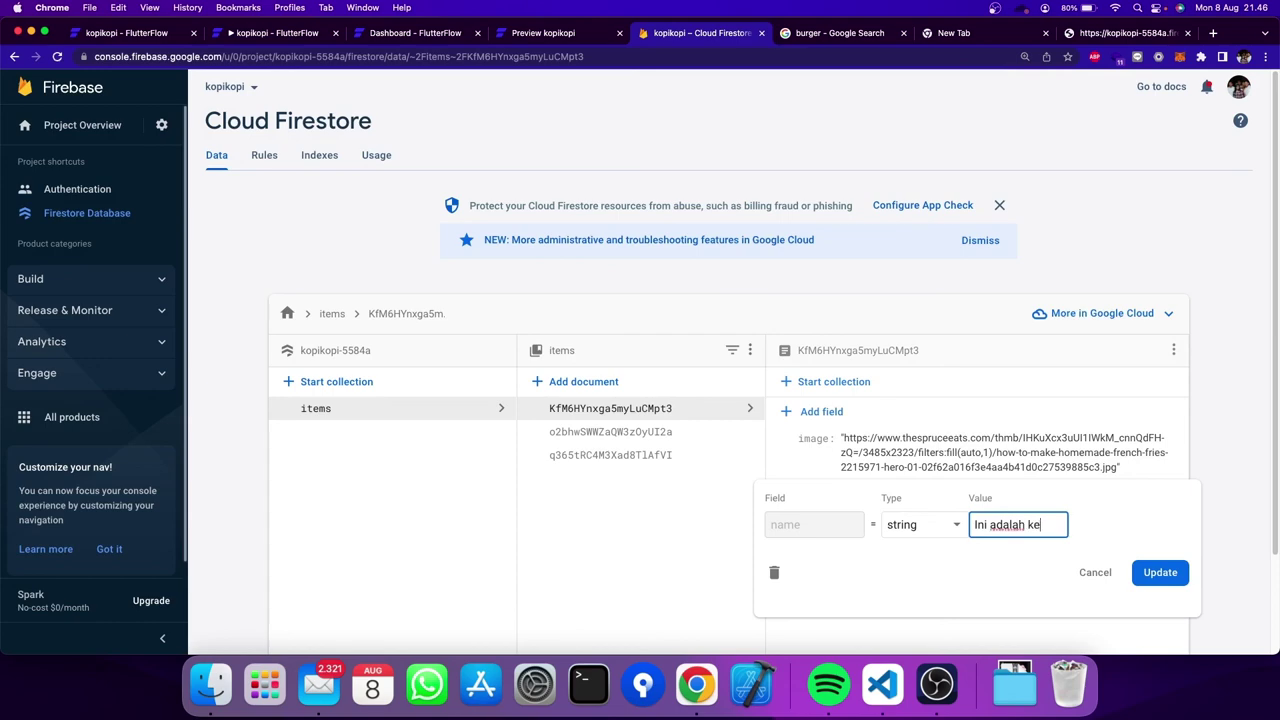
{"action": "type", "text": "ntangku"}
{"action": "left_click", "coordinate": [1150, 573]}
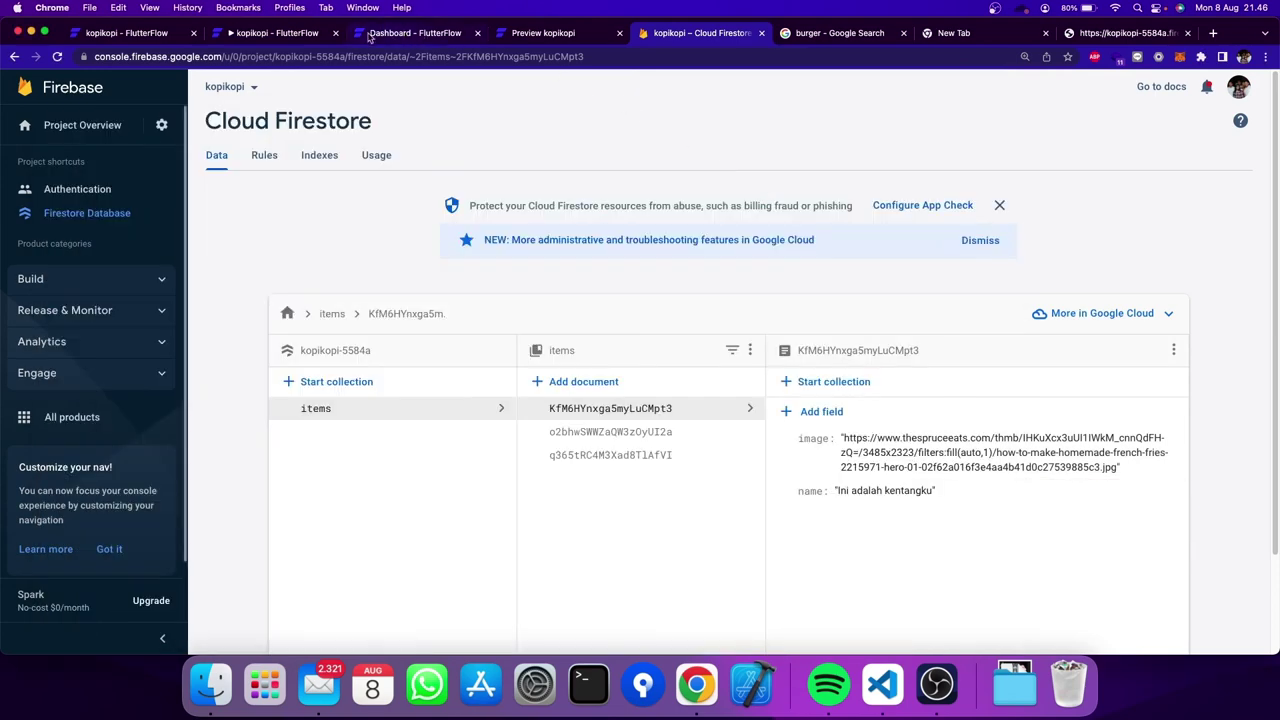
{"action": "left_click", "coordinate": [280, 38]}
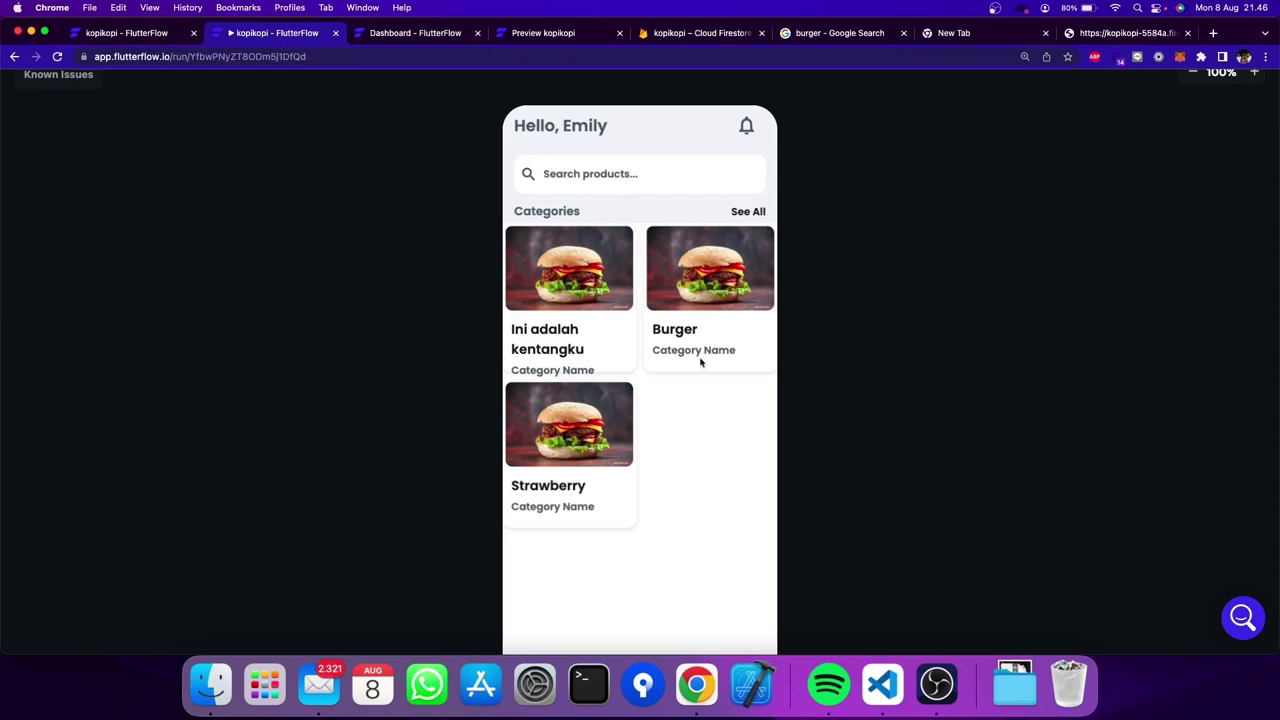
{"action": "left_click", "coordinate": [709, 38]}
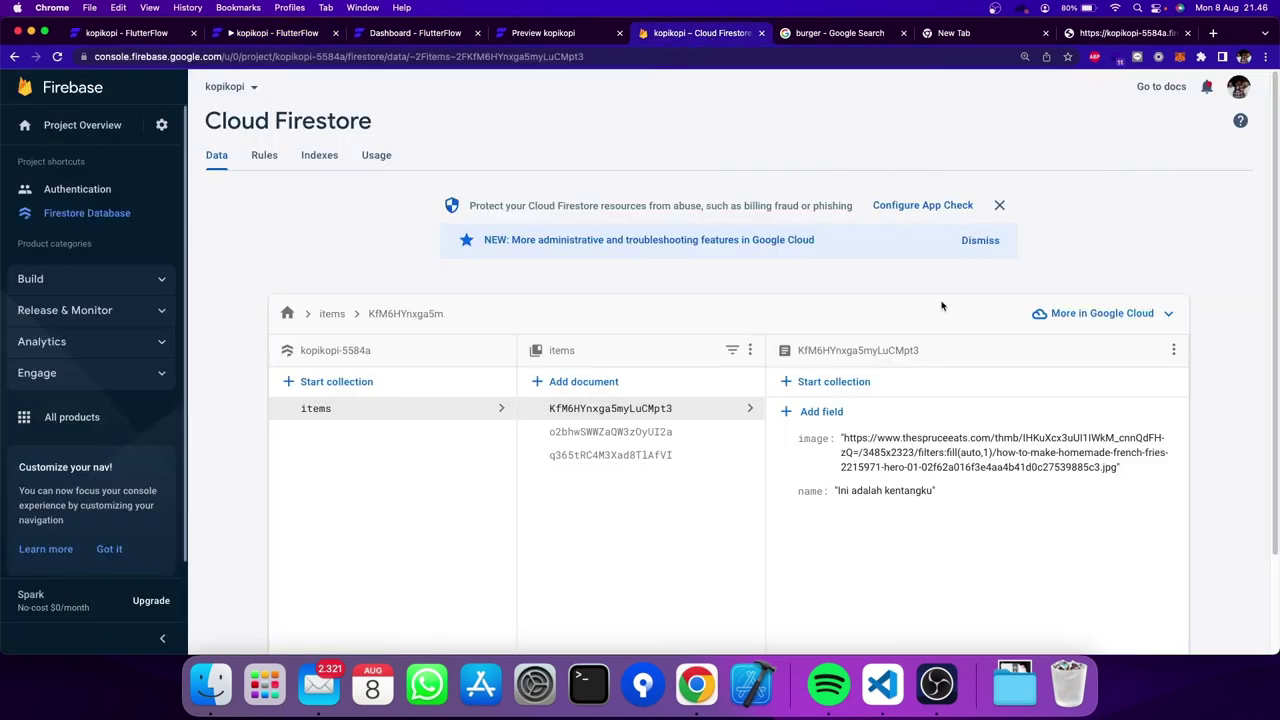
Edit the Burger document's name field in Firestore to 'Ini Burger' and save it
{"action": "left_click", "coordinate": [628, 433]}
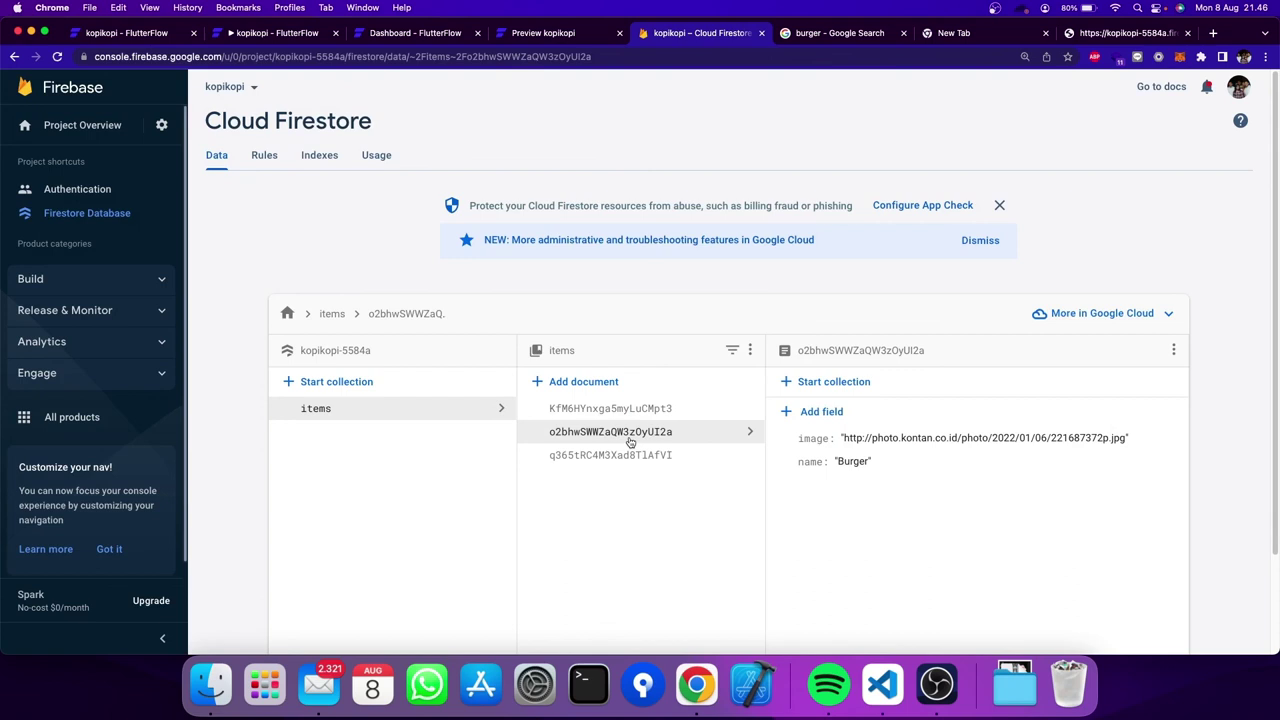
{"action": "left_click", "coordinate": [799, 471]}
{"action": "double_click", "coordinate": [1000, 491]}
{"action": "key", "text": "BackSpace"}
{"action": "type", "text": "Ini B"}
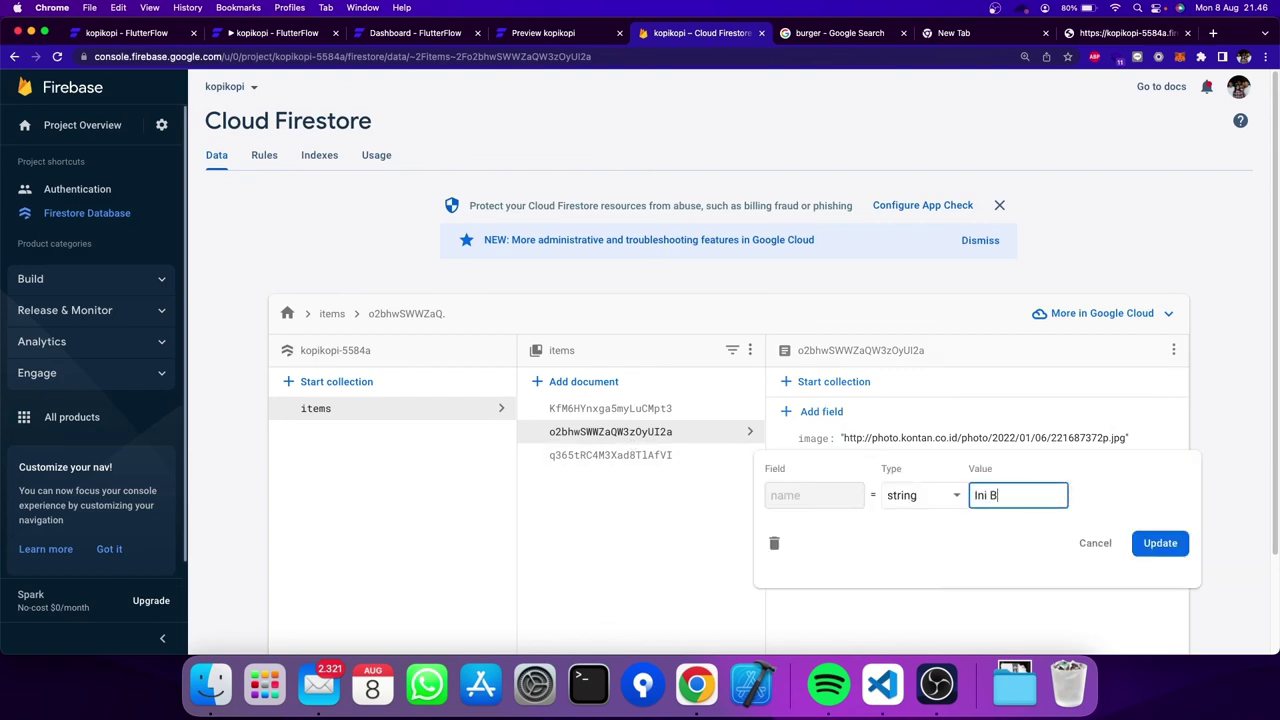
{"action": "type", "text": "urger"}
{"action": "left_click", "coordinate": [1160, 543]}
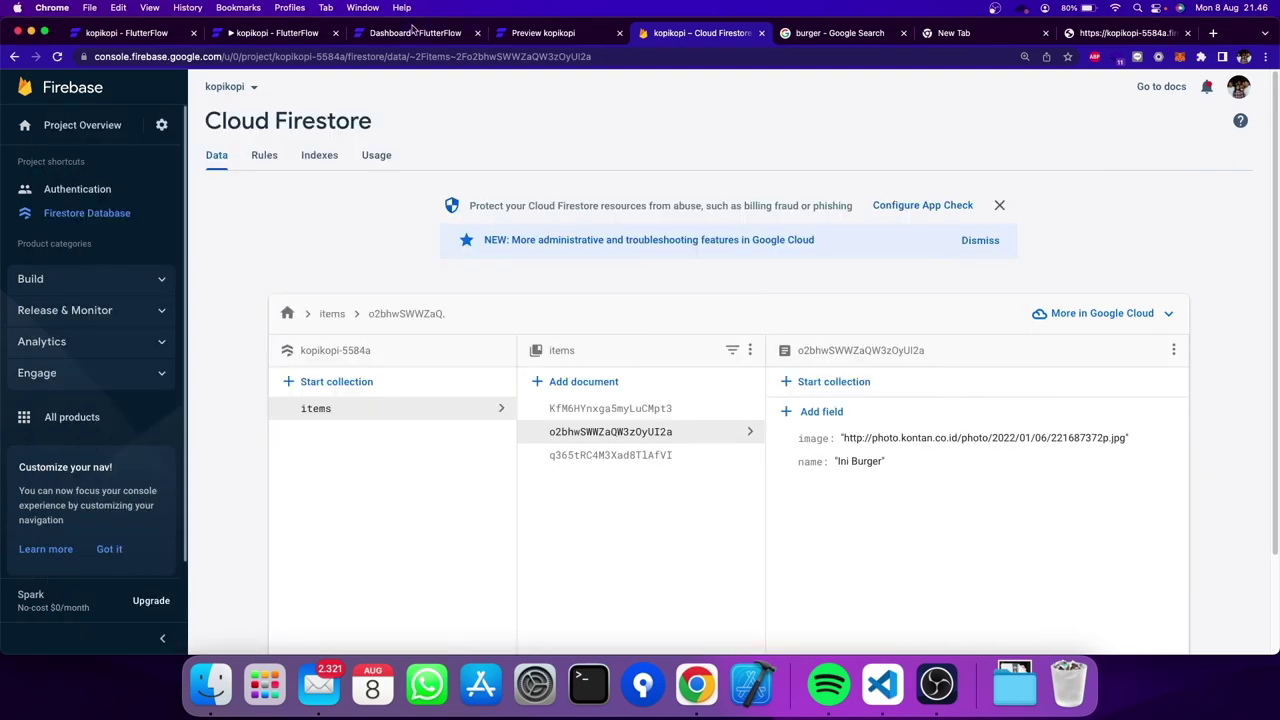
Check that the running app's grid now shows the 'Ini Burger' card
{"action": "left_click", "coordinate": [412, 32]}
{"action": "left_click", "coordinate": [543, 33]}
{"action": "left_click", "coordinate": [303, 33]}
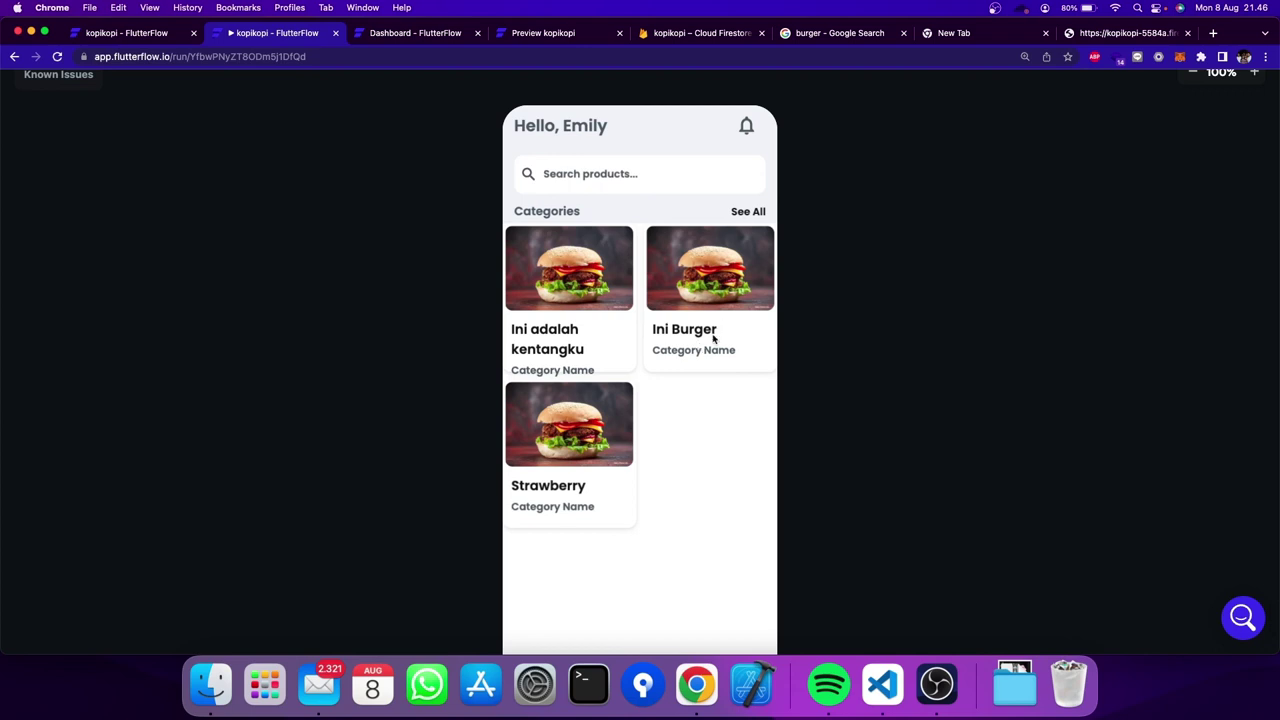
{"action": "left_click", "coordinate": [150, 38]}
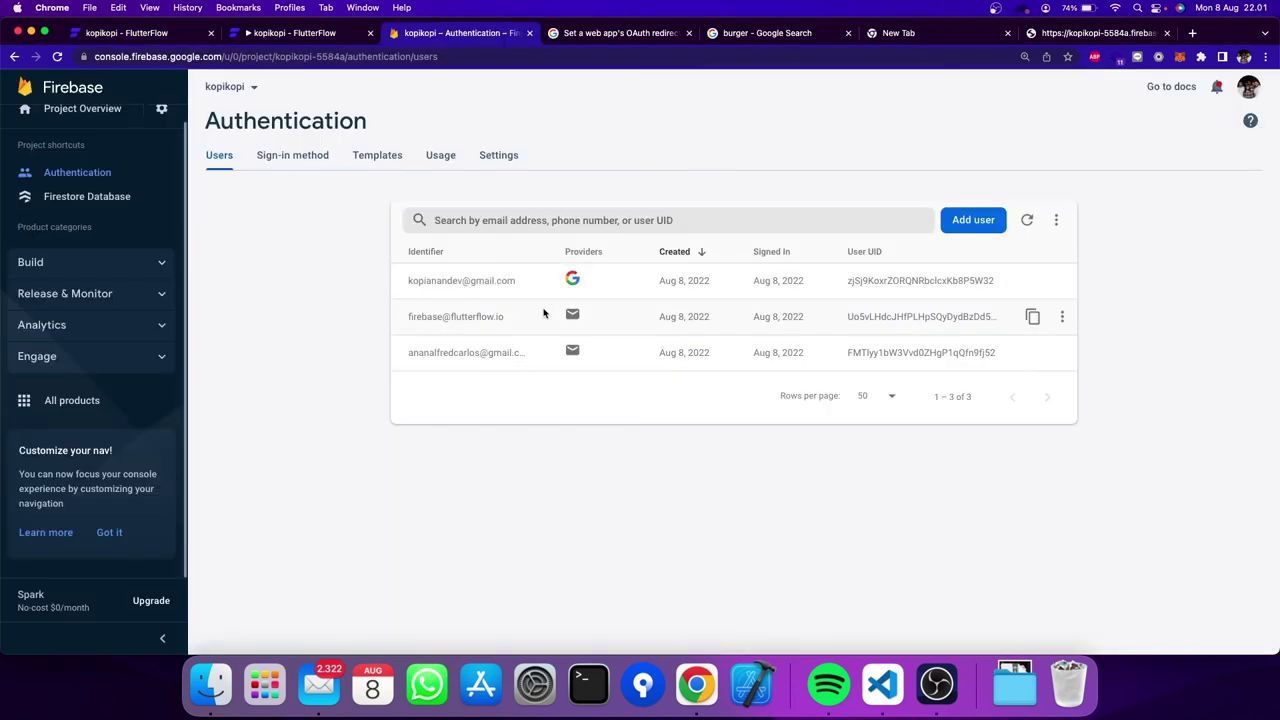